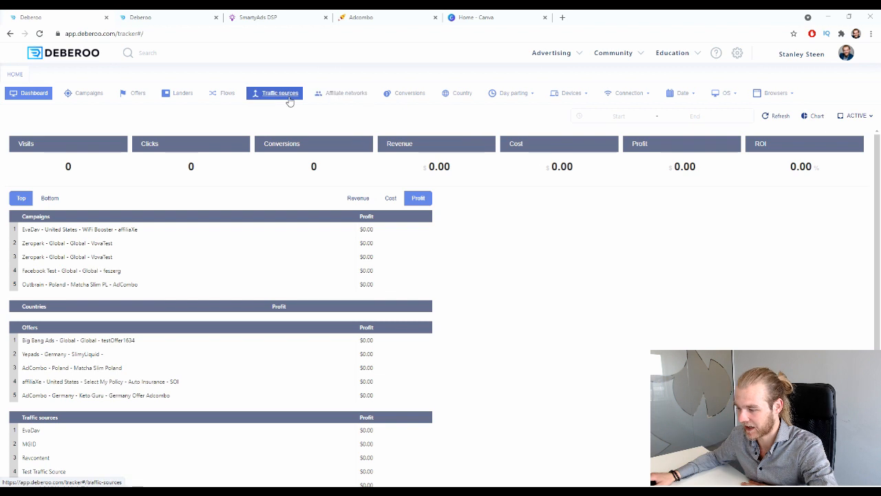
# Open the tracker's affiliate networks list, switch to Adcombo and review the Matcha Slim - IT offer's name, description and details.
pyautogui.click(323, 99)
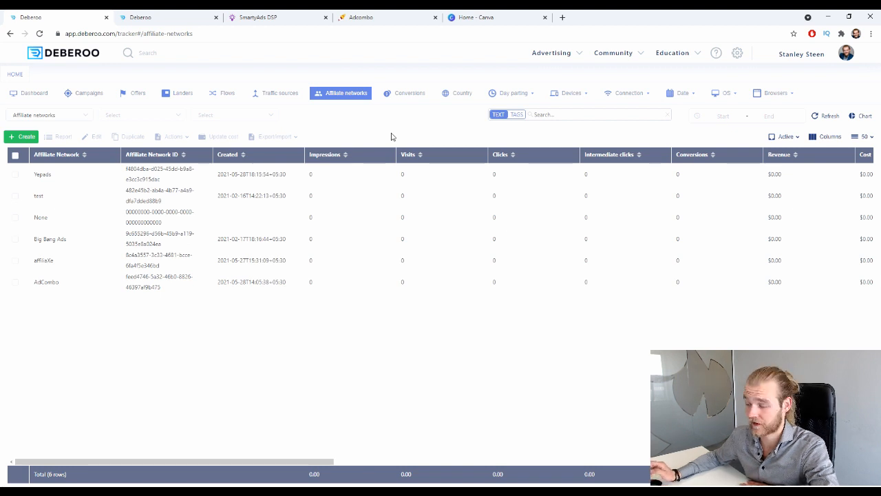
pyautogui.click(391, 13)
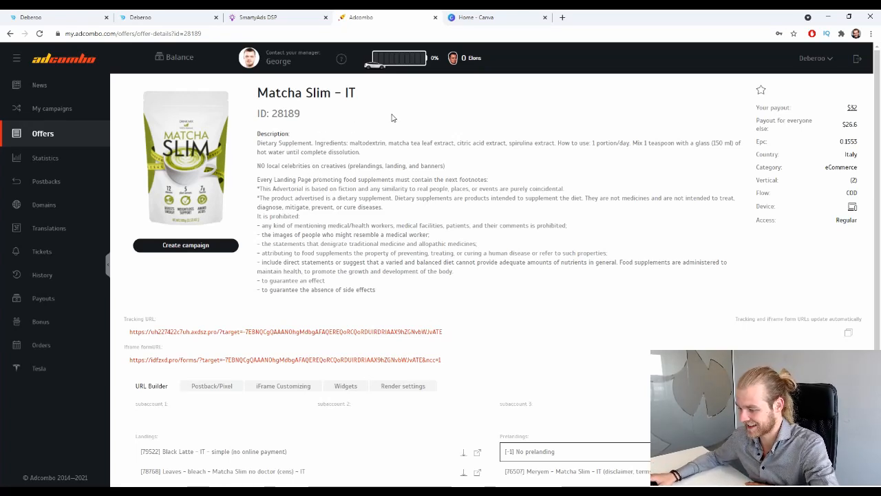
pyautogui.scroll(-2, 384, 109)
pyautogui.scroll(2, 382, 96)
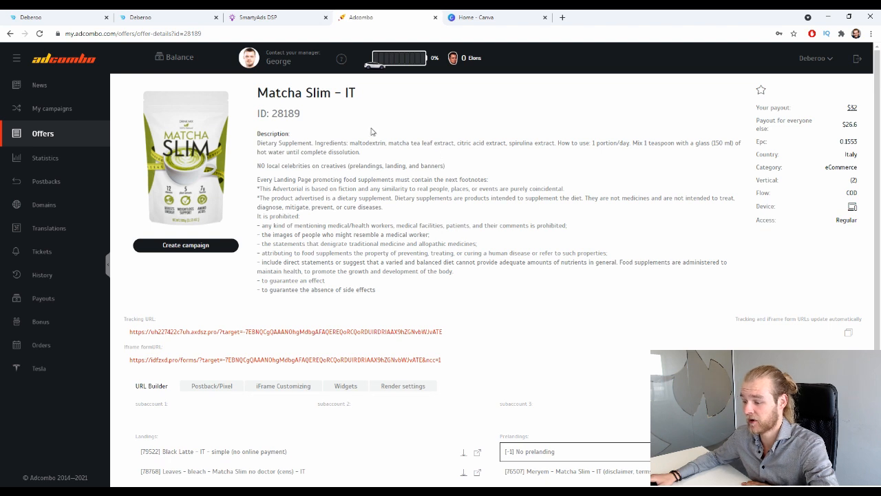
pyautogui.moveTo(364, 92); pyautogui.dragTo(341, 93)
pyautogui.click(354, 221)
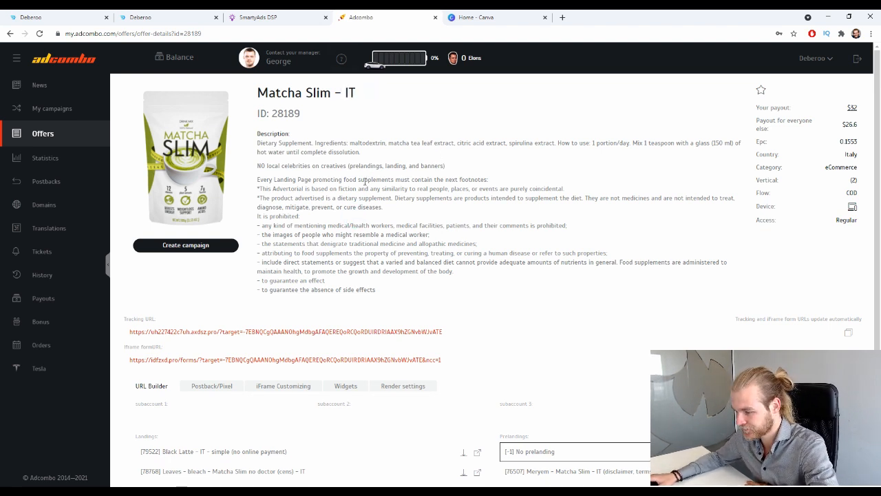
pyautogui.scroll(-1, 229, 121)
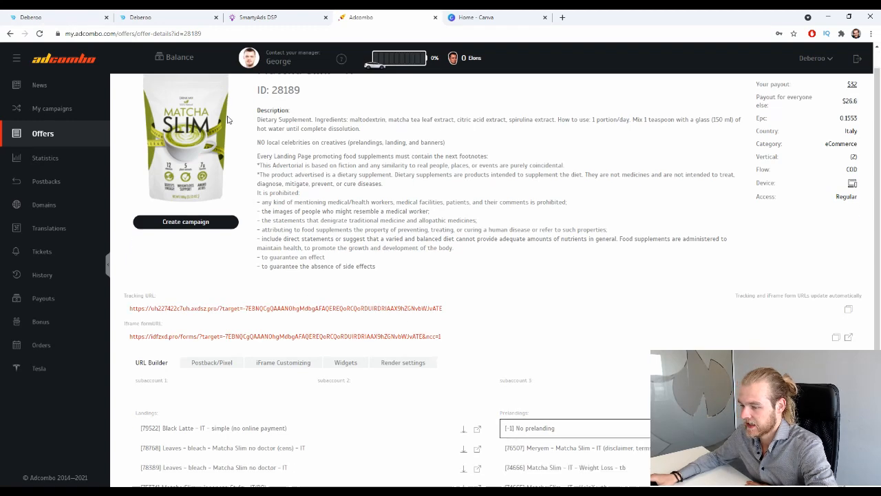
pyautogui.scroll(1, 234, 112)
# Switch back to Deberoo, fill in a new affiliate network from the AdCombo template with the Initial workspace, and close it without saving.
pyautogui.hotkey('ctrl', '1')
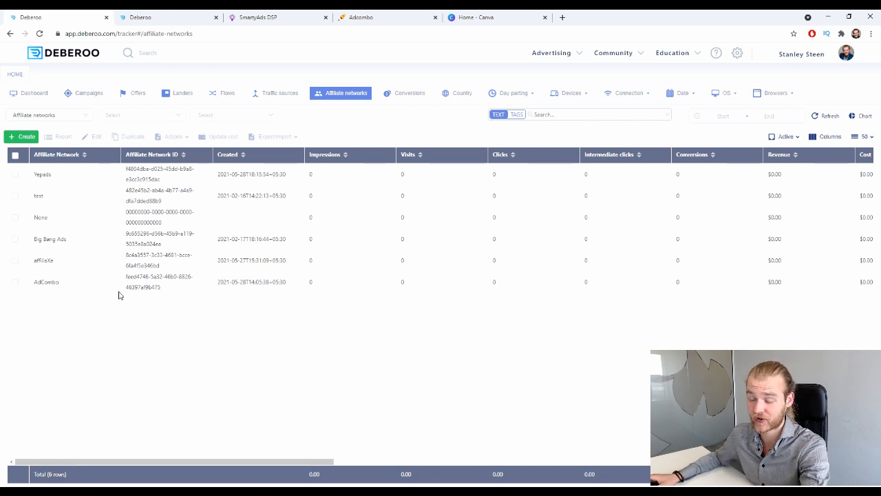
pyautogui.click(27, 136)
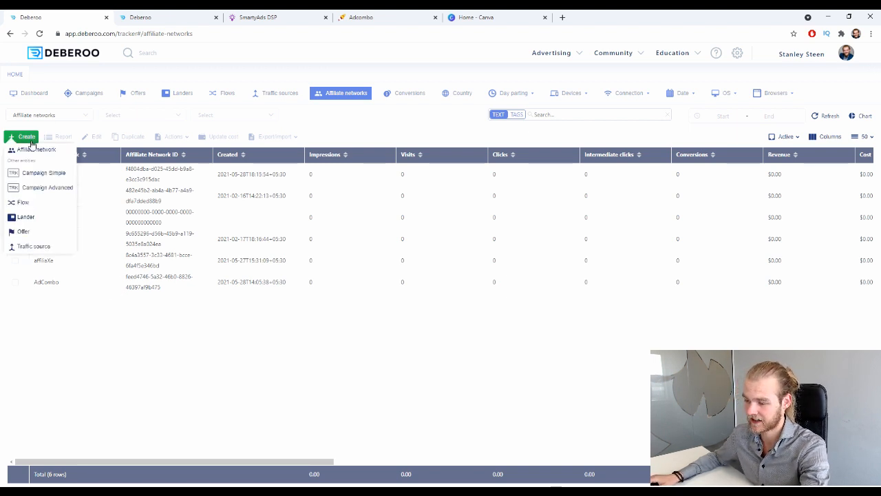
pyautogui.click(31, 150)
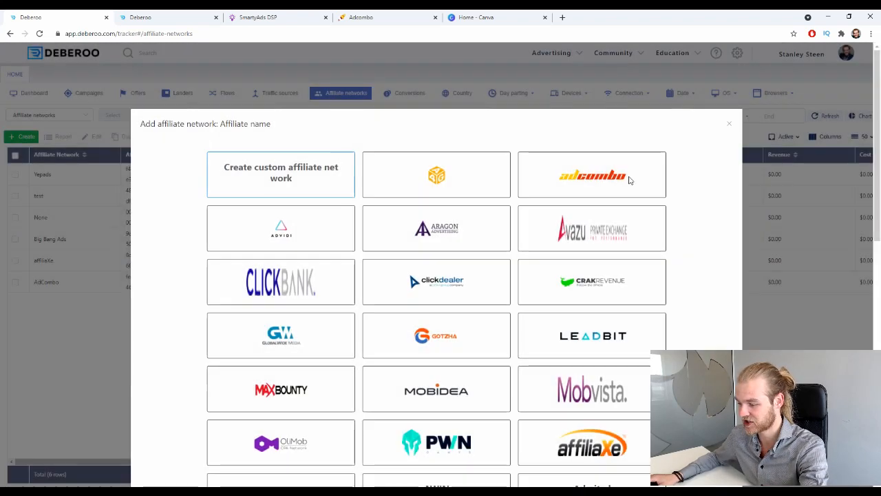
pyautogui.click(611, 175)
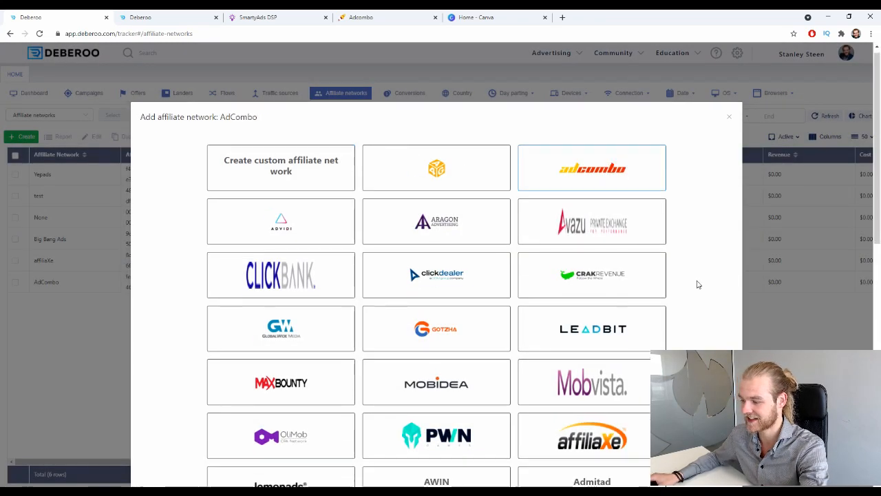
pyautogui.scroll(-10, 699, 285)
pyautogui.click(159, 446)
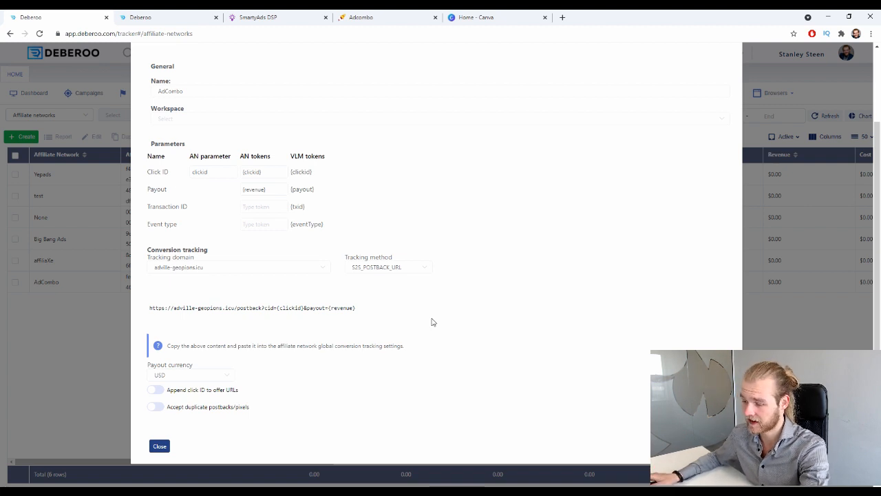
pyautogui.click(324, 114)
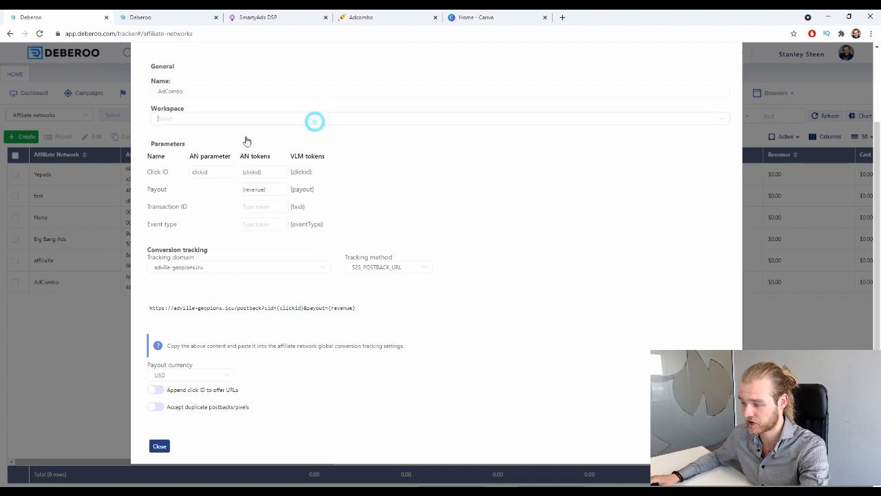
pyautogui.click(173, 136)
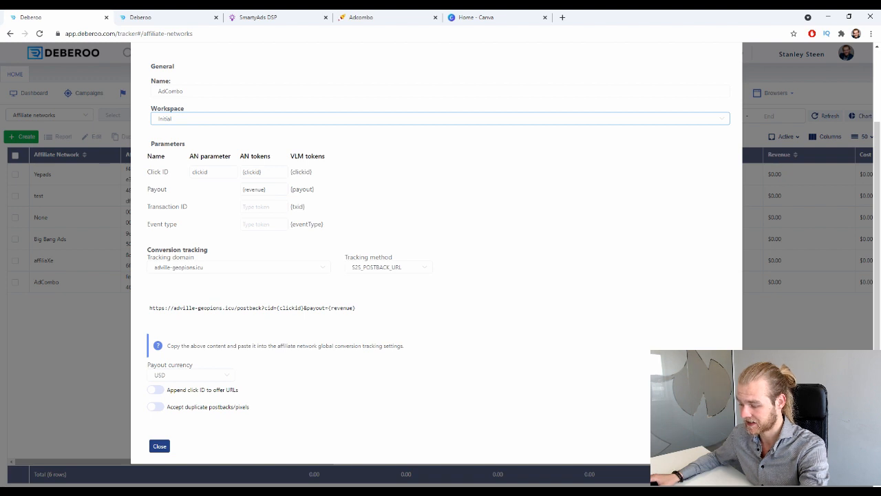
pyautogui.click(155, 445)
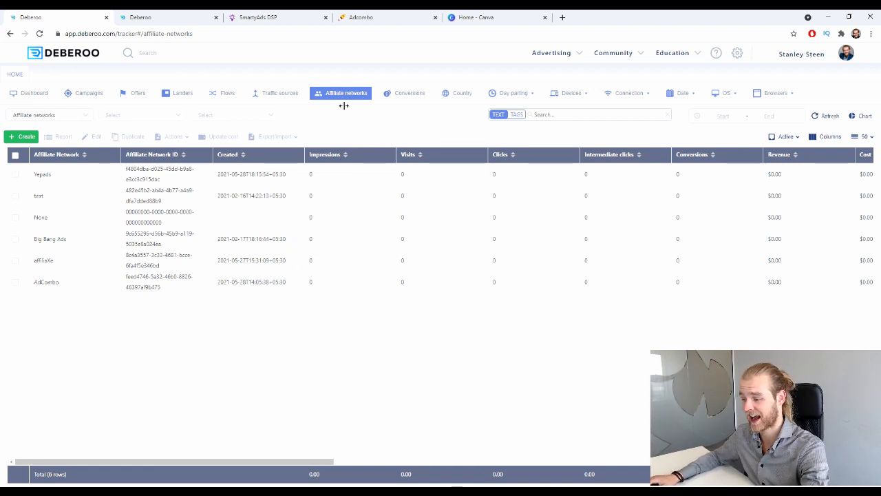
# Open the traffic sources list and start adding a new traffic source.
pyautogui.click(281, 94)
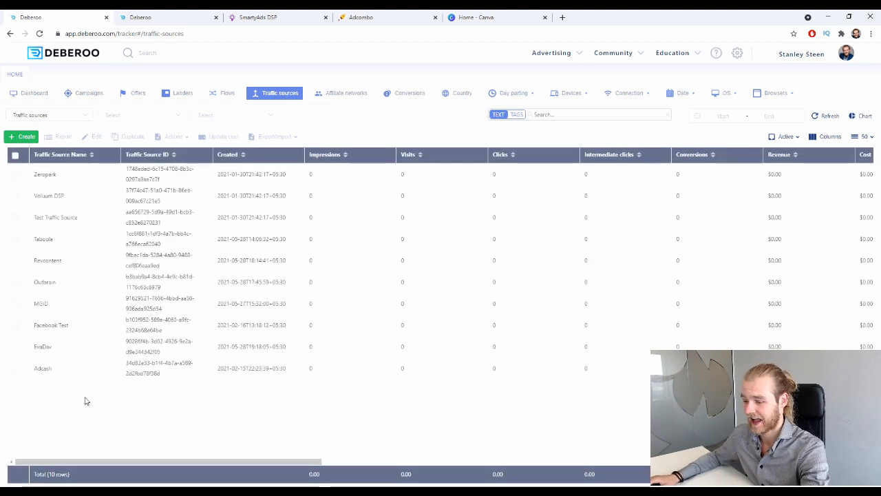
pyautogui.click(22, 137)
pyautogui.click(30, 149)
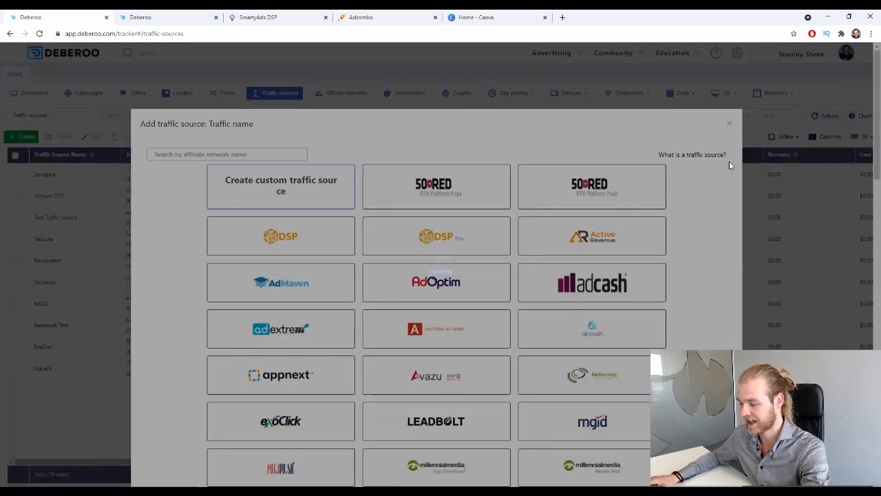
# Browse the full list of traffic source templates to see which ad platforms are offered.
pyautogui.scroll(-5, 724, 164)
pyautogui.scroll(-1, 720, 161)
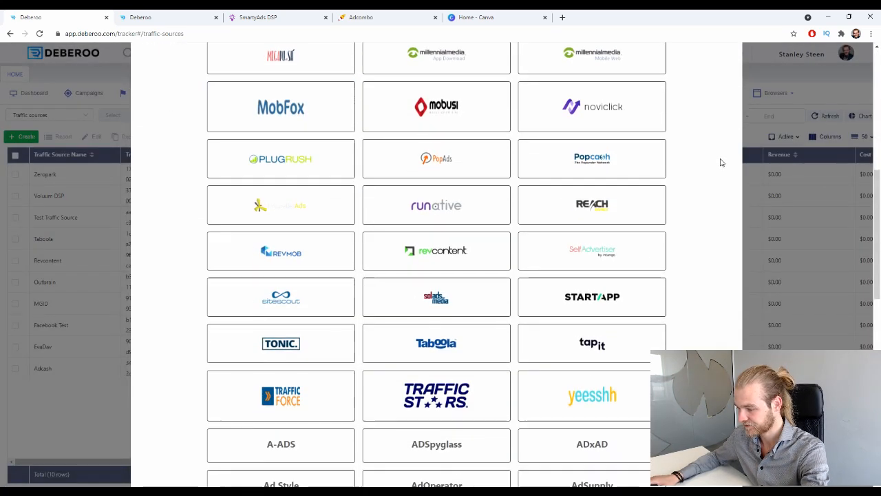
pyautogui.scroll(-1, 722, 161)
pyautogui.scroll(-8, 719, 169)
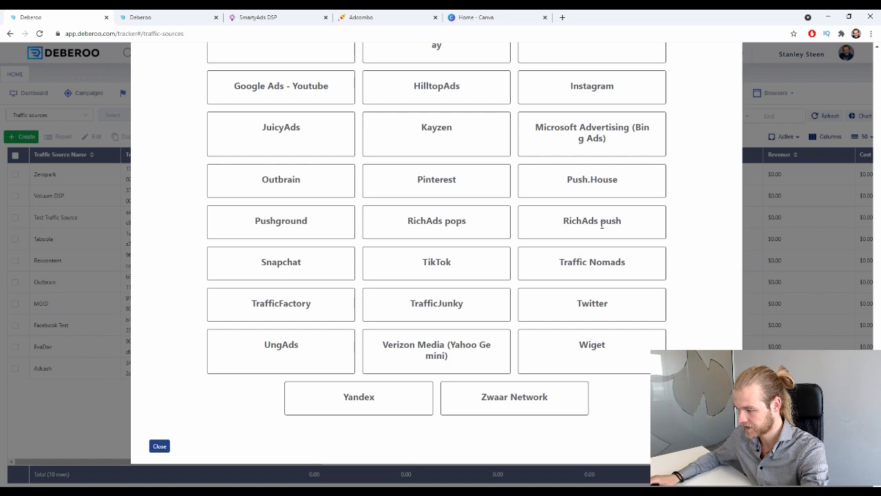
pyautogui.scroll(7, 579, 369)
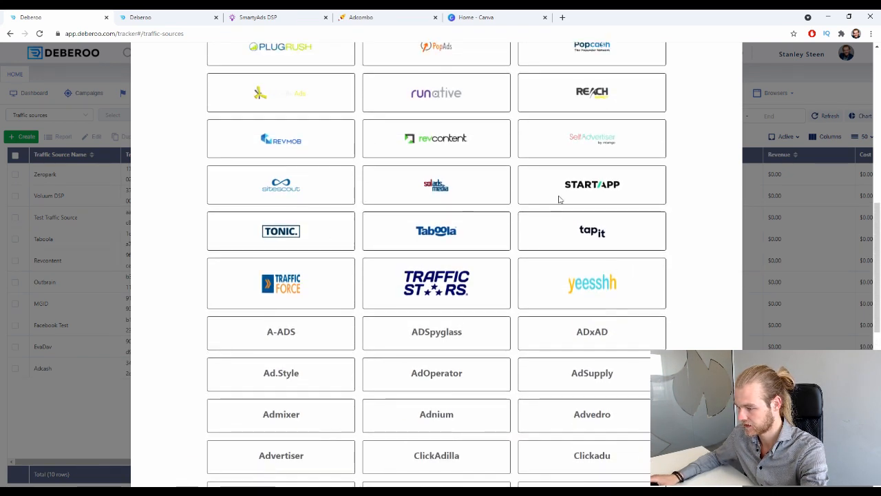
pyautogui.scroll(1, 616, 202)
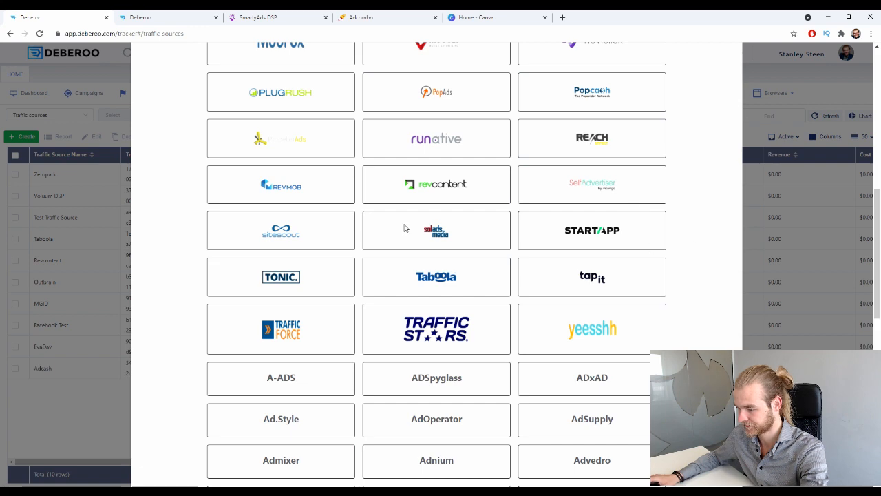
pyautogui.scroll(3, 404, 231)
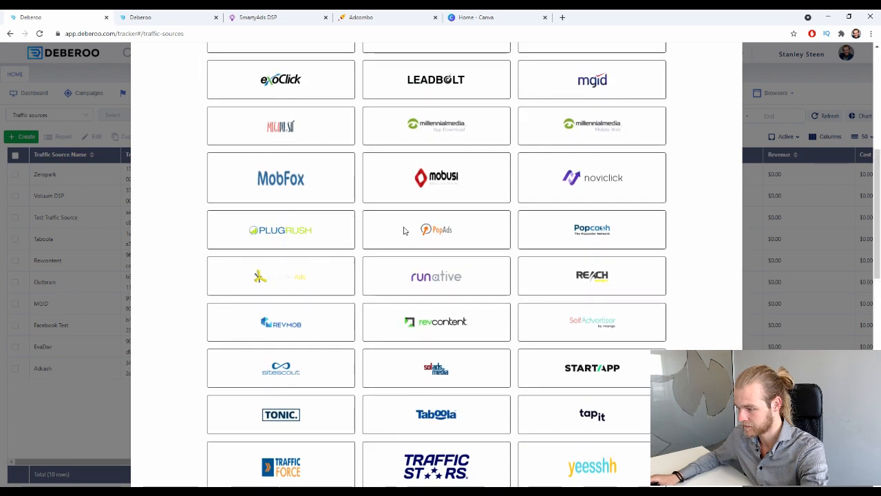
pyautogui.scroll(6, 403, 231)
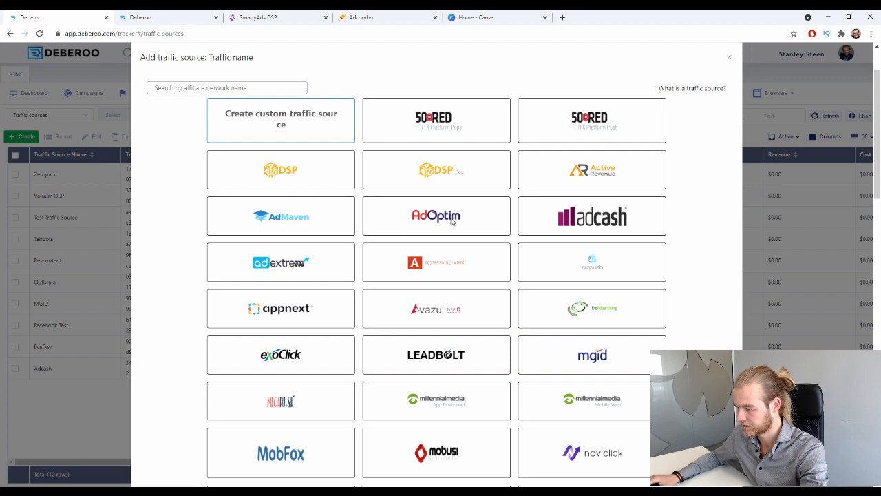
pyautogui.scroll(-1, 344, 196)
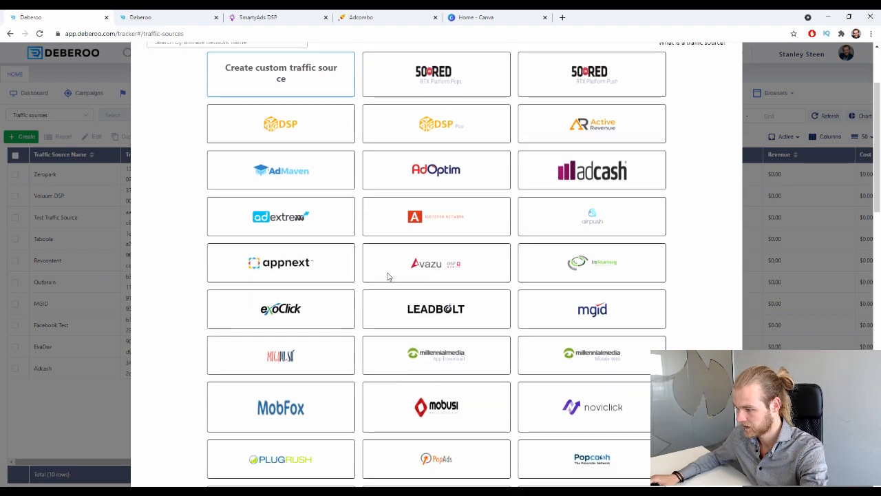
pyautogui.scroll(-2, 388, 276)
pyautogui.scroll(-2, 349, 234)
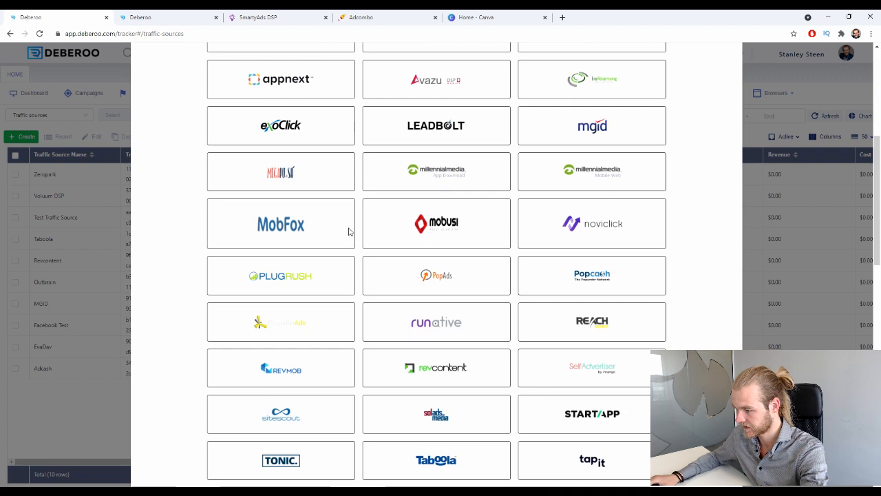
pyautogui.scroll(-2, 350, 231)
pyautogui.scroll(-2, 353, 232)
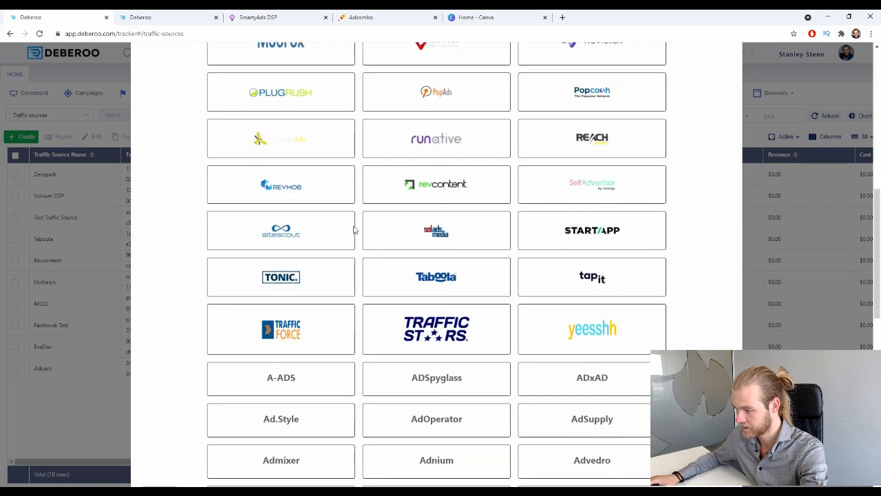
pyautogui.scroll(-2, 355, 230)
pyautogui.scroll(-3, 354, 231)
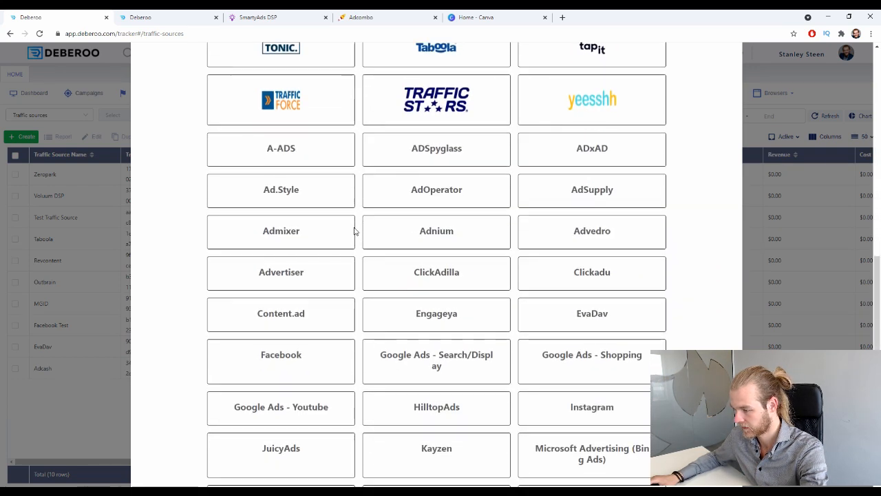
pyautogui.scroll(-5, 355, 231)
pyautogui.scroll(-3, 355, 231)
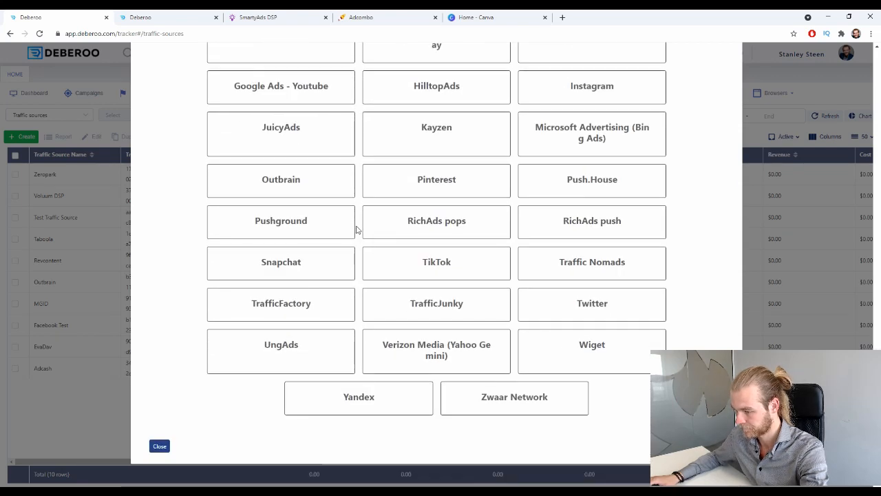
pyautogui.scroll(10, 544, 356)
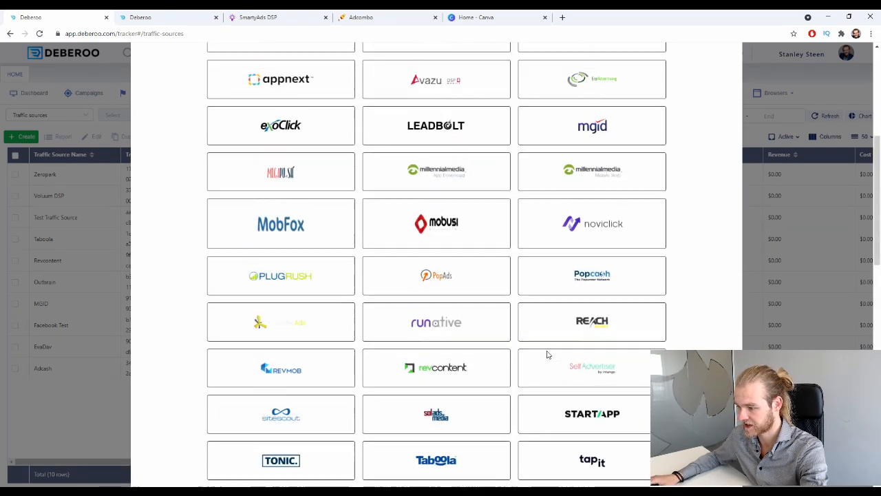
pyautogui.scroll(5, 549, 354)
pyautogui.scroll(-2, 549, 350)
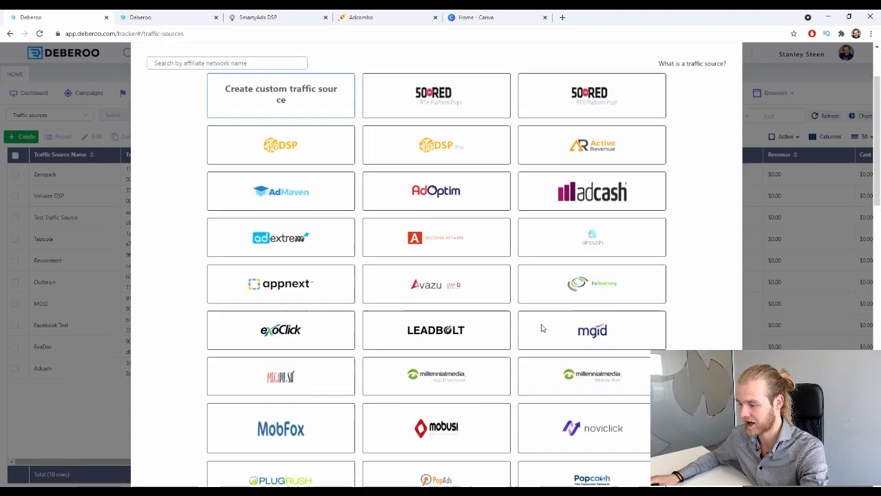
pyautogui.scroll(2, 285, 144)
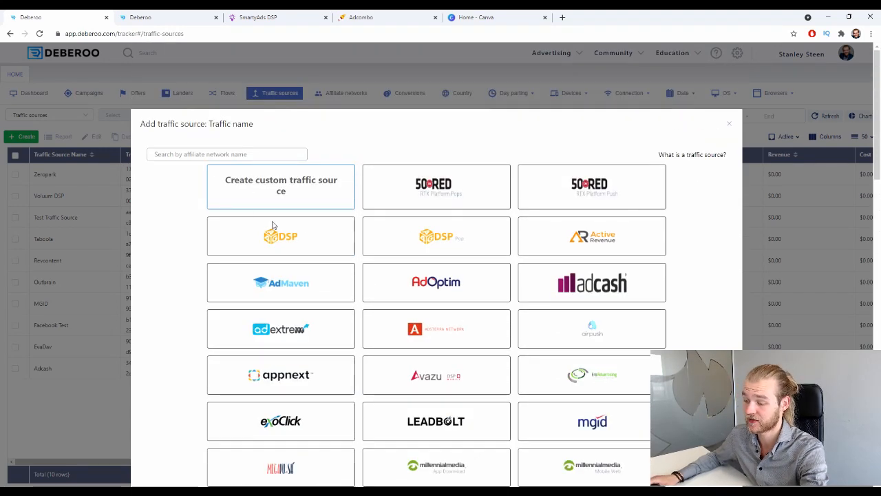
# Proceed with a custom traffic source and name it "SmartyAds DSP - Test".
pyautogui.scroll(-20, 583, 282)
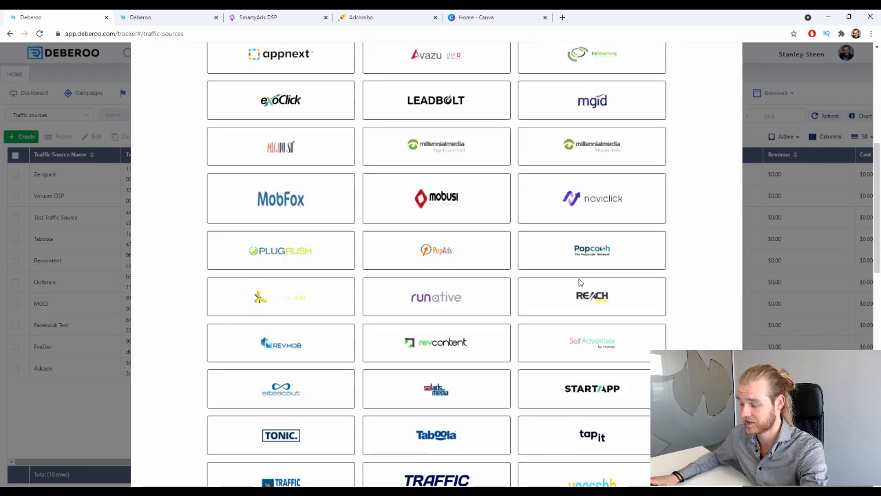
pyautogui.click(589, 303)
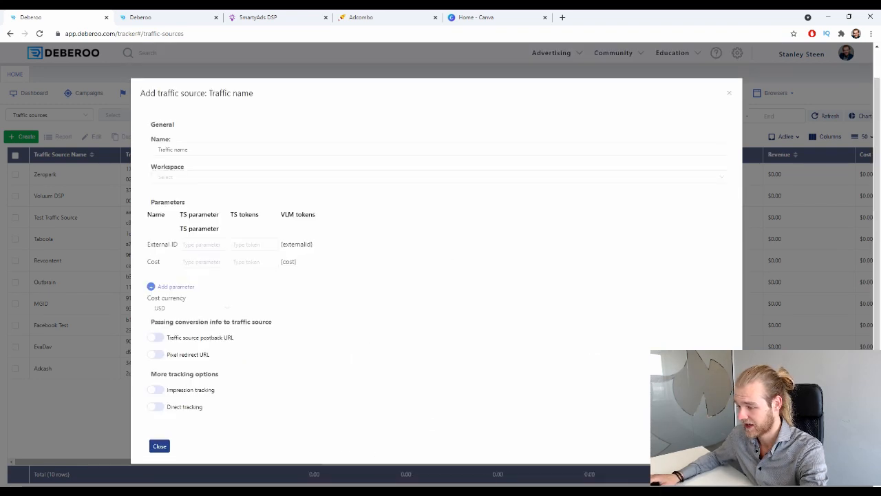
pyautogui.click(219, 147)
pyautogui.tripleClick(218, 147)
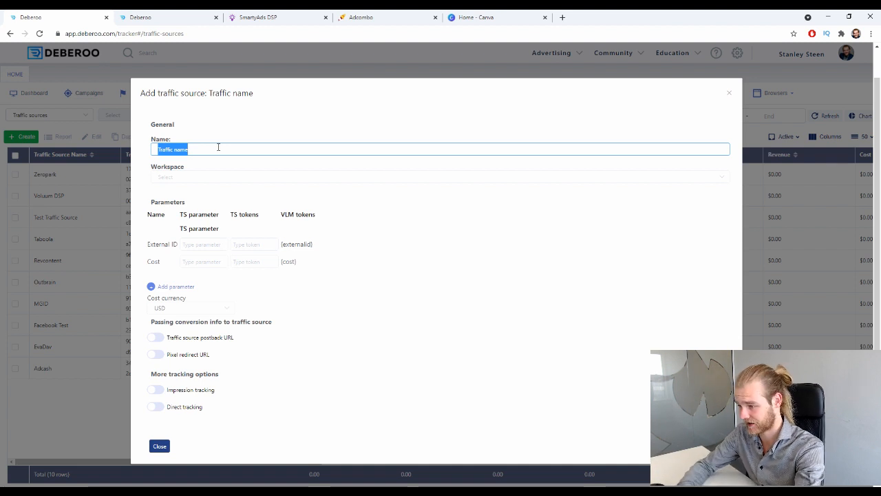
pyautogui.write('Smarty')
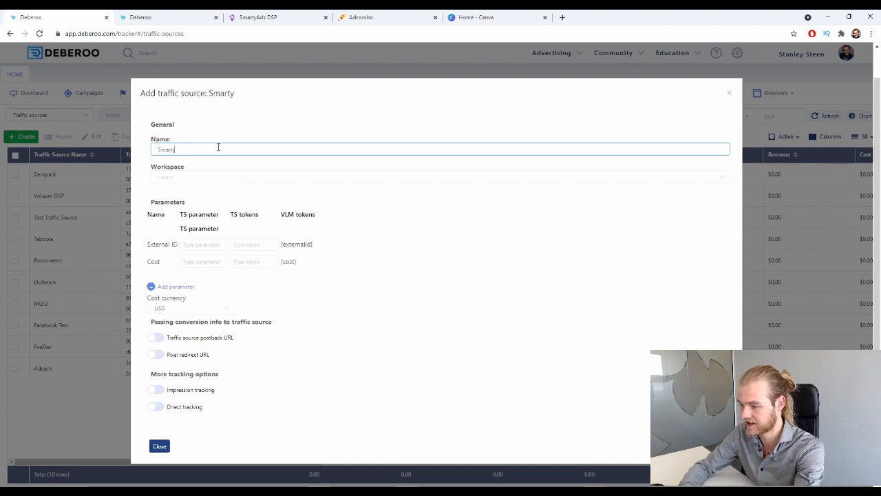
pyautogui.write('Ads DSP')
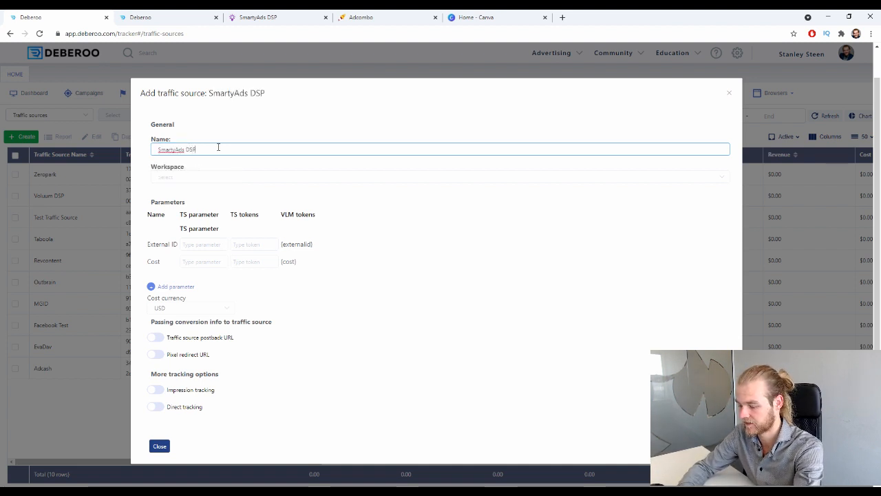
pyautogui.write(' - Test')
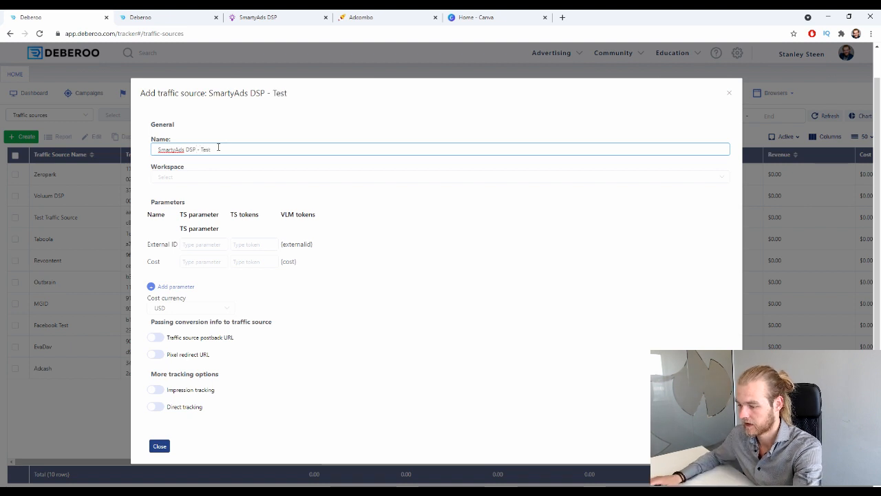
# Assign the new SmartyAds DSP traffic source to the Initial workspace.
pyautogui.click(224, 175)
pyautogui.click(200, 195)
pyautogui.click(466, 218)
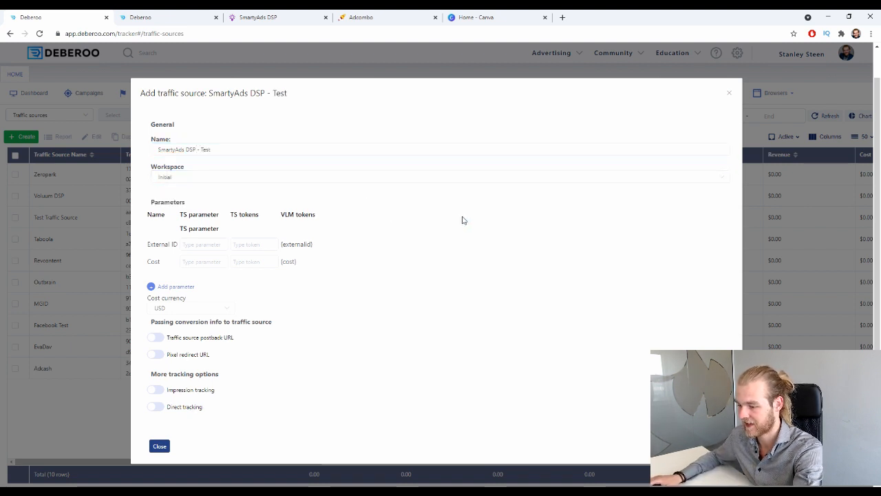
pyautogui.click(204, 244)
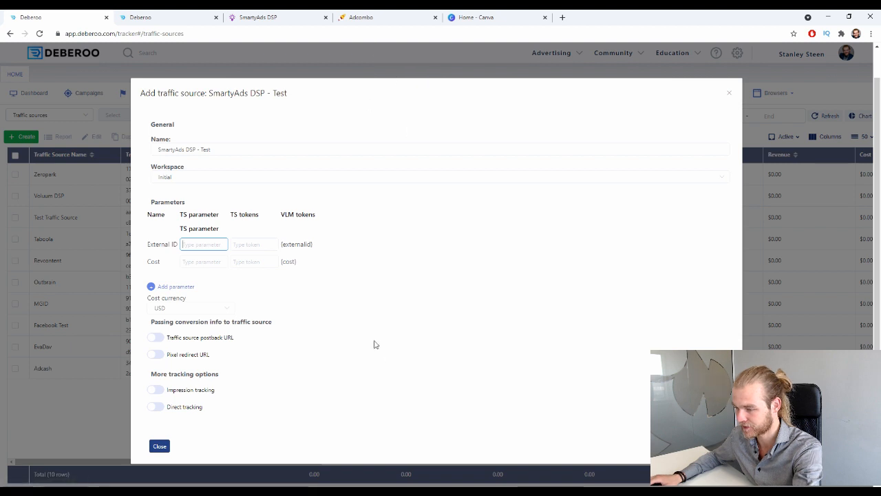
# Check the SmartyAds DSP dashboard, then return to Deberoo and finish the traffic source form with its parameters left empty.
pyautogui.click(268, 16)
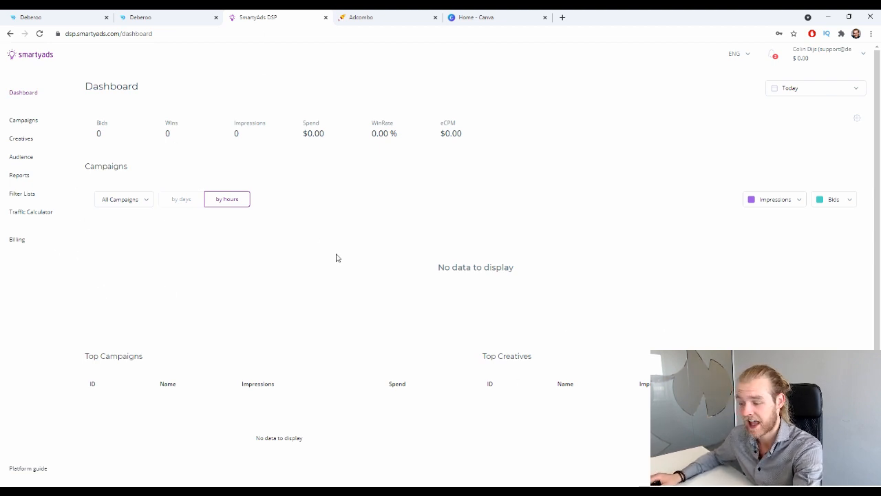
pyautogui.click(30, 17)
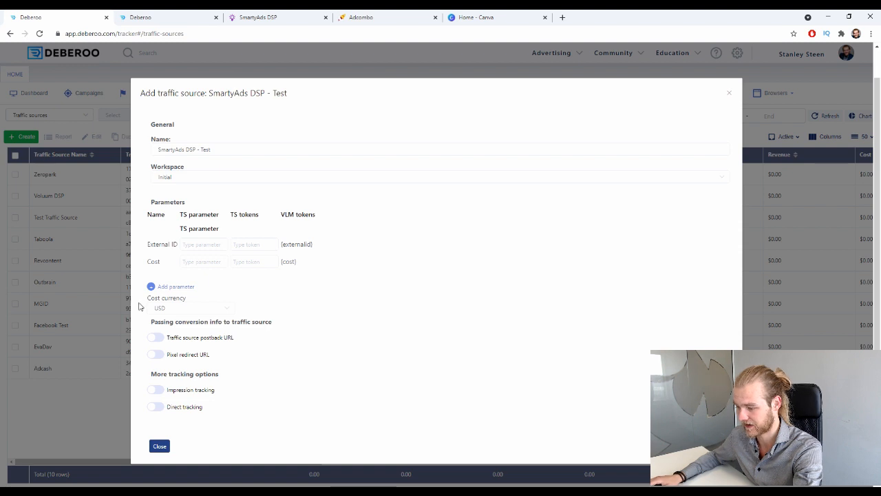
pyautogui.press('Escape')
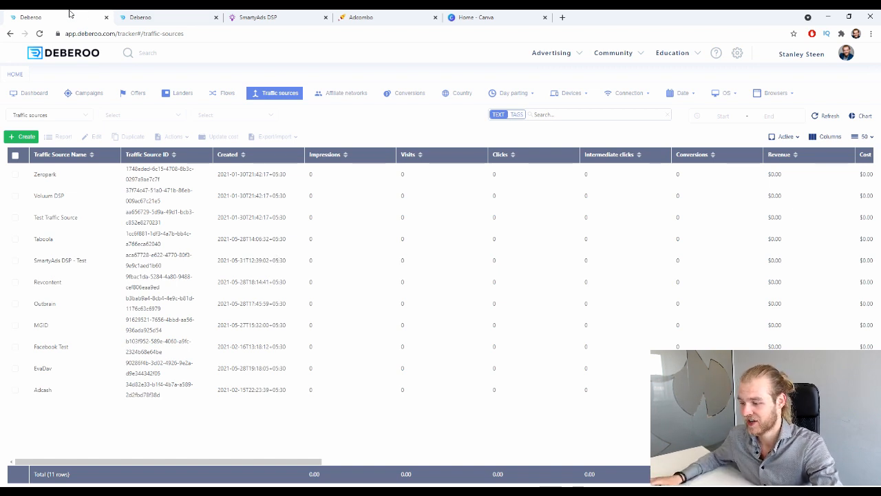
# Open the Deberoo offers list, then switch to AdCombo and show all landings and prelandings of the Matcha Slim - IT offer.
pyautogui.click(141, 97)
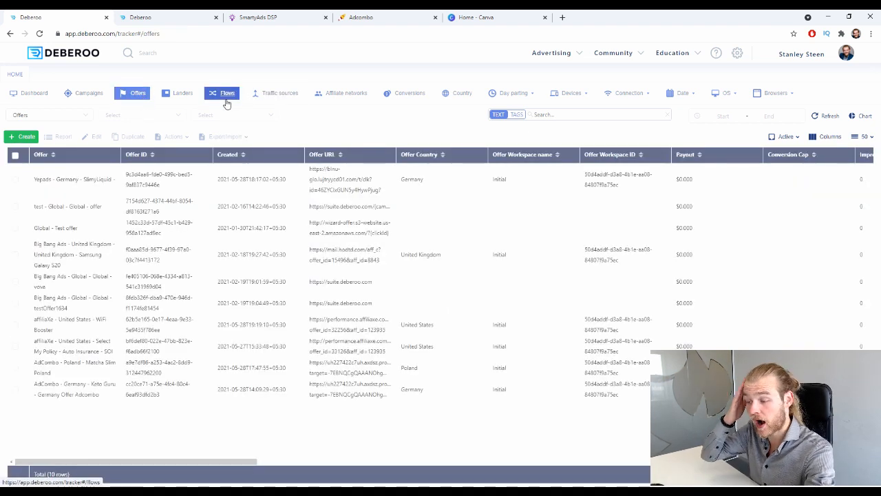
pyautogui.click(337, 16)
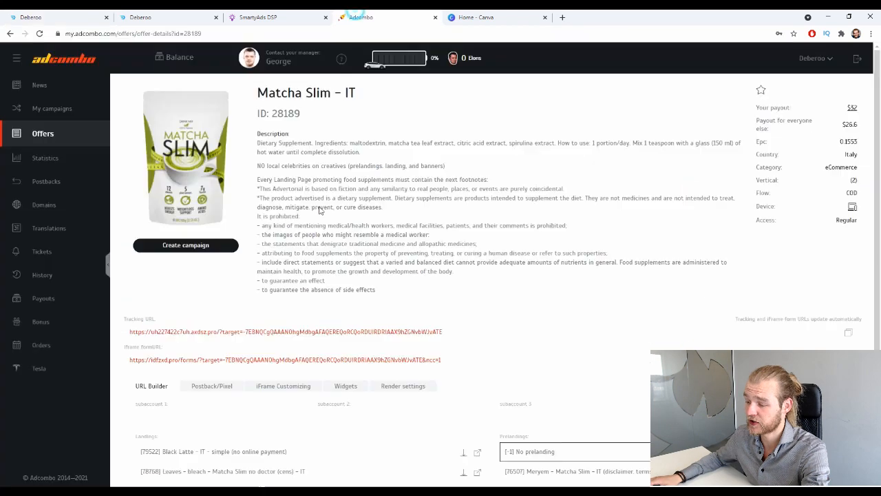
pyautogui.scroll(-2, 309, 234)
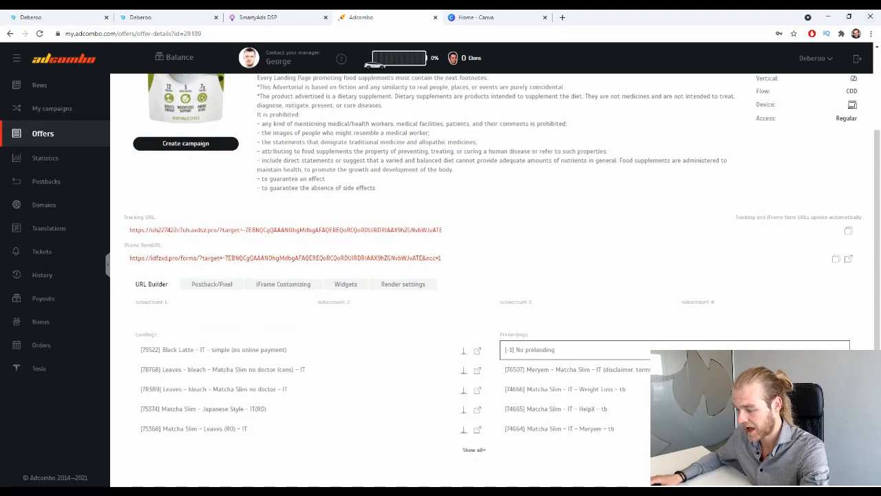
pyautogui.click(474, 451)
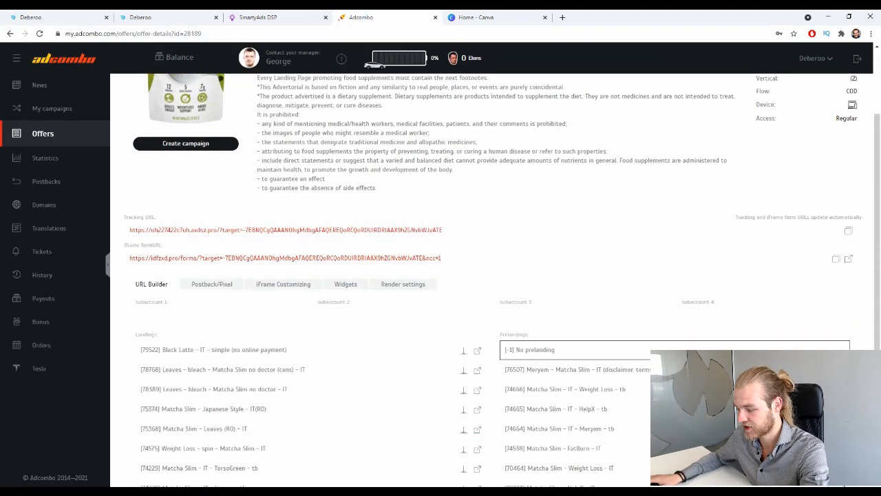
pyautogui.scroll(-2, 447, 151)
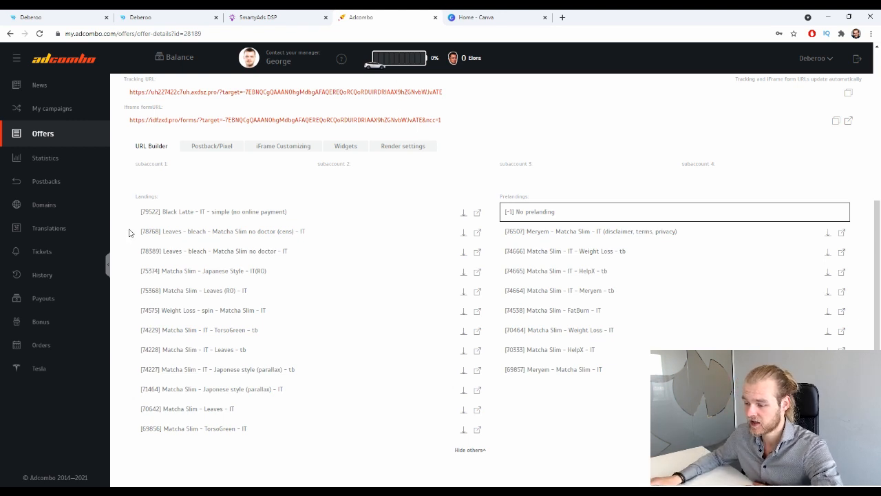
# Examine the offer's landings list, prelandings list and tracking URL.
pyautogui.moveTo(134, 197); pyautogui.dragTo(157, 196)
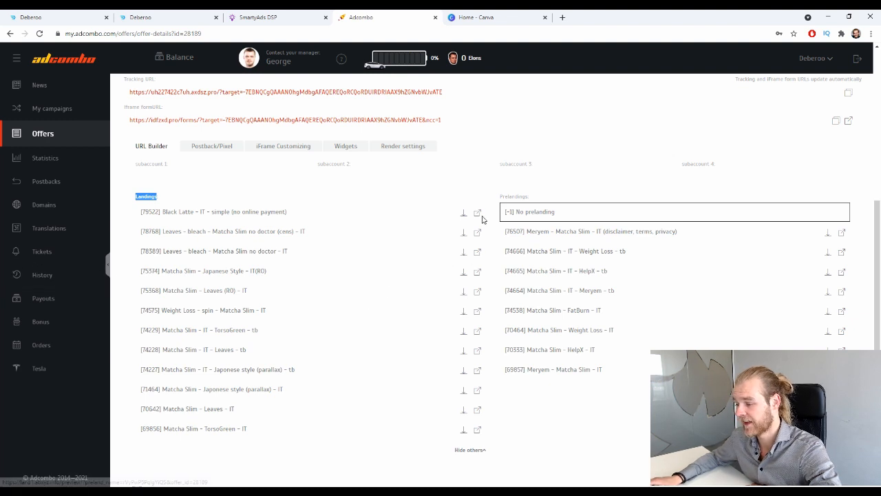
pyautogui.click(499, 195)
pyautogui.moveTo(500, 196); pyautogui.dragTo(528, 196)
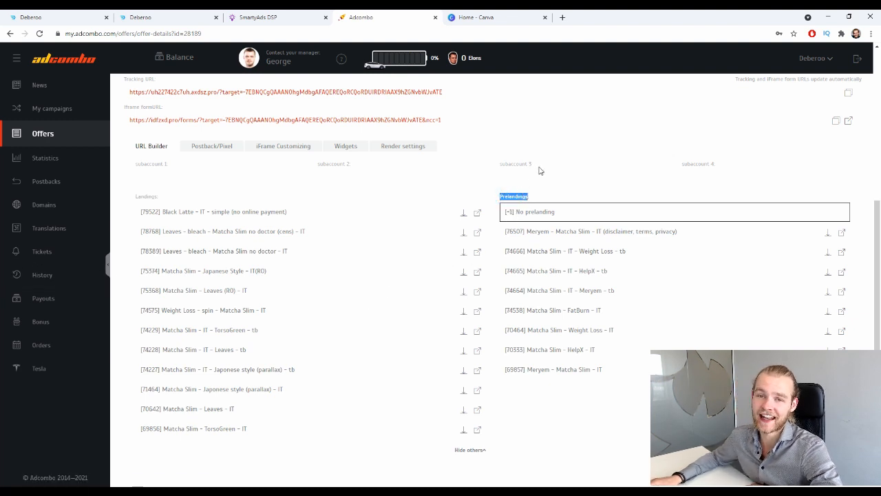
pyautogui.click(550, 185)
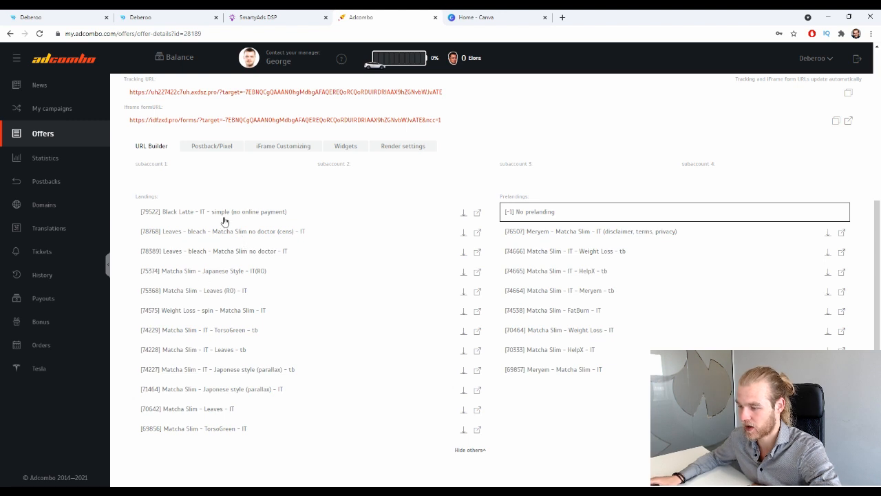
pyautogui.moveTo(443, 92); pyautogui.dragTo(119, 67)
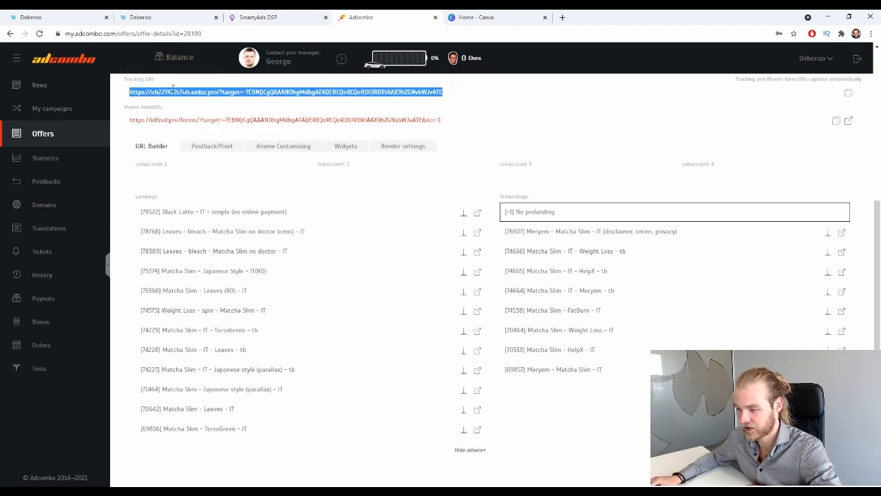
pyautogui.click(241, 77)
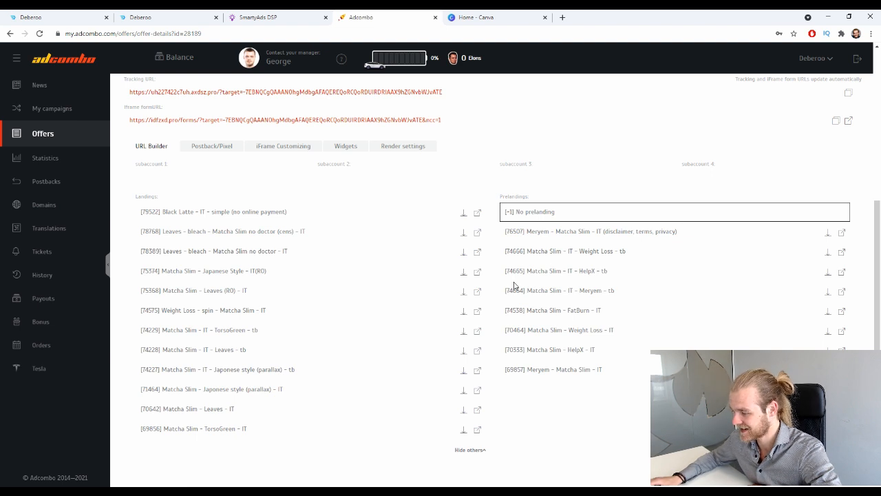
# Preview the prelanding "[74666] Matcha Slim - IT - Weight Loss - tb" down to its order section and close the preview.
pyautogui.click(841, 252)
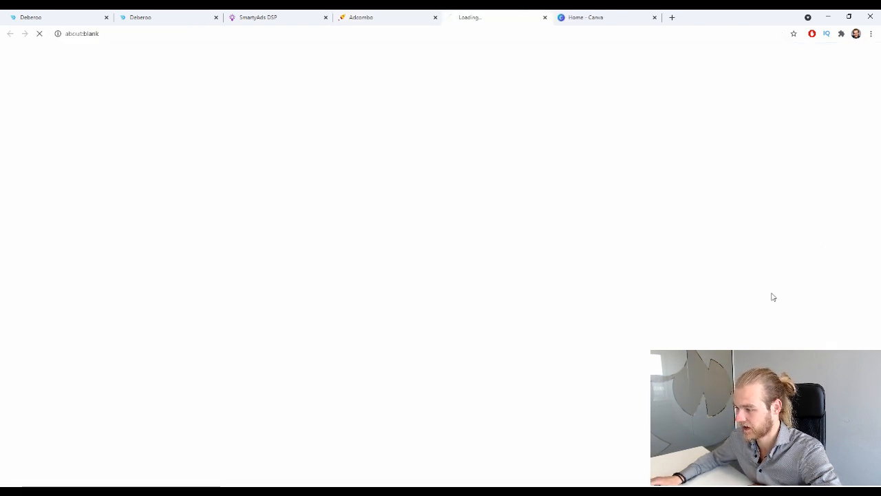
pyautogui.scroll(-15, 448, 250)
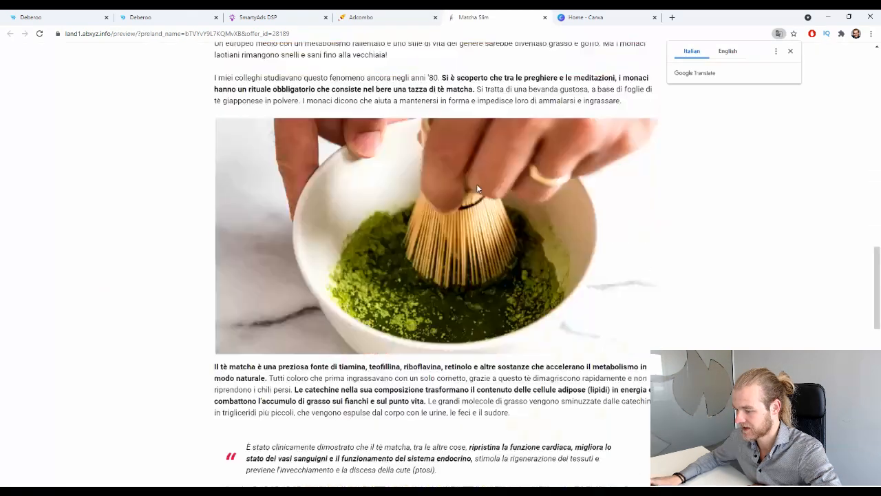
pyautogui.scroll(-10, 477, 183)
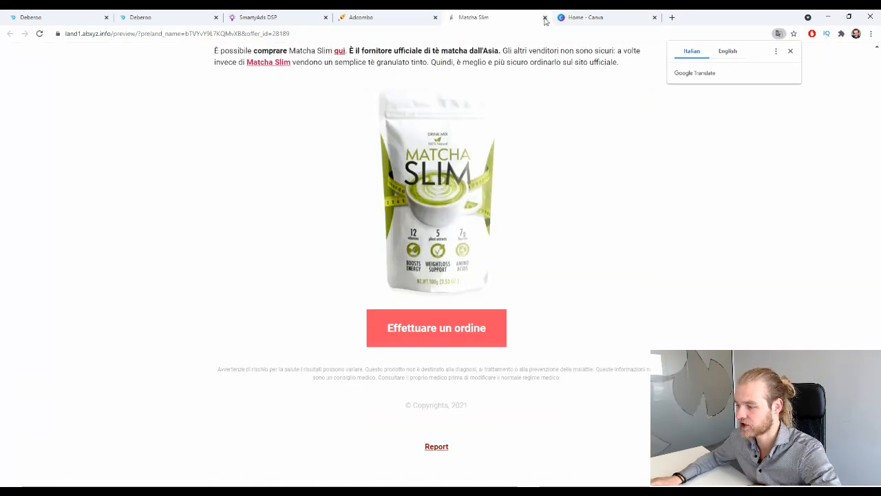
pyautogui.click(544, 18)
# Download the prelanding "[76507] Meryem - Matcha Slim - IT (disclaimer, terms, privacy)" without entering a redirect URL.
pyautogui.click(828, 236)
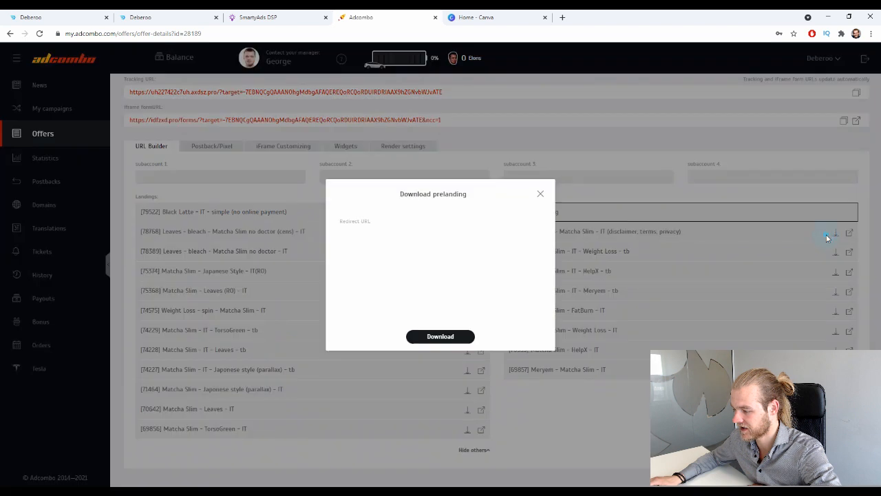
pyautogui.click(433, 337)
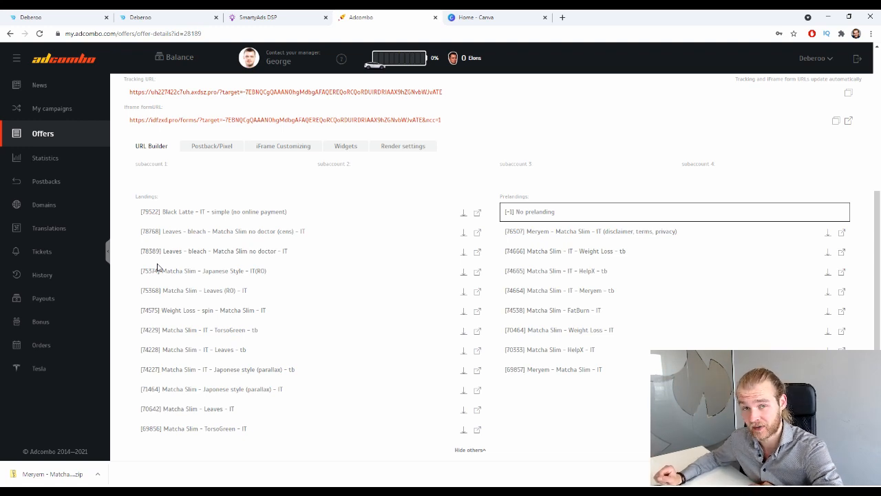
pyautogui.scroll(1, 244, 356)
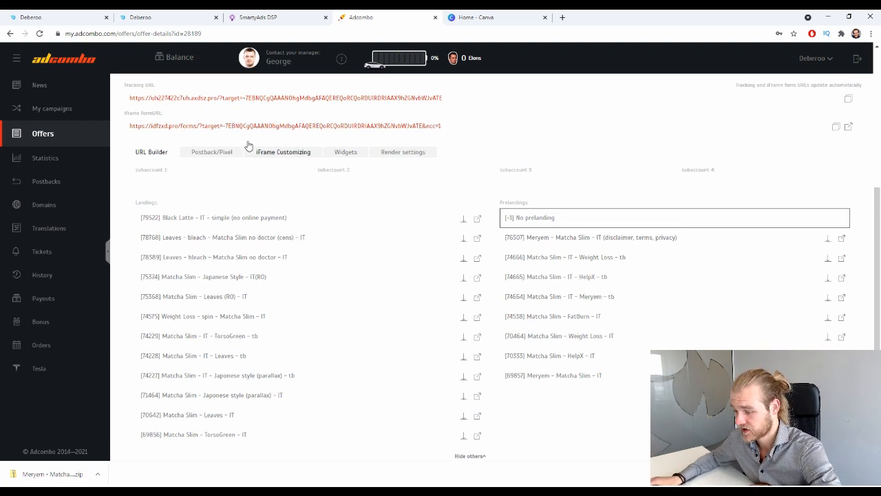
pyautogui.scroll(-1, 260, 186)
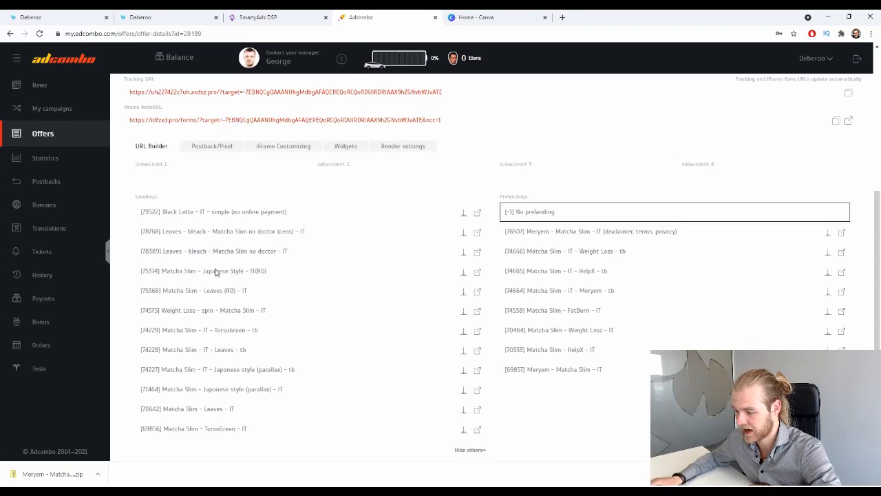
# Try landings 78389, 78768, 75374 and 79522 in turn to compare how the tracking URL changes.
pyautogui.click(279, 252)
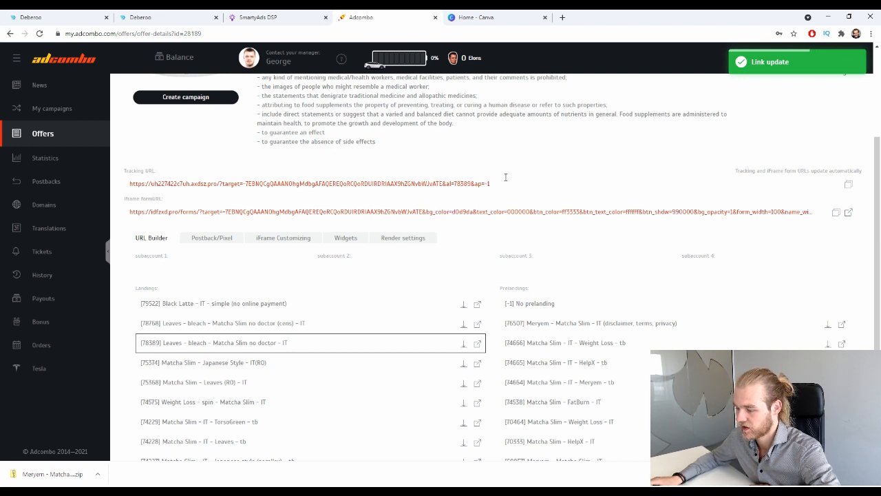
pyautogui.click(518, 182)
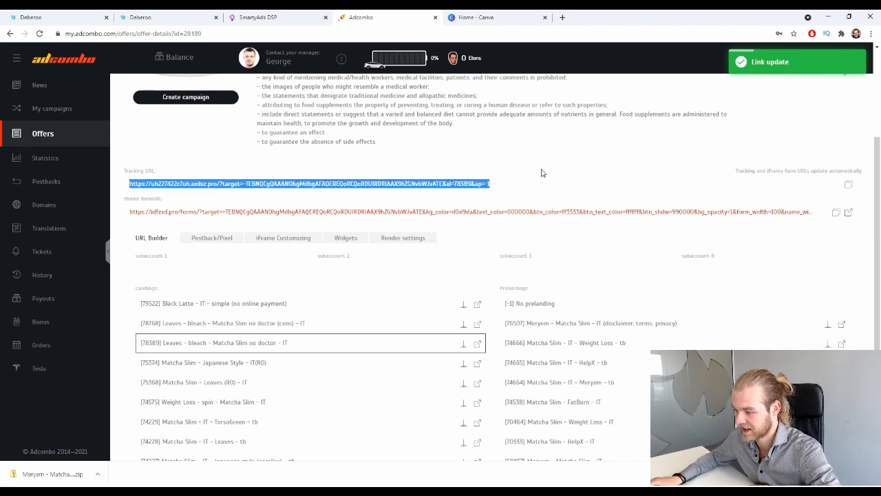
pyautogui.click(582, 159)
pyautogui.tripleClick(503, 179)
pyautogui.click(483, 158)
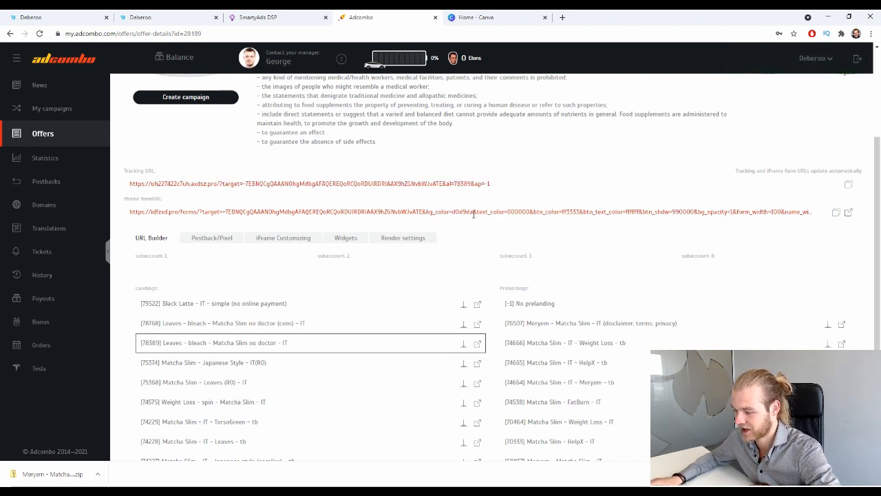
pyautogui.click(321, 323)
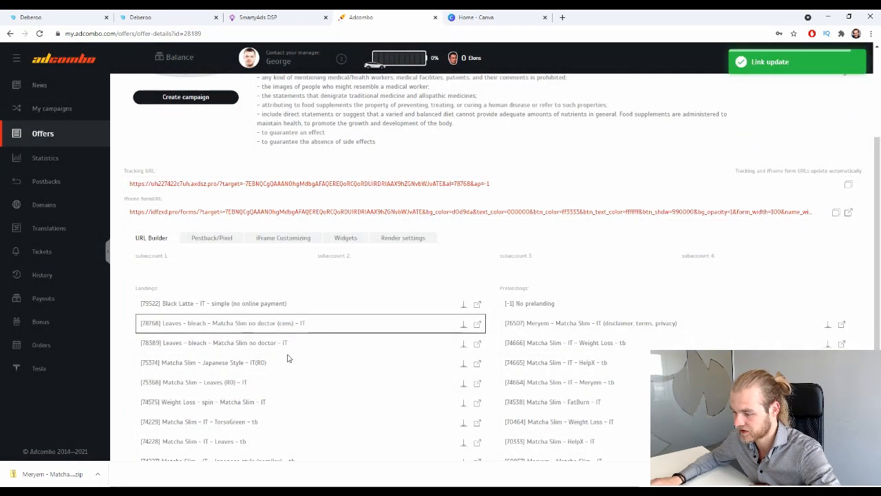
pyautogui.click(264, 368)
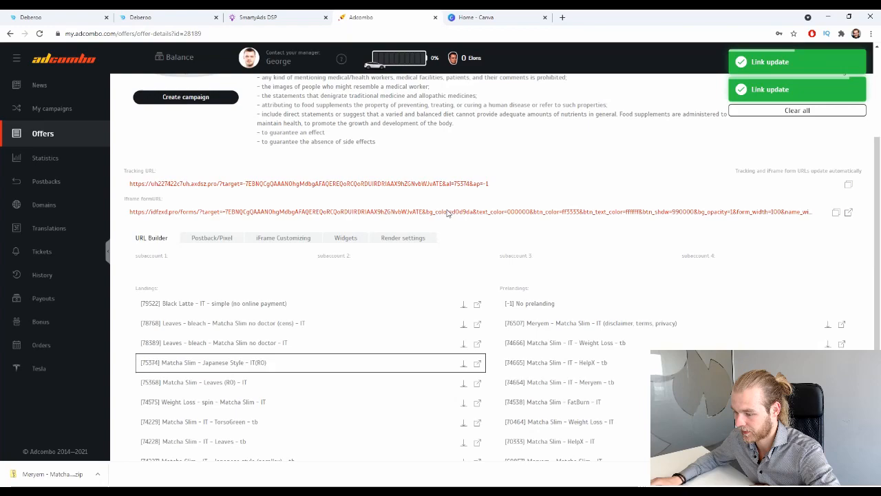
pyautogui.click(276, 313)
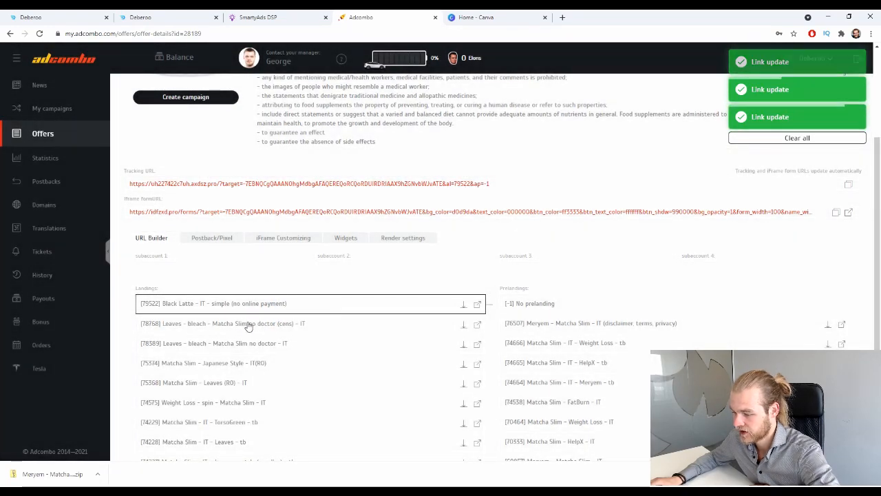
# Choose the landing "[78768] Leaves - bleach - Matcha Slim no doctor (cens) - IT", copy its tracking URL and switch to Deberoo.
pyautogui.click(249, 326)
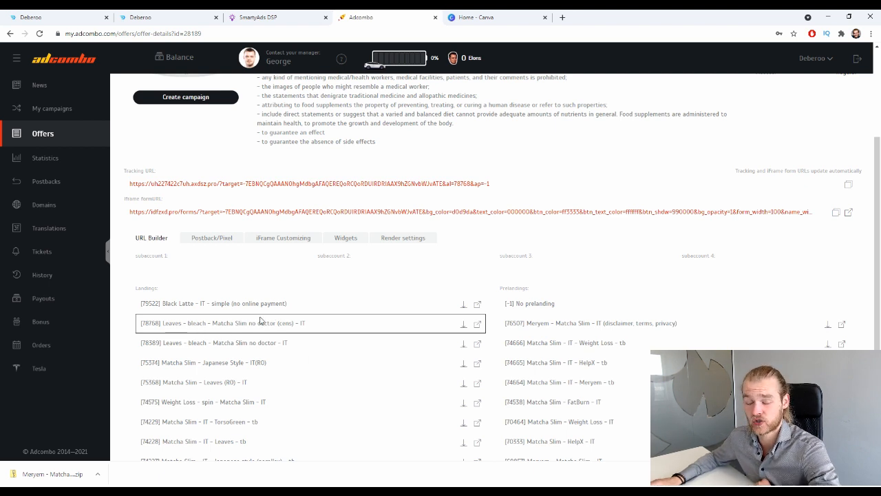
pyautogui.click(551, 186)
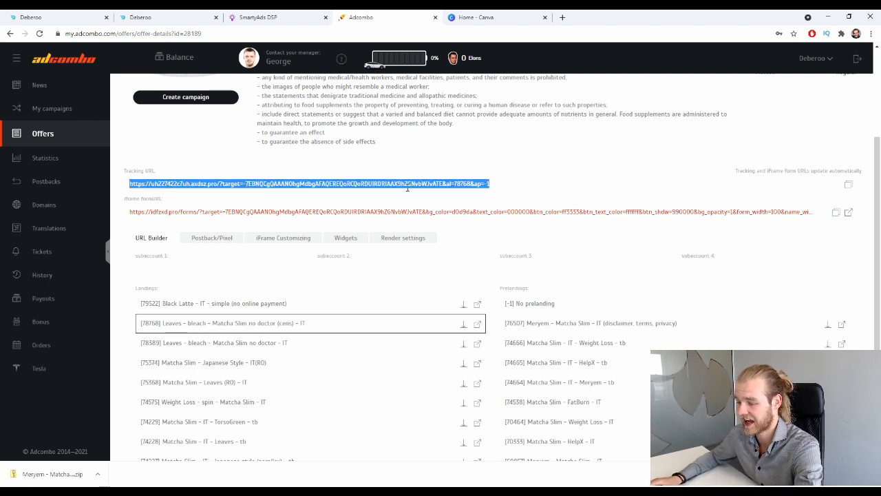
pyautogui.click(69, 17)
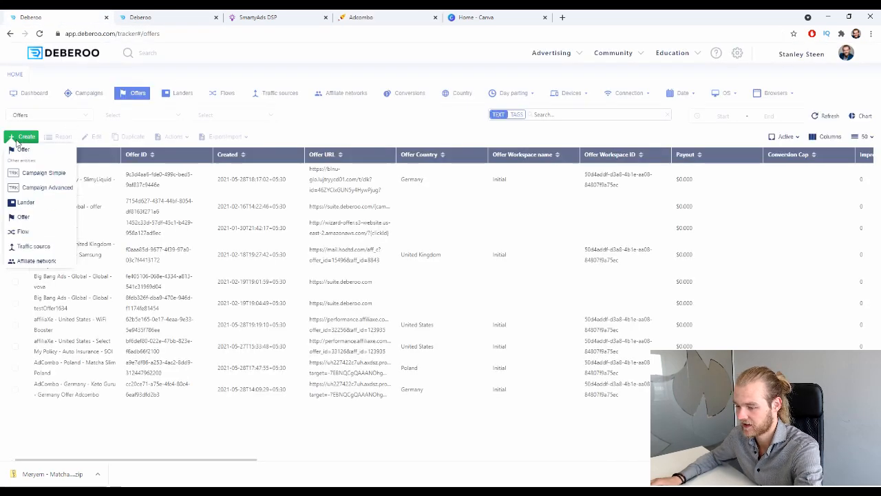
# Start a new offer in the Initial workspace with AdCombo as its affiliate network.
pyautogui.click(25, 138)
pyautogui.click(20, 150)
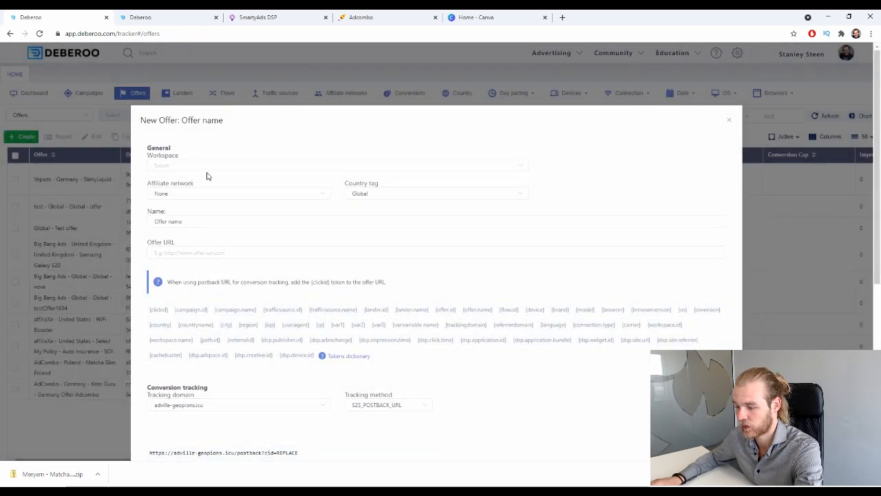
pyautogui.click(209, 168)
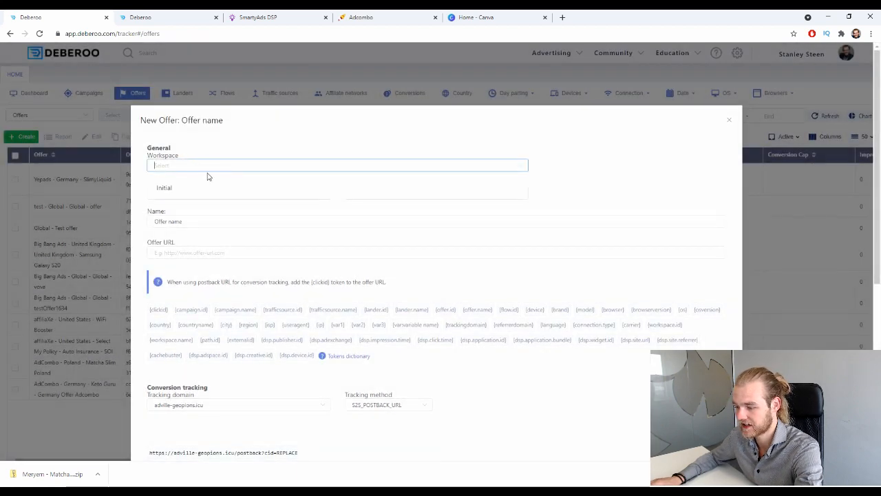
pyautogui.click(192, 187)
pyautogui.scroll(-1, 218, 154)
pyautogui.click(228, 102)
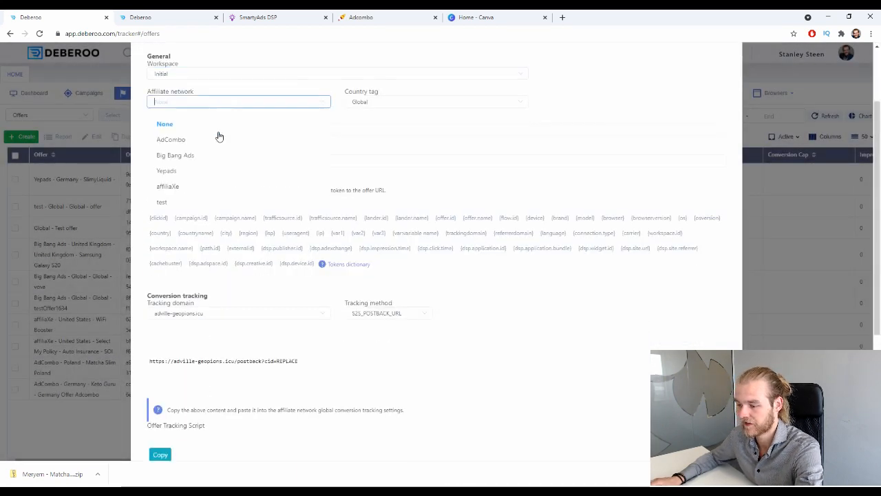
pyautogui.click(219, 137)
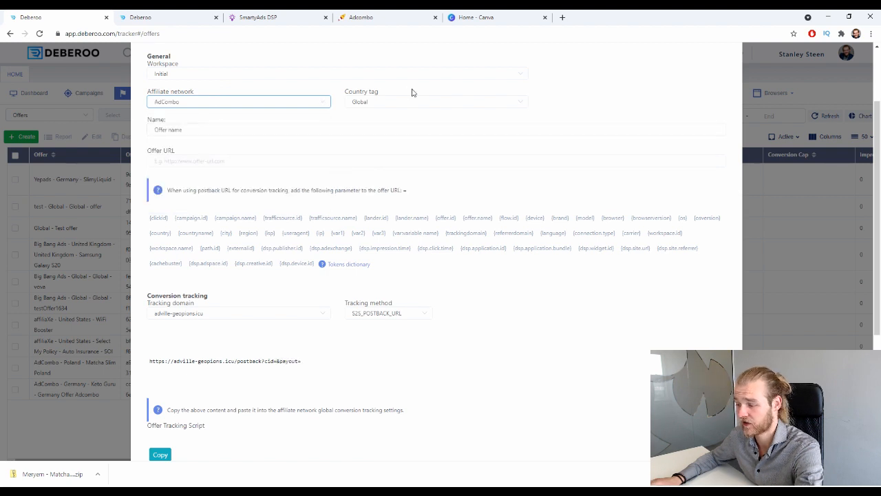
# Set the new offer's country tag to Italy.
pyautogui.click(407, 101)
pyautogui.write('in')
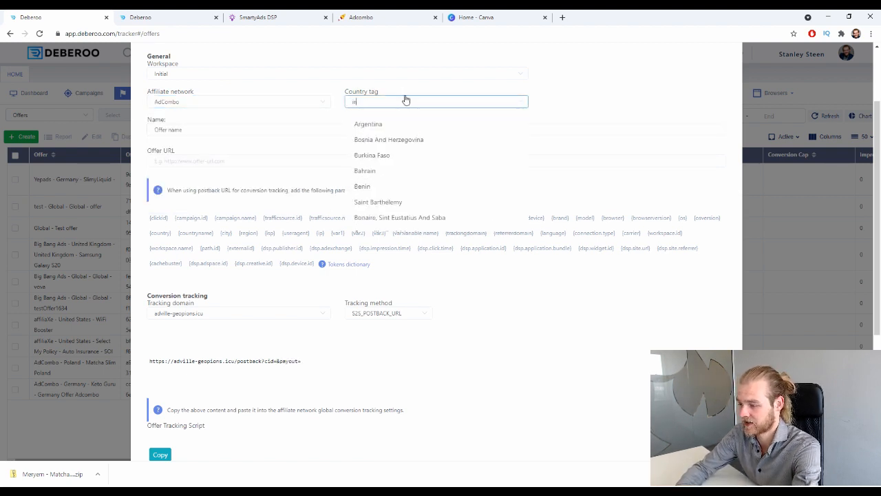
pyautogui.press('BackSpace')
pyautogui.write('ta')
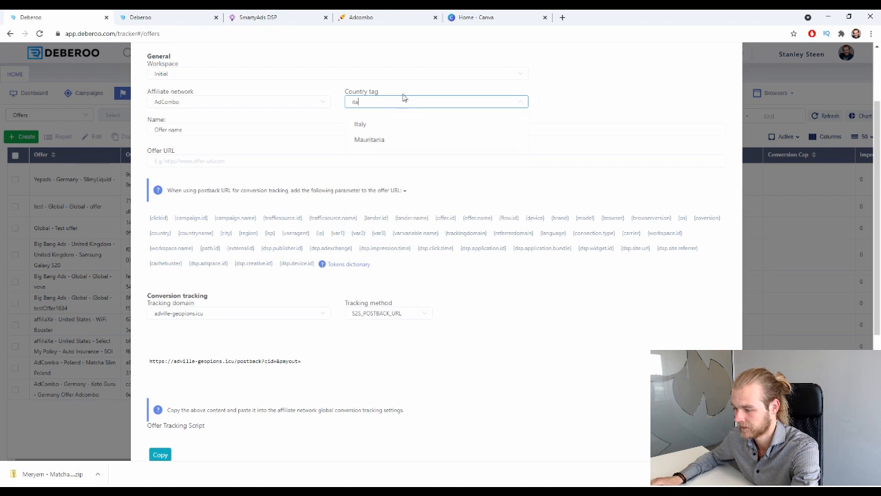
pyautogui.click(360, 122)
# Name the offer "Matcha Slim - SmartyAds DSP".
pyautogui.press('Tab')
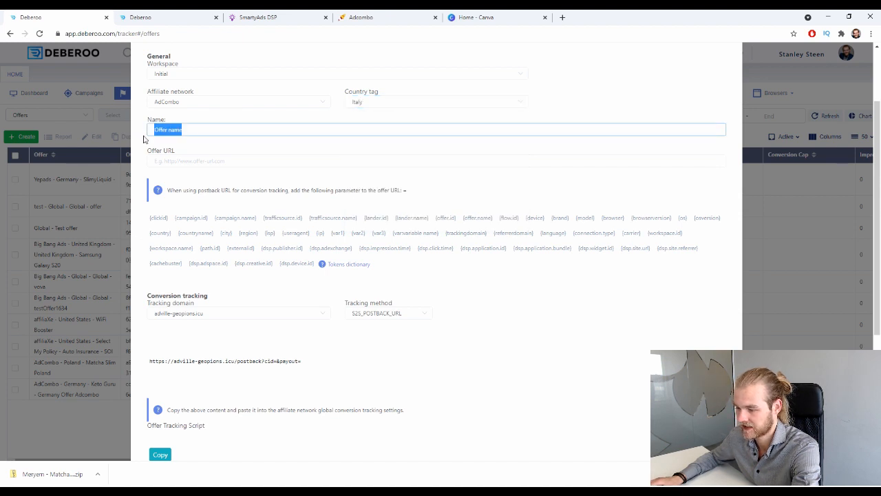
pyautogui.write('Mat')
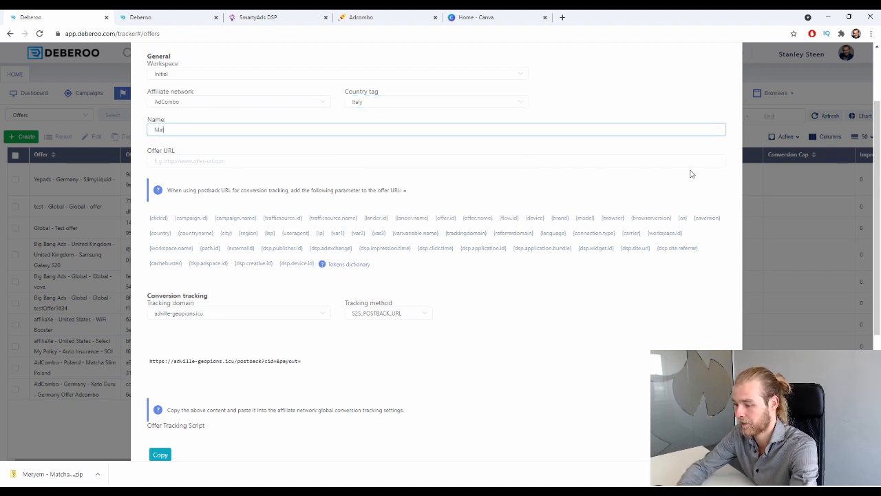
pyautogui.write('cha Slim ')
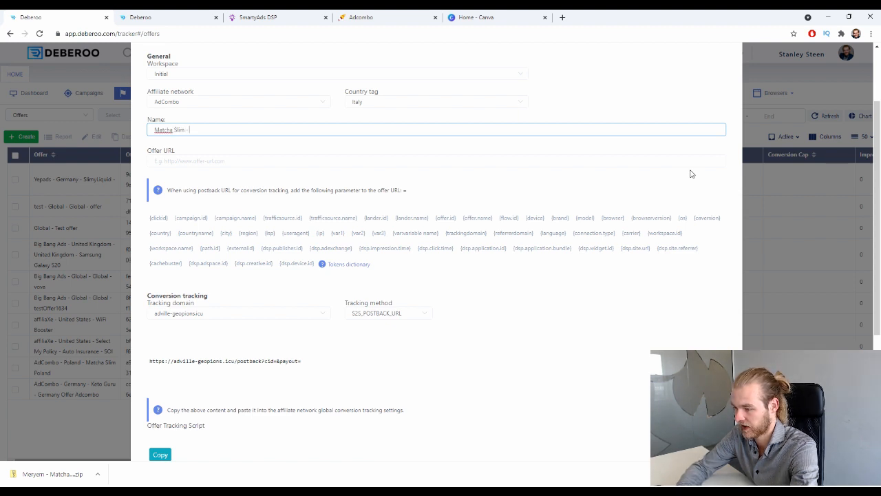
pyautogui.write('- Sam')
pyautogui.press('BackSpace')
pyautogui.press('BackSpace')
pyautogui.write('martyAds DSP')
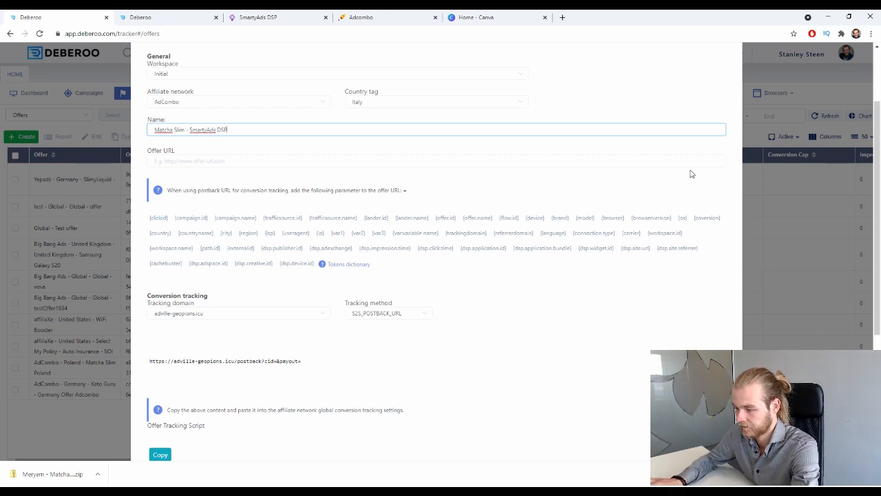
# Paste the copied AdCombo tracking URL for landing 78768 as the offer URL and read the postback parameter note.
pyautogui.click(199, 159)
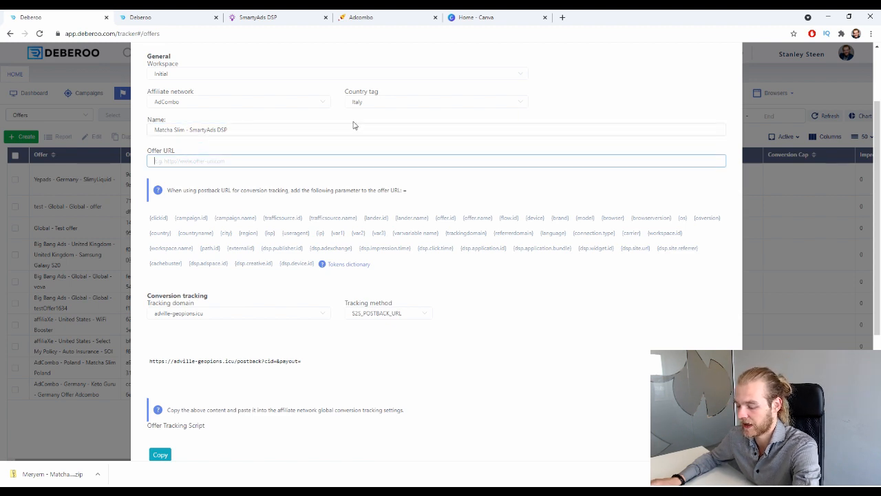
pyautogui.write('https://uh227422c7uh.axdsz.pro/?target=-7EBNQCgQAAANOhgMdbgAFAQEREQoRCQoRDUIRDRIAAX9hZGNvbWJvATE&al=78768&ap=-1')
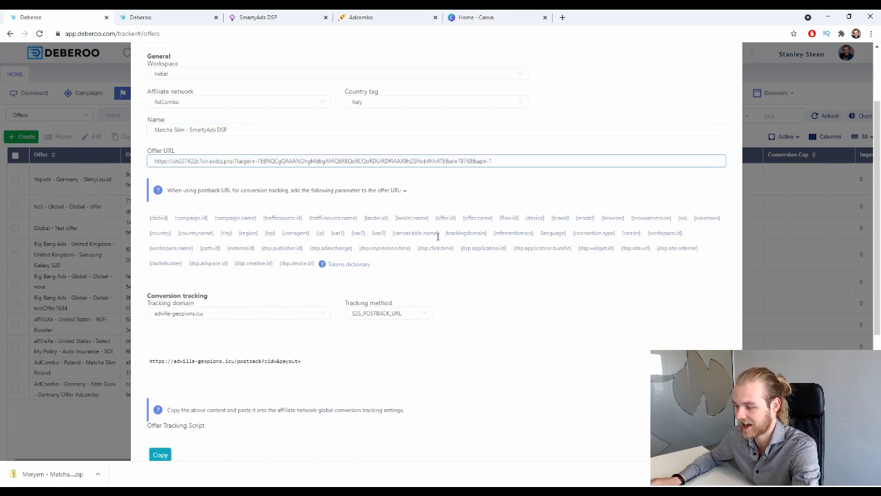
pyautogui.click(401, 191)
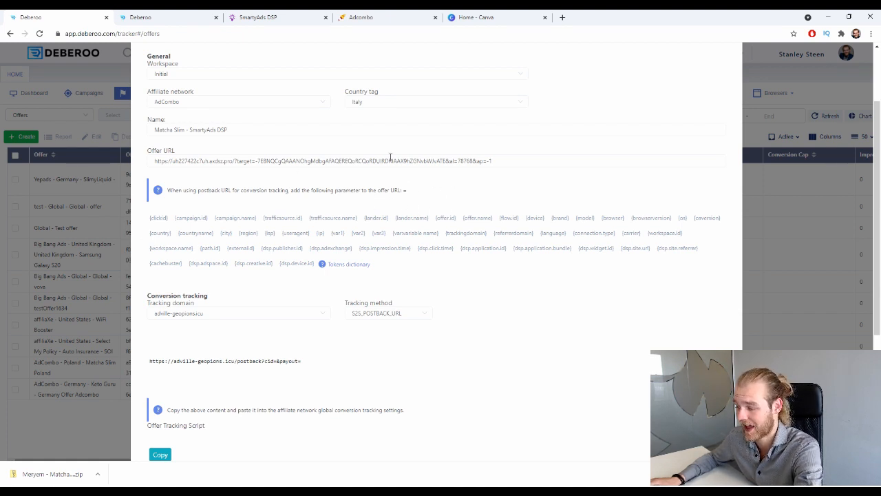
pyautogui.click(391, 158)
pyautogui.tripleClick(429, 184)
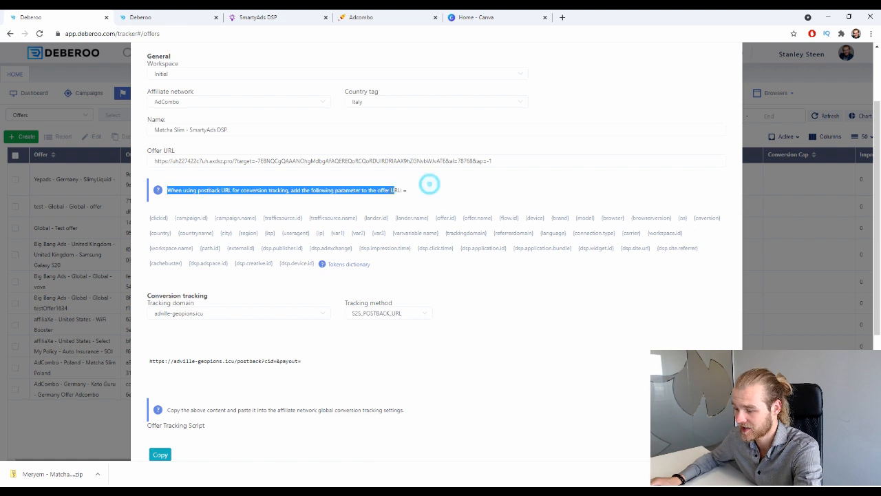
pyautogui.click(424, 188)
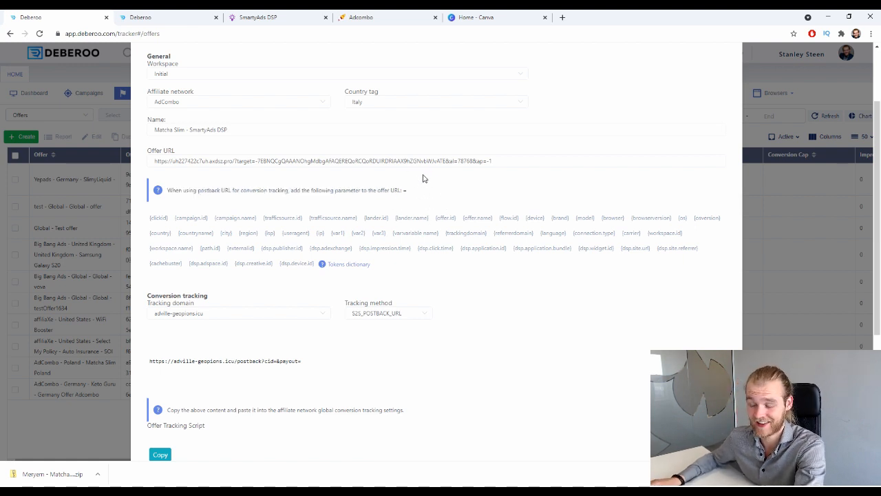
# Check the offer's conversion tracking, payout and cap settings and close the finished offer form.
pyautogui.scroll(-3, 425, 178)
pyautogui.scroll(1, 448, 161)
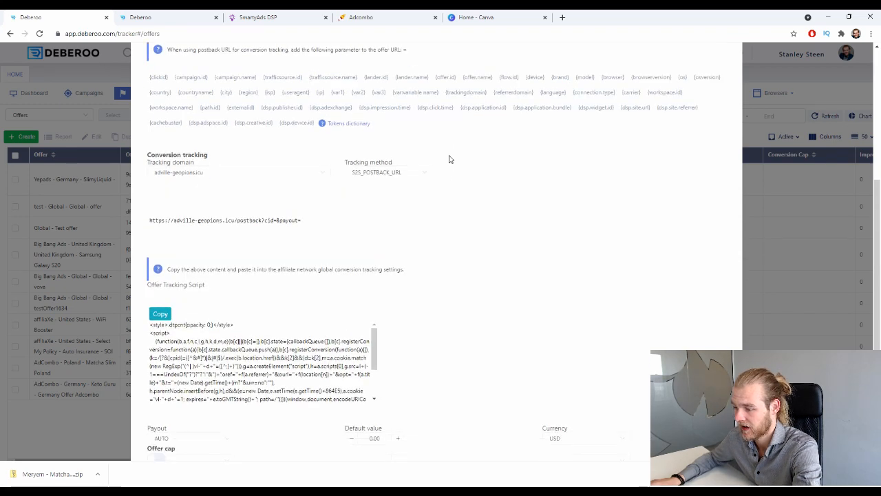
pyautogui.scroll(-2, 448, 157)
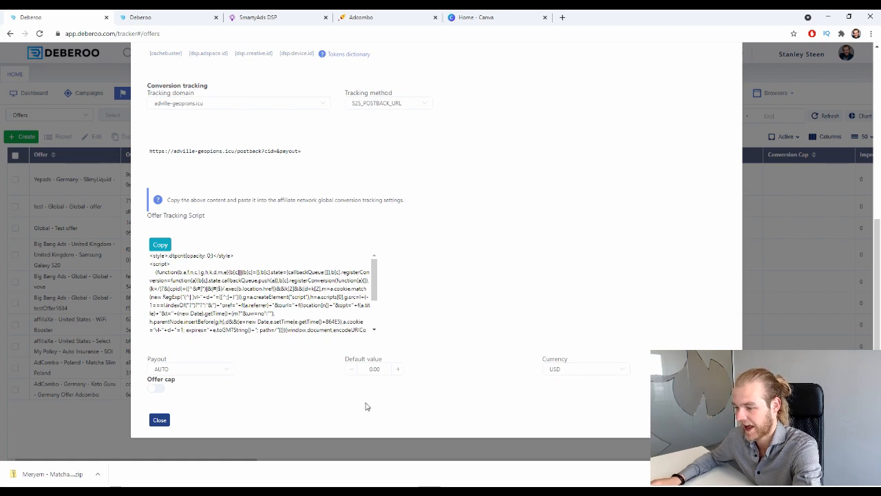
pyautogui.press('Escape')
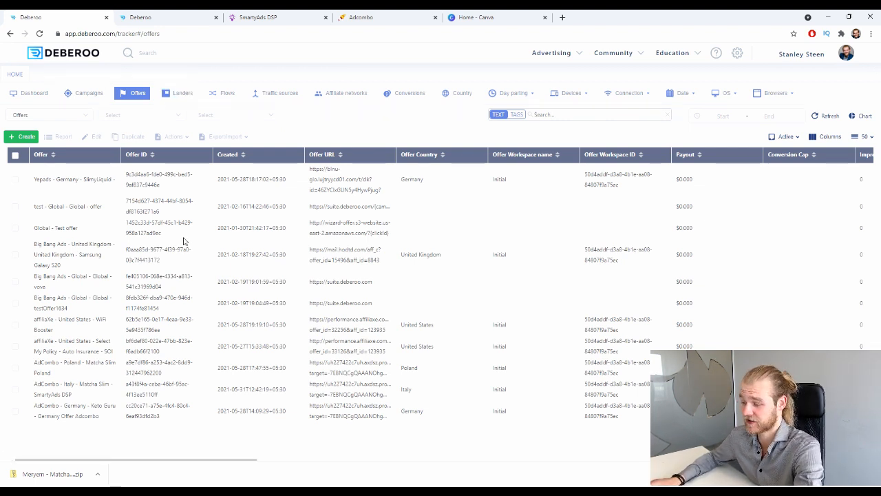
# Create a landing page named "Matcha Slim - IT - SmartyAds" from the downloaded "Meryem - Matcha Slim - IT (disclaimer, terms, privacy).zip".
pyautogui.click(140, 16)
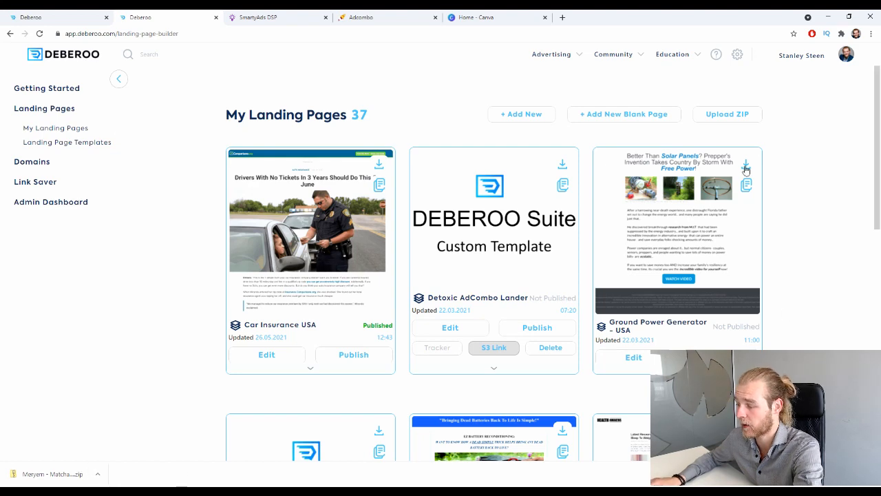
pyautogui.click(746, 114)
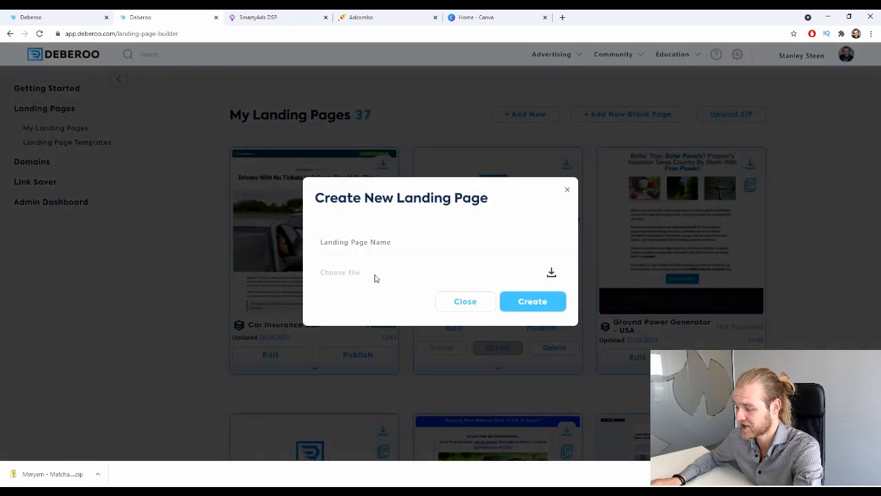
pyautogui.click(347, 244)
pyautogui.write('Matcha')
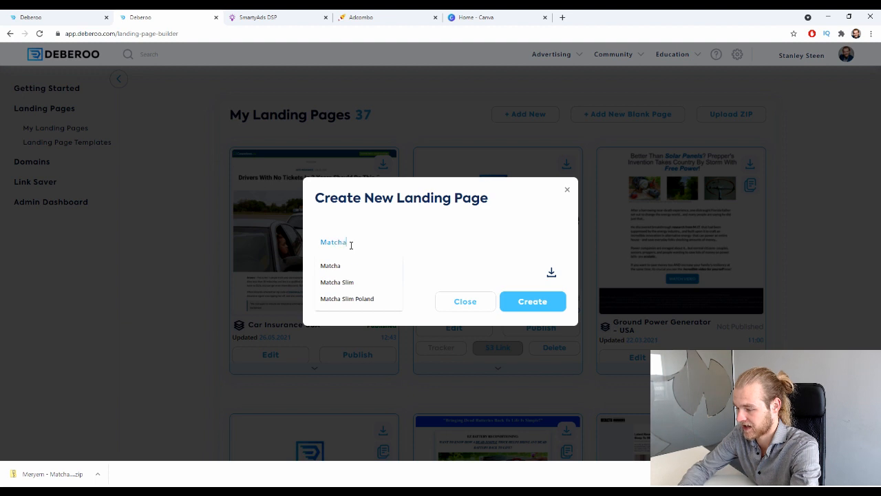
pyautogui.write(' Slim - IT - Sma')
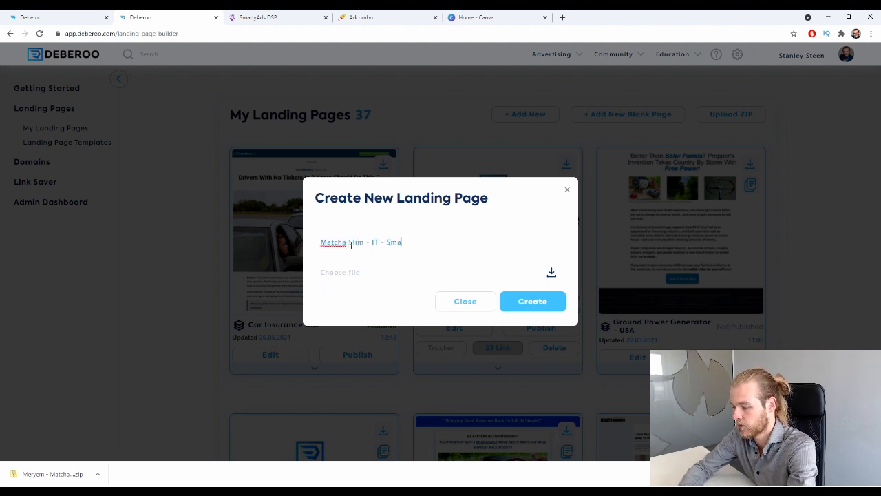
pyautogui.write('rtyAds')
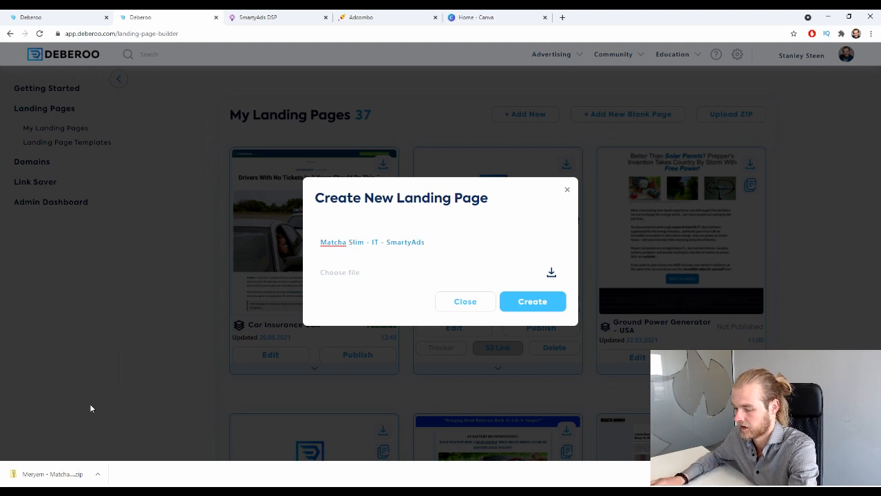
pyautogui.moveTo(58, 475); pyautogui.dragTo(479, 274)
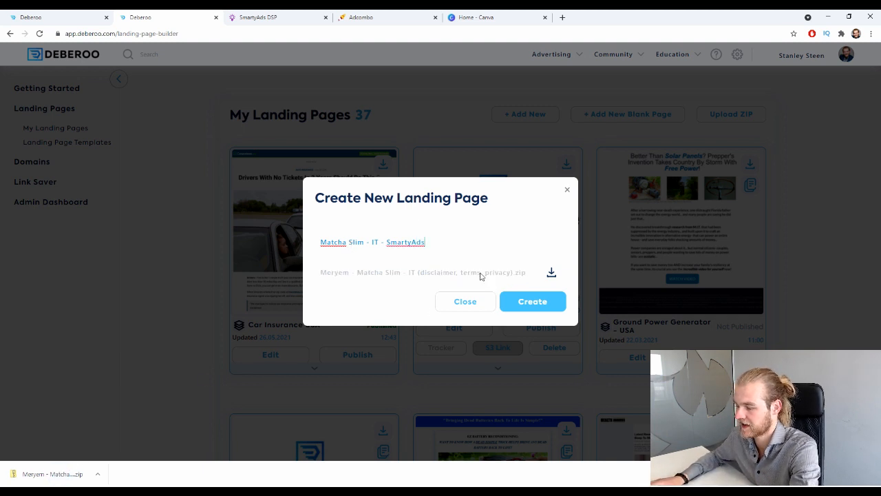
pyautogui.click(550, 303)
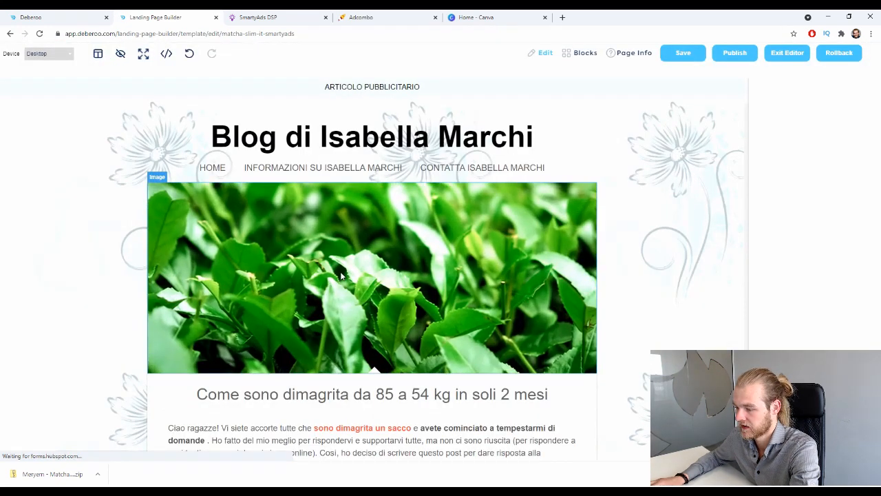
# Look through the imported landing page from header to footer, examining its text, images, comments and offer links.
pyautogui.scroll(-15, 687, 126)
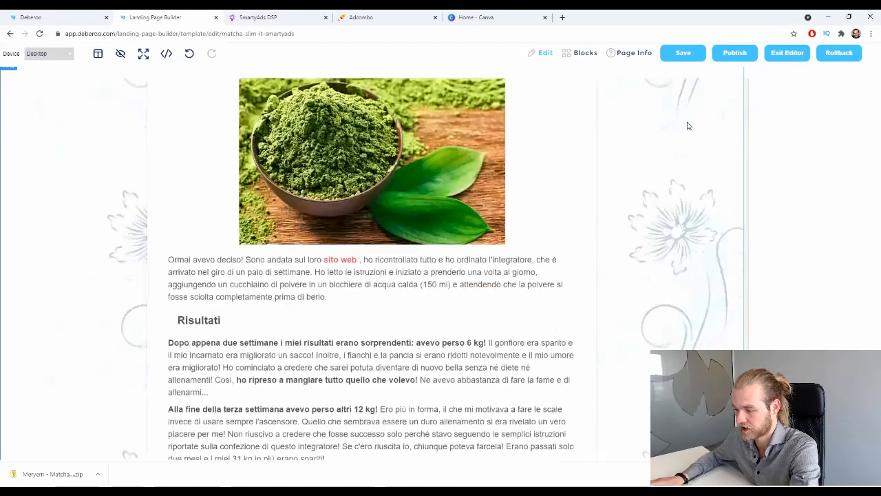
pyautogui.scroll(-20, 687, 126)
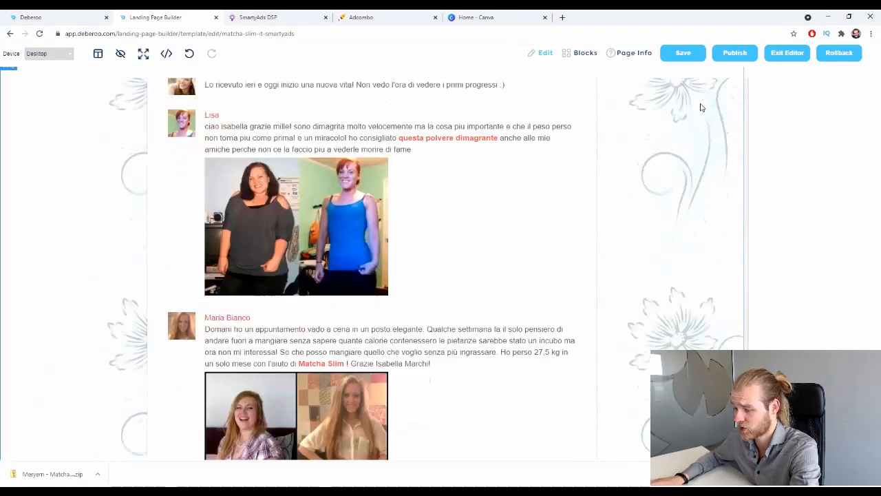
pyautogui.scroll(-20, 695, 113)
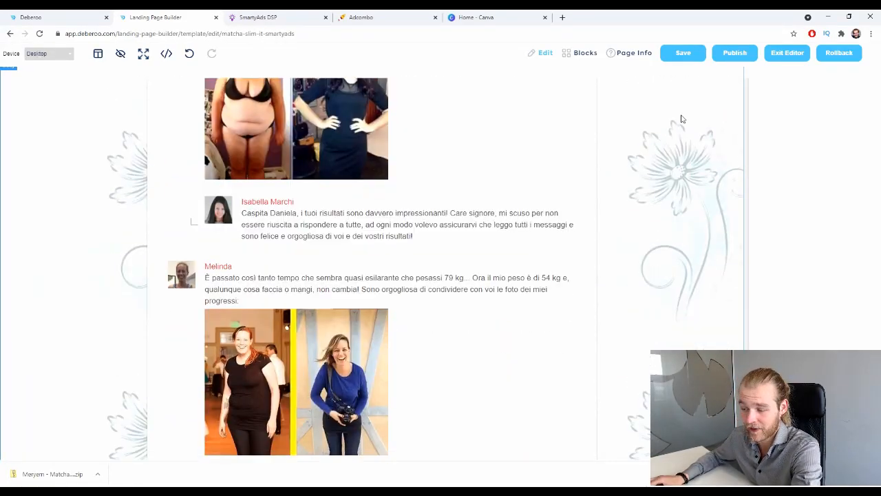
pyautogui.scroll(-15, 486, 123)
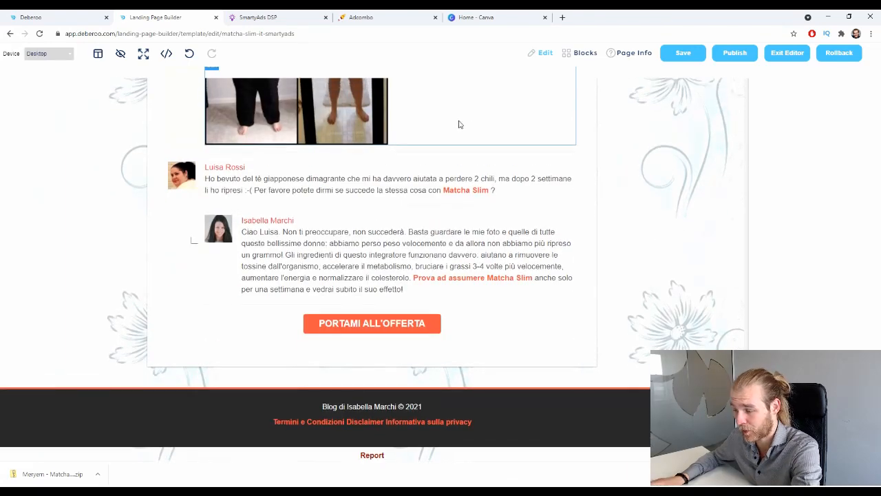
pyautogui.scroll(15, 459, 124)
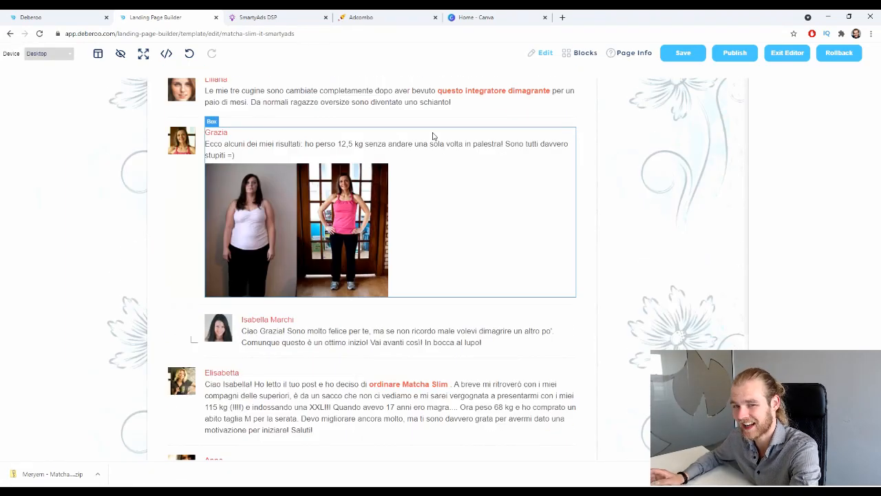
pyautogui.scroll(10, 434, 136)
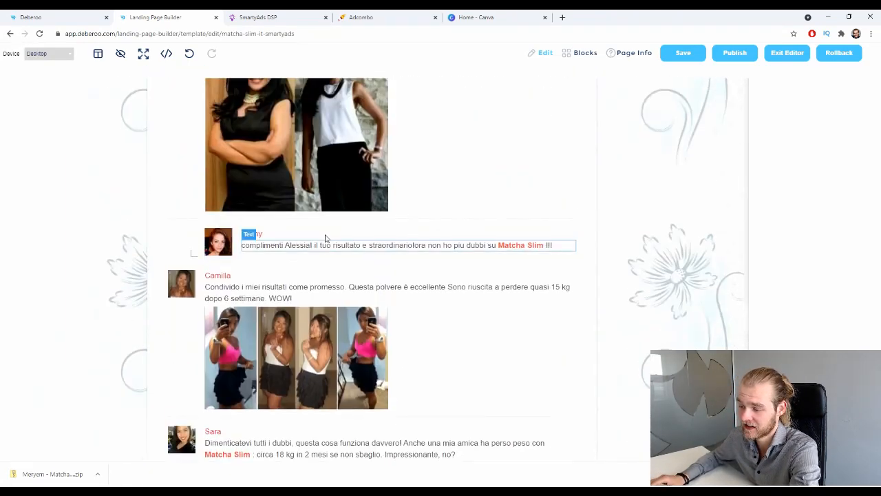
pyautogui.scroll(15, 457, 232)
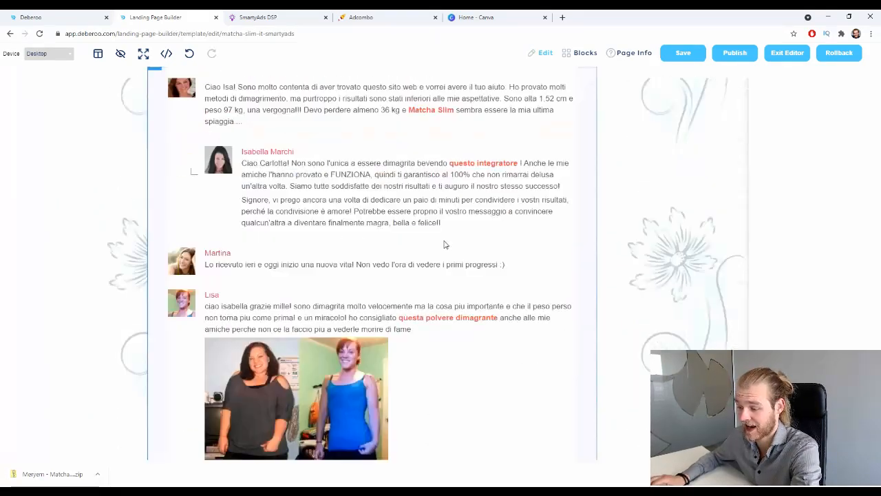
pyautogui.scroll(20, 421, 241)
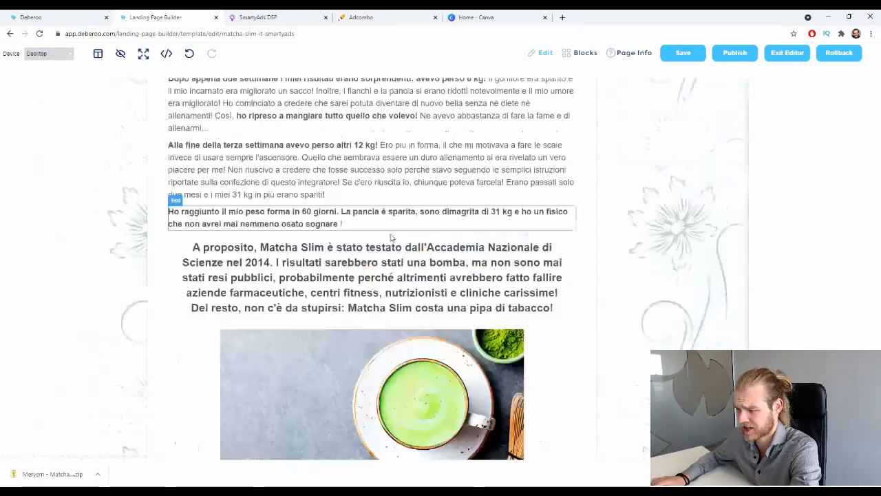
pyautogui.scroll(15, 329, 246)
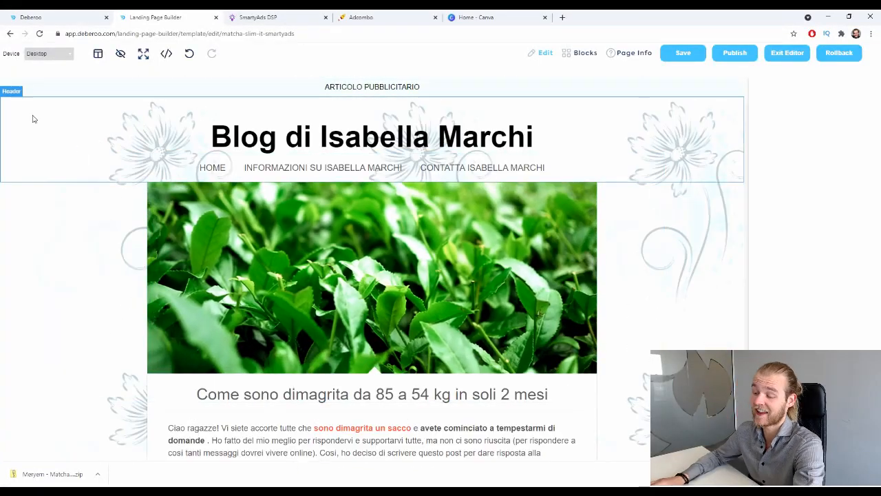
# Copy the tracker's Click URL for the domain adville-geopions.icu from the Tracking URLs settings and return to the landing page editor.
pyautogui.click(96, 17)
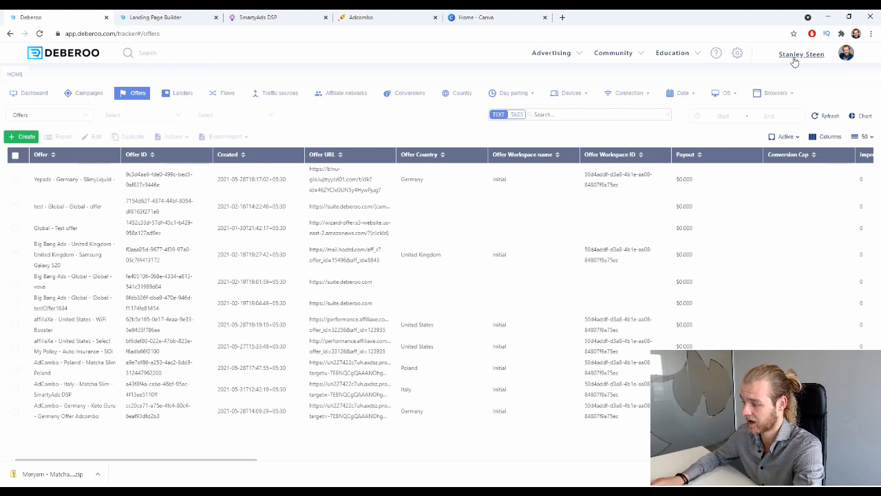
pyautogui.moveTo(795, 59)
pyautogui.click(809, 90)
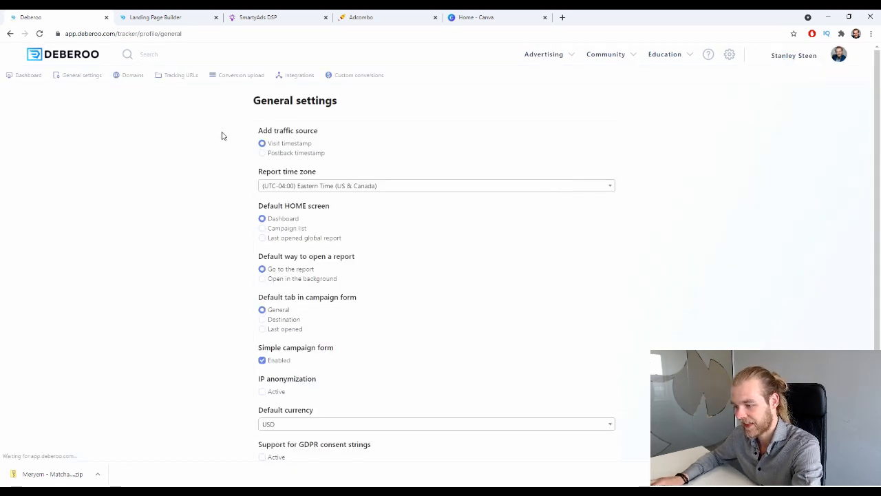
pyautogui.click(183, 80)
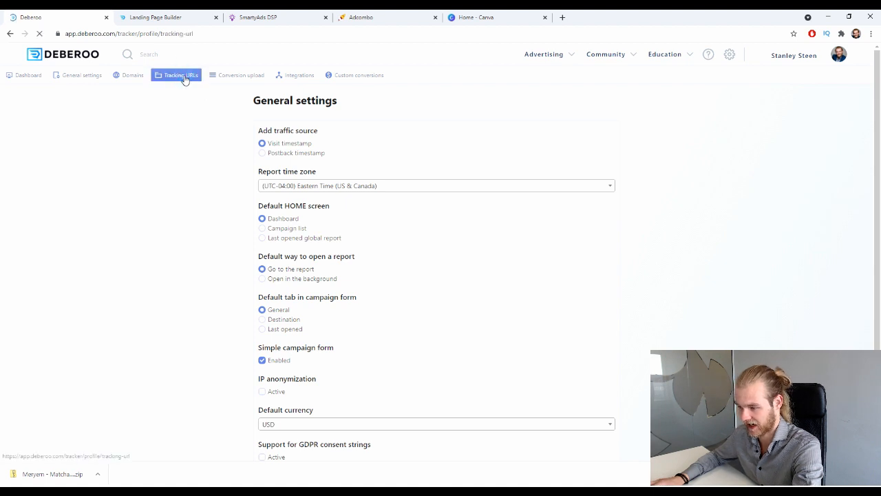
pyautogui.moveTo(393, 242); pyautogui.dragTo(254, 243)
pyautogui.hotkey('ctrl', 'c')
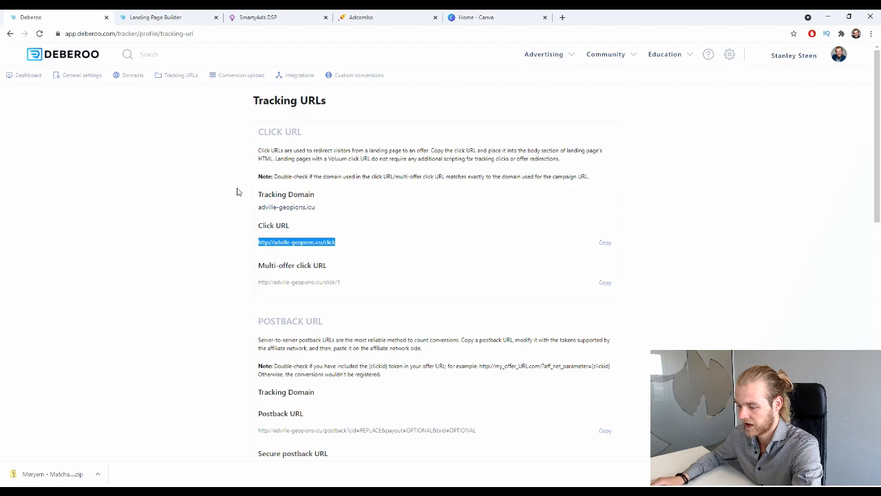
pyautogui.click(156, 16)
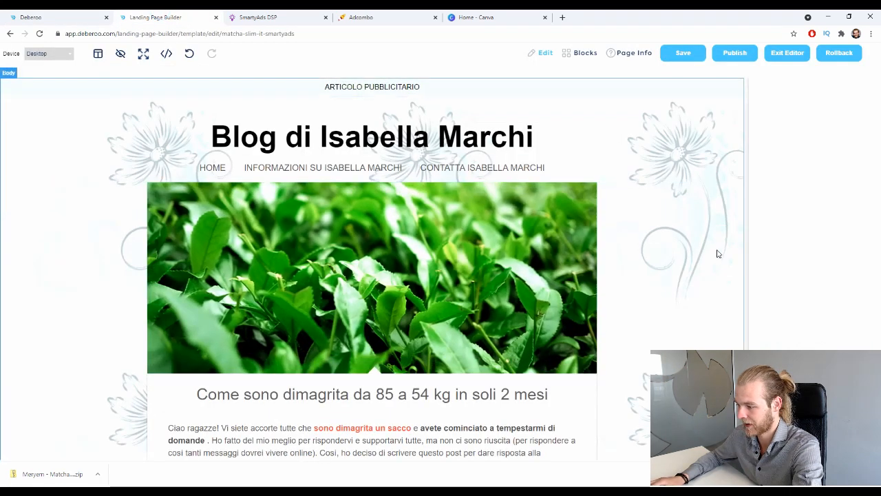
pyautogui.click(633, 53)
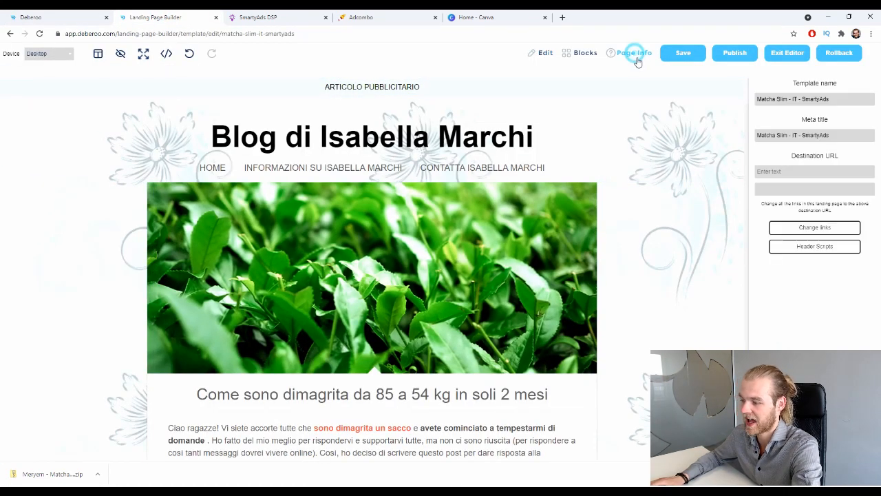
pyautogui.click(816, 171)
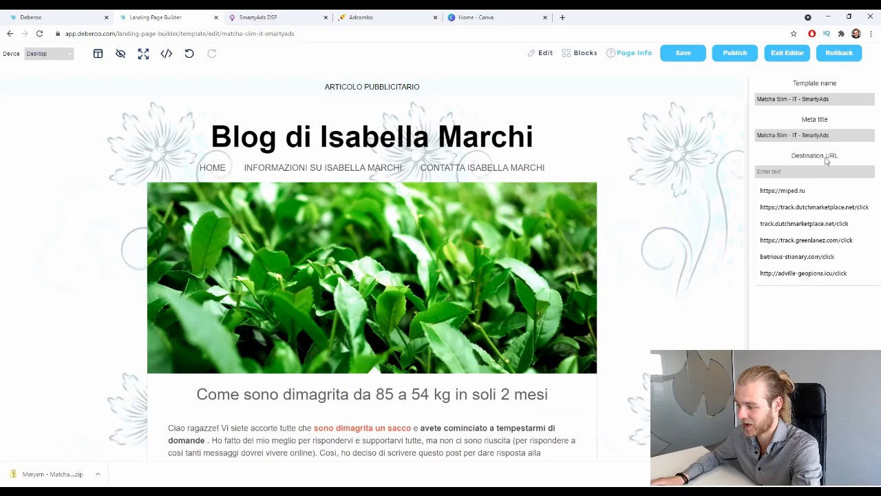
pyautogui.moveTo(783, 153); pyautogui.dragTo(847, 170)
pyautogui.click(843, 168)
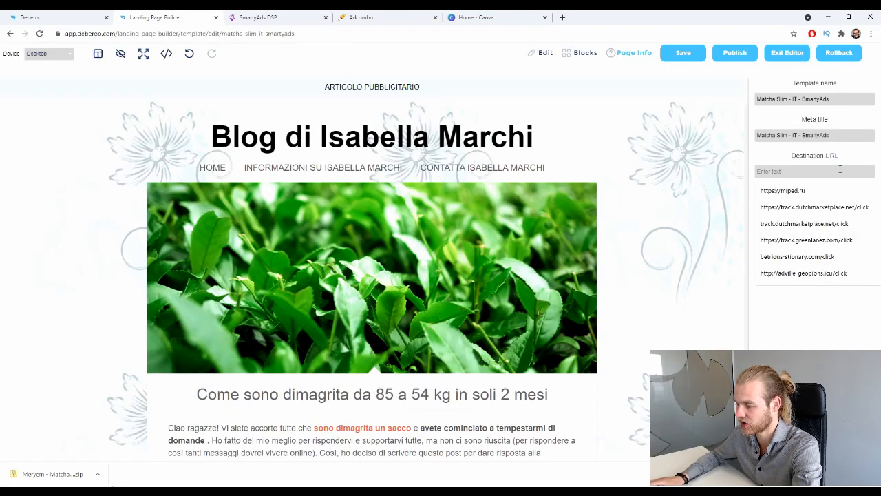
pyautogui.hotkey('ctrl', 'v')
pyautogui.click(767, 172)
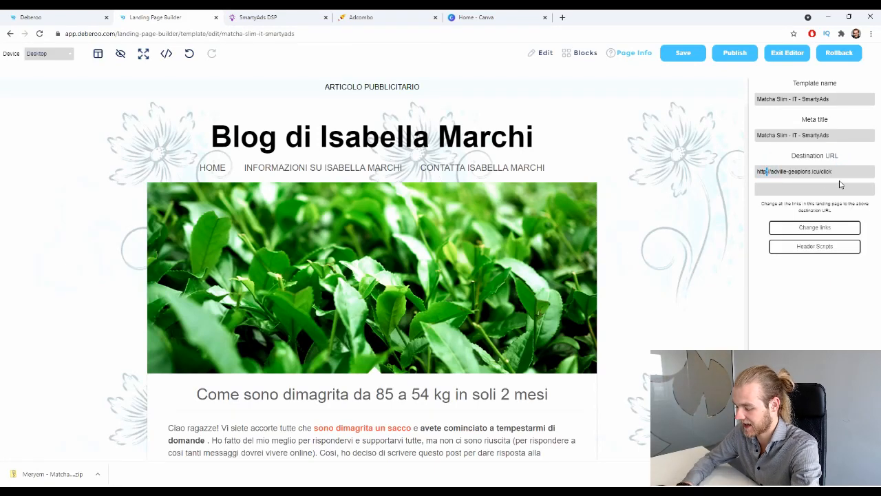
pyautogui.write('s')
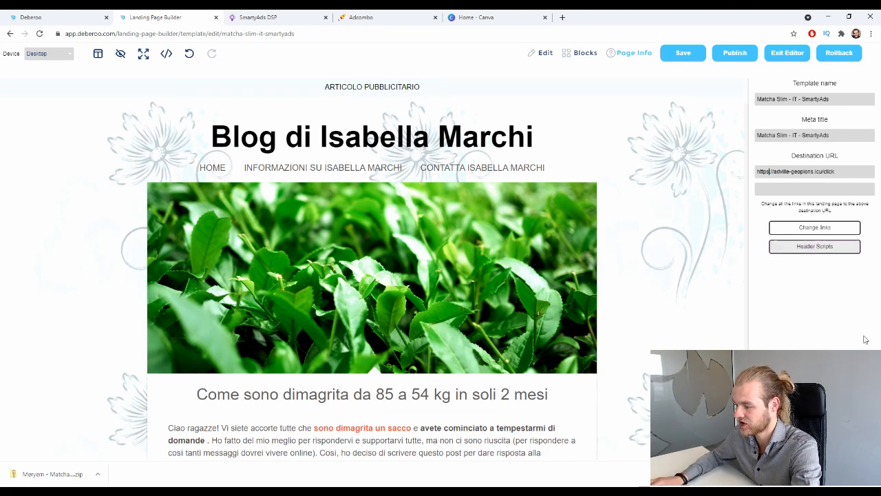
pyautogui.click(818, 227)
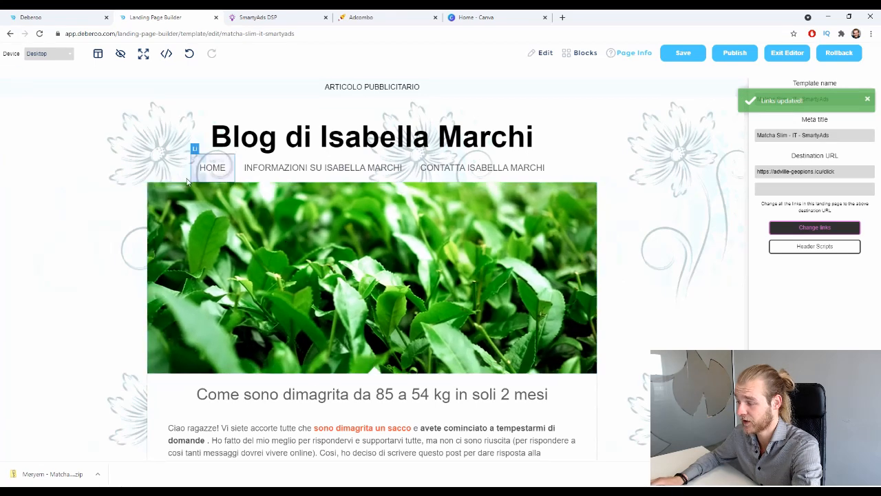
# Publish the landing page, open its live version and look through it.
pyautogui.click(742, 55)
pyautogui.click(516, 268)
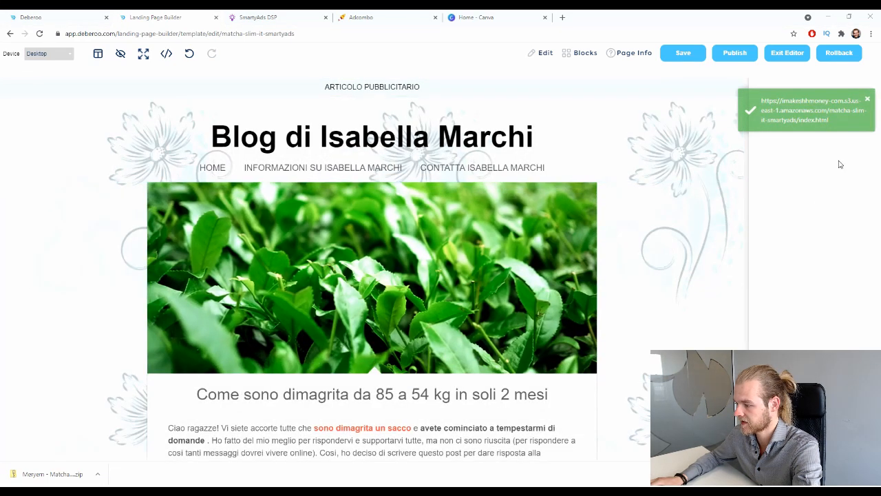
pyautogui.click(784, 101)
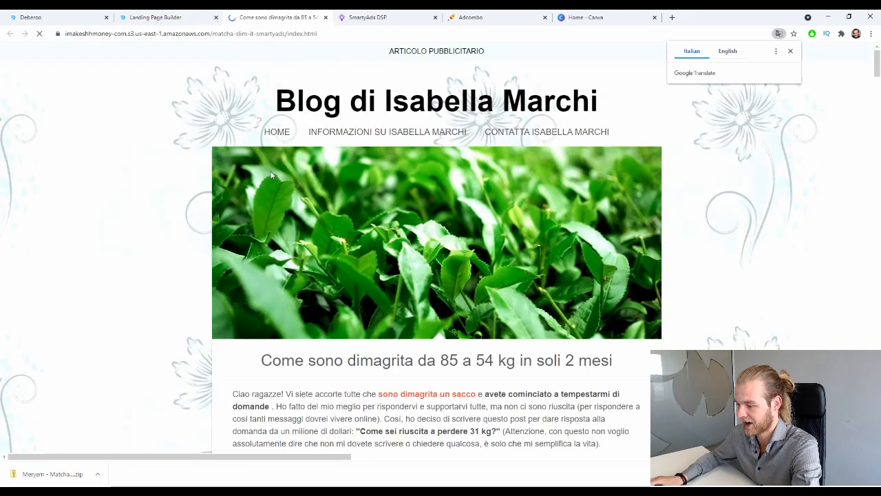
pyautogui.scroll(-10, 600, 197)
pyautogui.scroll(10, 601, 196)
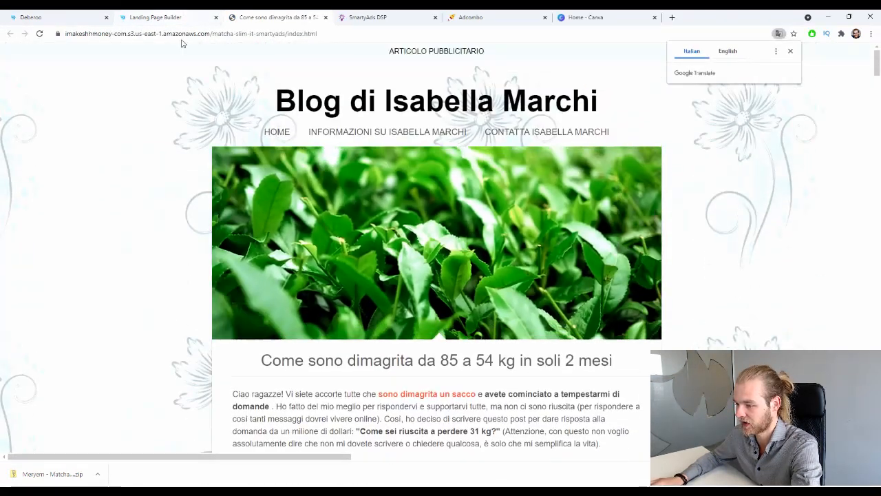
# Copy the live landing page's URL, close that page and return to the tracker's Tracking URLs settings.
pyautogui.click(182, 33)
pyautogui.hotkey('ctrl', 'c')
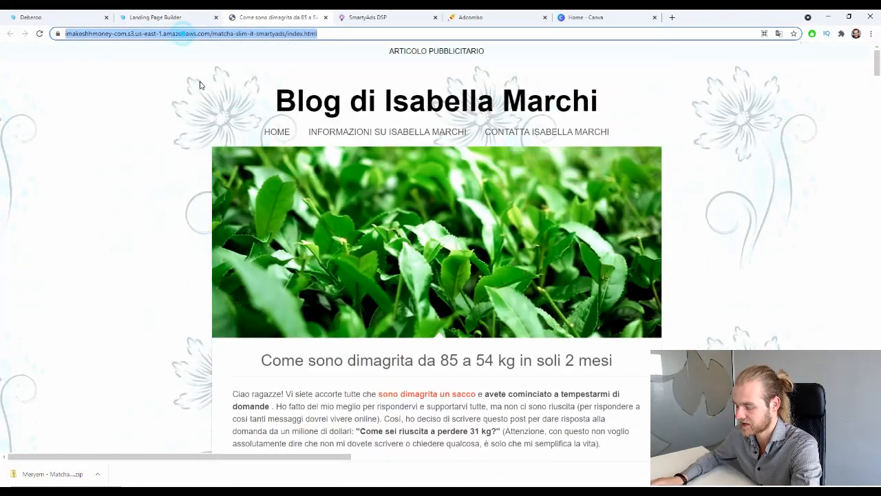
pyautogui.click(326, 18)
pyautogui.click(82, 16)
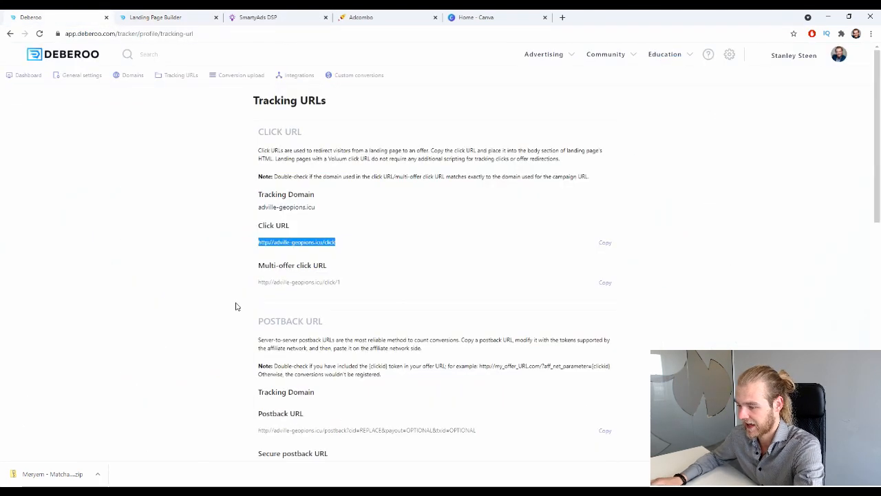
# Start a new lander in the tracker with the workspace Initial and the country tag Italy.
pyautogui.click(21, 76)
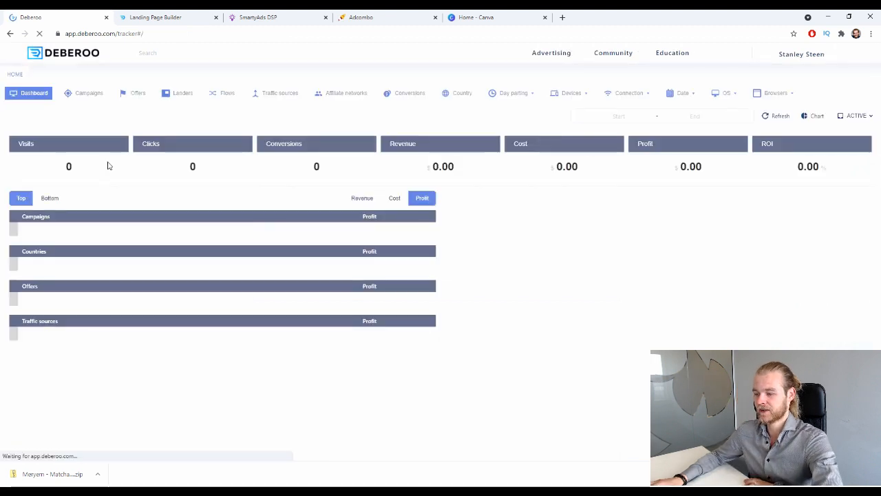
pyautogui.click(168, 95)
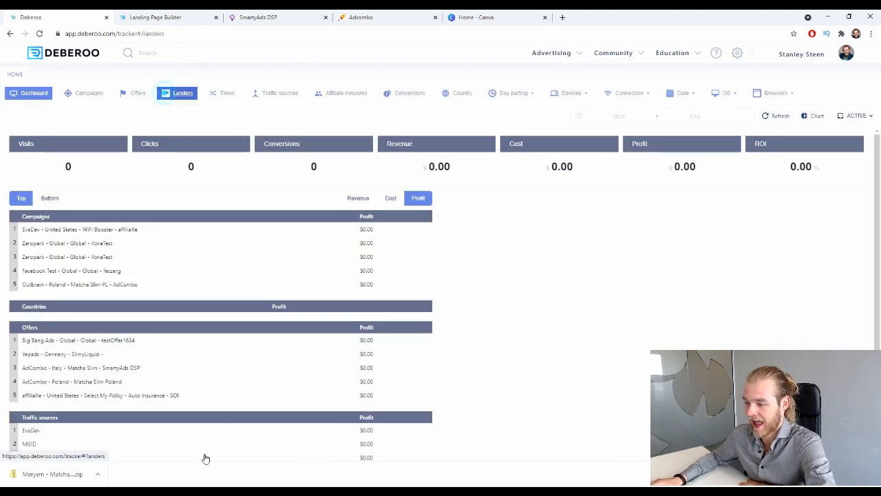
pyautogui.click(35, 137)
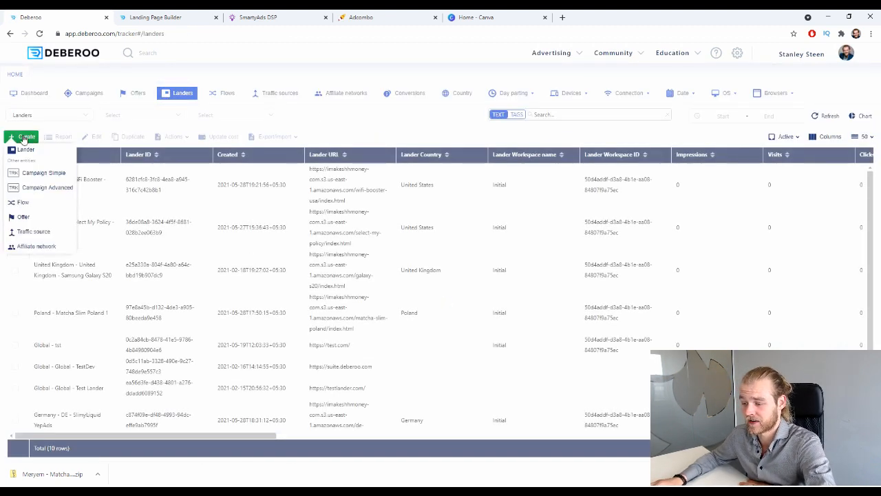
pyautogui.click(27, 150)
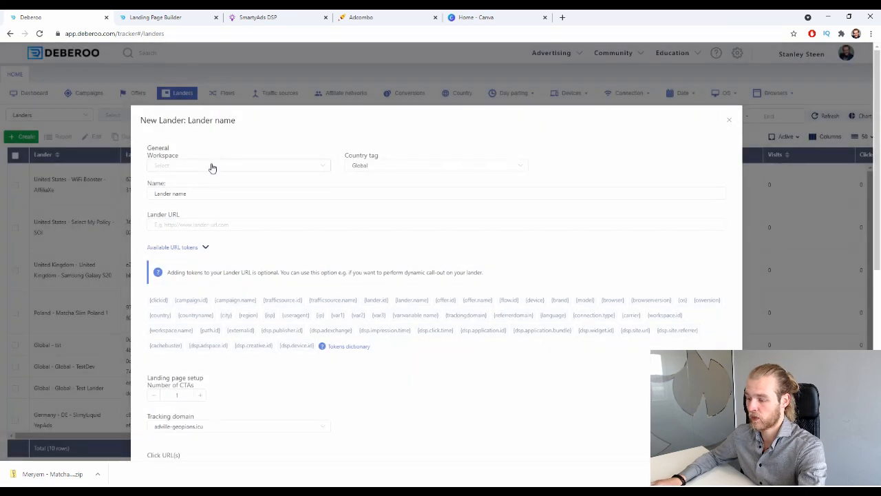
pyautogui.click(211, 167)
pyautogui.click(193, 188)
pyautogui.click(397, 163)
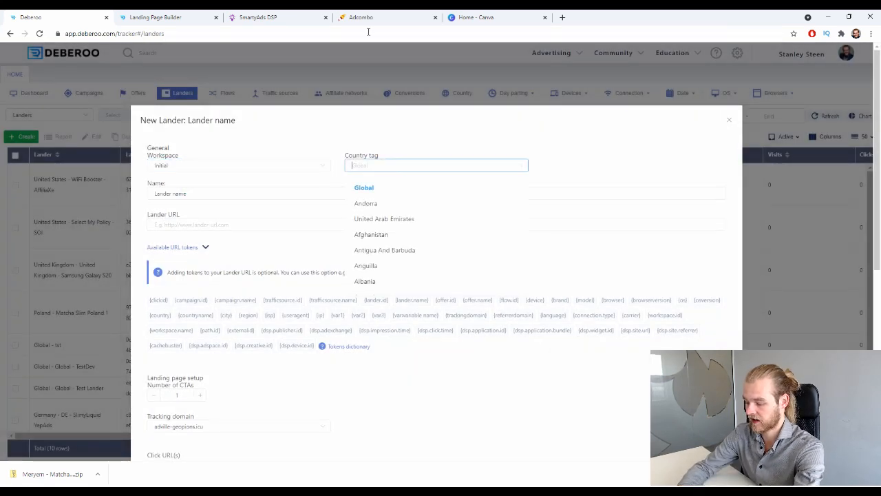
pyautogui.write('ita')
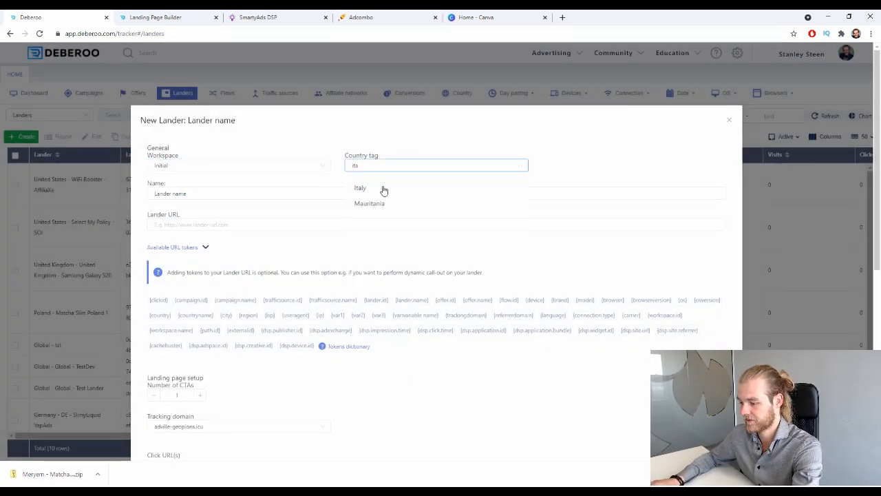
pyautogui.click(383, 186)
# Name the new lander "Matcha Slim - AdCombo".
pyautogui.click(241, 194)
pyautogui.moveTo(238, 195); pyautogui.dragTo(154, 204)
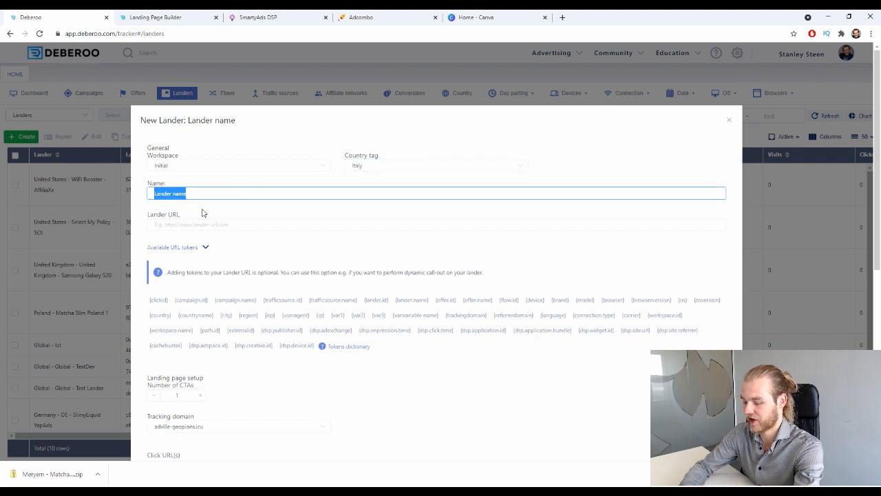
pyautogui.write('Matcha Slim')
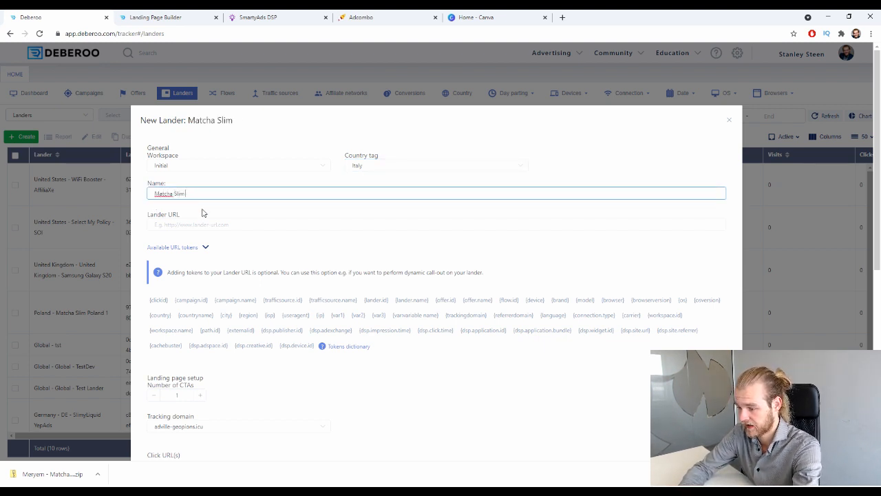
pyautogui.write(' - IT')
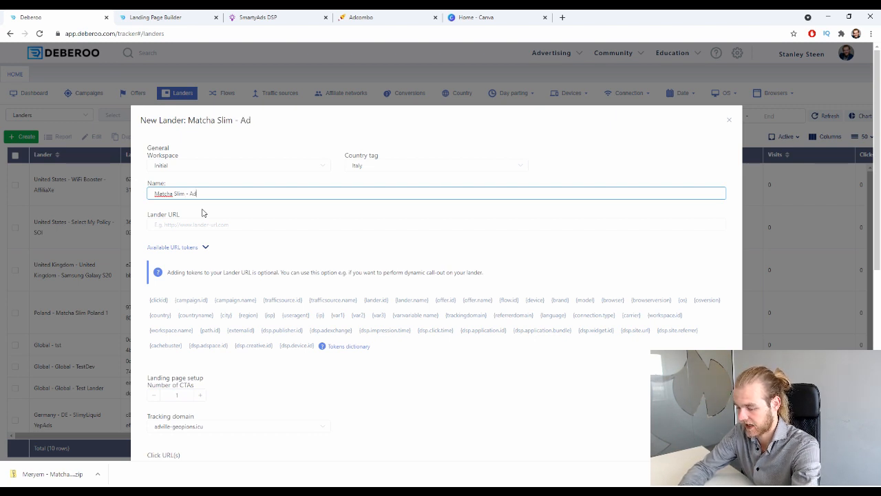
pyautogui.write('AdCon')
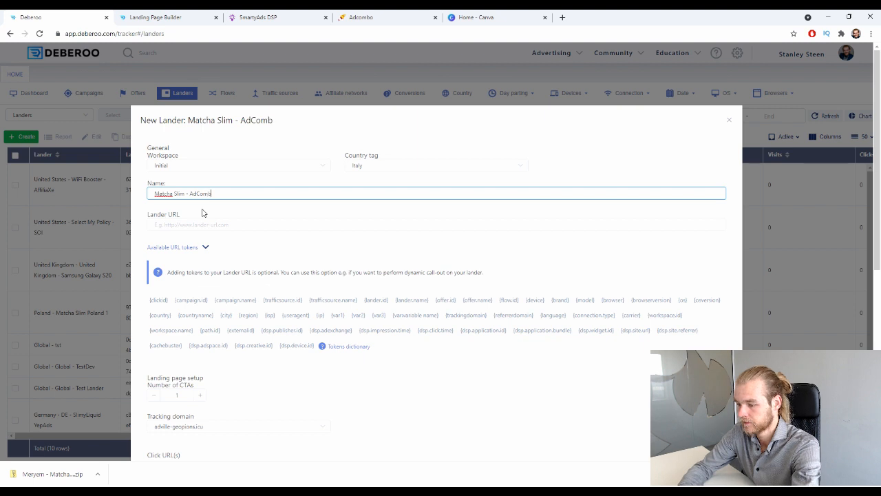
# Enter the copied live page address as the lander URL, check the click URL and tracking script, and finish the lander.
pyautogui.click(222, 224)
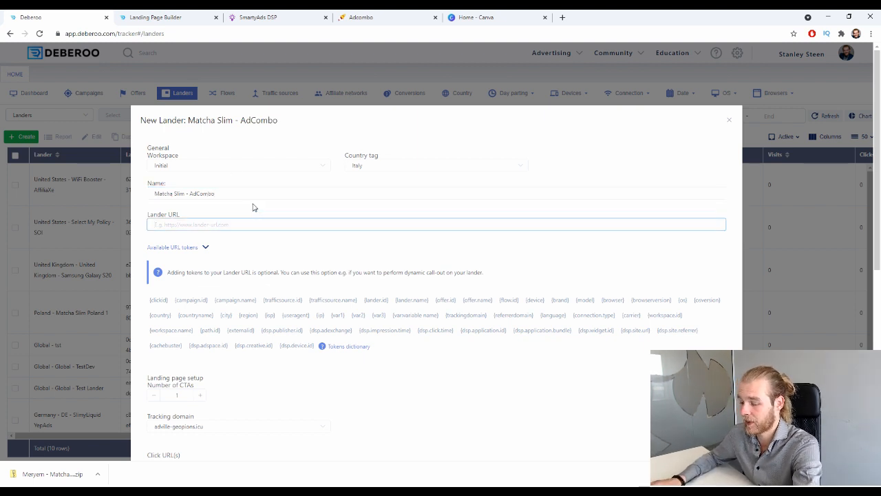
pyautogui.hotkey('ctrl', 'v')
pyautogui.scroll(-5, 365, 196)
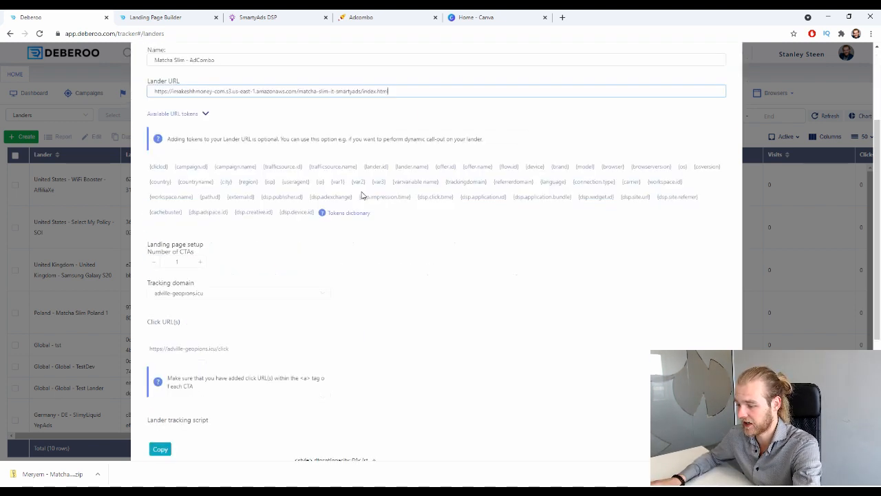
pyautogui.scroll(-2, 367, 207)
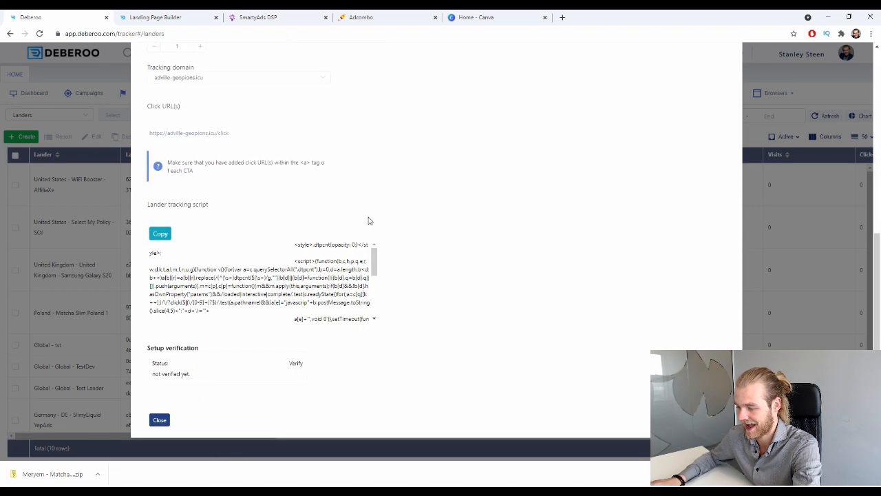
pyautogui.click(32, 377)
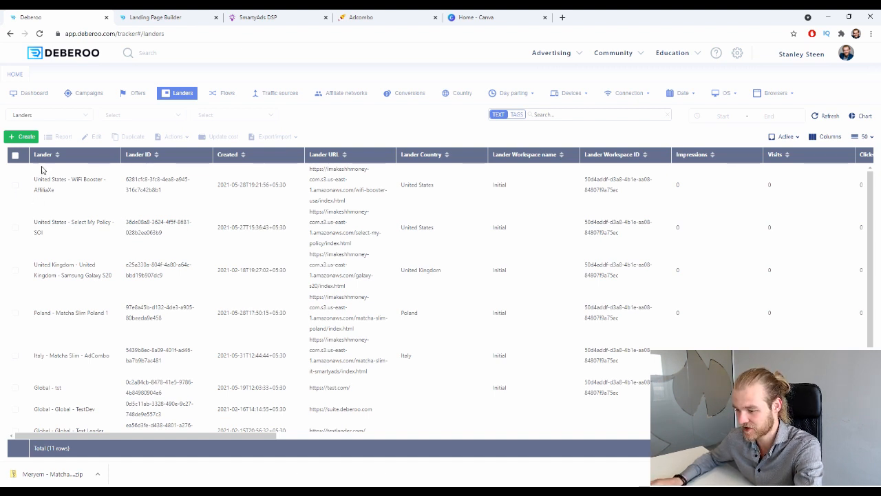
# Start a new simple campaign with the workspace Initial, the traffic source SmartyAds DSP - Test and the country tag Italy.
pyautogui.click(89, 93)
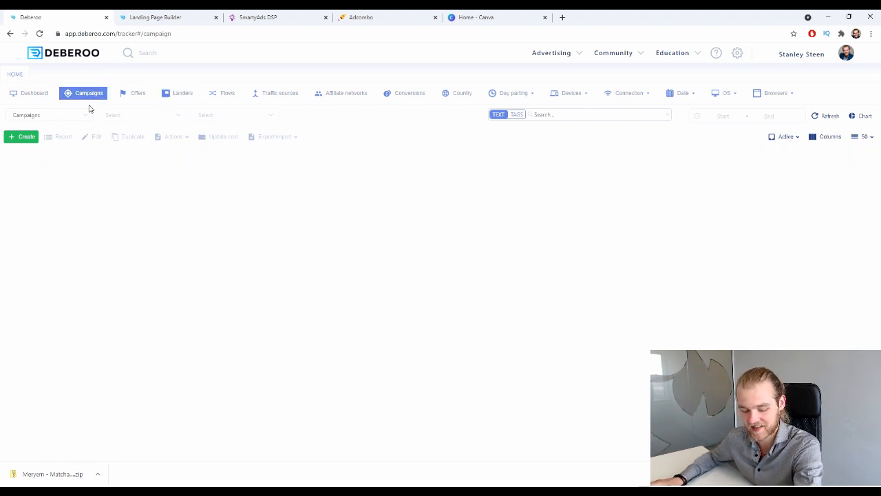
pyautogui.click(23, 136)
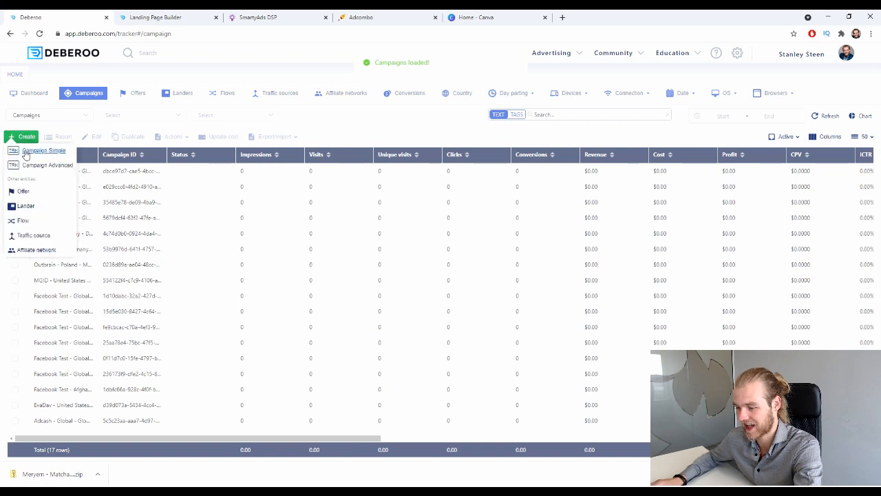
pyautogui.click(28, 150)
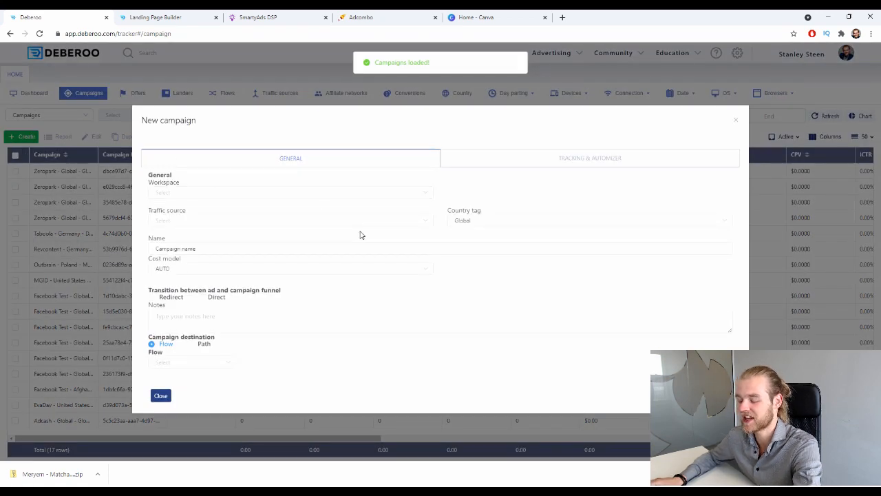
pyautogui.click(262, 193)
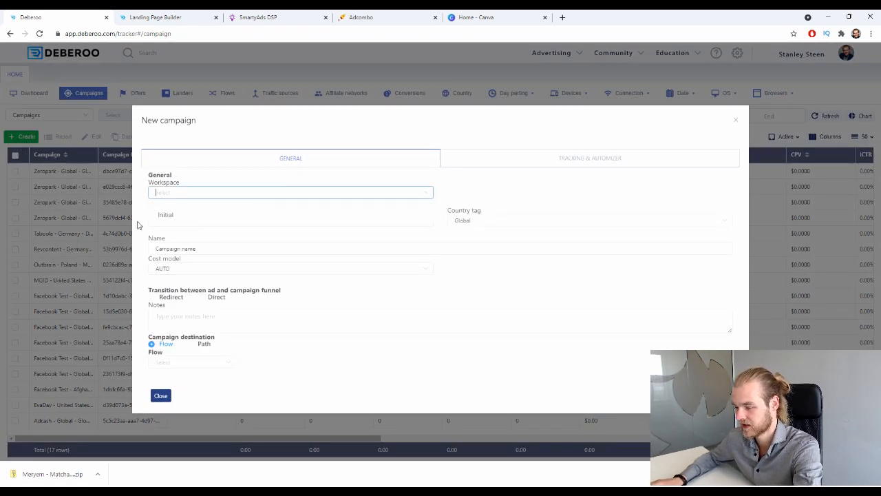
pyautogui.click(180, 217)
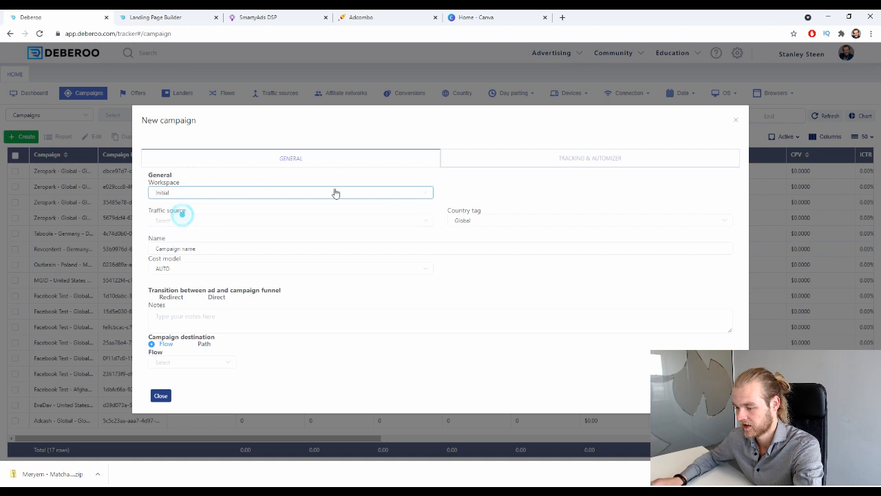
pyautogui.click(229, 219)
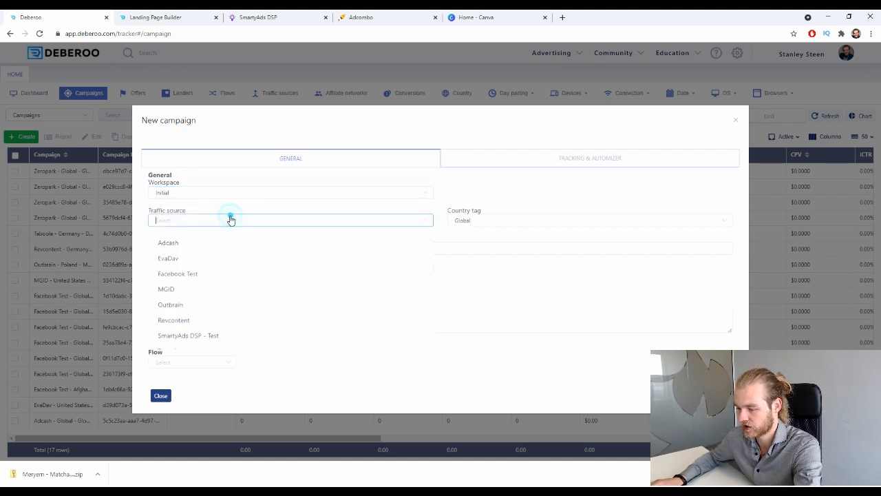
pyautogui.click(226, 336)
pyautogui.click(497, 221)
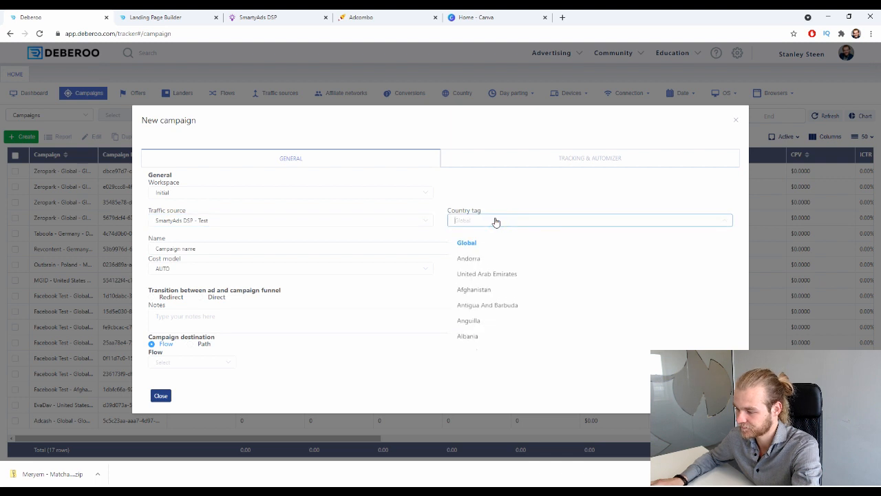
pyautogui.write('ita')
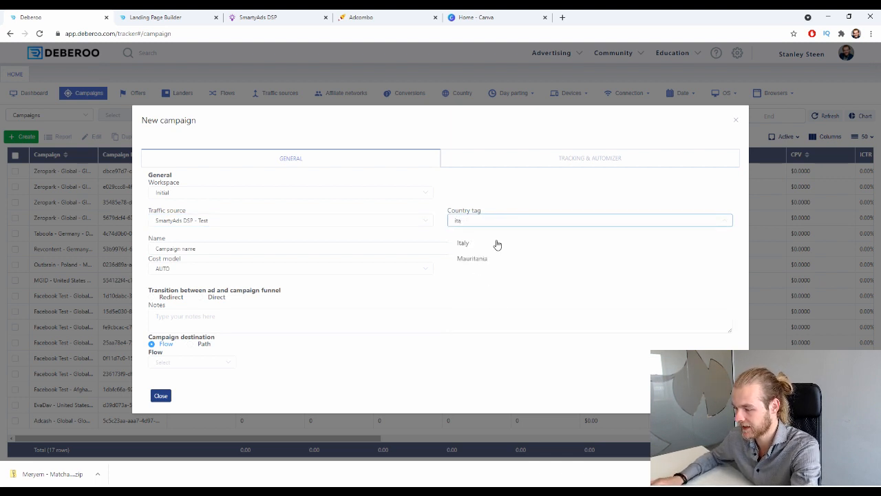
pyautogui.click(497, 244)
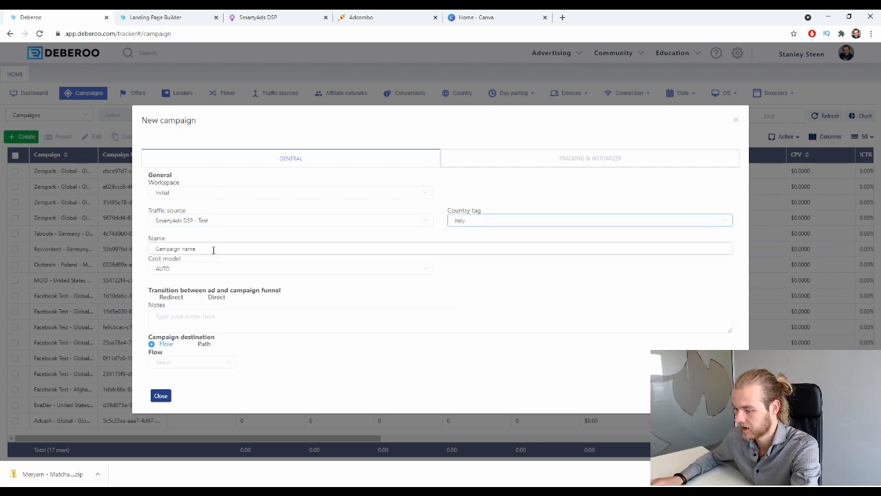
# Name the new campaign "Matcha Slim - AdCombo" and set the transition between ad and campaign funnel to Redirect.
pyautogui.press('Tab')
pyautogui.press('BackSpace')
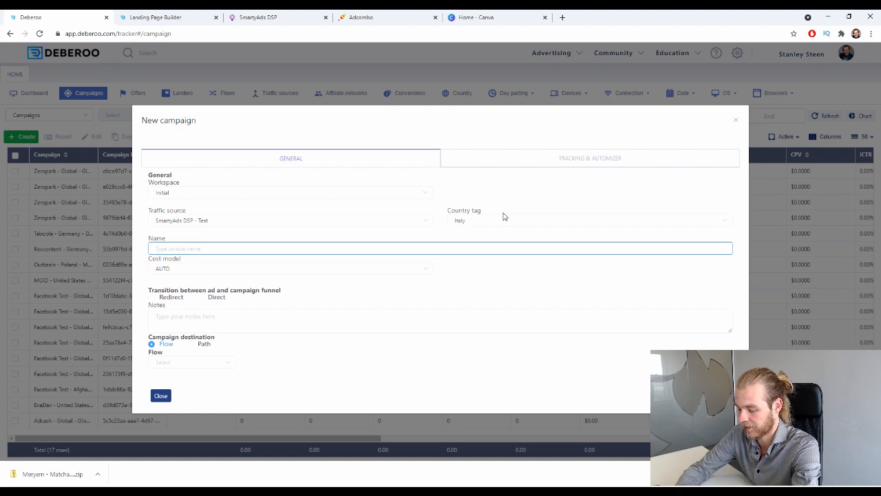
pyautogui.write('Match')
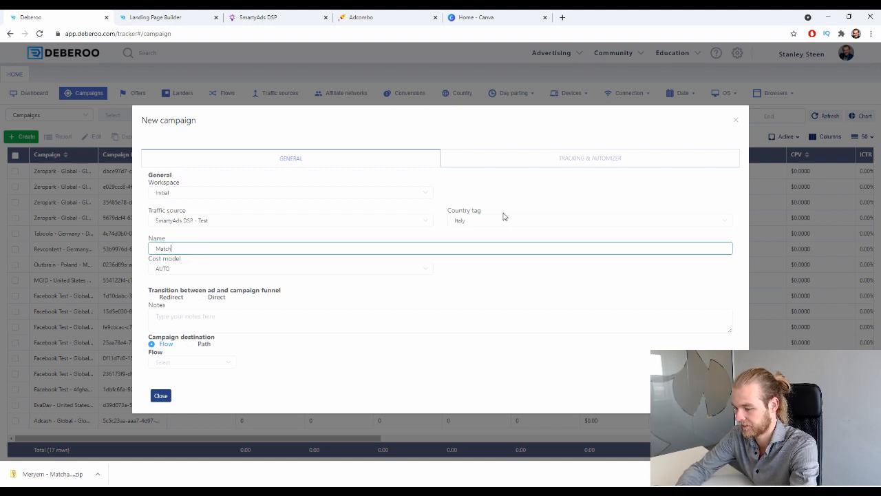
pyautogui.write('a Slim - A')
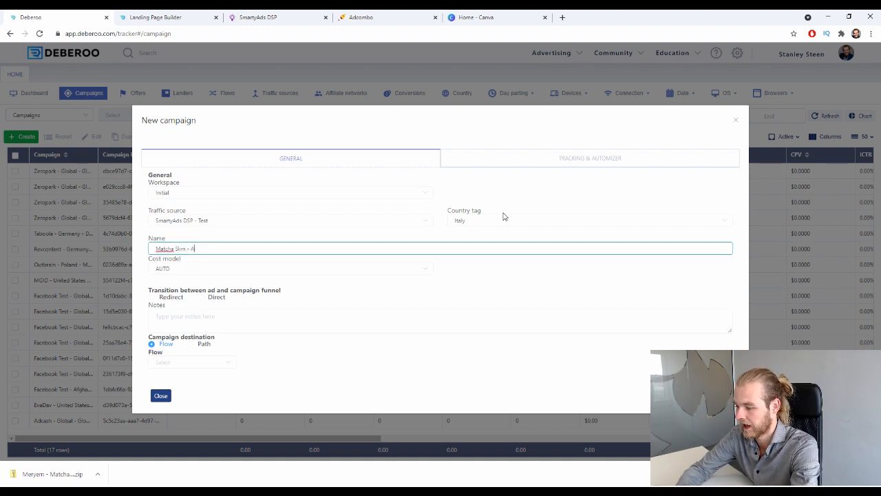
pyautogui.write('dCombo')
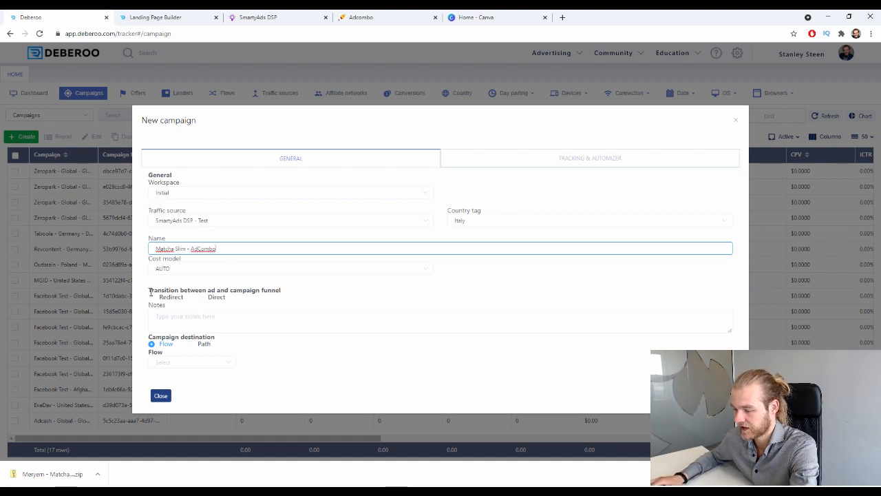
pyautogui.click(217, 298)
pyautogui.click(165, 298)
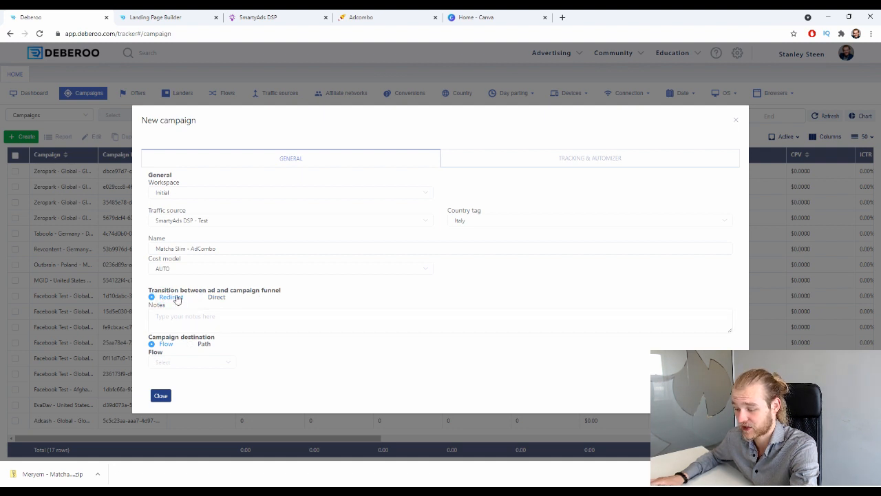
# Set the campaign destination to Path with Landers & Offers and the transition to the offer to 302.
pyautogui.moveTo(165, 337); pyautogui.dragTo(207, 338)
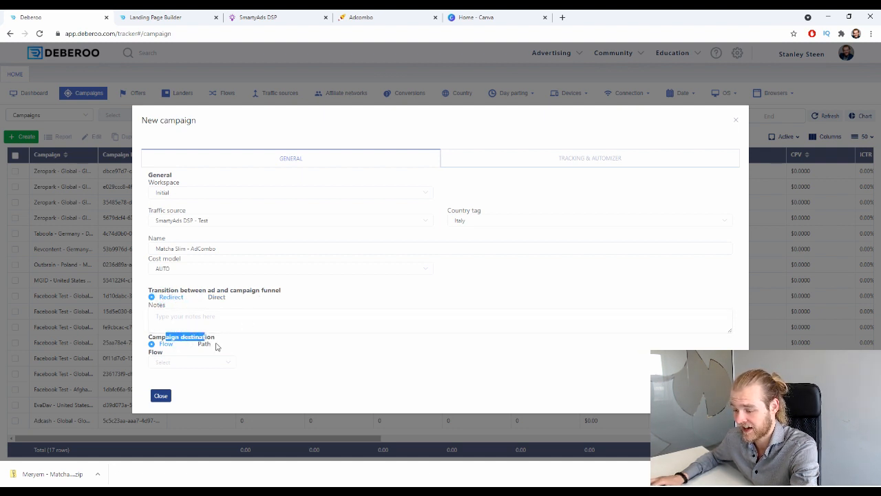
pyautogui.click(228, 340)
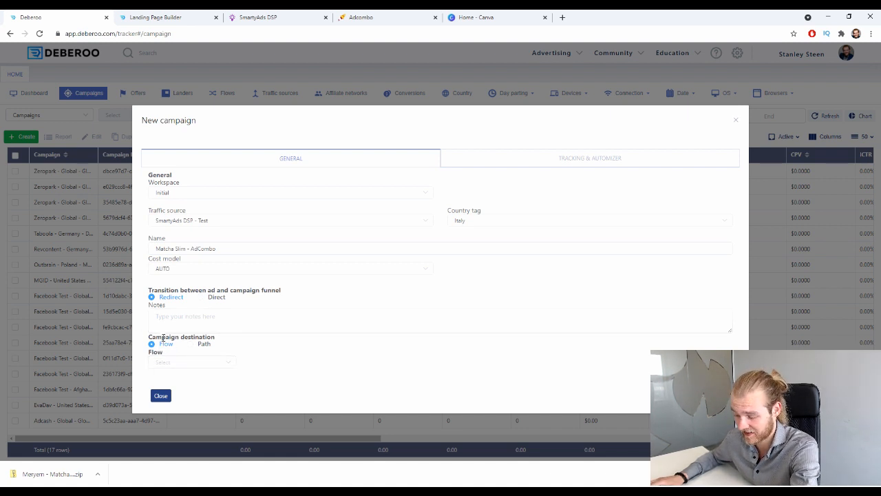
pyautogui.click(191, 362)
pyautogui.click(317, 353)
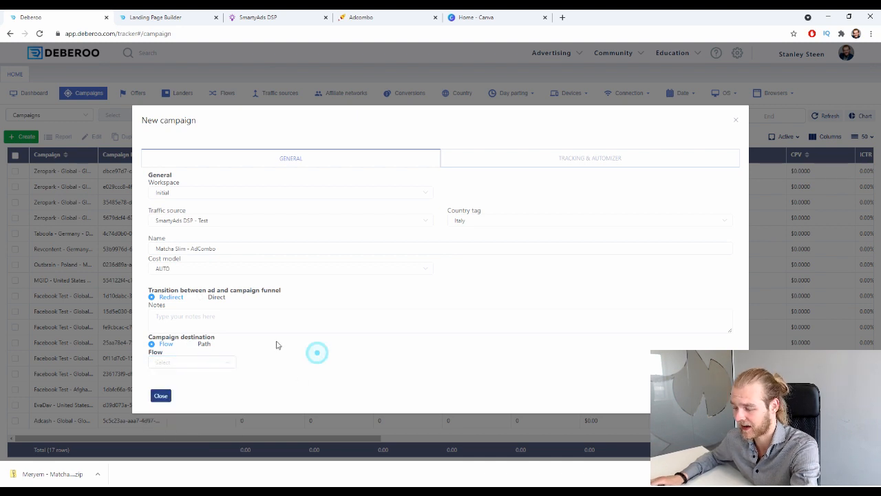
pyautogui.click(204, 343)
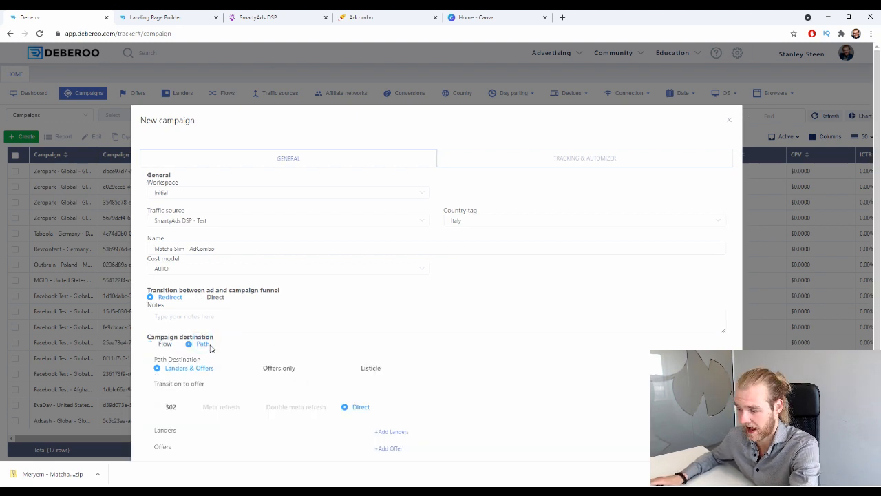
pyautogui.scroll(-2, 213, 309)
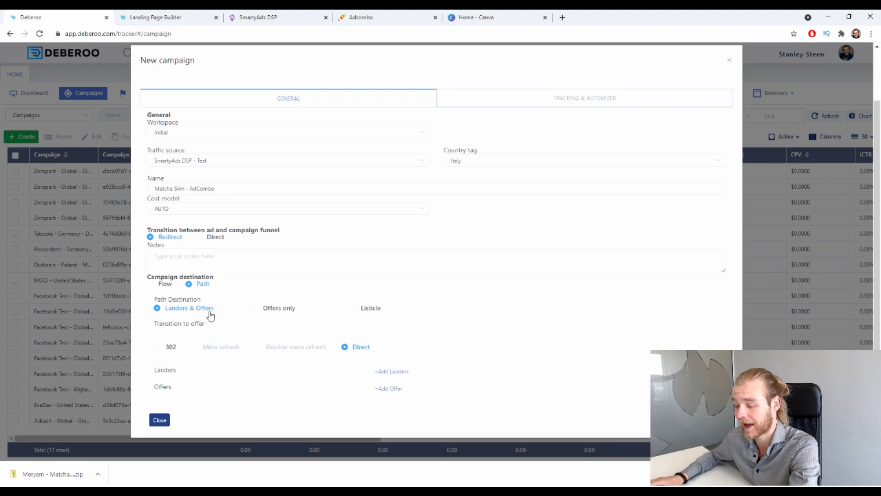
pyautogui.click(167, 346)
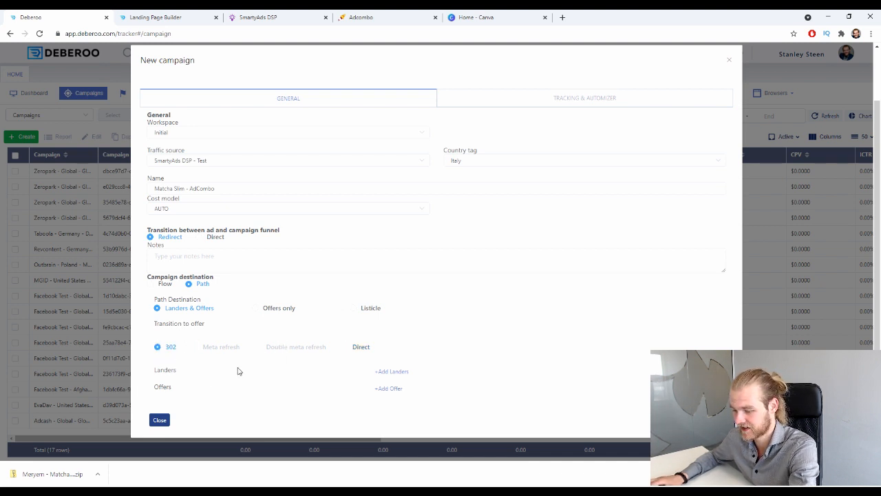
# Add the lander "Italy - Matcha Slim - AdCombo" and the offer "AdCombo - Italy - Matcha Slim - SmartyAds DSP" to the campaign path.
pyautogui.click(407, 372)
pyautogui.click(411, 402)
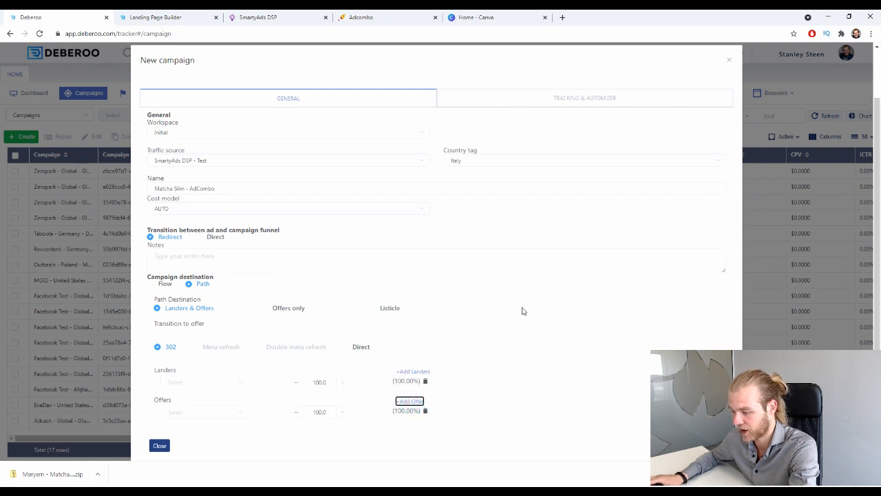
pyautogui.scroll(-1, 318, 330)
pyautogui.click(242, 357)
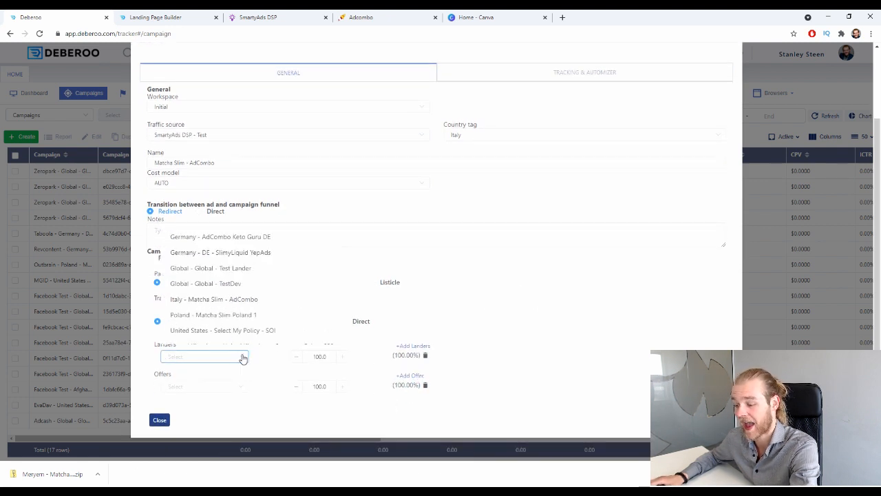
pyautogui.click(295, 299)
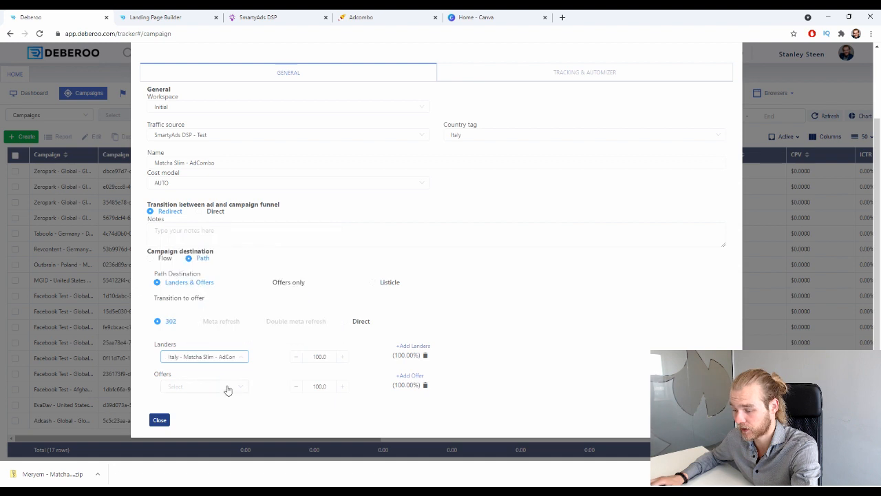
pyautogui.click(228, 389)
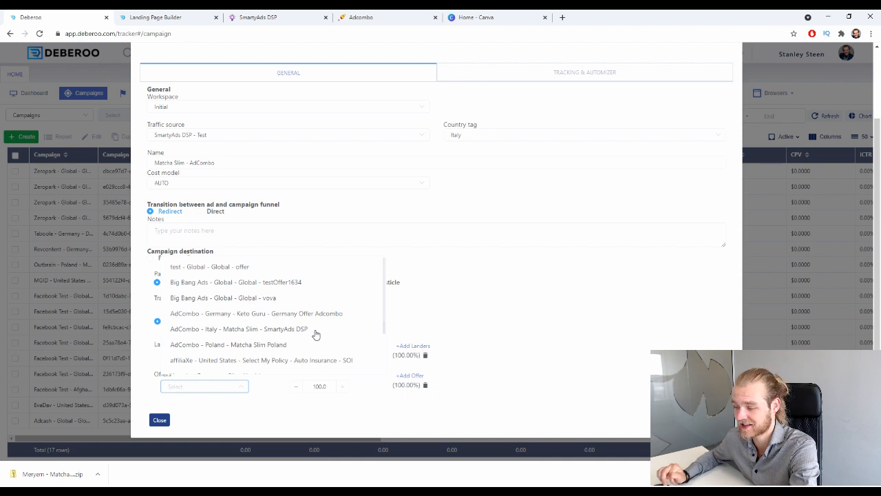
pyautogui.scroll(-1, 286, 292)
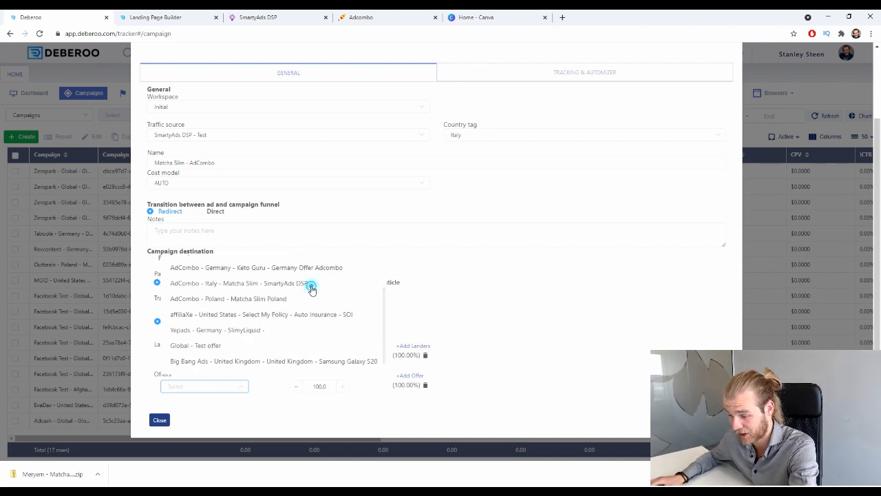
pyautogui.click(307, 285)
pyautogui.click(574, 318)
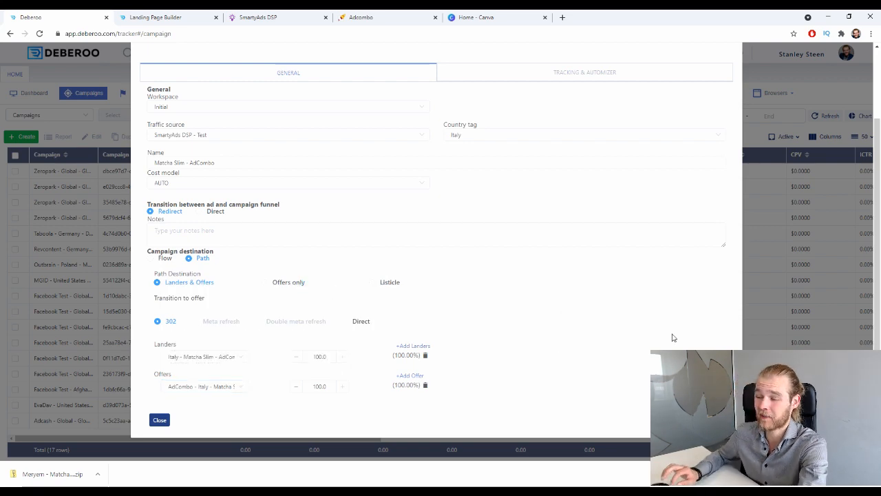
# Switch to AdCombo, review the Matcha Slim offer's landings and prelandings, and return to the campaign in Deberoo.
pyautogui.click(410, 15)
pyautogui.scroll(-2, 348, 309)
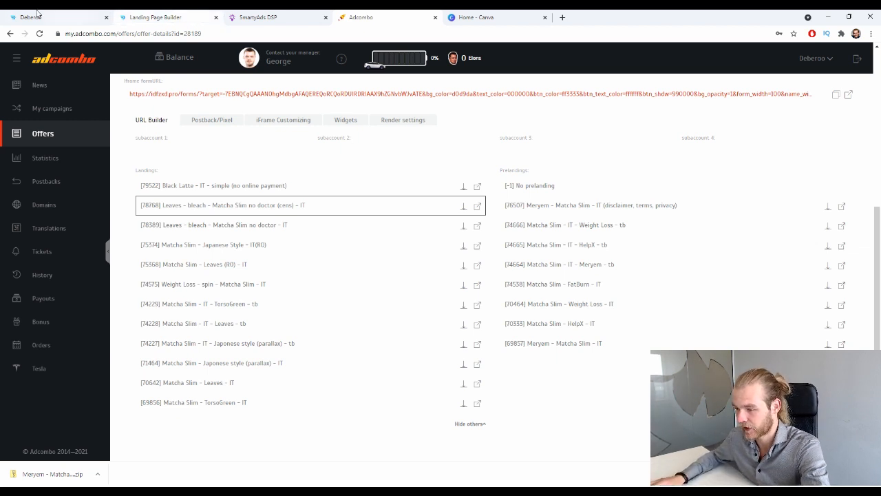
pyautogui.click(94, 17)
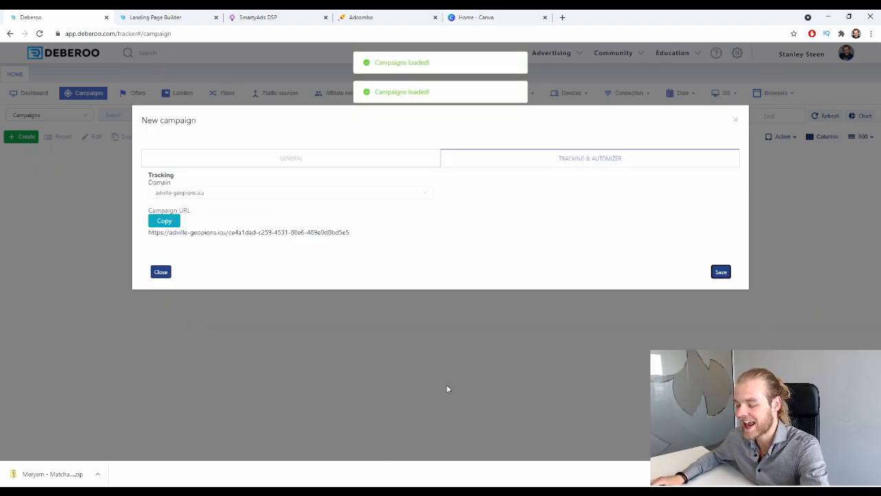
# Copy the tracker's campaign URL, switch to SmartyAds DSP and start a new campaign of the type Native.
pyautogui.click(167, 219)
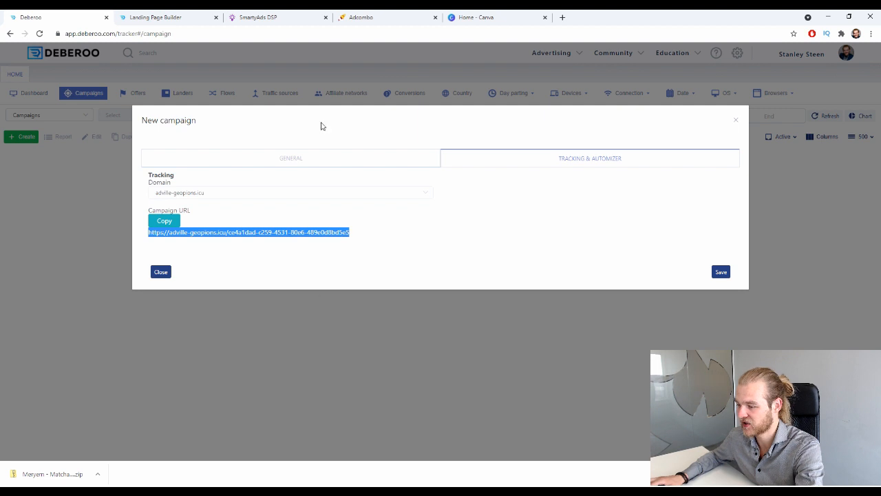
pyautogui.click(301, 14)
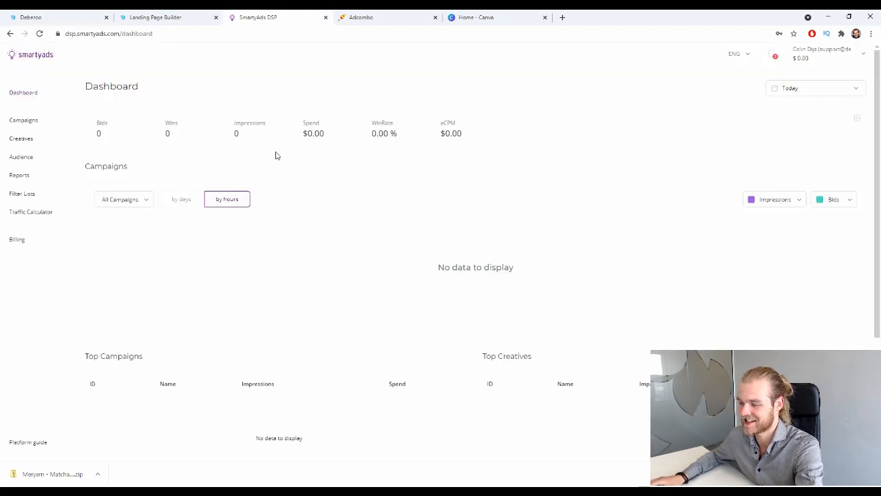
pyautogui.click(38, 128)
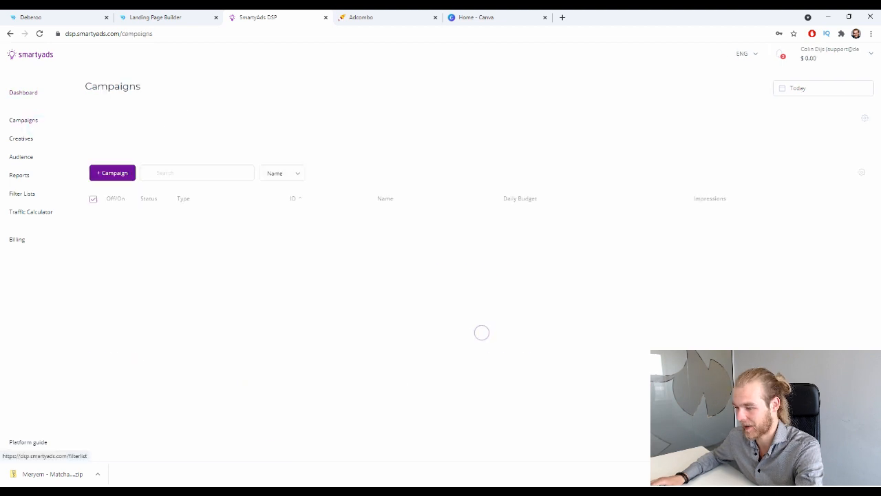
pyautogui.click(114, 173)
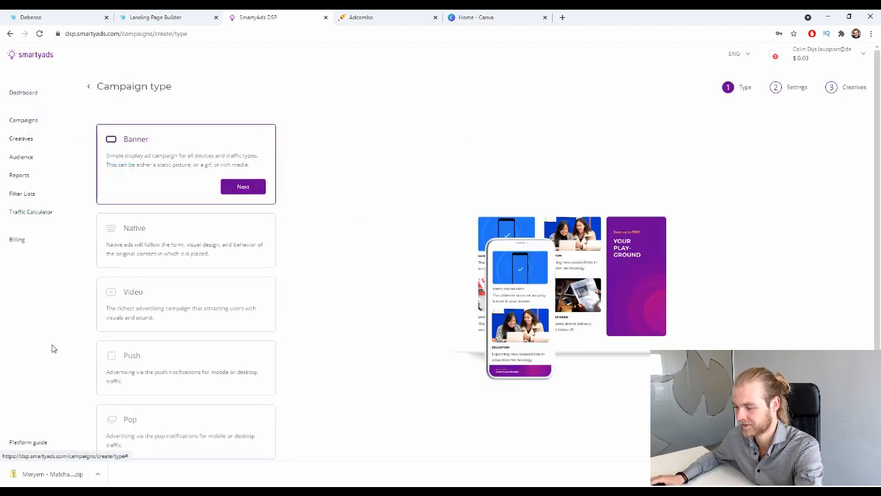
pyautogui.scroll(-1, 308, 213)
pyautogui.click(227, 216)
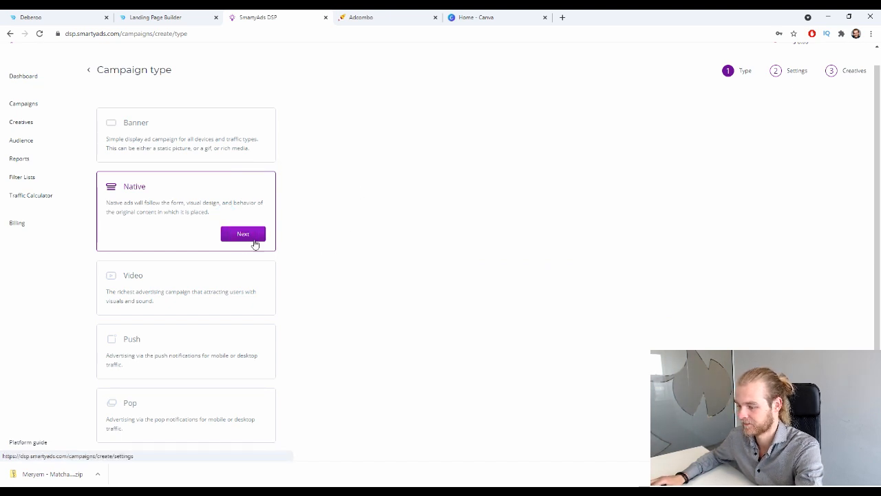
pyautogui.click(253, 237)
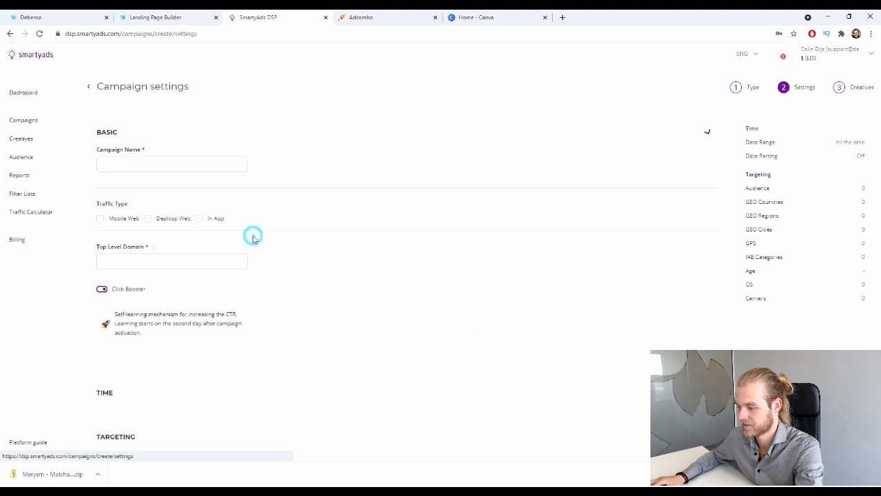
# Name the SmartyAds campaign "IT - Matcha Slim - AdCombo" and target Mobile Web traffic on the Smartphone device type.
pyautogui.click(209, 164)
pyautogui.write('IT - Matcha Slim - AdCombo')
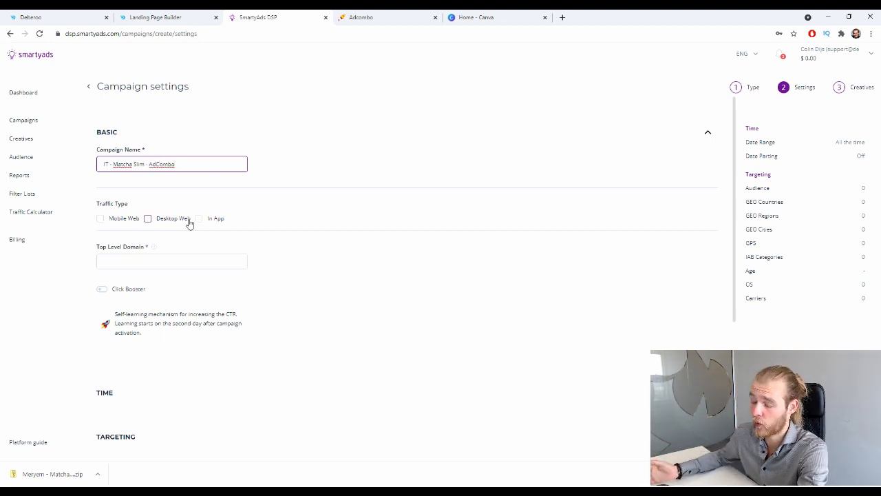
pyautogui.scroll(-2, 460, 228)
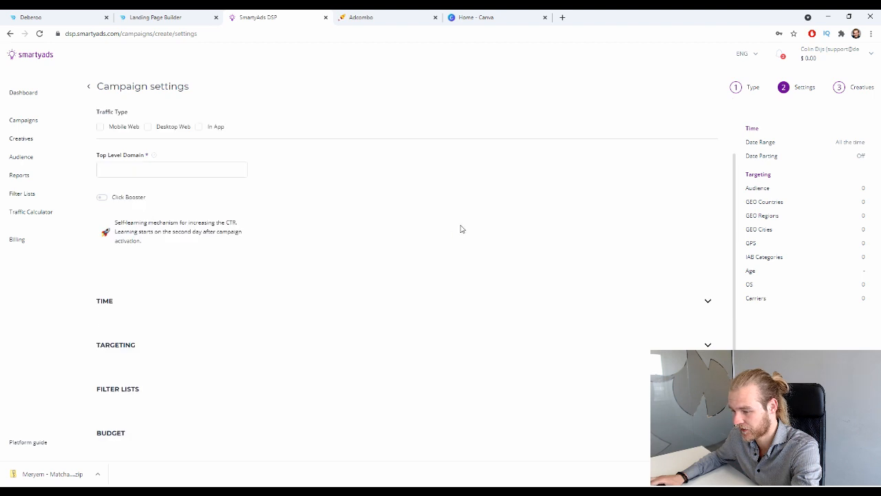
pyautogui.scroll(2, 454, 225)
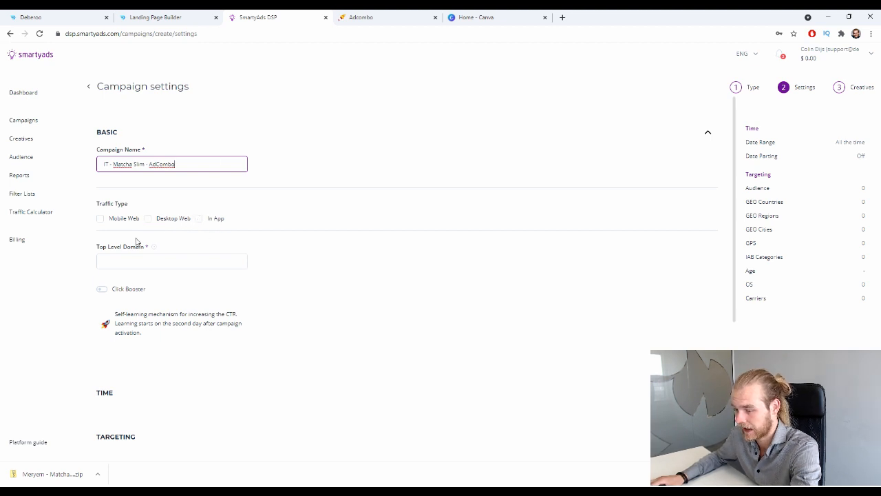
pyautogui.click(100, 219)
pyautogui.scroll(-2, 329, 162)
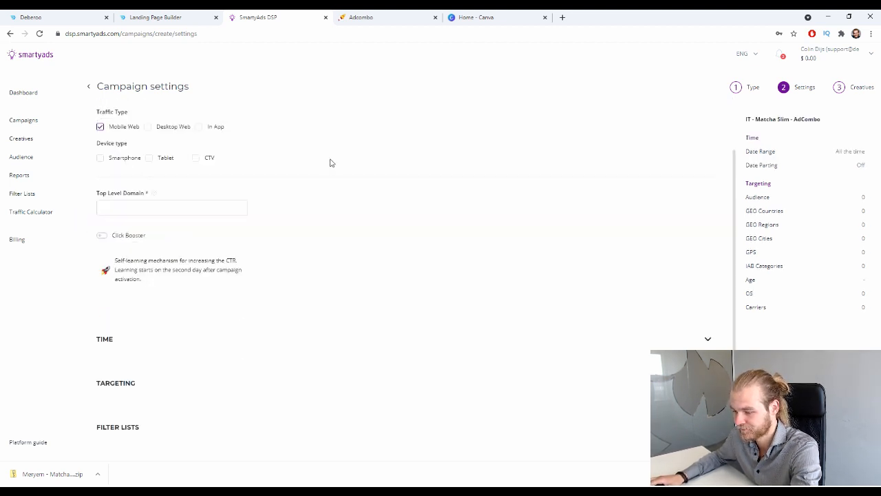
pyautogui.click(111, 159)
pyautogui.scroll(2, 321, 172)
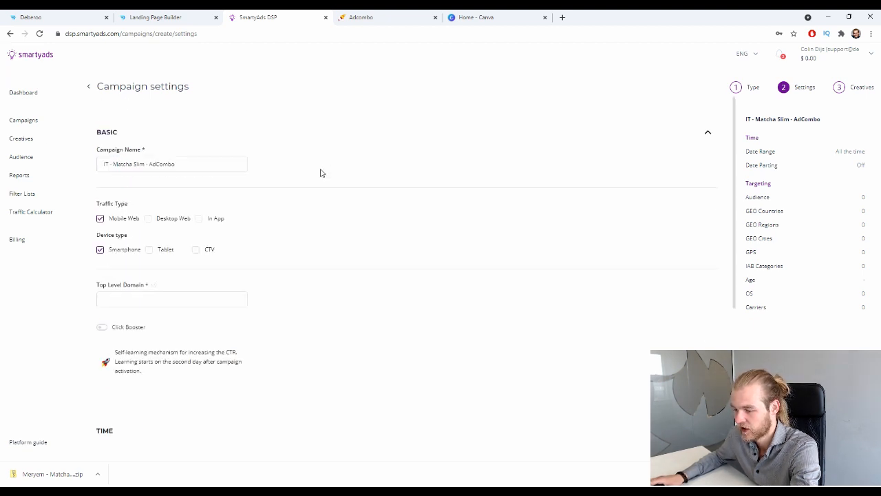
# Paste the tracker's campaign URL as the campaign's Top Level Domain.
pyautogui.scroll(-3, 321, 175)
pyautogui.click(154, 160)
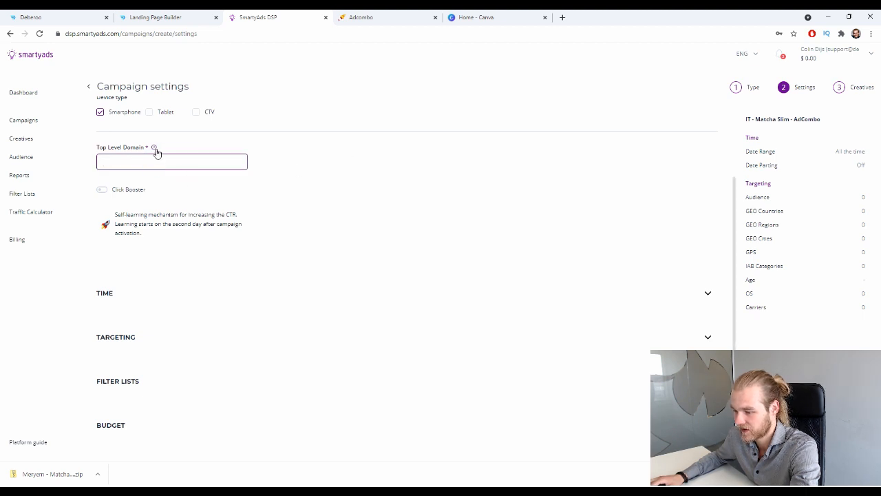
pyautogui.moveTo(156, 150)
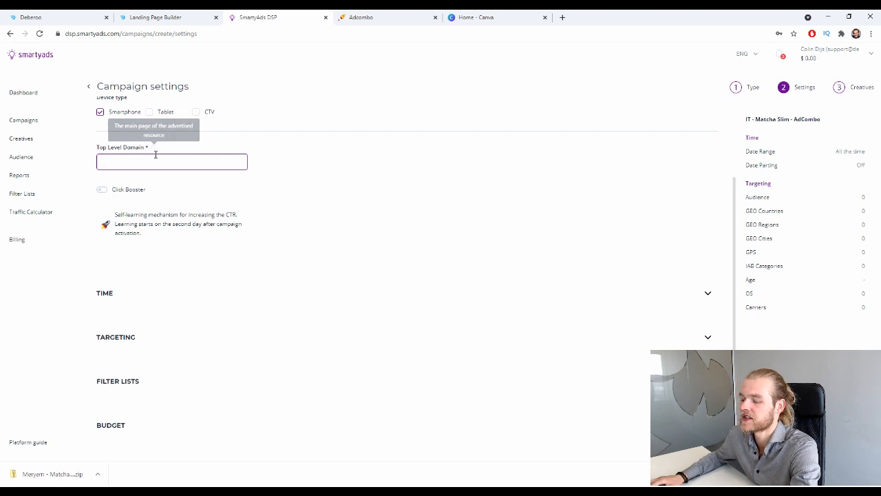
pyautogui.hotkey('ctrl', 'v')
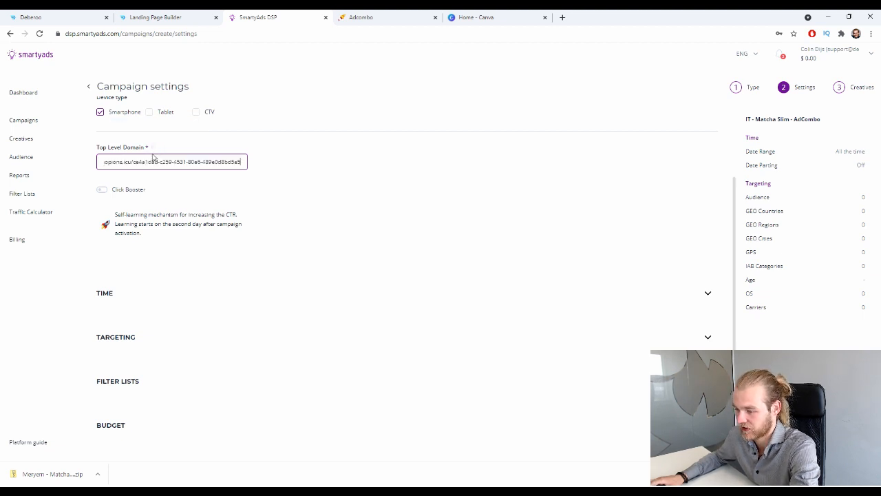
pyautogui.moveTo(243, 163); pyautogui.dragTo(49, 167)
pyautogui.click(336, 166)
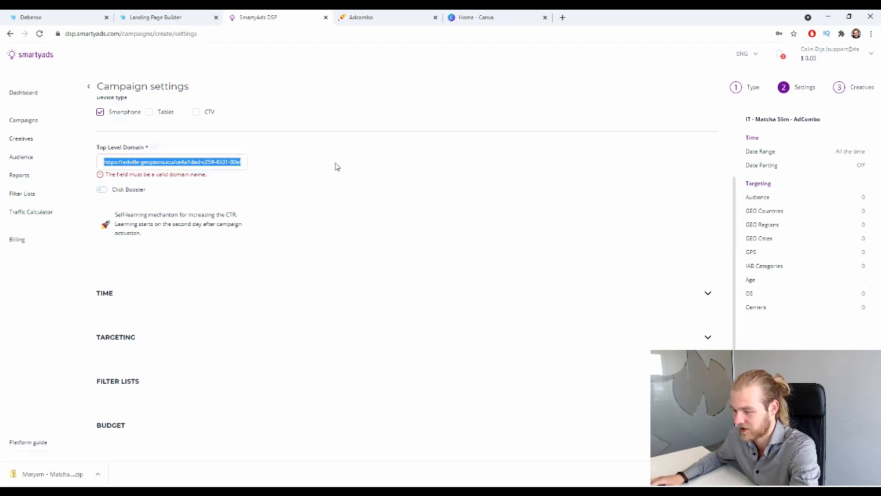
pyautogui.click(335, 164)
pyautogui.click(178, 164)
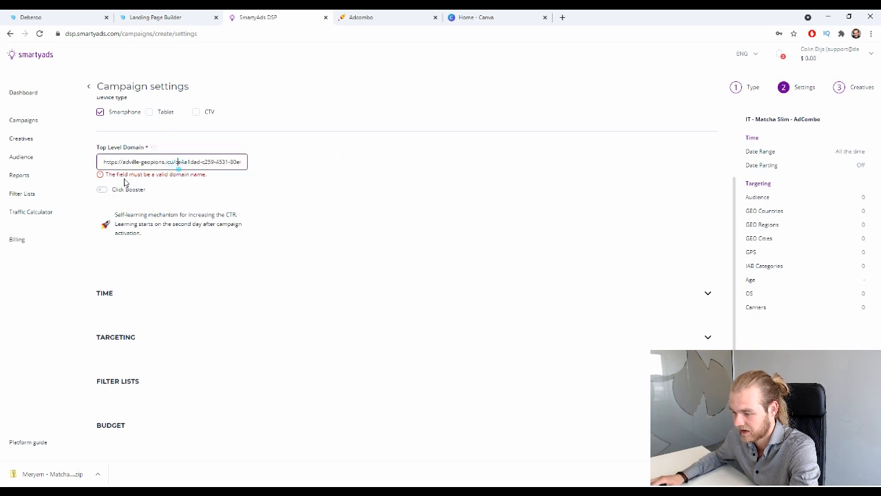
pyautogui.moveTo(114, 176); pyautogui.dragTo(345, 172)
pyautogui.click(207, 180)
pyautogui.click(195, 157)
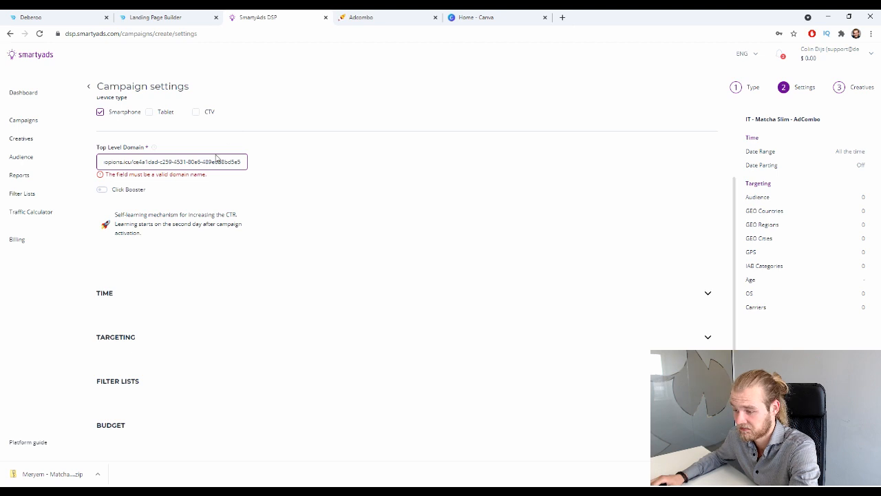
pyautogui.moveTo(217, 159); pyautogui.dragTo(65, 163)
pyautogui.click(258, 182)
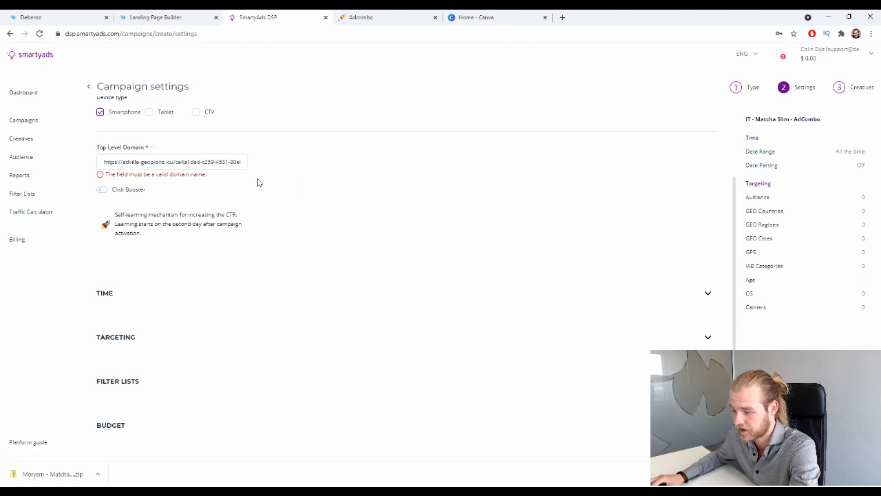
pyautogui.hotkey('ctrl', 'a')
pyautogui.click(207, 157)
pyautogui.hotkey('ctrl', 'a')
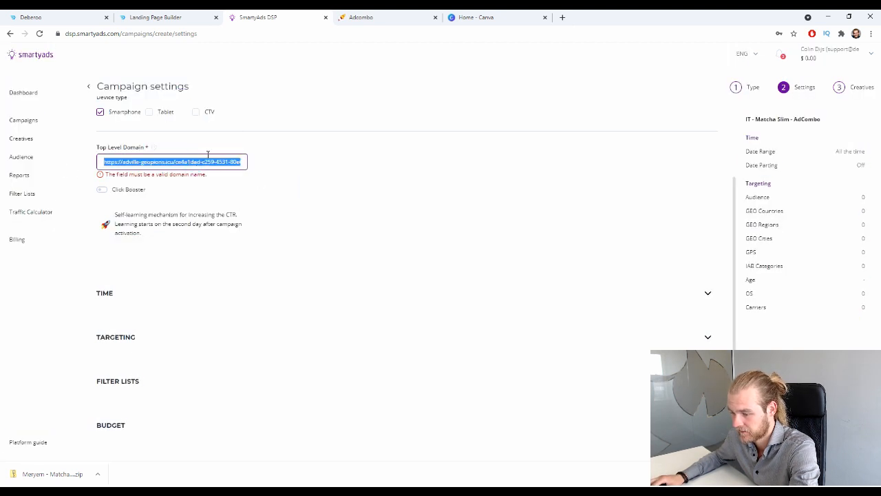
pyautogui.press('End')
pyautogui.click(285, 162)
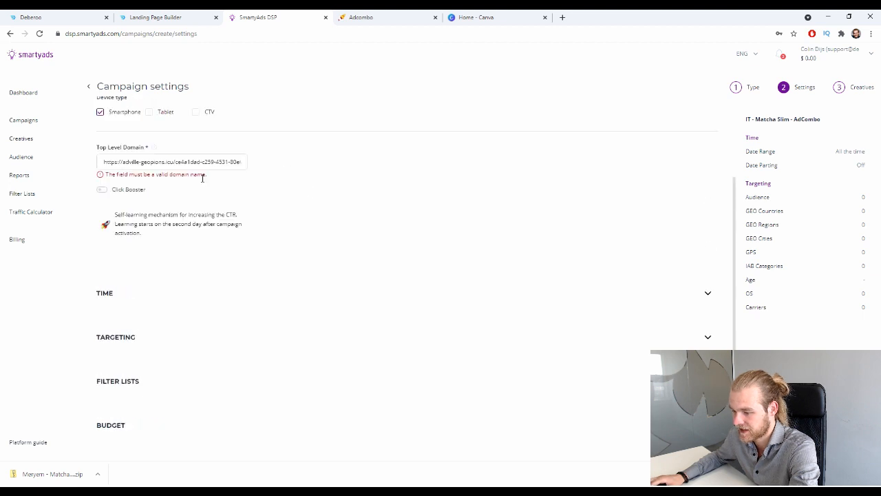
# Examine the date range and day parting options in the Time settings, returning the date range to All the time.
pyautogui.scroll(-2, 281, 204)
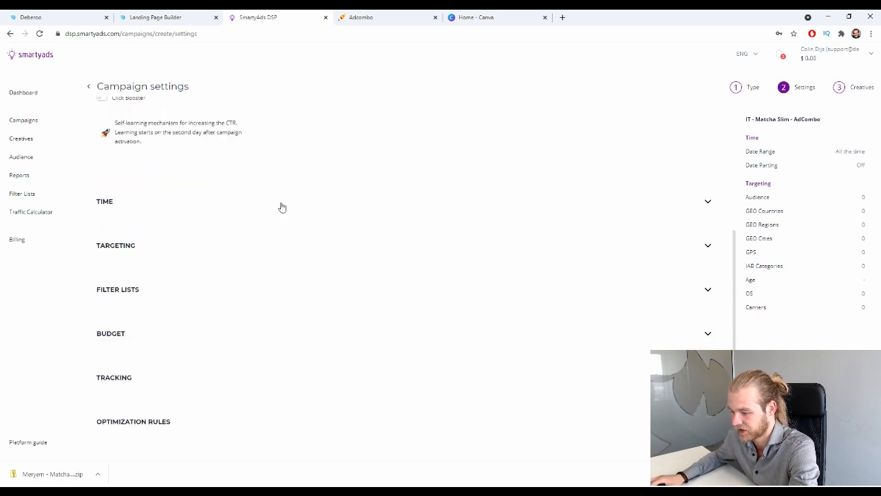
pyautogui.click(702, 199)
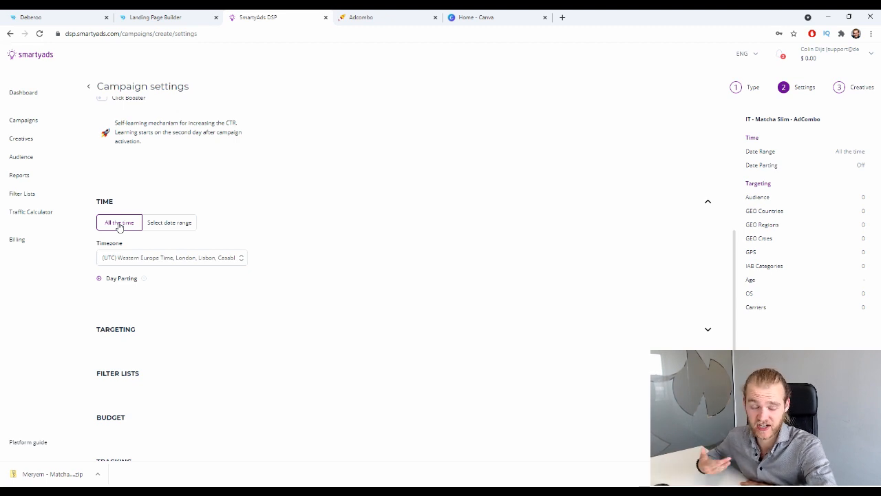
pyautogui.click(173, 230)
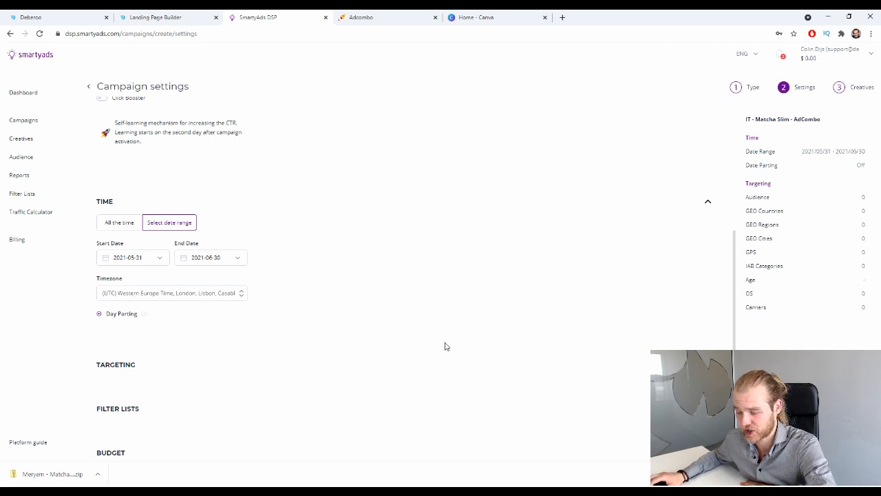
pyautogui.click(127, 224)
pyautogui.click(98, 278)
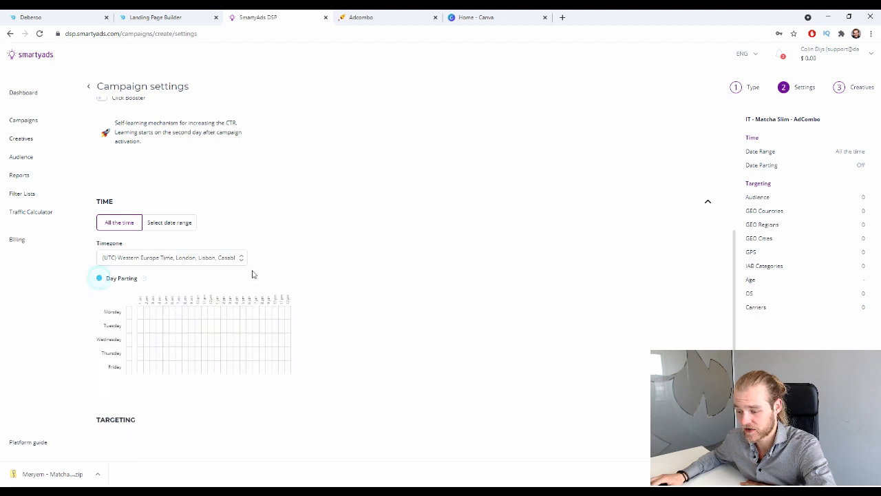
pyautogui.scroll(-1, 231, 296)
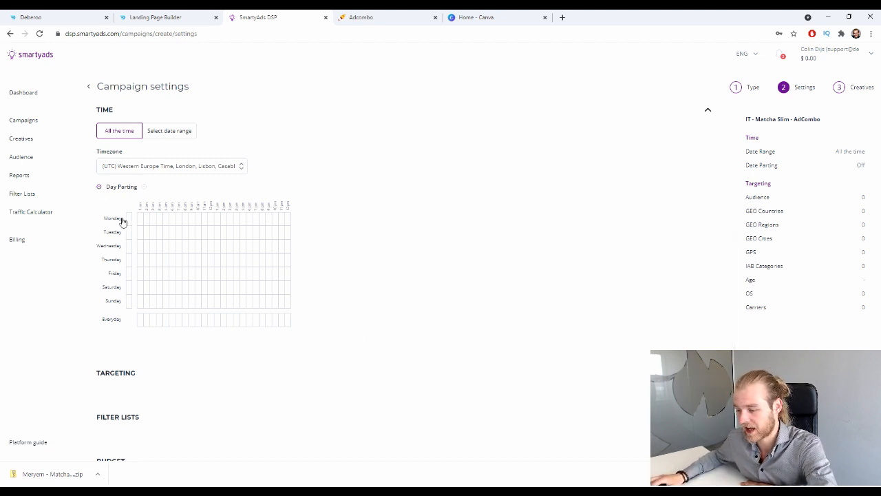
pyautogui.click(98, 186)
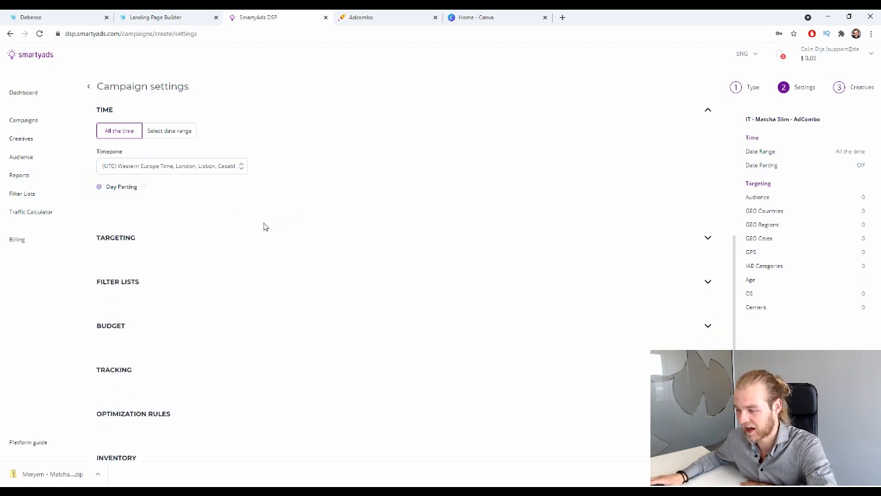
pyautogui.scroll(1, 413, 172)
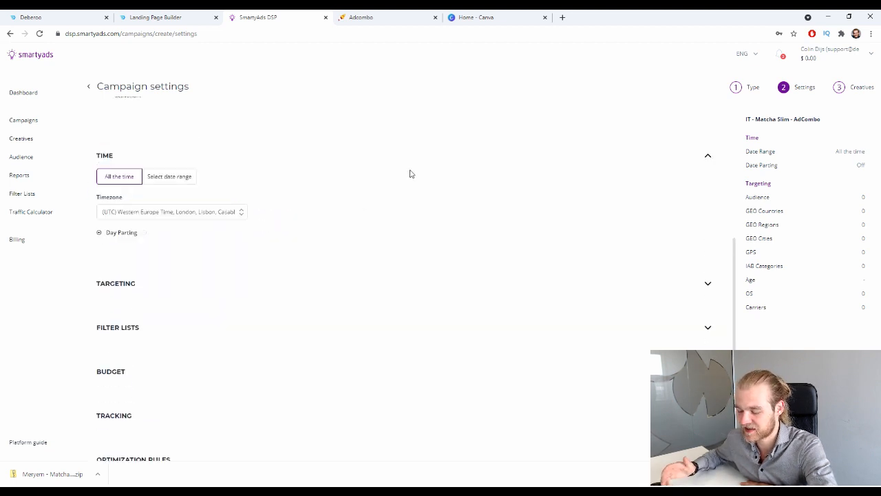
pyautogui.click(709, 153)
# Enable GEO Targeting for the campaign and include Italy as the country.
pyautogui.click(708, 198)
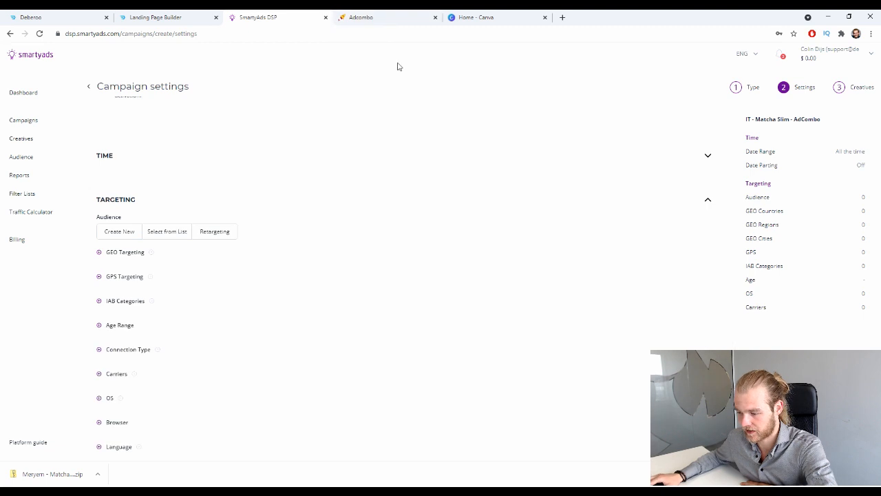
pyautogui.scroll(-1, 387, 148)
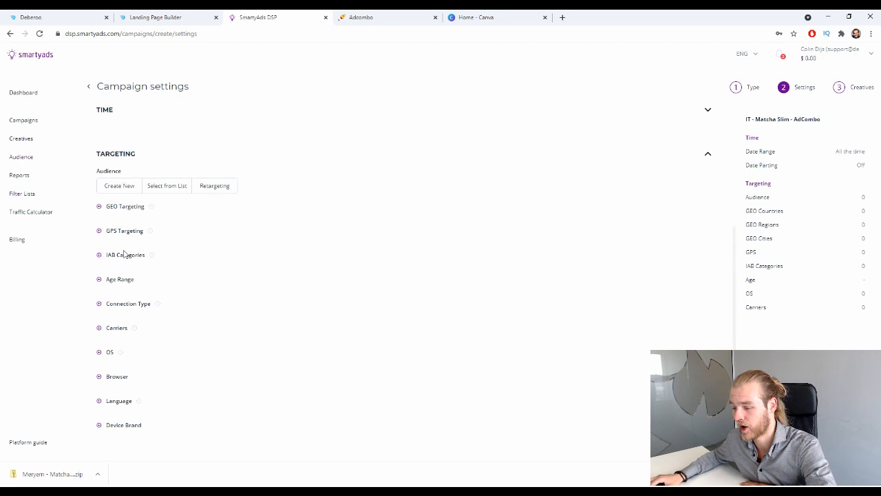
pyautogui.click(99, 207)
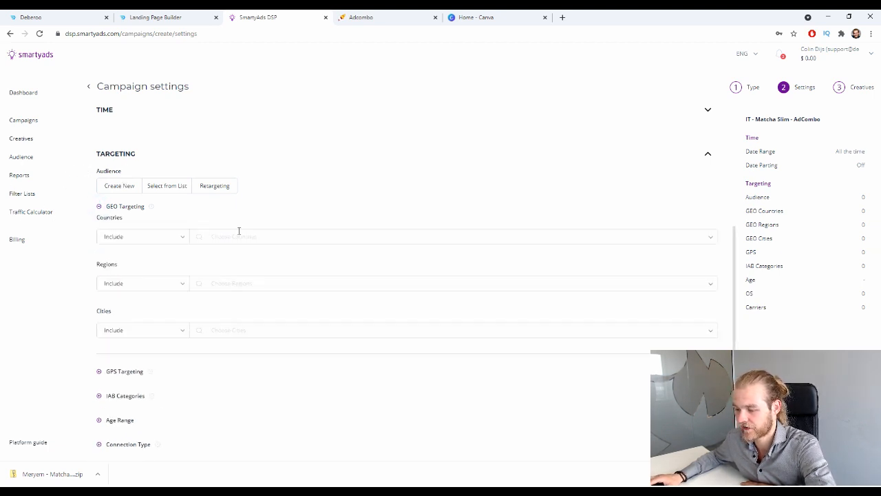
pyautogui.click(283, 237)
pyautogui.click(286, 239)
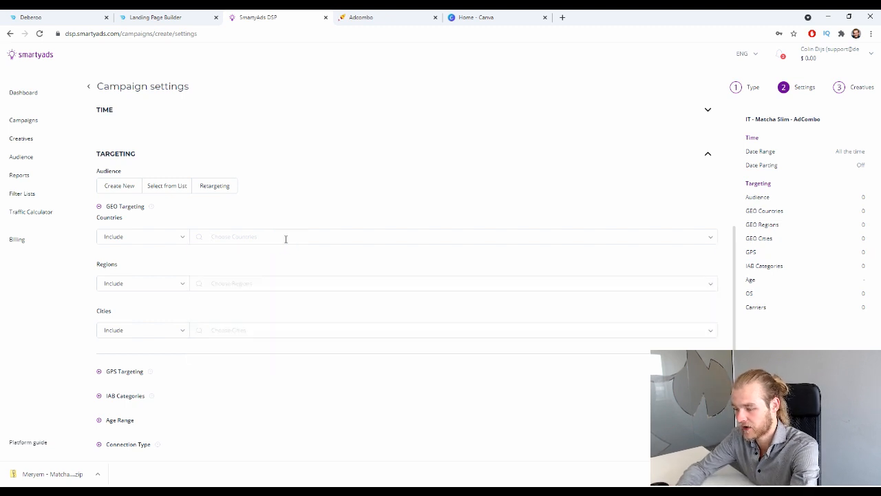
pyautogui.write('ut')
pyautogui.press('BackSpace')
pyautogui.press('BackSpace')
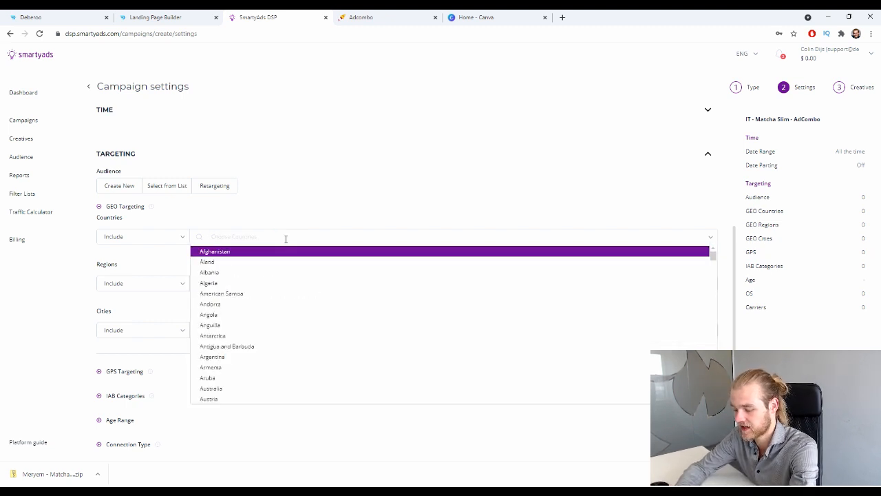
pyautogui.write('ita')
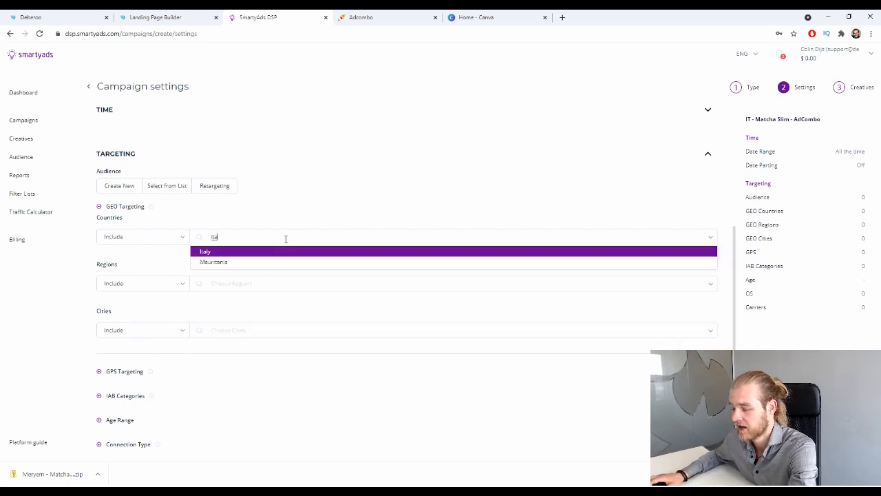
pyautogui.click(236, 254)
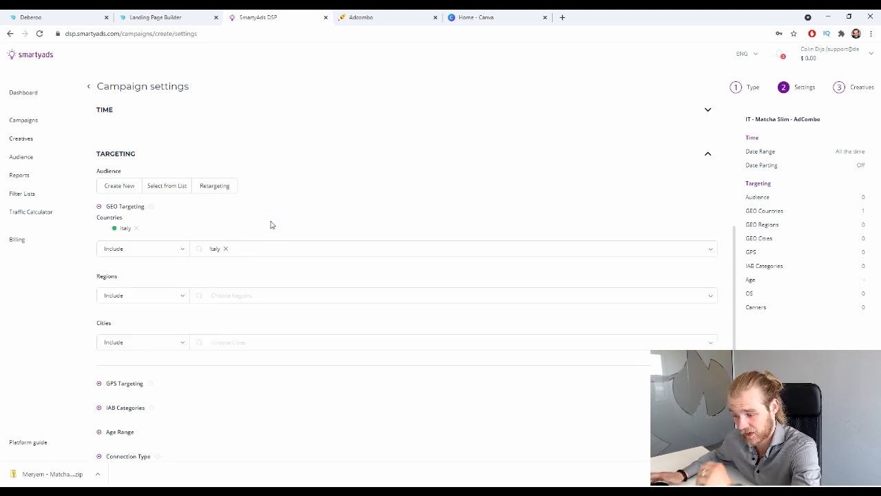
# Examine the list of Italian regions and the Include and Exclude options of the region targeting.
pyautogui.scroll(-1, 271, 209)
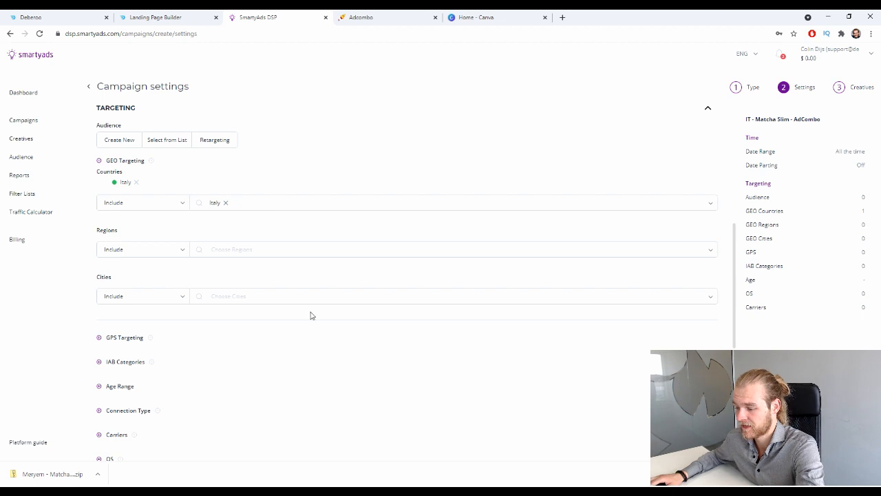
pyautogui.click(241, 249)
pyautogui.scroll(-6, 251, 265)
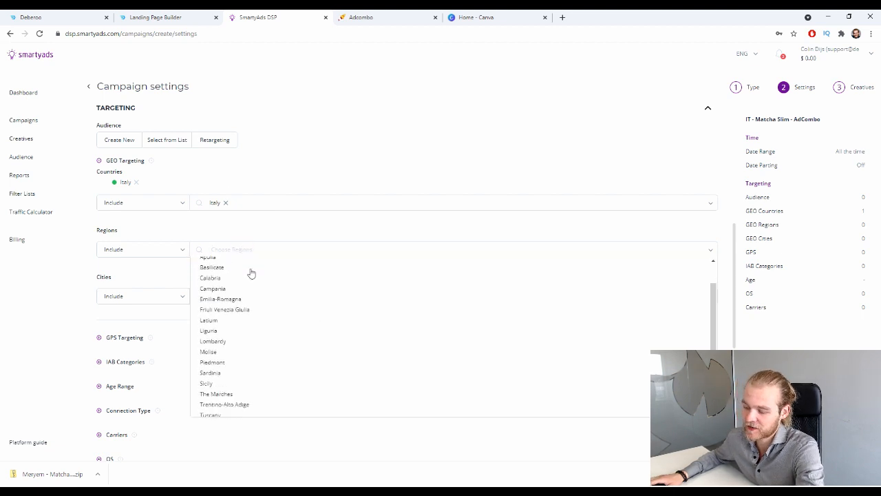
pyautogui.scroll(6, 255, 267)
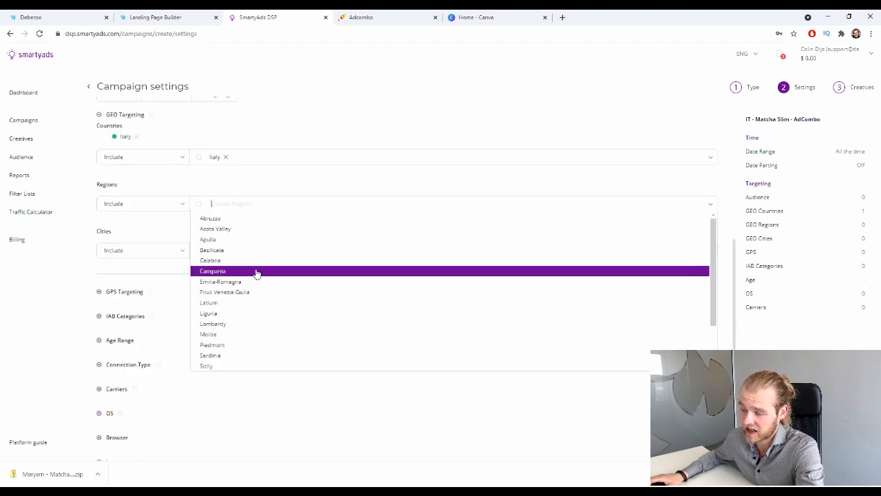
pyautogui.click(169, 207)
pyautogui.click(173, 234)
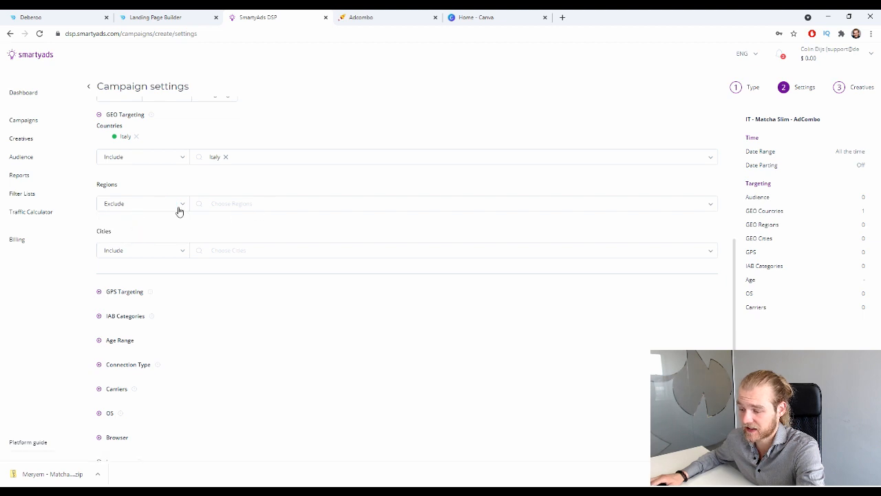
pyautogui.click(136, 205)
pyautogui.click(151, 220)
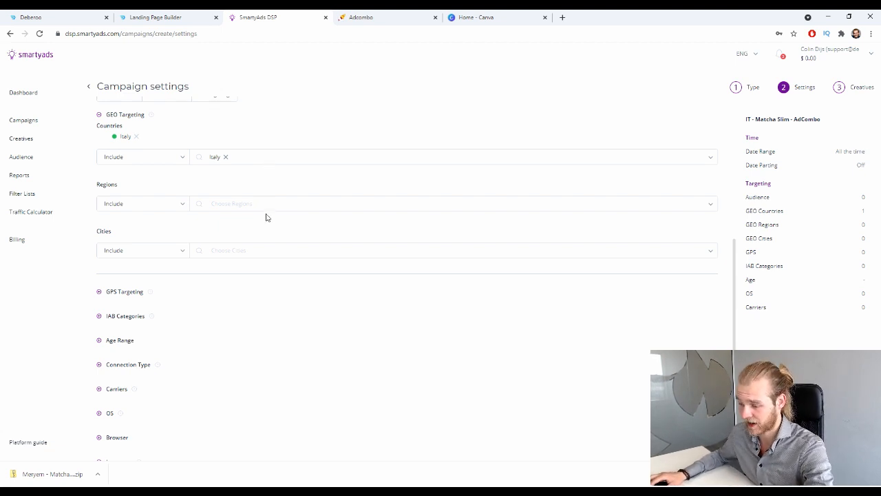
# Set the city targeting to Exclude and search the cities for Milan and Rome.
pyautogui.scroll(-1, 266, 218)
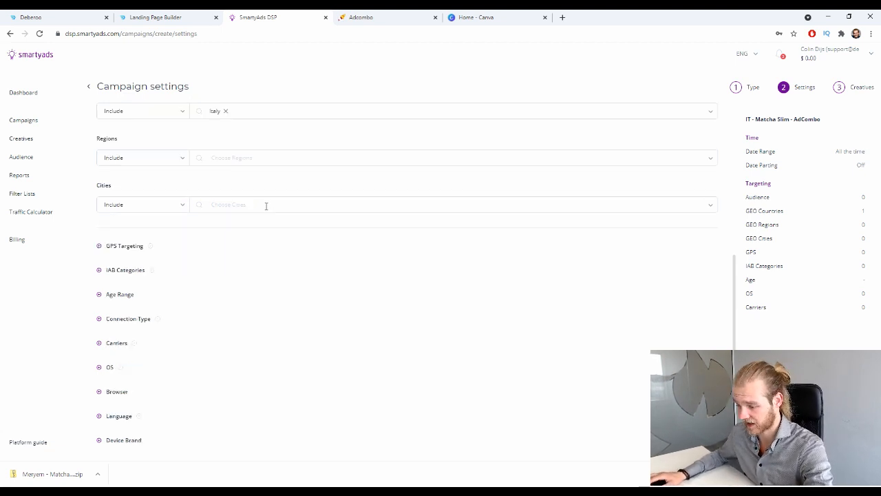
pyautogui.click(126, 205)
pyautogui.click(151, 234)
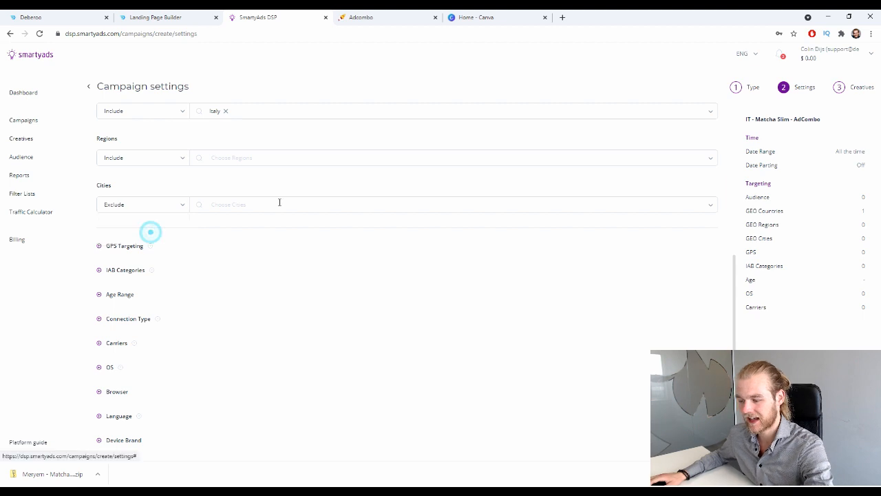
pyautogui.click(323, 203)
pyautogui.click(323, 202)
pyautogui.click(322, 201)
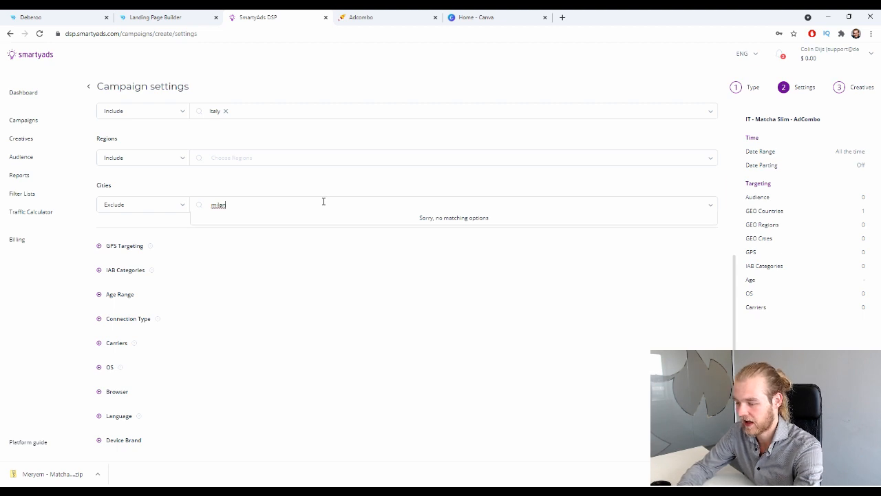
pyautogui.hotkey('ctrl', 'a')
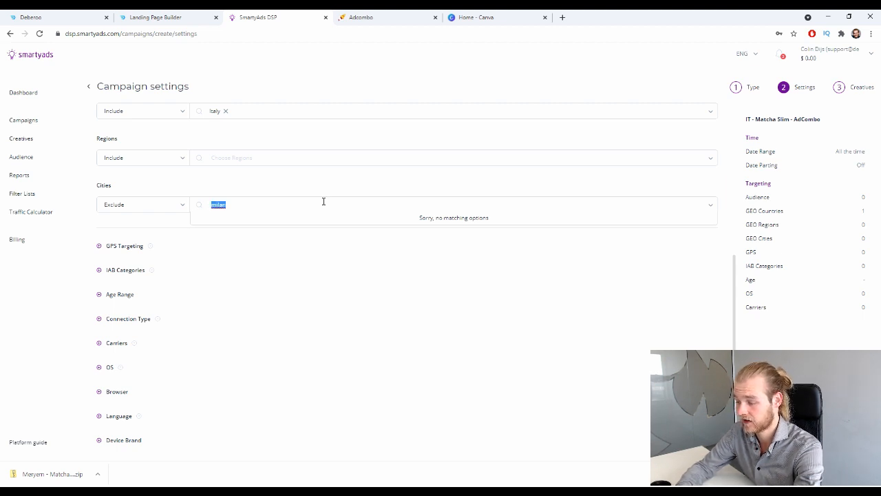
pyautogui.press('BackSpace')
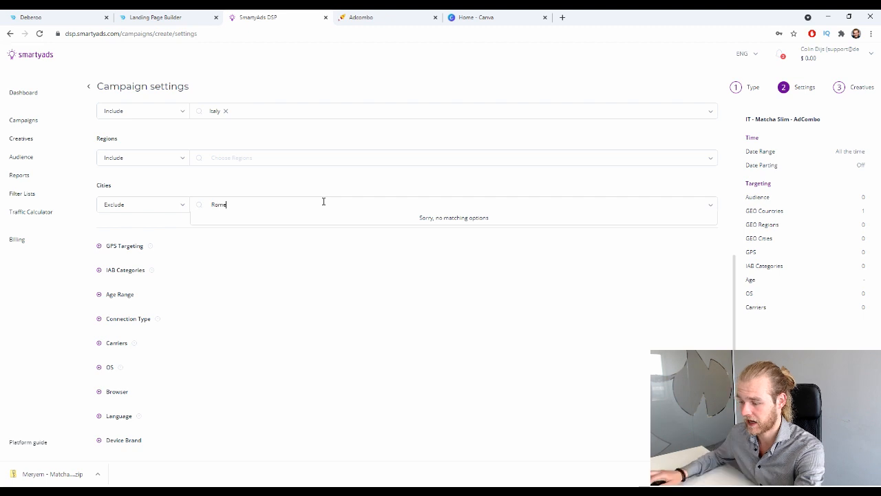
pyautogui.hotkey('ctrl', 'a')
pyautogui.write('r')
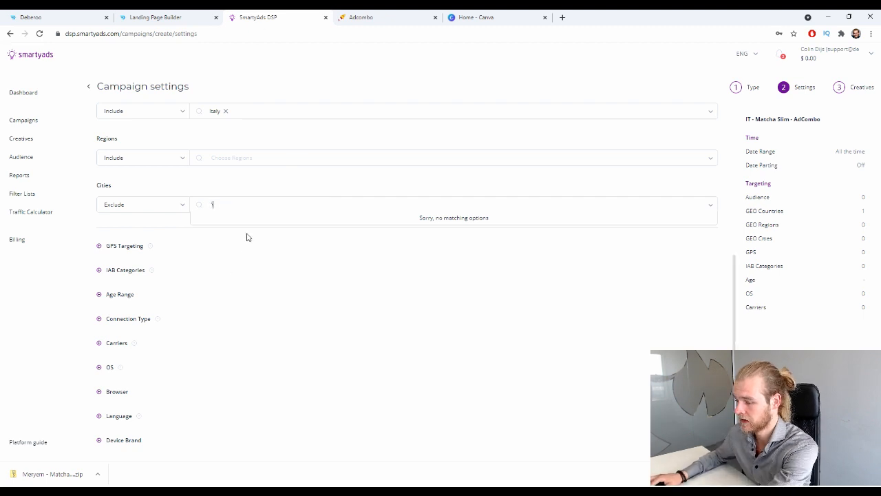
# Examine the list of Italian regions and the options available in the city exclusion field.
pyautogui.click(257, 158)
pyautogui.scroll(-2, 257, 243)
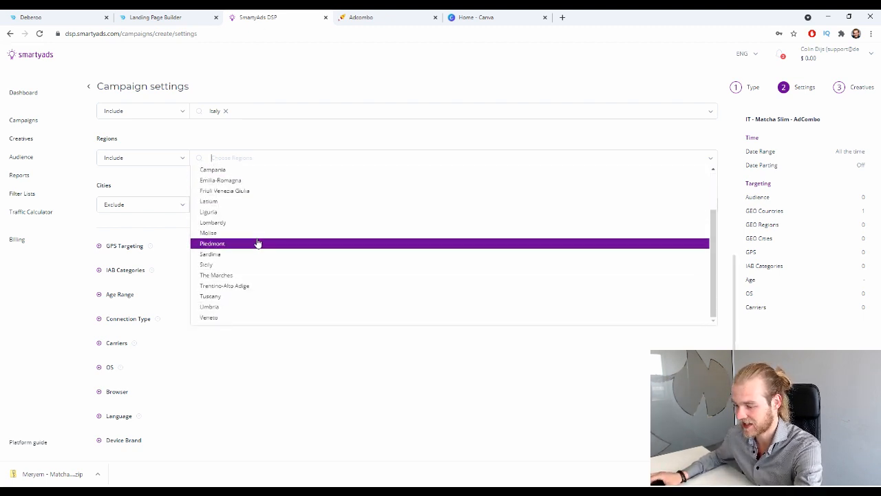
pyautogui.scroll(-3, 261, 241)
pyautogui.scroll(5, 265, 238)
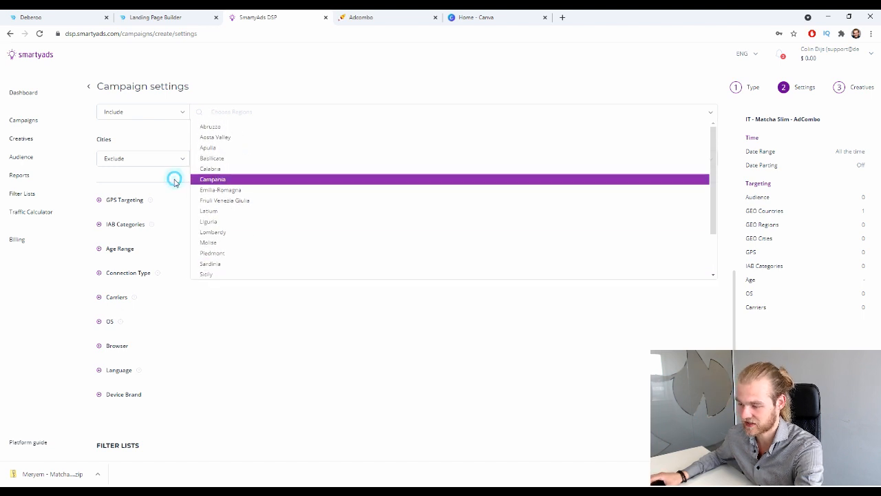
pyautogui.click(174, 181)
pyautogui.click(255, 154)
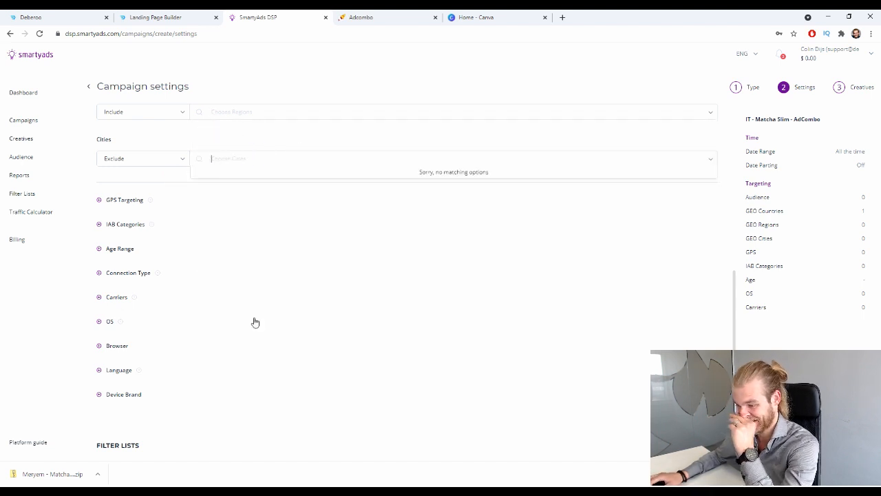
pyautogui.click(275, 206)
# Enable GPS Targeting and locate Rome, Metropolitan City of Rome, Italy, on its map.
pyautogui.click(100, 198)
pyautogui.scroll(-1, 324, 168)
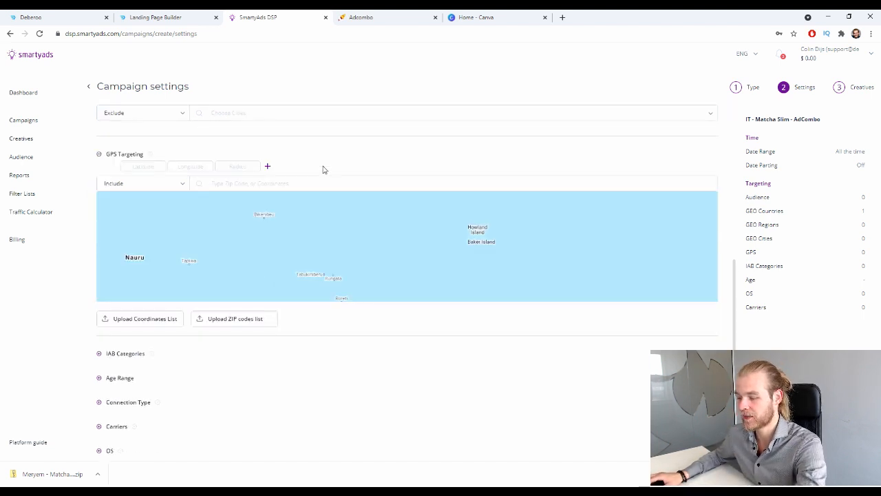
pyautogui.scroll(-2, 400, 248)
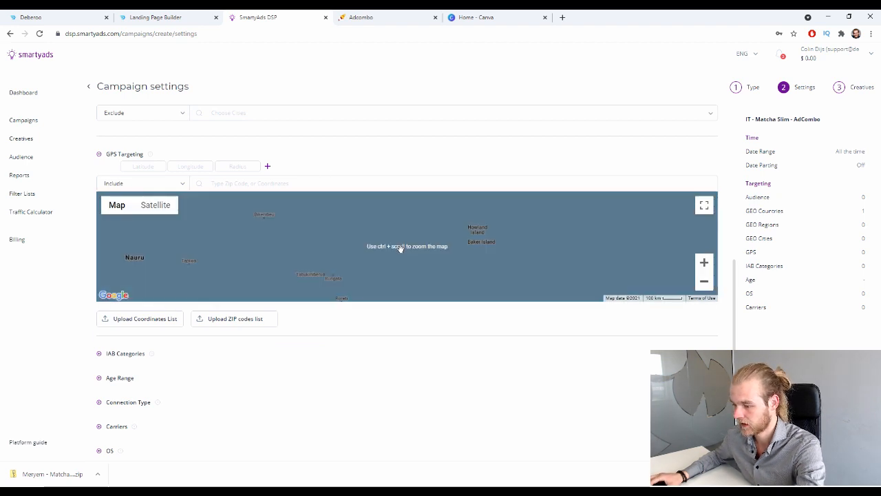
pyautogui.click(704, 281)
pyautogui.click(703, 281)
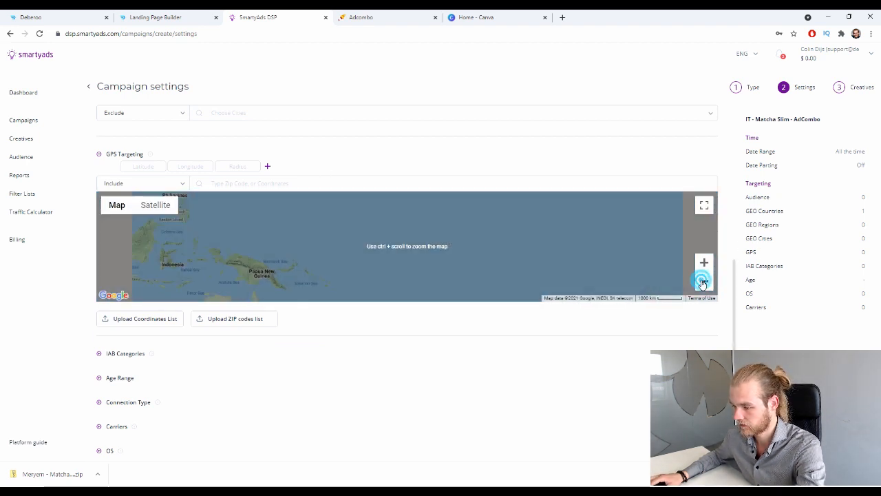
pyautogui.moveTo(590, 263); pyautogui.dragTo(472, 296)
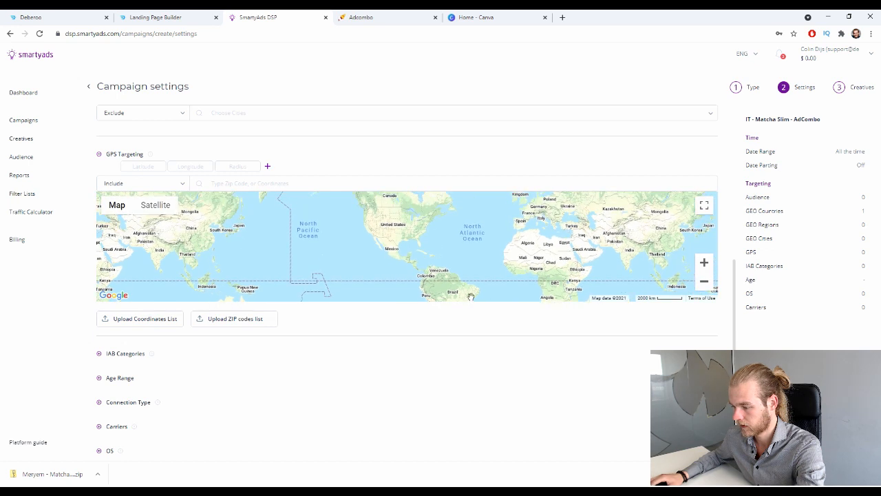
pyautogui.click(289, 183)
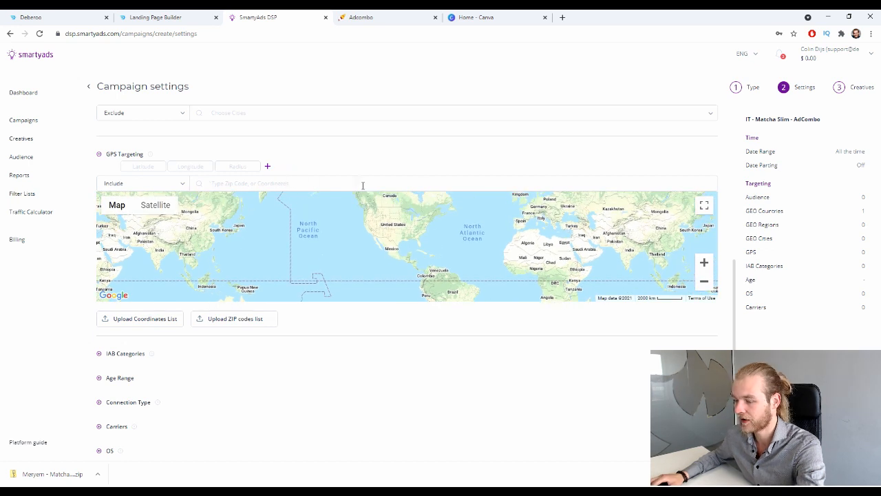
pyautogui.write('Rome')
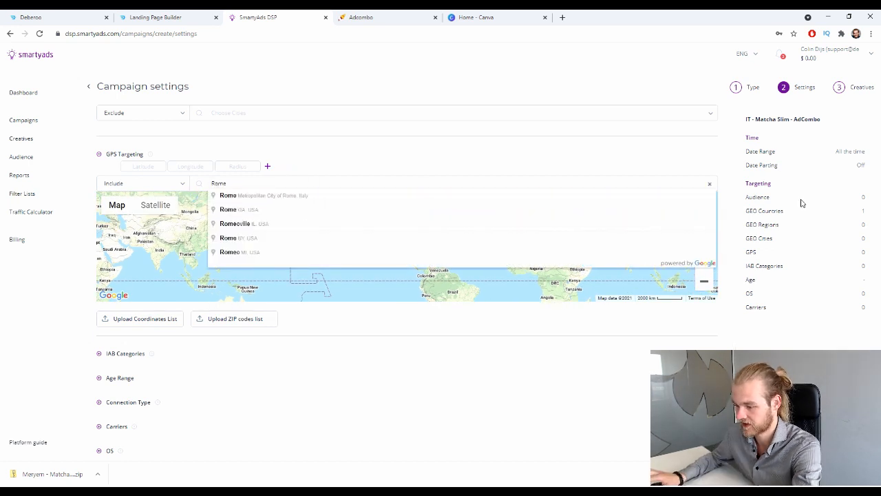
pyautogui.click(320, 196)
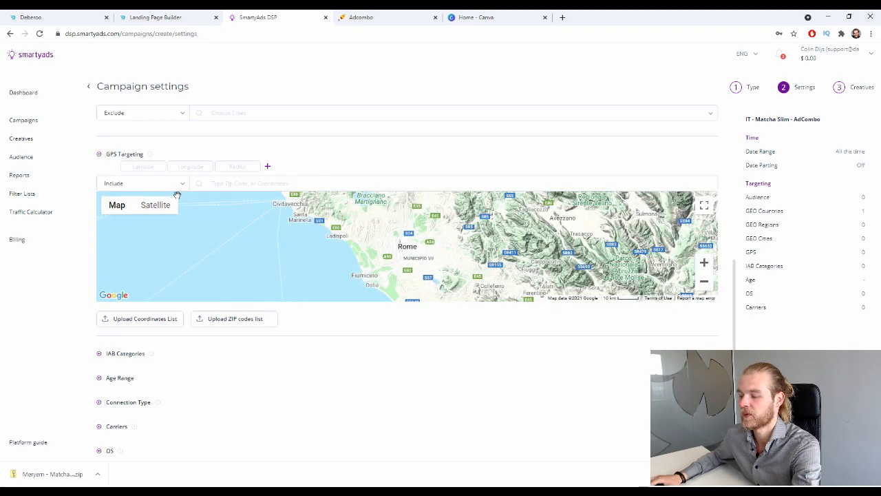
pyautogui.scroll(3, 397, 233)
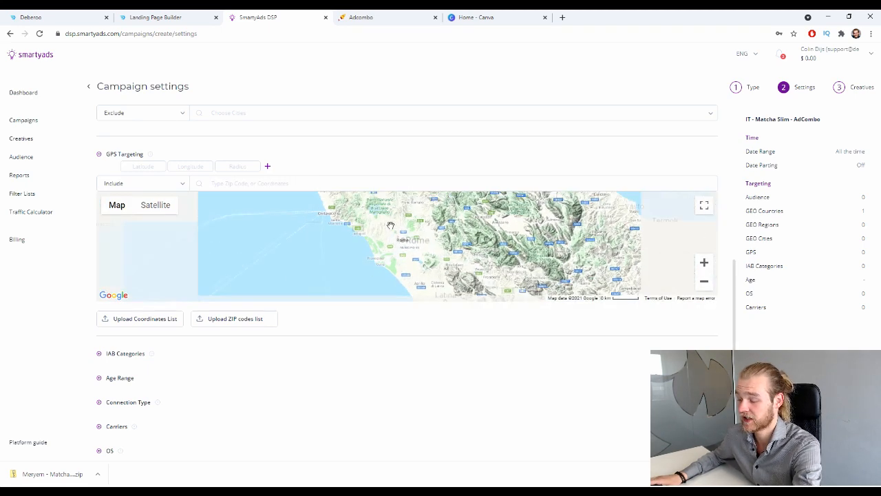
# Set GPS Targeting to Exclude, search for Napels in Italy and place a 10 km radius area on the city.
pyautogui.click(163, 183)
pyautogui.click(162, 215)
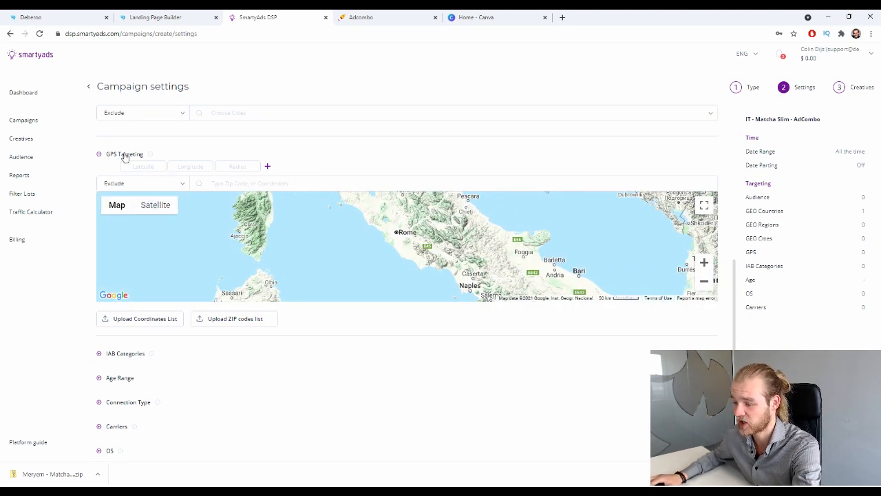
pyautogui.click(211, 184)
pyautogui.write('Napels')
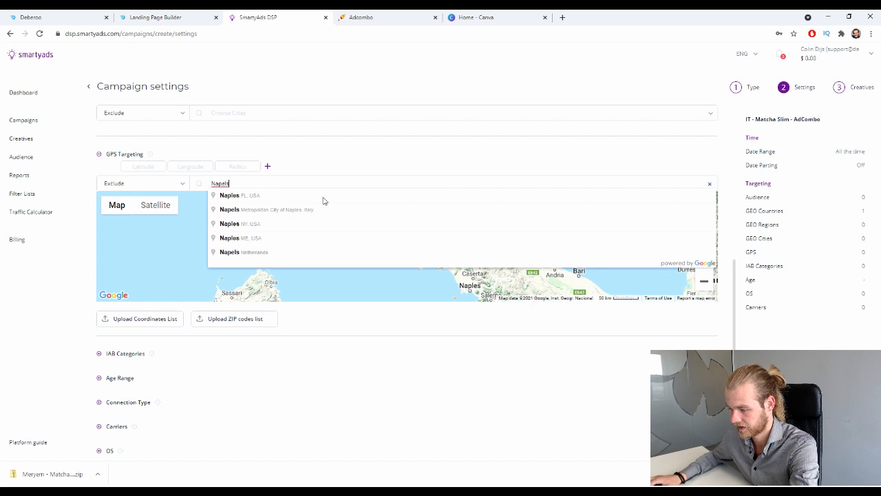
pyautogui.click(381, 210)
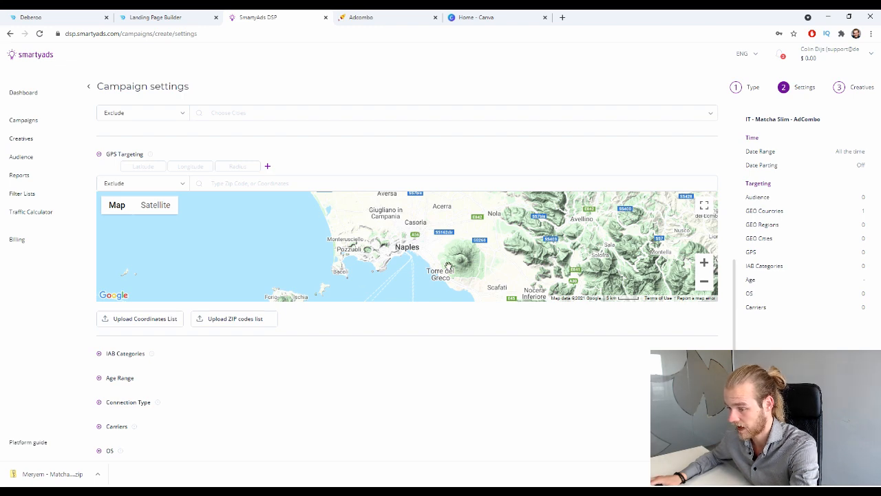
pyautogui.click(400, 248)
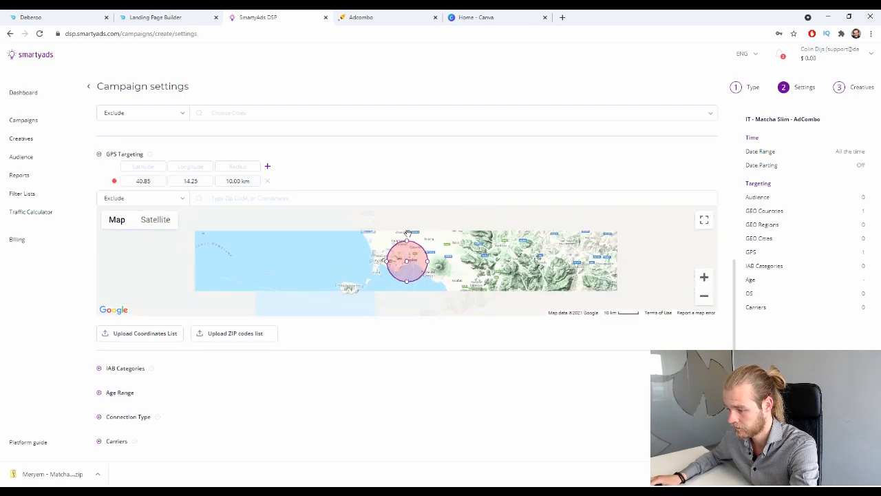
# Enlarge the excluded area around Naples to a radius of about 20.4 km.
pyautogui.moveTo(427, 261); pyautogui.dragTo(449, 261)
pyautogui.moveTo(281, 241)
pyautogui.mouseDown()
pyautogui.moveTo(266, 254)
pyautogui.moveTo(276, 255)
pyautogui.moveTo(269, 228)
pyautogui.mouseUp()
pyautogui.scroll(-1, 404, 258)
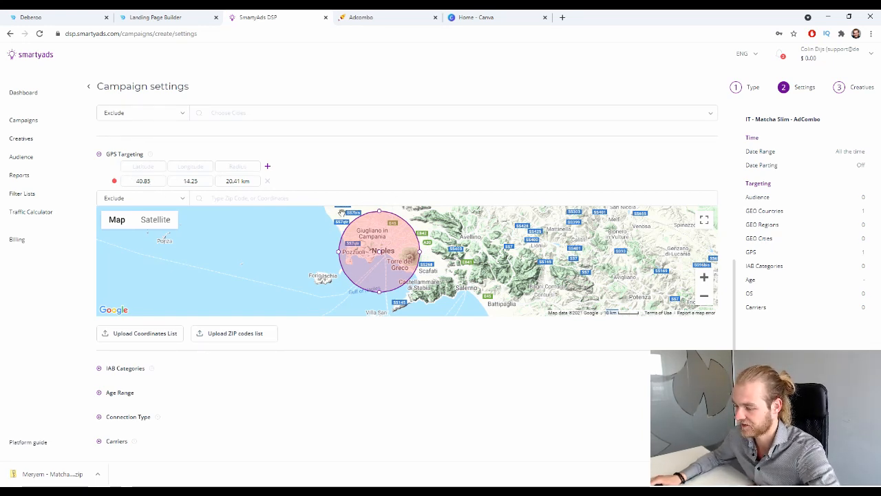
pyautogui.moveTo(390, 245); pyautogui.dragTo(373, 276)
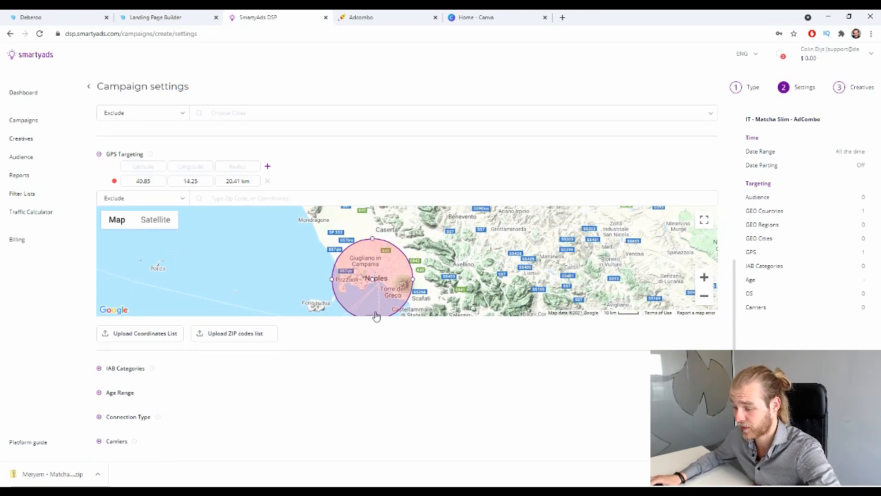
pyautogui.moveTo(251, 270); pyautogui.dragTo(253, 255)
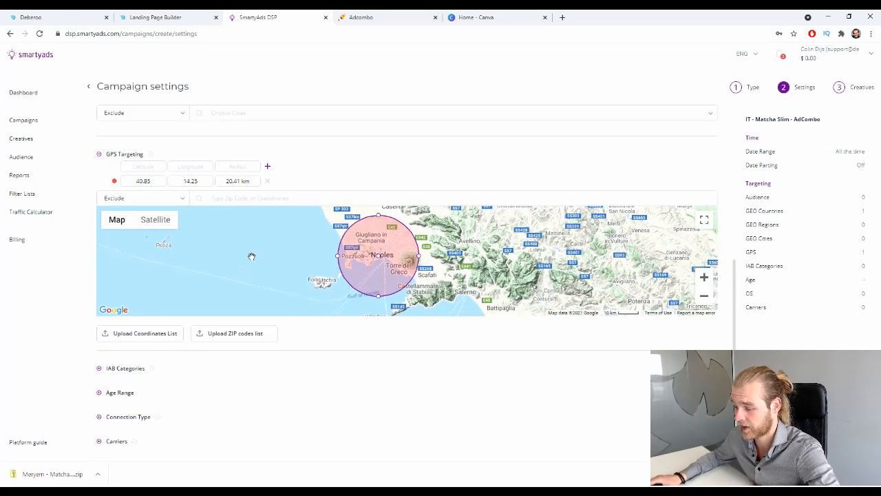
pyautogui.scroll(-1, 247, 256)
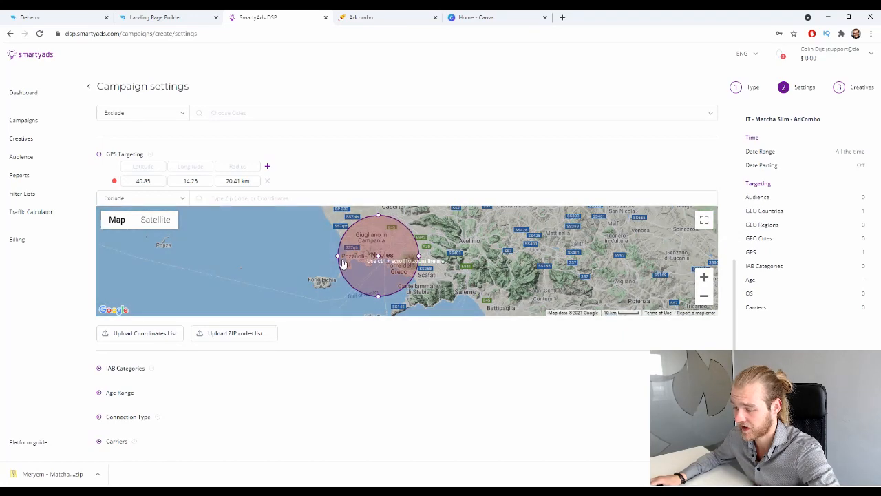
# Remove the excluded Naples area and turn off GPS Targeting.
pyautogui.click(267, 180)
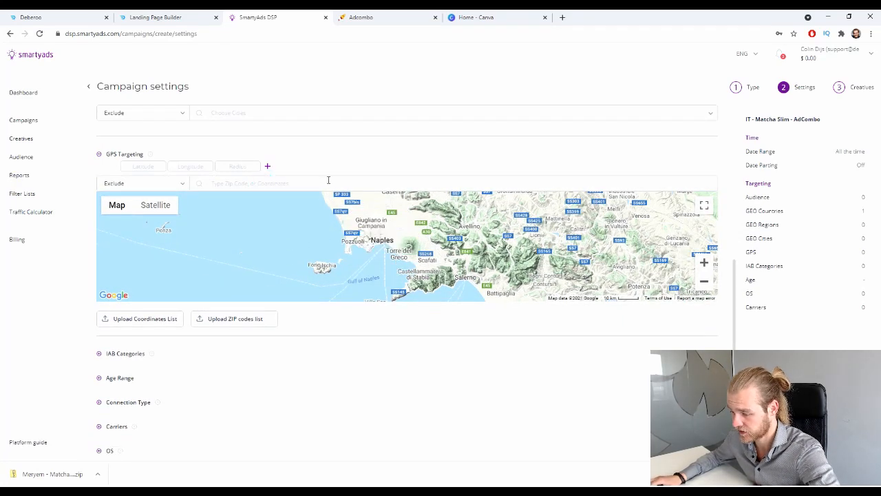
pyautogui.click(98, 154)
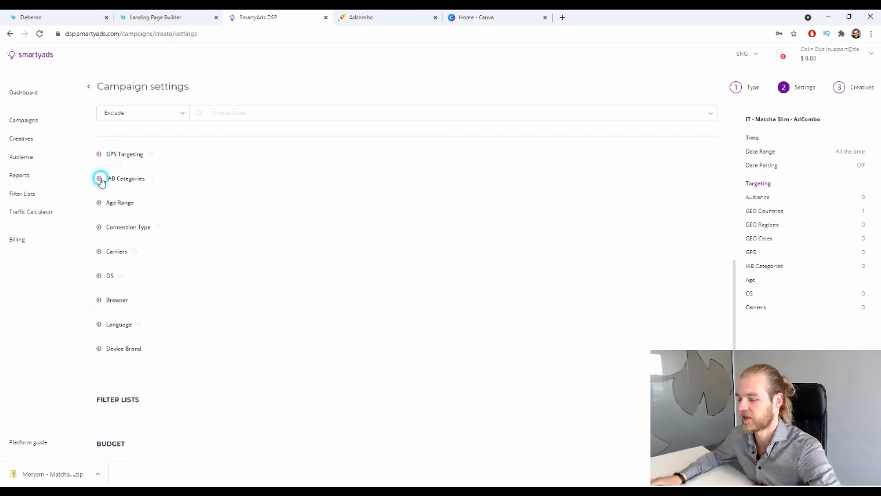
# Open the IAB Categories targeting and examine the list of categories available to include.
pyautogui.click(99, 179)
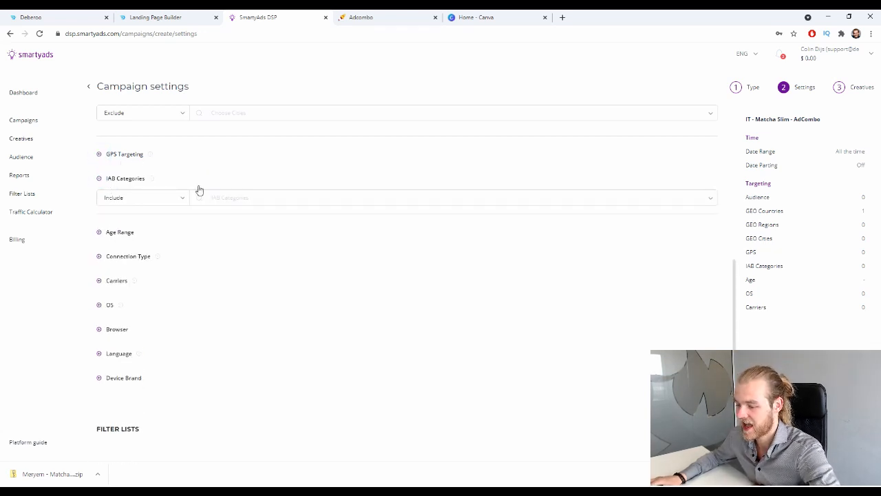
pyautogui.click(256, 201)
pyautogui.click(247, 208)
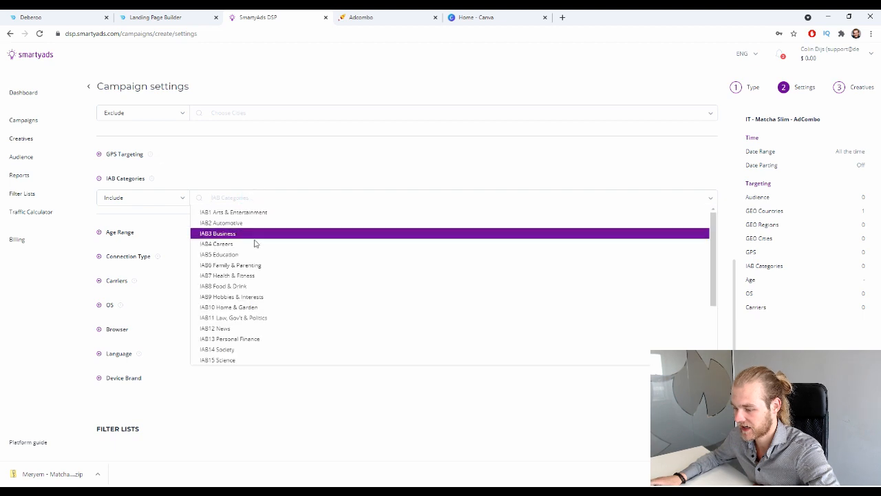
# Examine the full list of IAB categories available for campaign targeting, leaving the category selection empty.
pyautogui.scroll(-8, 256, 241)
pyautogui.scroll(8, 282, 227)
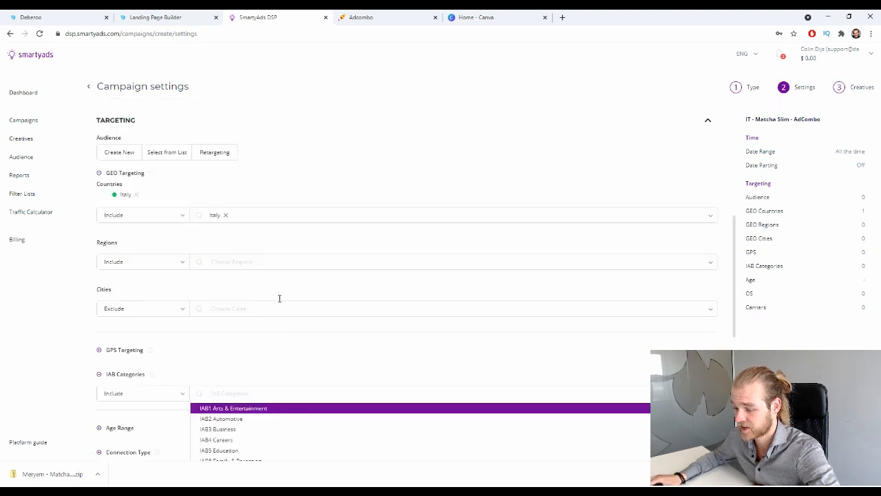
pyautogui.scroll(-4, 279, 299)
pyautogui.scroll(-4, 252, 317)
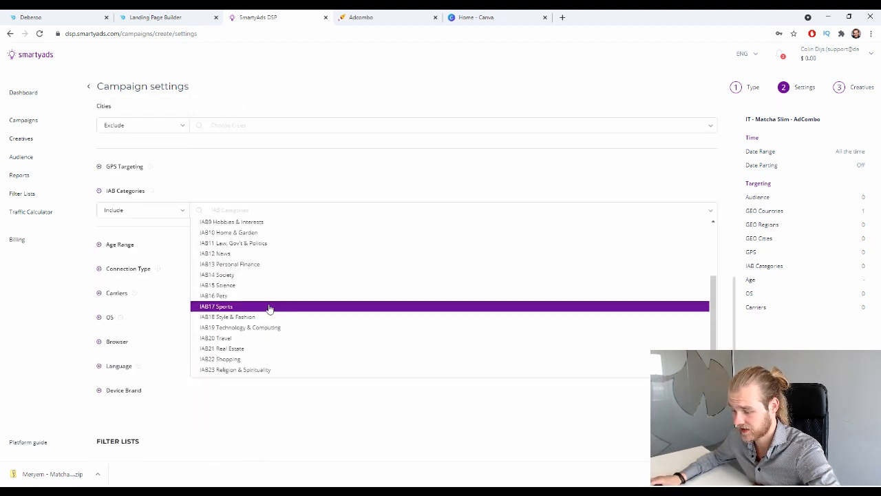
pyautogui.scroll(5, 269, 309)
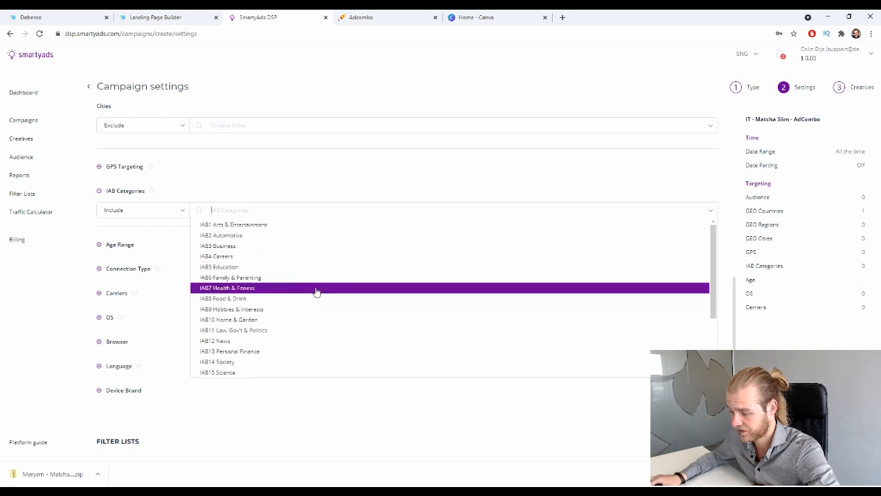
pyautogui.scroll(-3, 299, 313)
pyautogui.scroll(5, 304, 312)
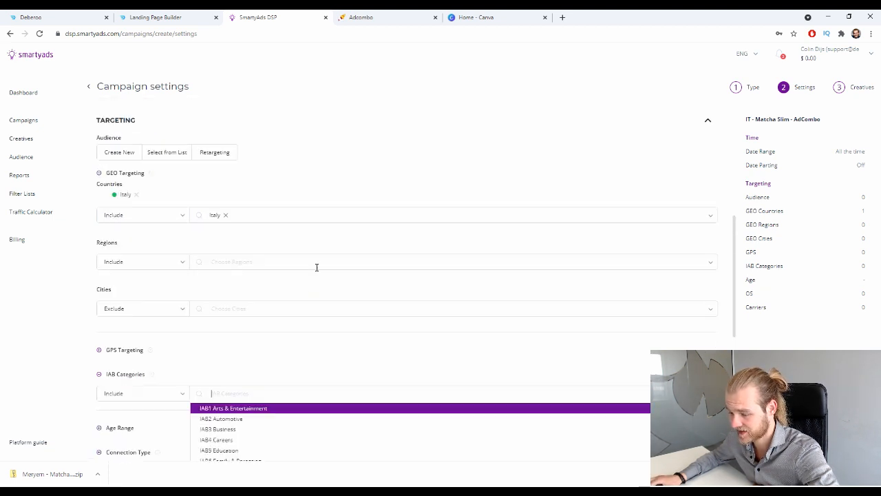
pyautogui.scroll(-2, 316, 266)
pyautogui.scroll(-3, 310, 272)
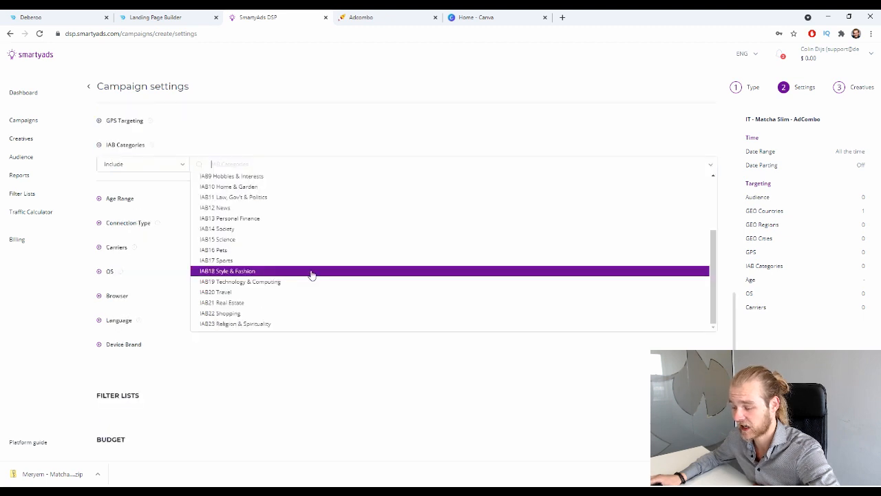
pyautogui.scroll(5, 275, 234)
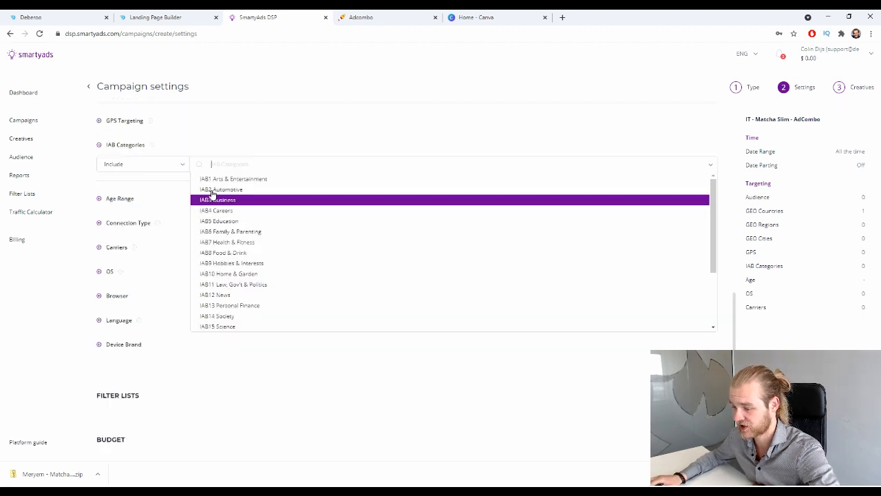
pyautogui.click(128, 140)
pyautogui.click(101, 144)
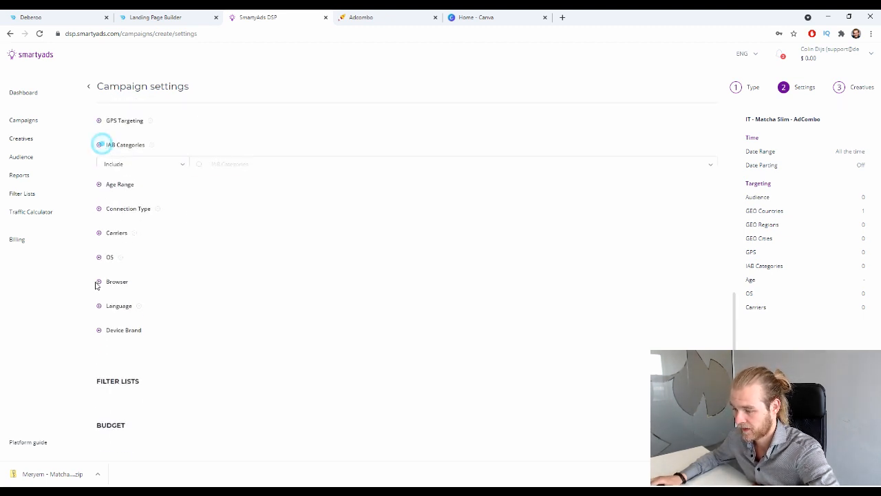
# Review the age range targeting and its starting age options without choosing an age.
pyautogui.click(106, 171)
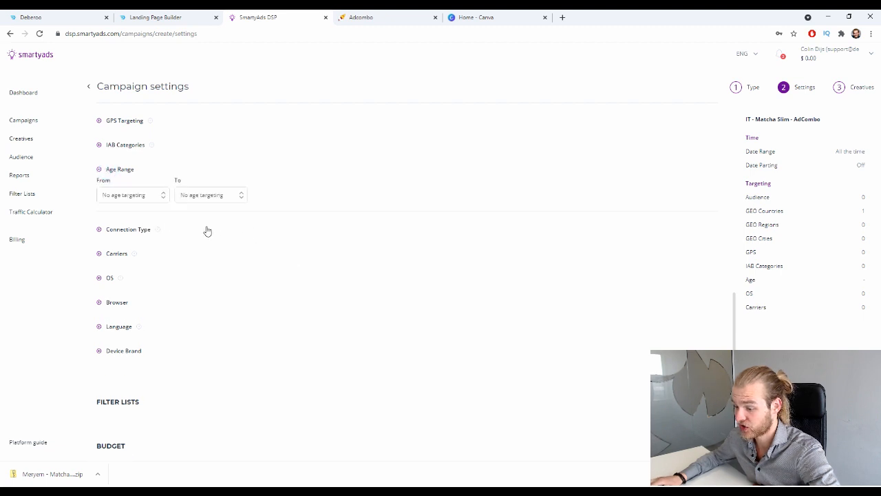
pyautogui.click(155, 197)
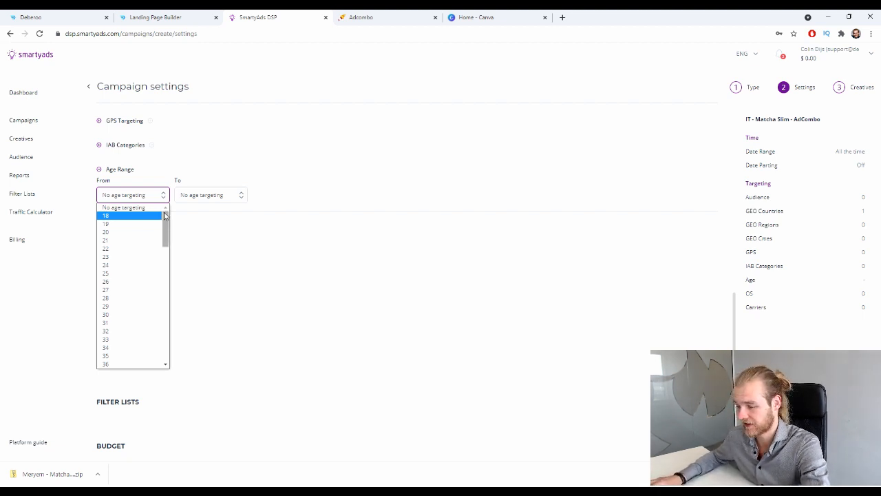
pyautogui.click(326, 200)
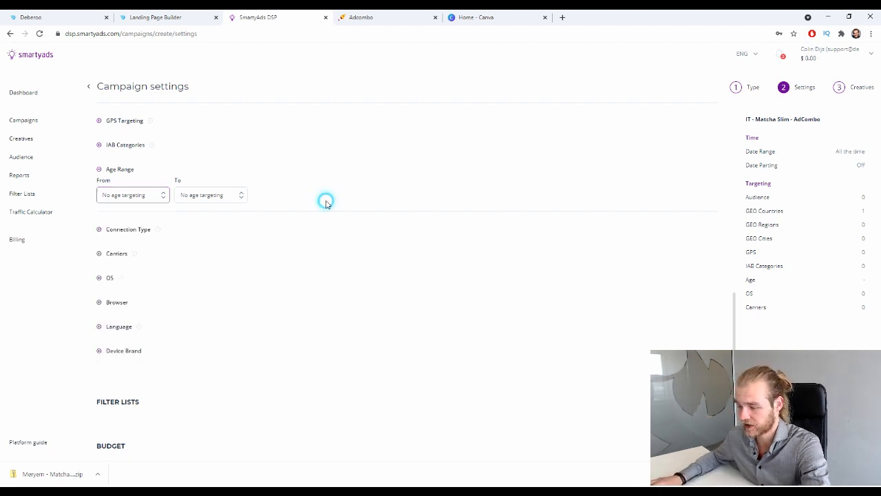
pyautogui.click(98, 169)
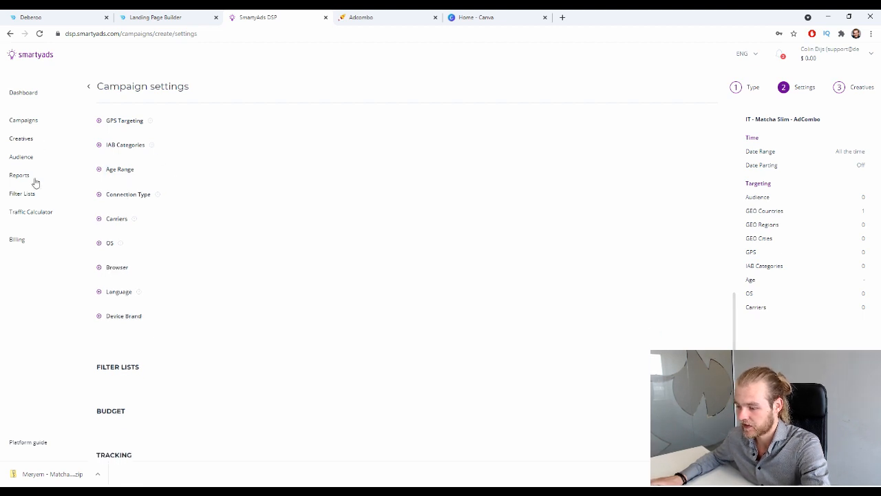
# Review the connection type options and the list of carriers available for targeting.
pyautogui.click(101, 193)
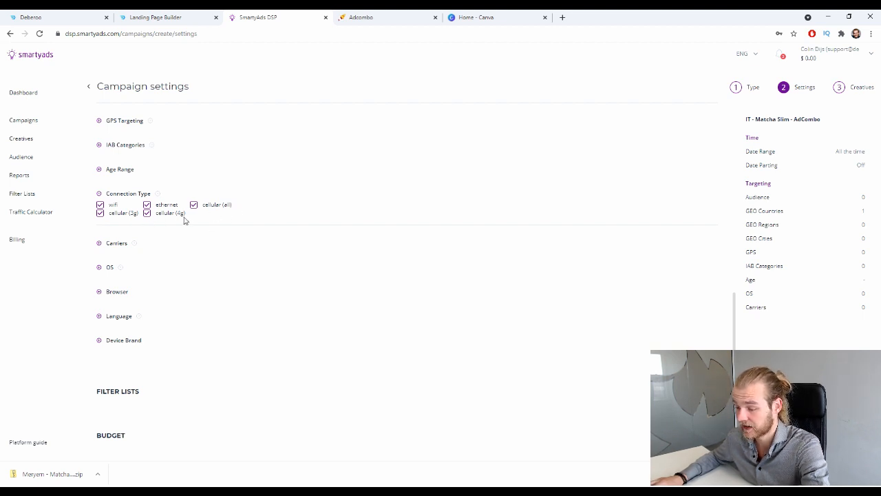
pyautogui.click(107, 196)
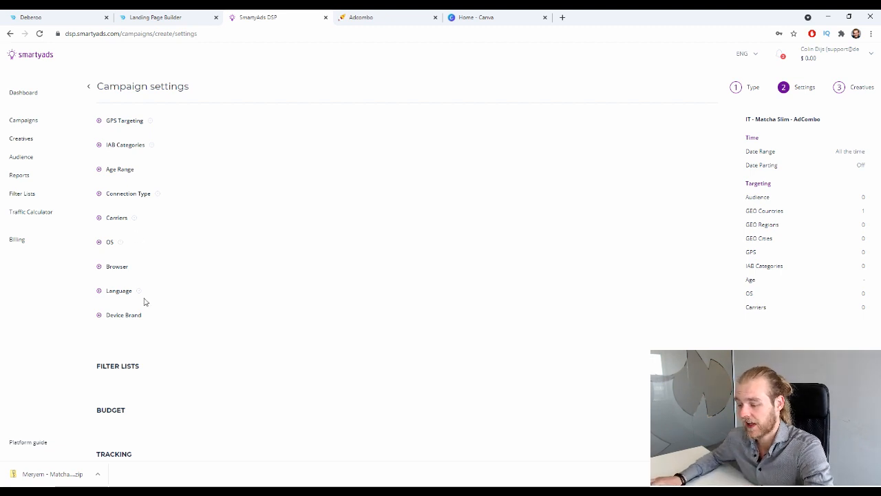
pyautogui.click(98, 219)
pyautogui.click(274, 236)
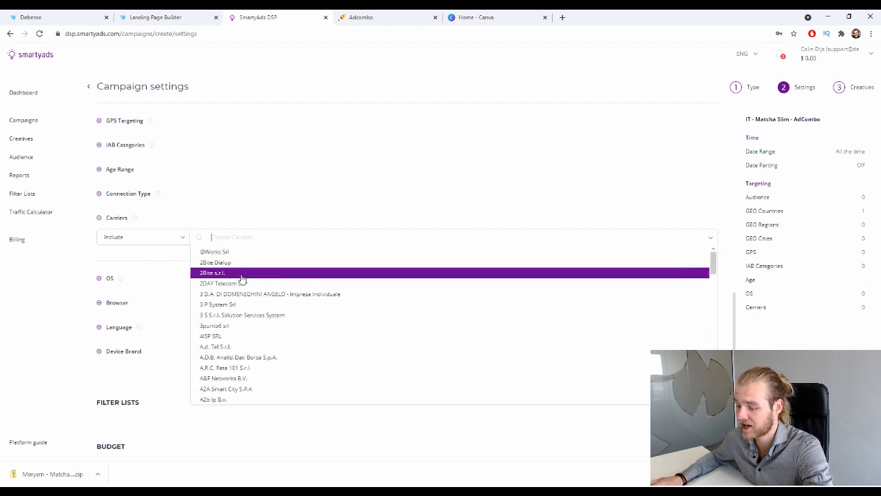
pyautogui.click(98, 218)
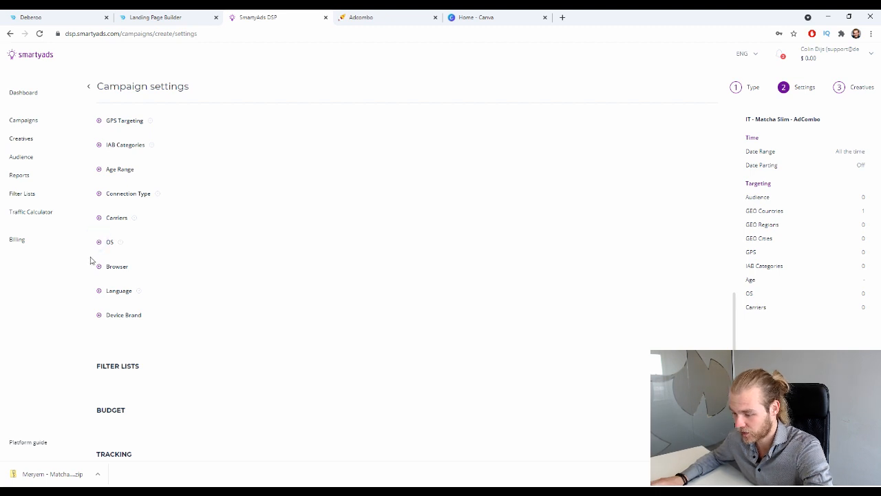
# Try Apple Mac as the targeted operating system and check its lowest and highest version options.
pyautogui.click(98, 241)
pyautogui.scroll(-2, 303, 200)
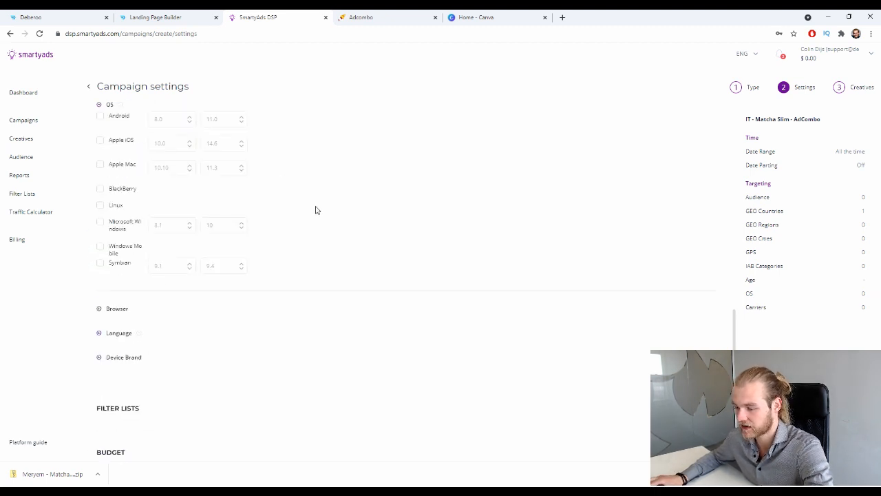
pyautogui.scroll(1, 316, 210)
pyautogui.scroll(1, 303, 234)
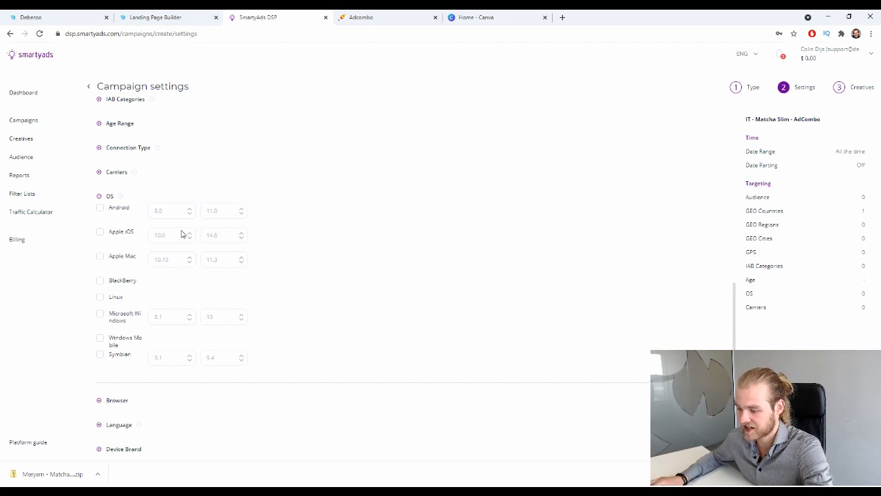
pyautogui.click(100, 255)
pyautogui.click(186, 261)
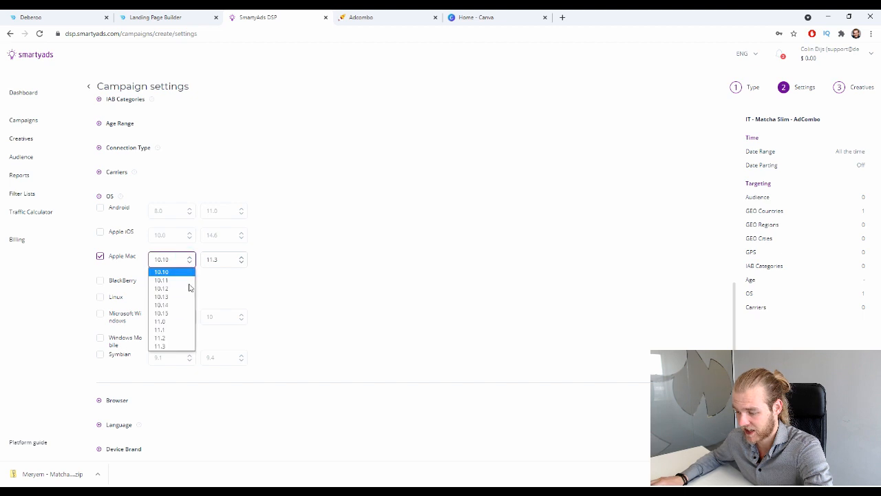
pyautogui.click(241, 260)
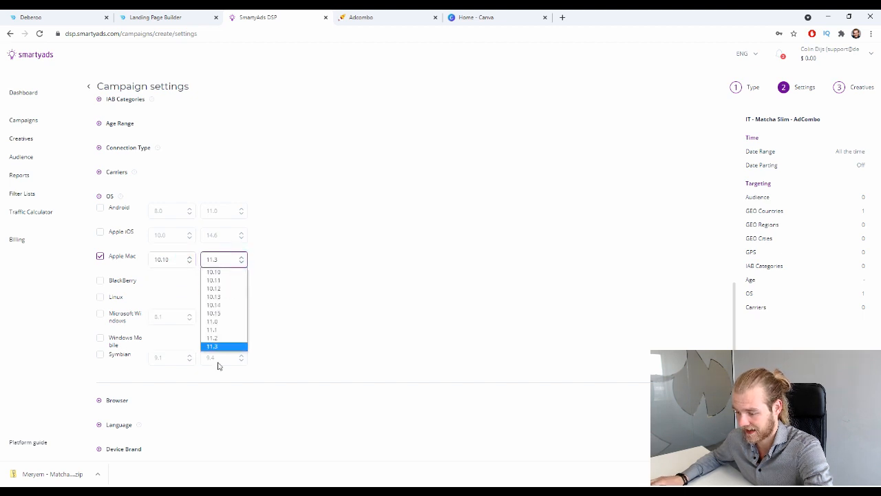
pyautogui.click(99, 256)
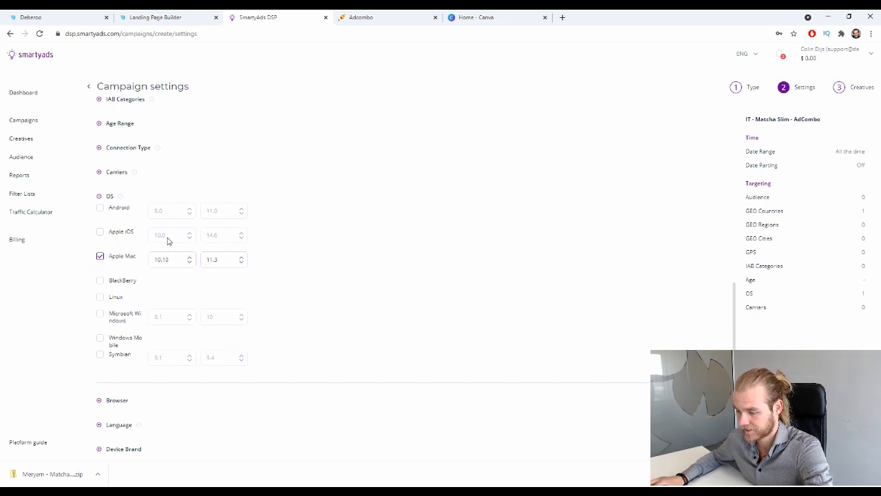
pyautogui.click(100, 256)
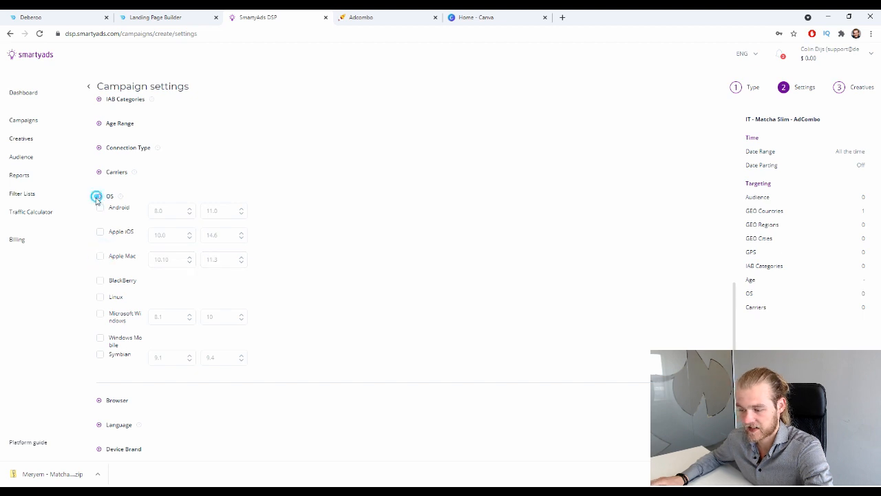
pyautogui.click(99, 196)
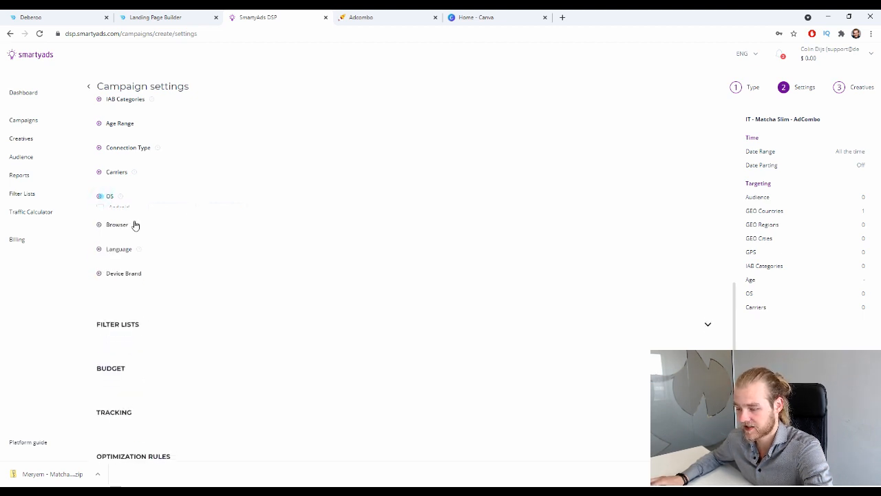
# Expand the language targeting and examine the browsers available for targeting, keeping All selected.
pyautogui.click(103, 248)
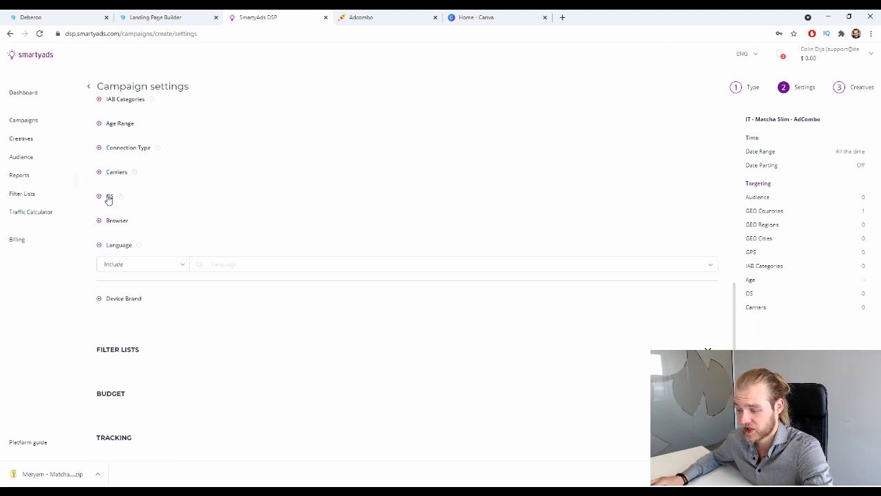
pyautogui.click(99, 220)
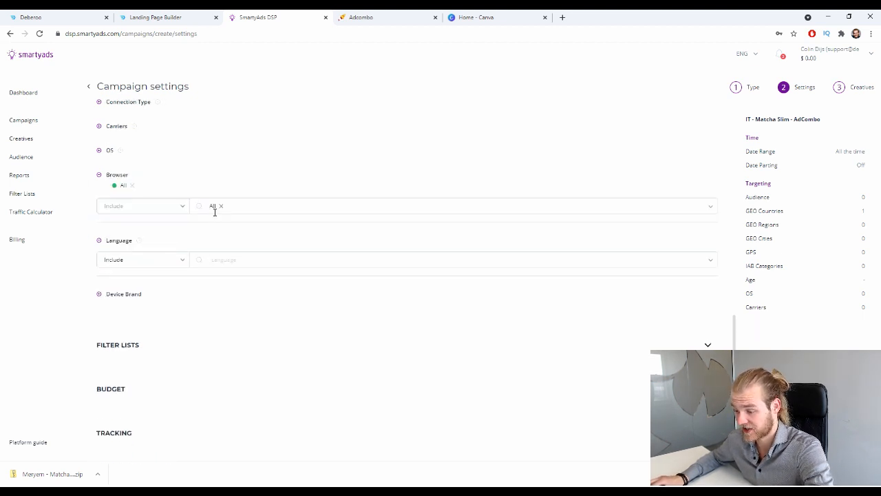
pyautogui.click(272, 254)
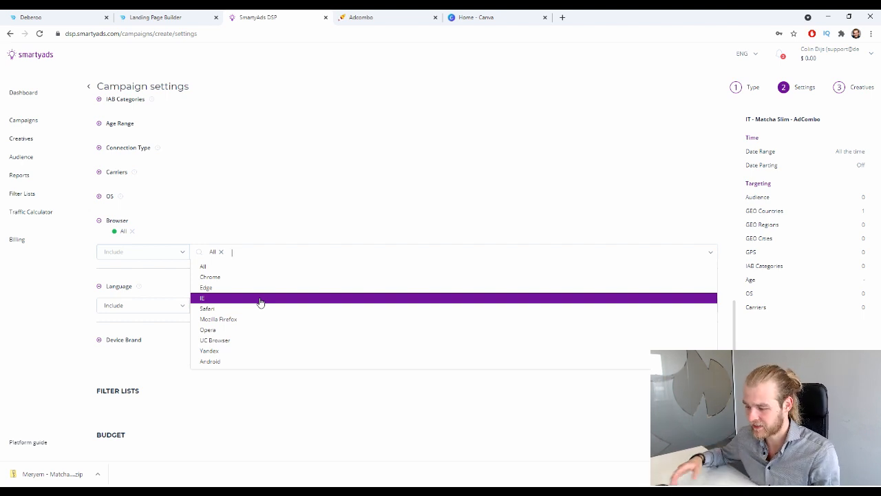
pyautogui.click(346, 138)
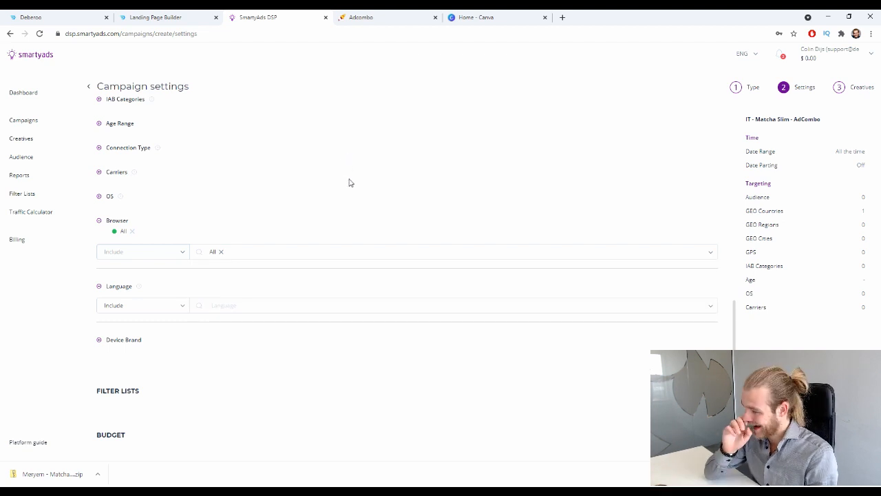
pyautogui.click(98, 221)
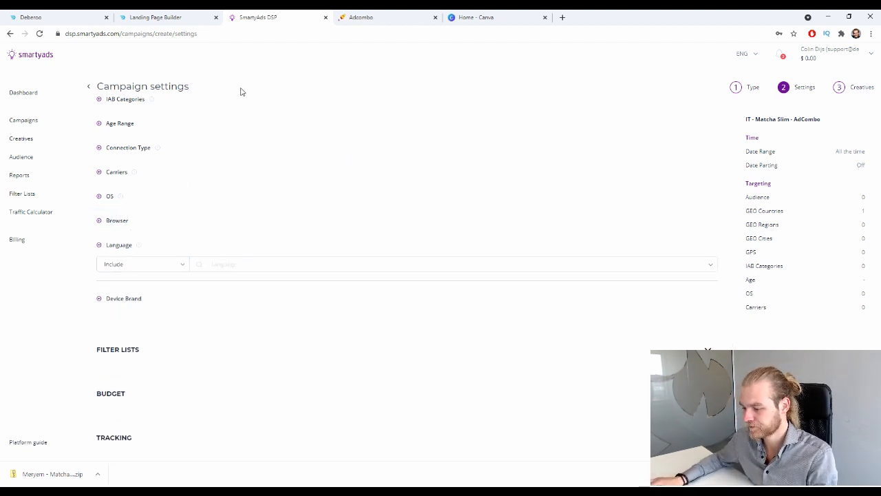
# Include Italian in the campaign's language targeting and collapse the language settings.
pyautogui.click(242, 265)
pyautogui.write('Ita')
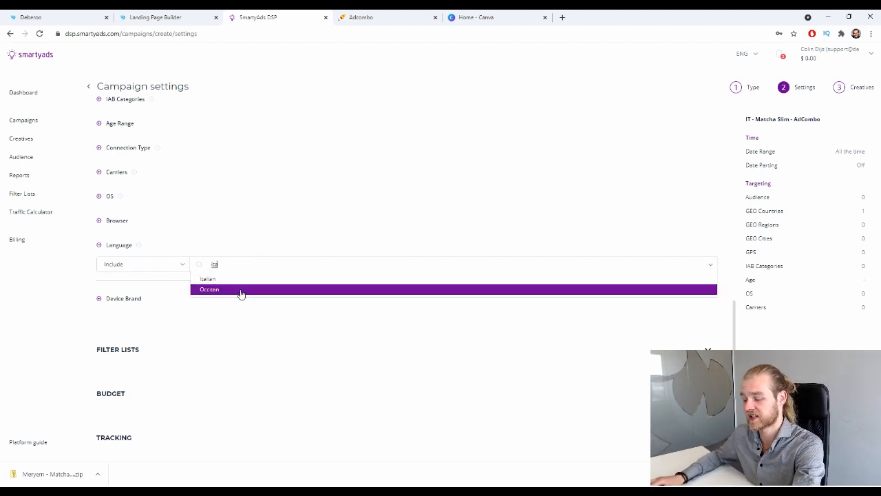
pyautogui.click(245, 277)
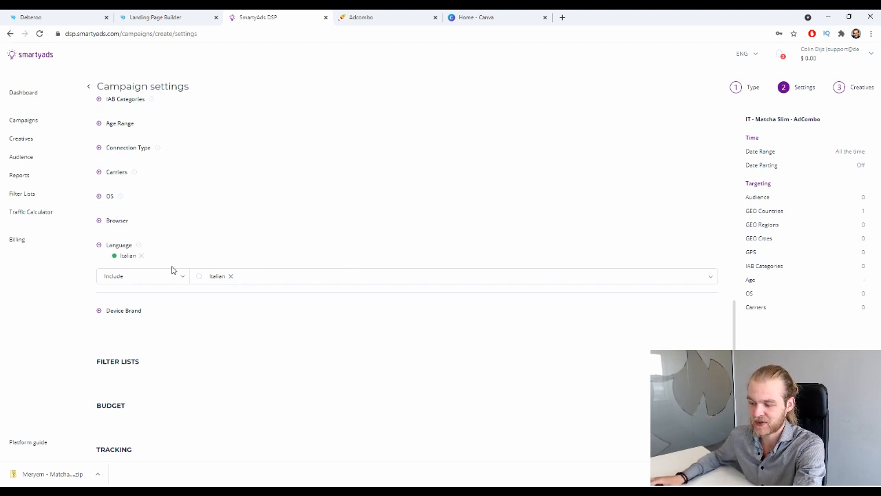
pyautogui.click(101, 245)
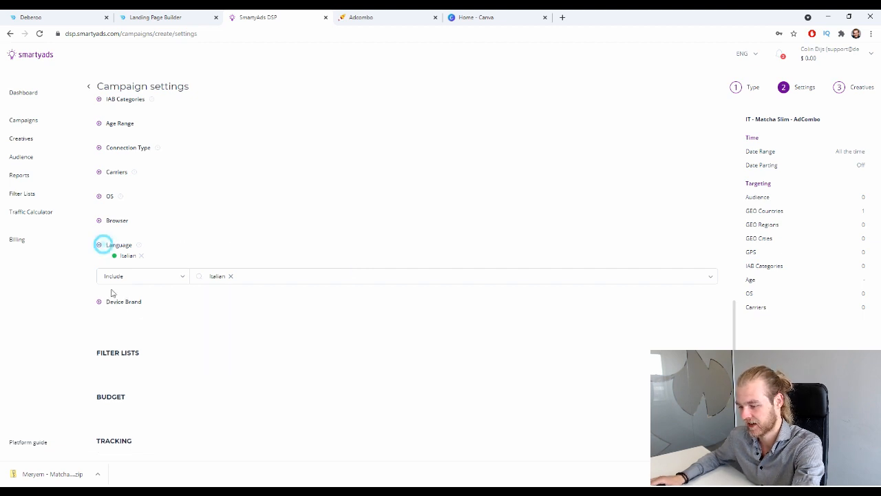
# Examine the list of device brands available for targeting without selecting any brand.
pyautogui.click(119, 269)
pyautogui.click(278, 287)
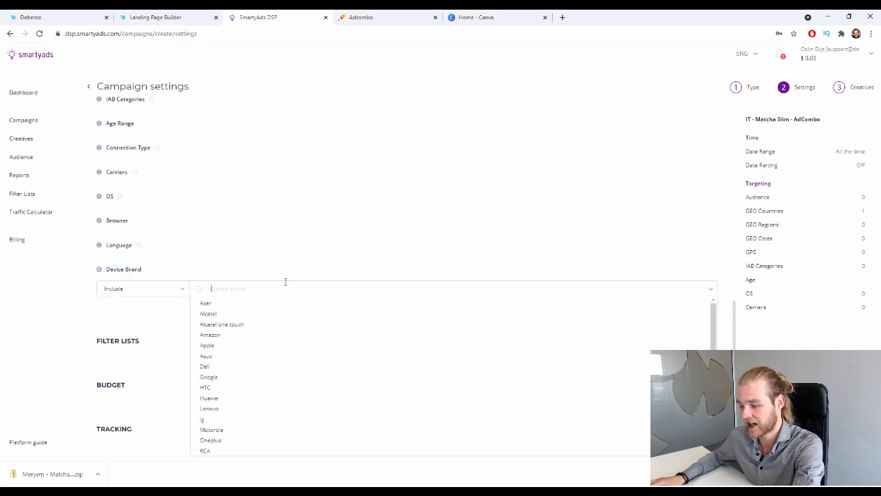
pyautogui.scroll(-5, 268, 335)
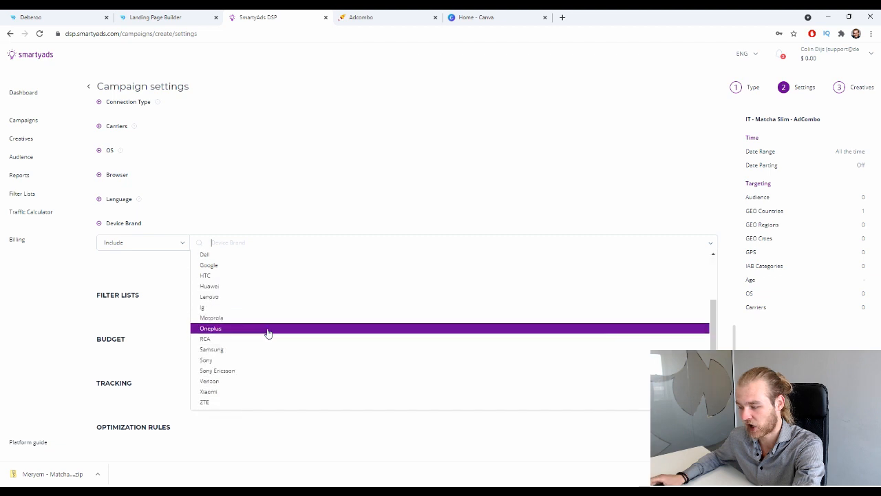
pyautogui.scroll(6, 255, 333)
pyautogui.scroll(-3, 251, 316)
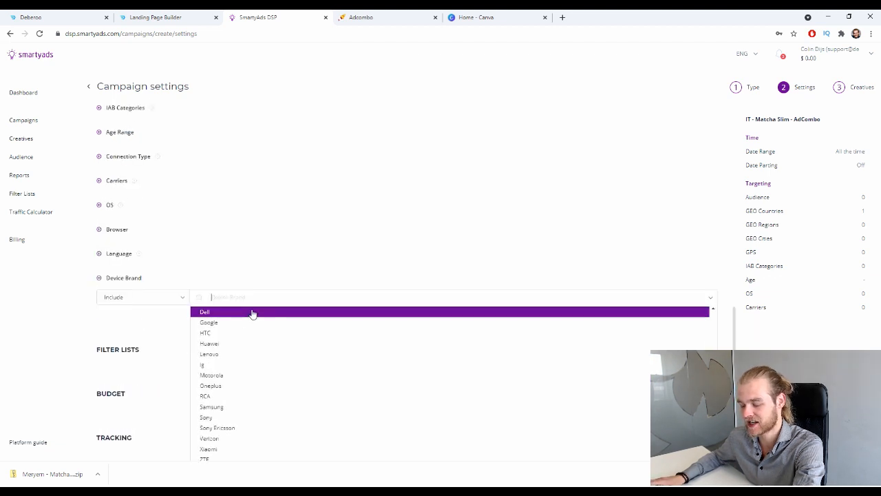
pyautogui.scroll(-2, 255, 305)
pyautogui.scroll(6, 255, 305)
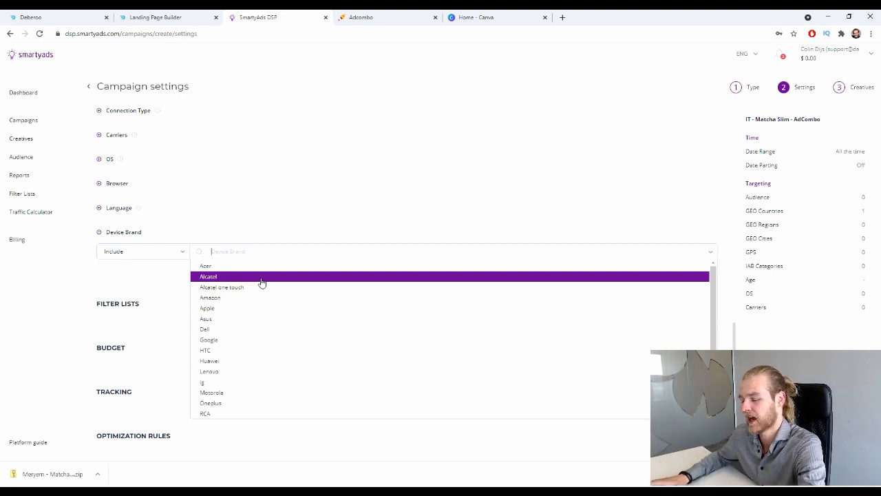
pyautogui.click(293, 218)
pyautogui.click(119, 233)
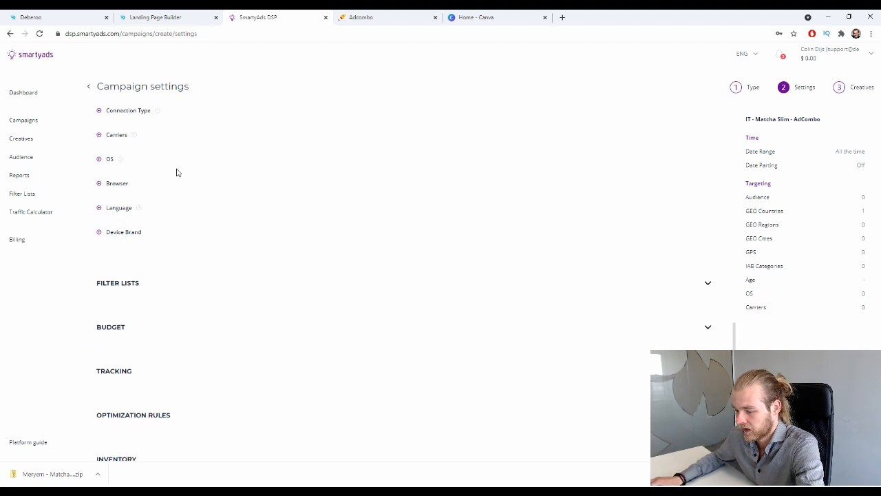
# Expand the Filter Lists section and collapse the Targeting section of the campaign settings.
pyautogui.scroll(-1, 317, 177)
pyautogui.click(716, 258)
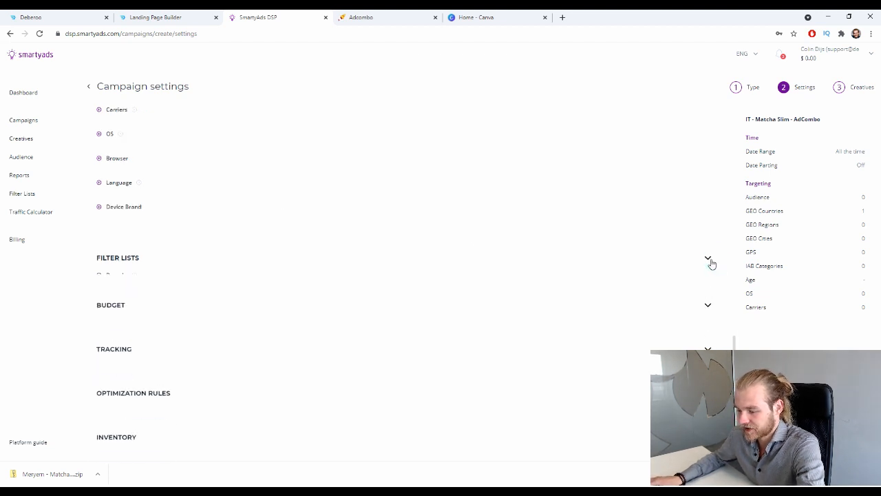
pyautogui.scroll(-2, 209, 177)
pyautogui.scroll(15, 124, 136)
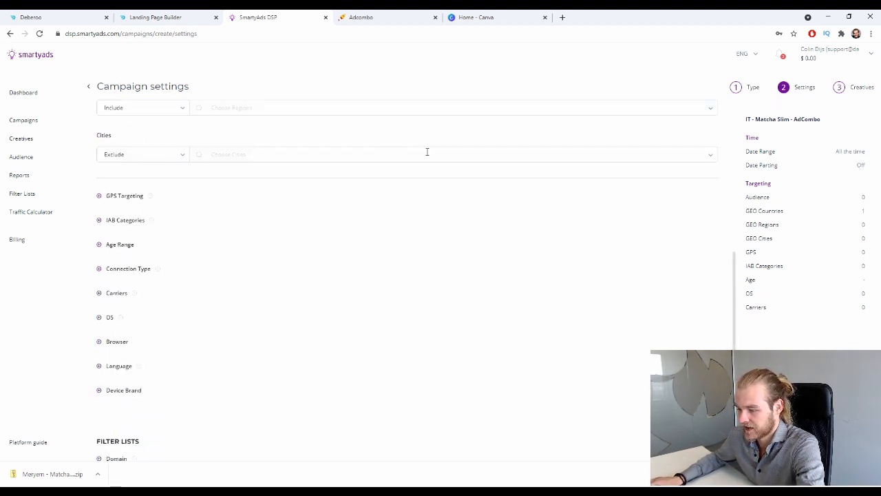
pyautogui.scroll(-5, 660, 206)
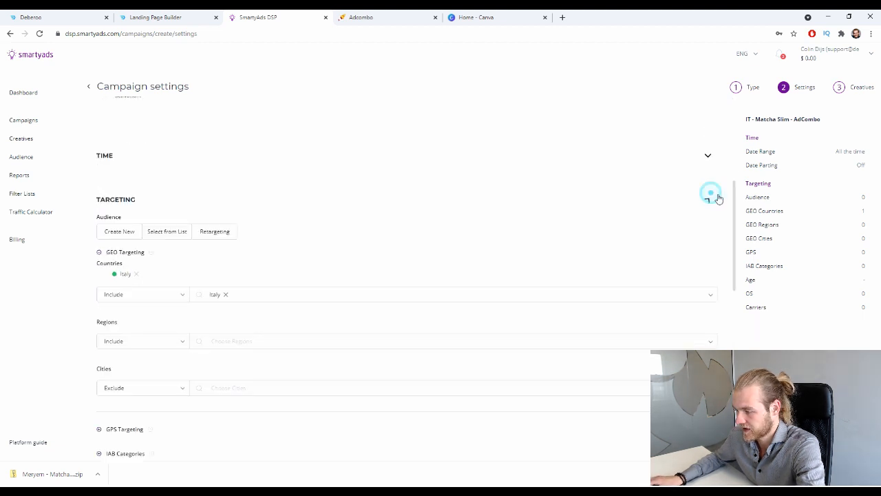
pyautogui.click(709, 198)
pyautogui.scroll(-2, 413, 165)
# Examine the Domain filter's options for a new list and for selecting an existing list, leaving both unfilled.
pyautogui.click(108, 171)
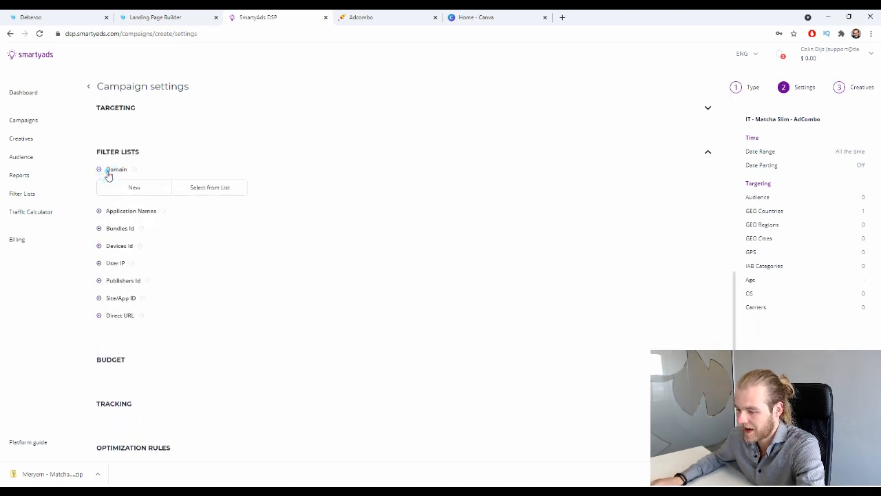
pyautogui.click(153, 191)
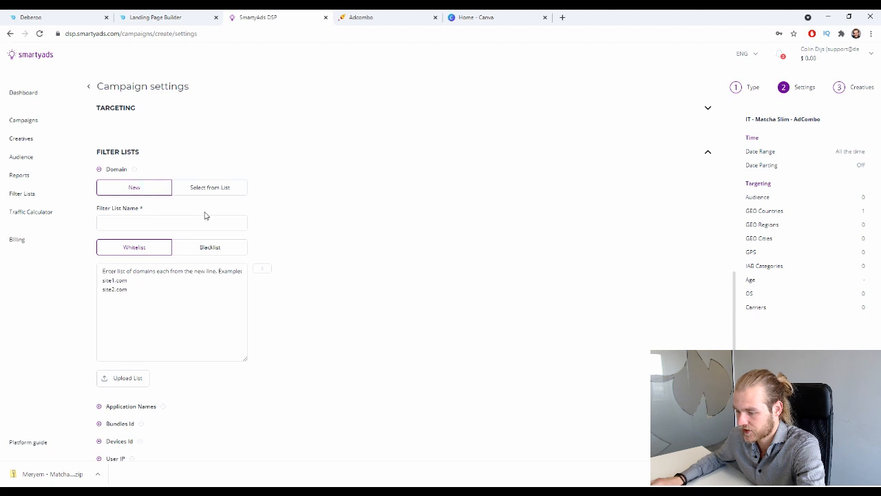
pyautogui.click(231, 195)
pyautogui.click(155, 192)
pyautogui.click(219, 192)
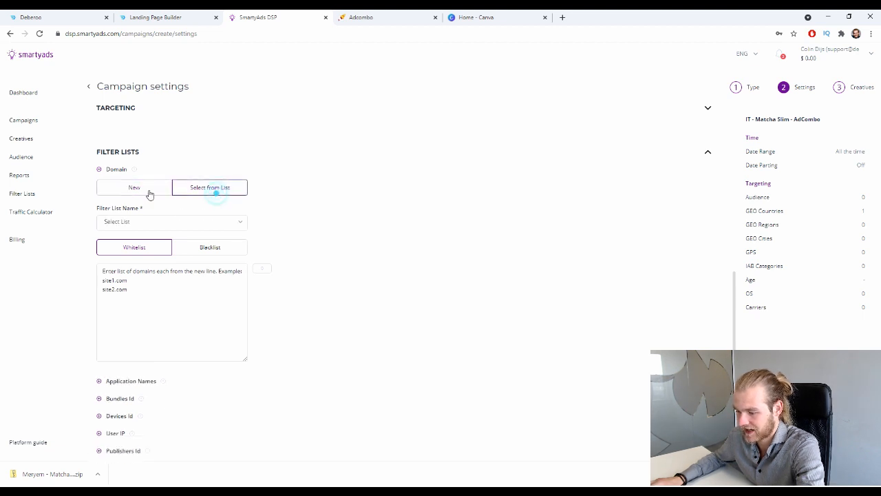
pyautogui.click(147, 191)
pyautogui.click(108, 172)
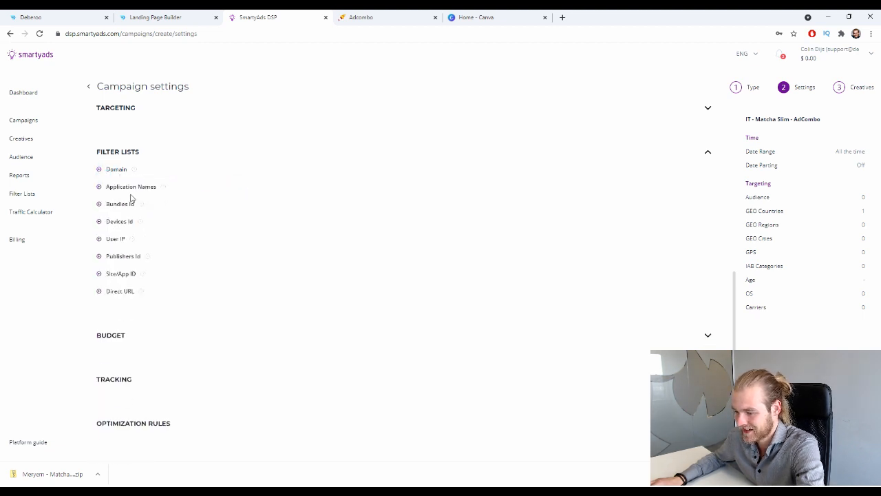
# Check the filter list options for Application Names, Bundles Id and Devices Id without adding any list.
pyautogui.click(129, 188)
pyautogui.click(130, 189)
pyautogui.click(127, 204)
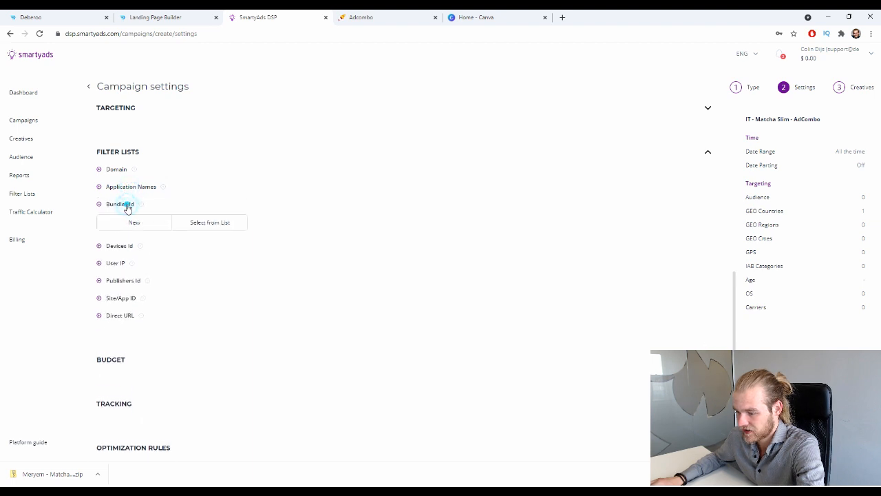
pyautogui.click(126, 204)
pyautogui.click(122, 221)
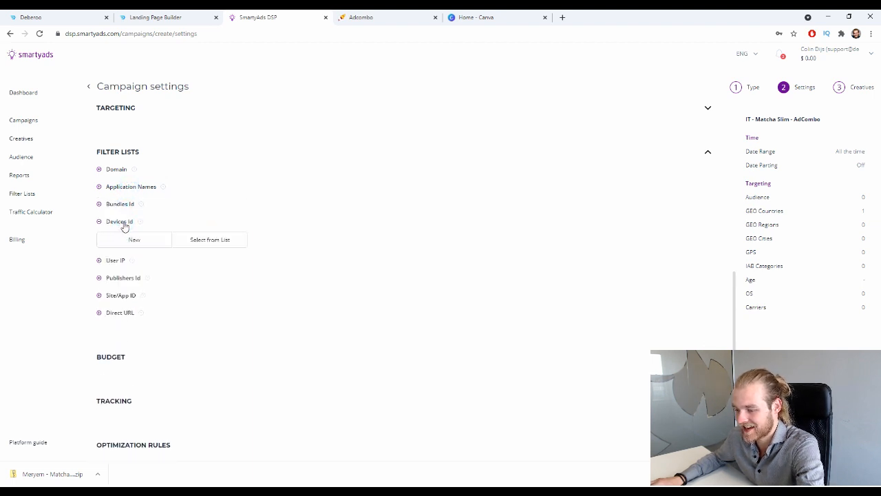
pyautogui.click(122, 222)
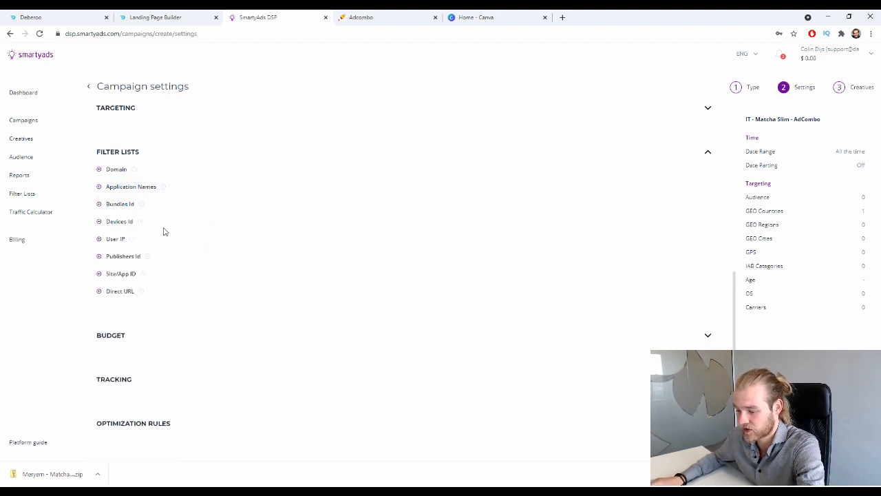
# Check the filter list options for Publishers Id, Site/App ID and Direct URL, and collapse the Filter Lists section.
pyautogui.click(118, 256)
pyautogui.click(118, 256)
pyautogui.click(119, 275)
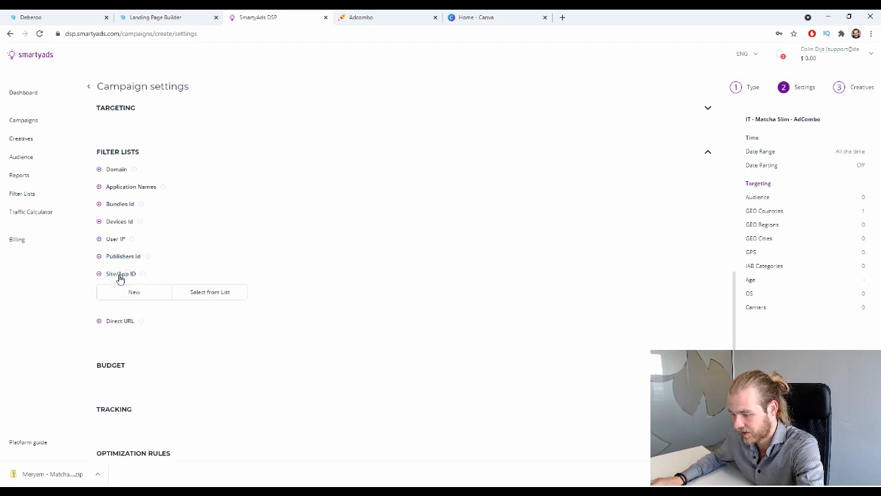
pyautogui.click(118, 275)
pyautogui.click(118, 292)
pyautogui.click(124, 293)
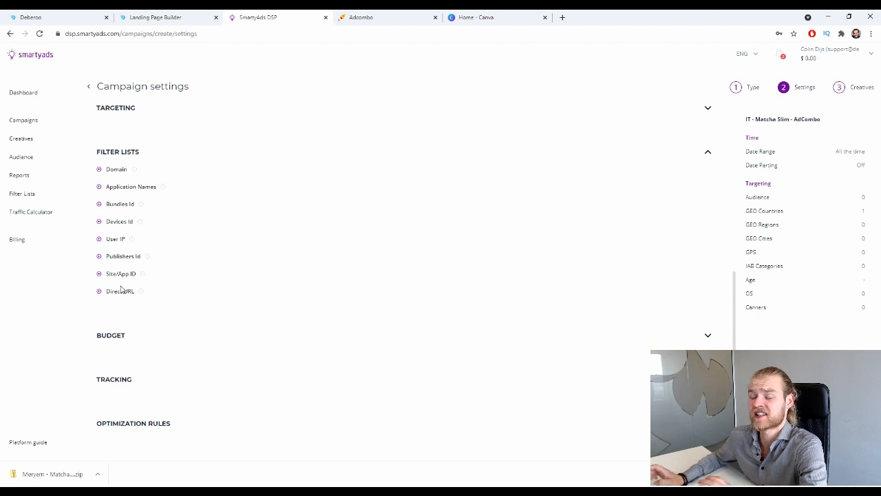
pyautogui.click(712, 152)
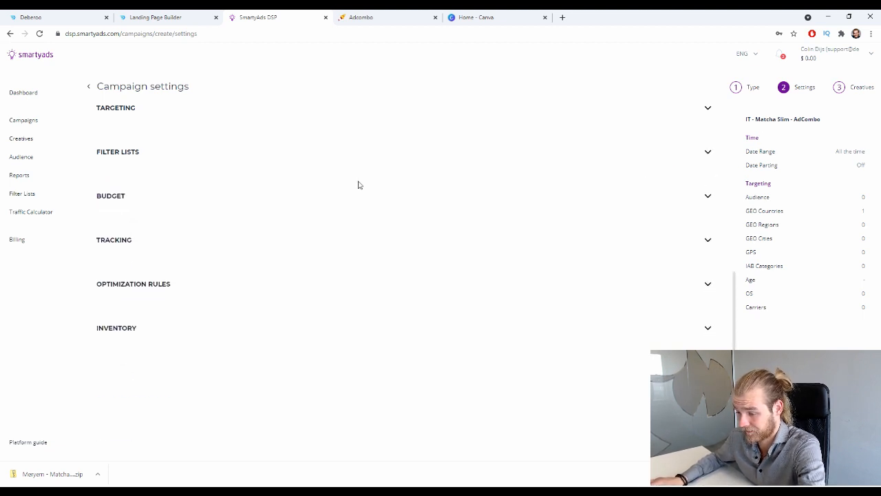
# Compare the Impressions strategy in the budget settings, keep the Budget strategy and set the daily budget to $250.
pyautogui.click(703, 195)
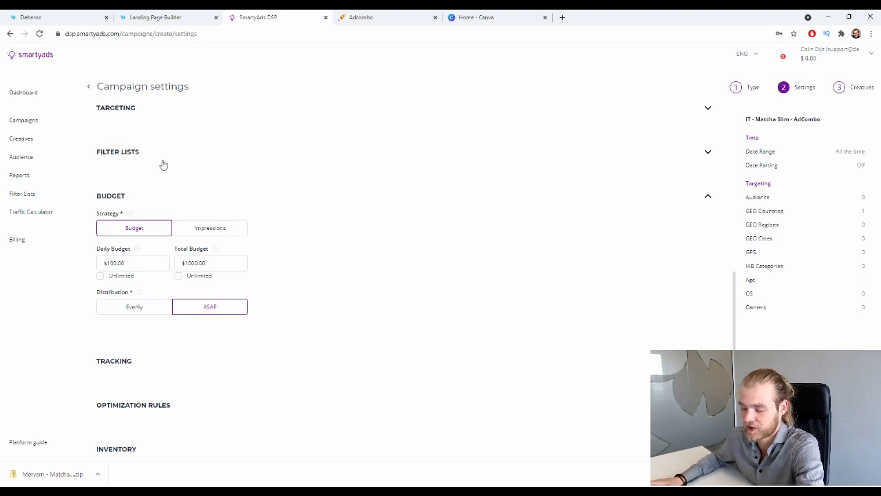
pyautogui.click(227, 228)
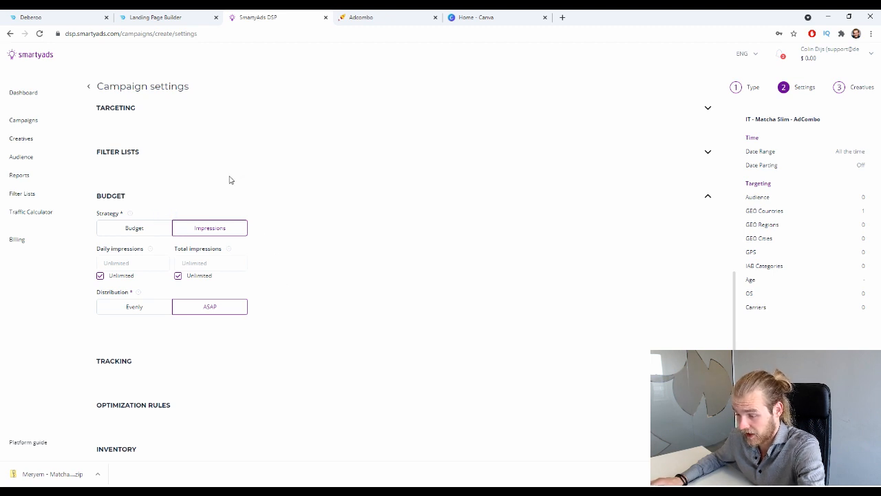
pyautogui.click(129, 227)
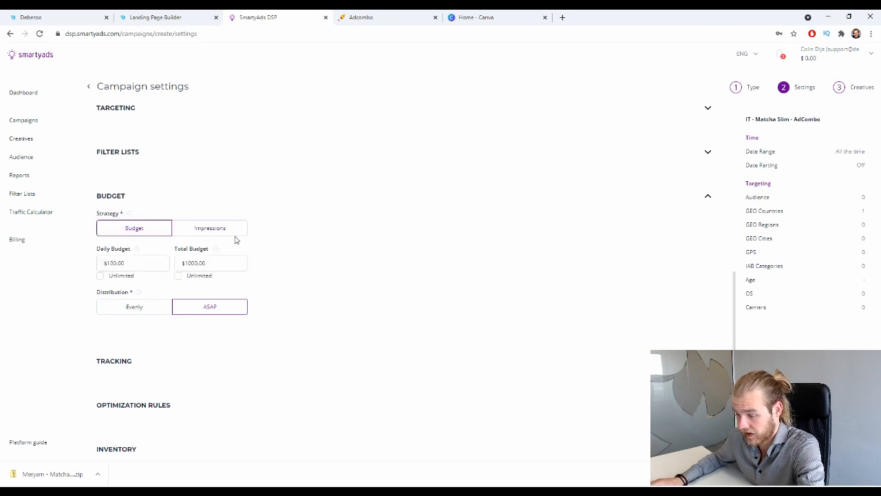
pyautogui.tripleClick(161, 263)
pyautogui.write('250')
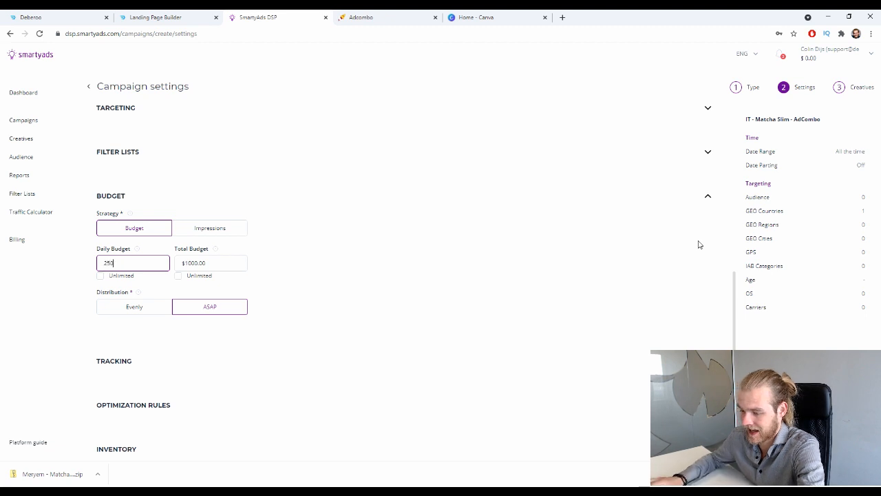
pyautogui.click(352, 252)
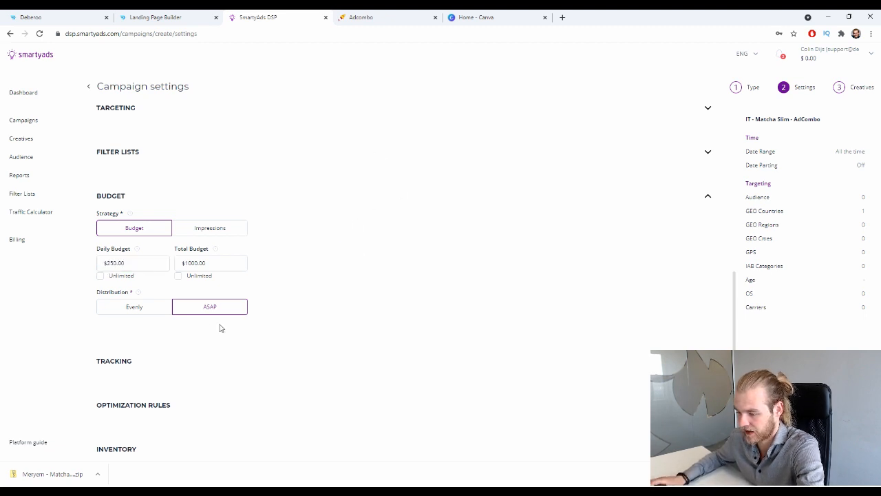
# Make the total budget unlimited with Evenly as the distribution, and collapse the Budget section.
pyautogui.click(177, 275)
pyautogui.scroll(-1, 258, 273)
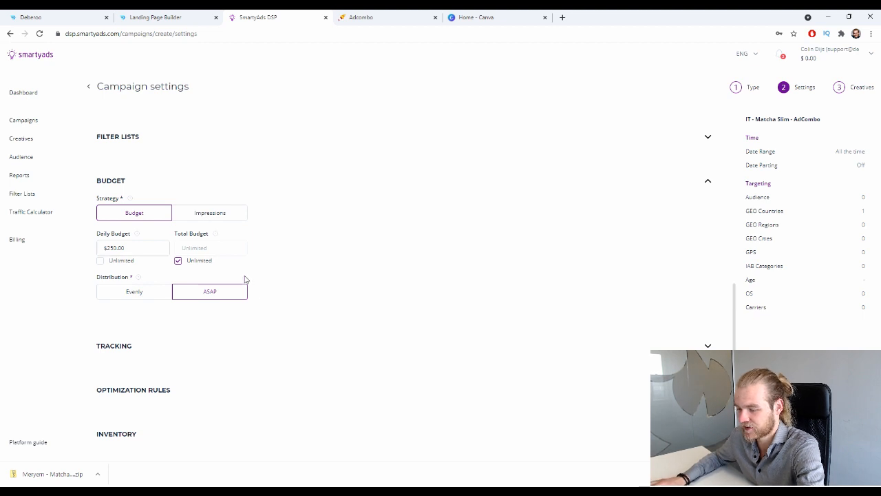
pyautogui.click(169, 293)
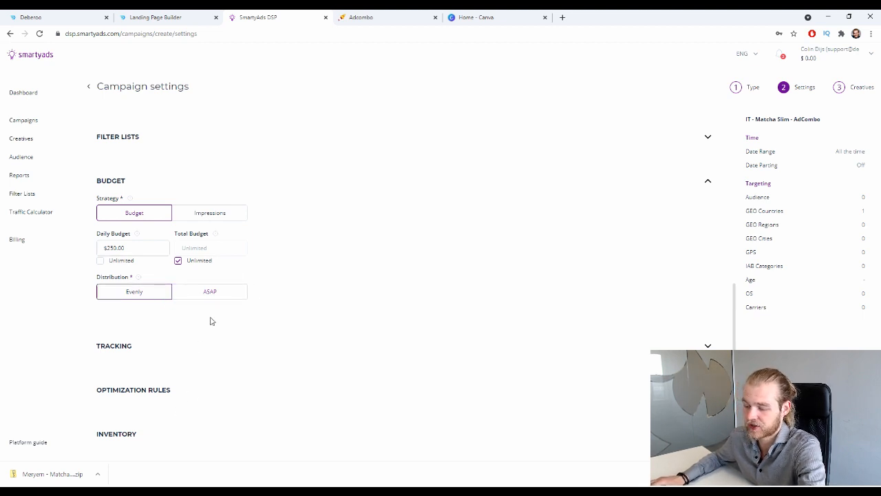
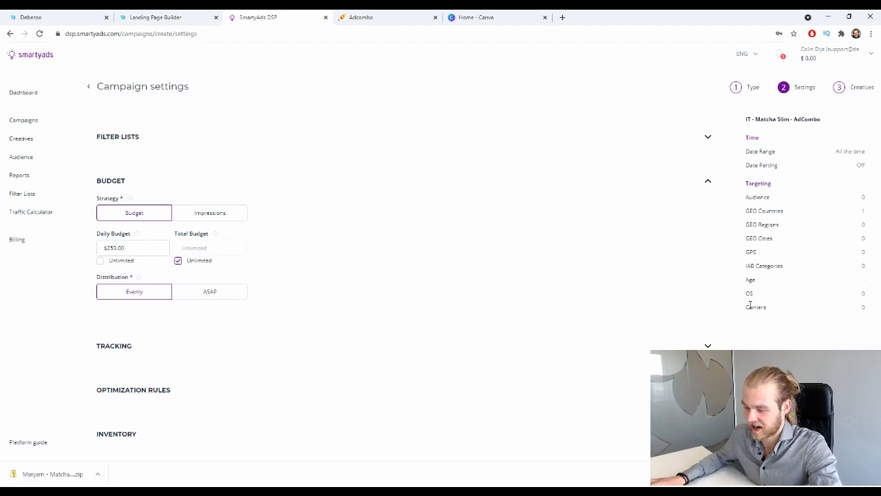
pyautogui.click(708, 181)
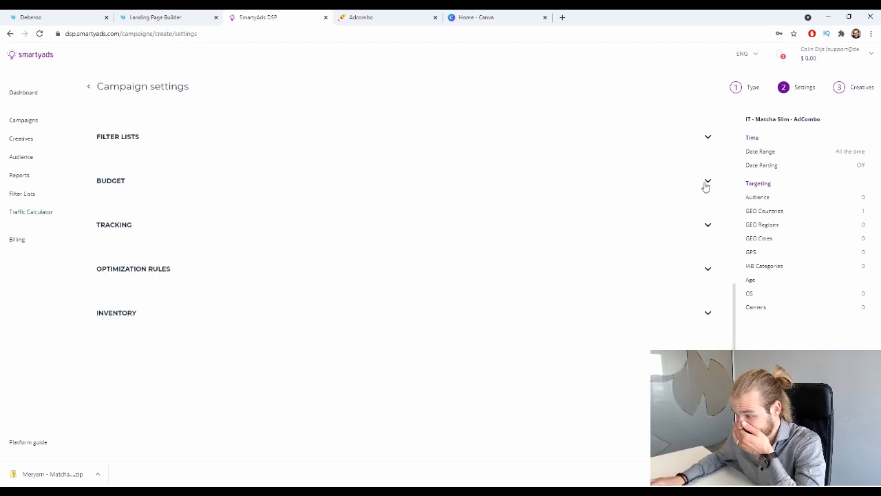
# Try to open the campaign's Tracking settings.
pyautogui.click(706, 224)
pyautogui.click(703, 220)
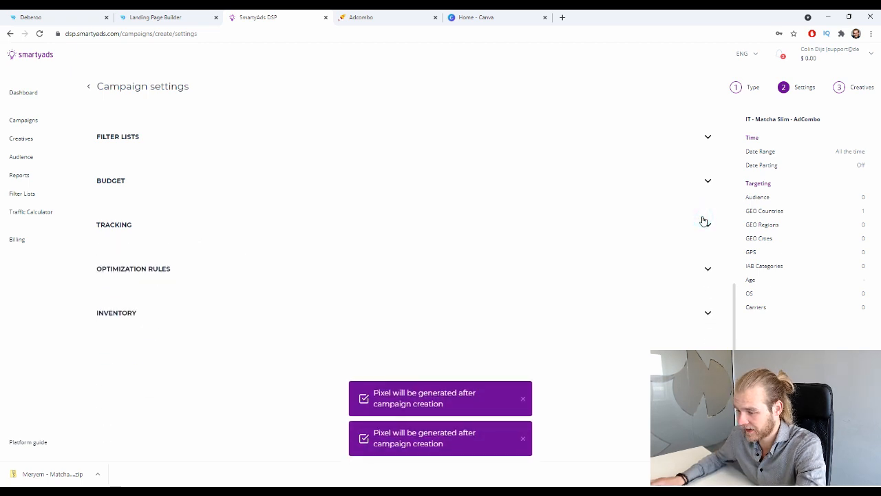
pyautogui.click(703, 220)
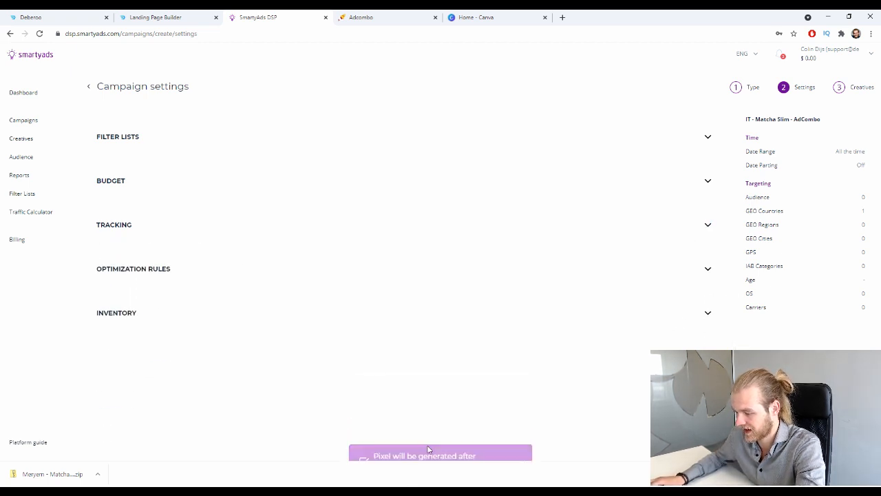
# Expand the optimization rules and examine the rule name field and time range options, keeping Last day selected.
pyautogui.click(708, 269)
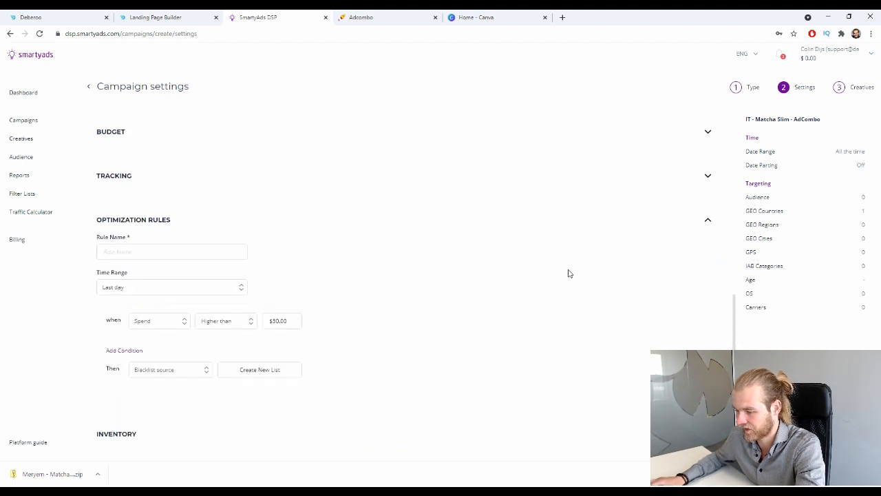
pyautogui.click(196, 248)
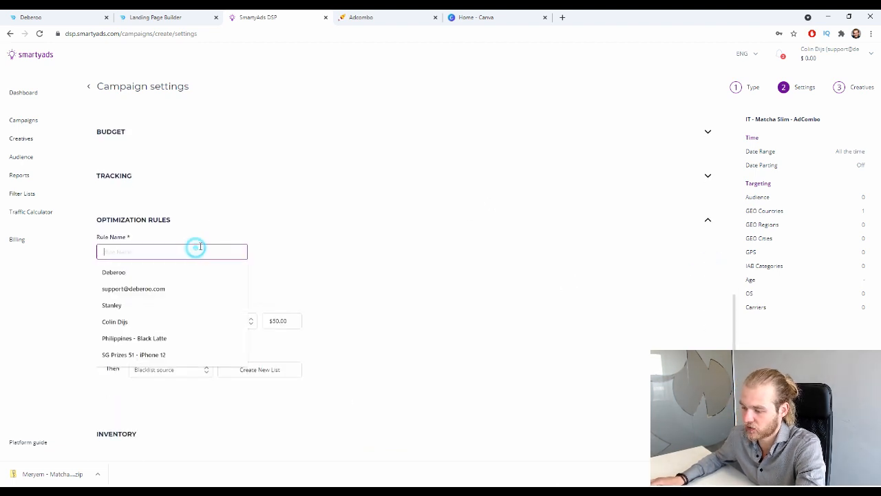
pyautogui.click(367, 221)
pyautogui.click(382, 224)
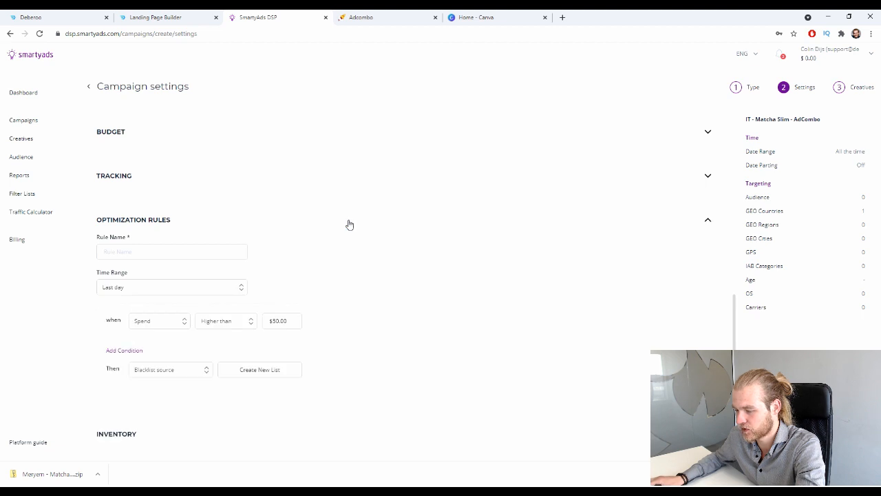
pyautogui.click(235, 287)
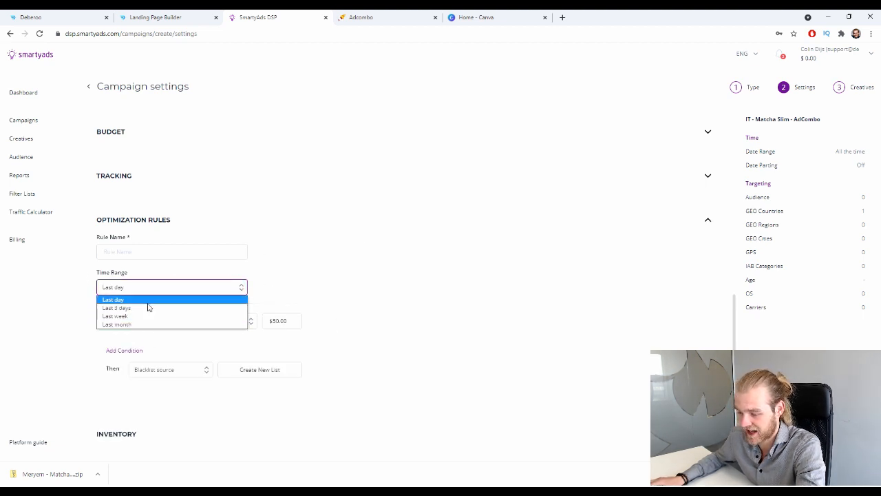
pyautogui.click(368, 285)
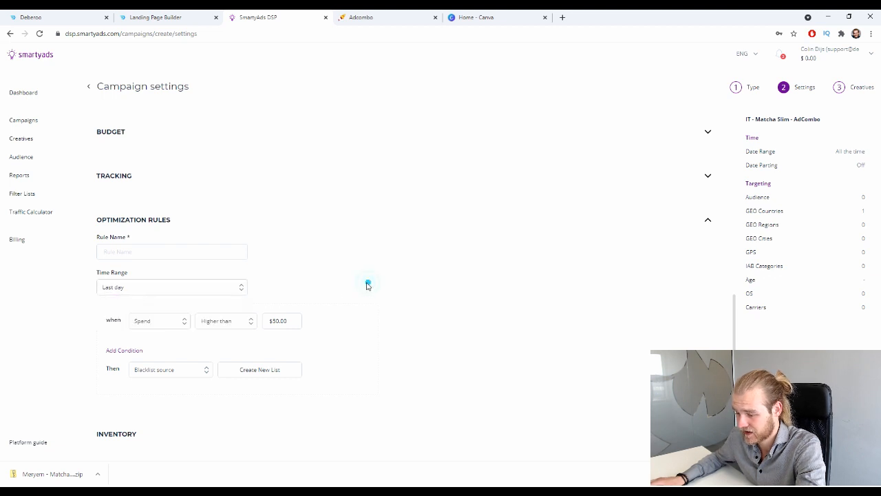
# Examine the optimization rule's metric, comparison, amount and source action options without changing them, and collapse the Optimization Rules section.
pyautogui.click(162, 322)
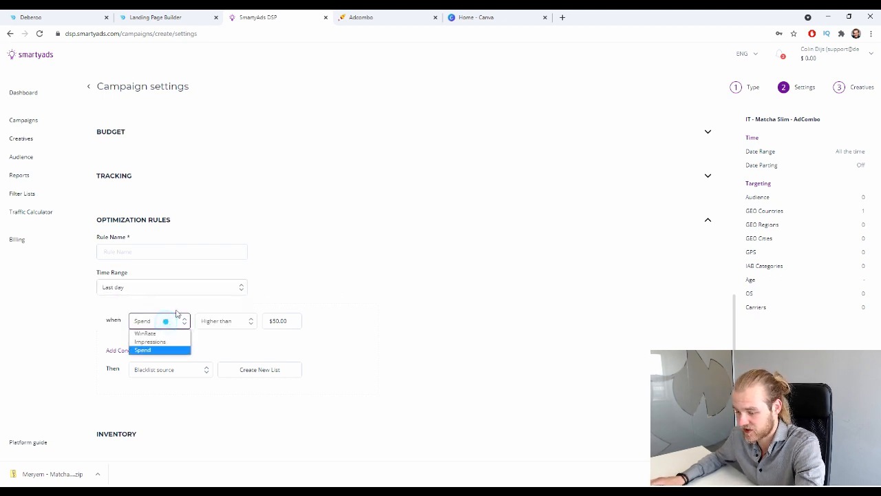
pyautogui.click(235, 324)
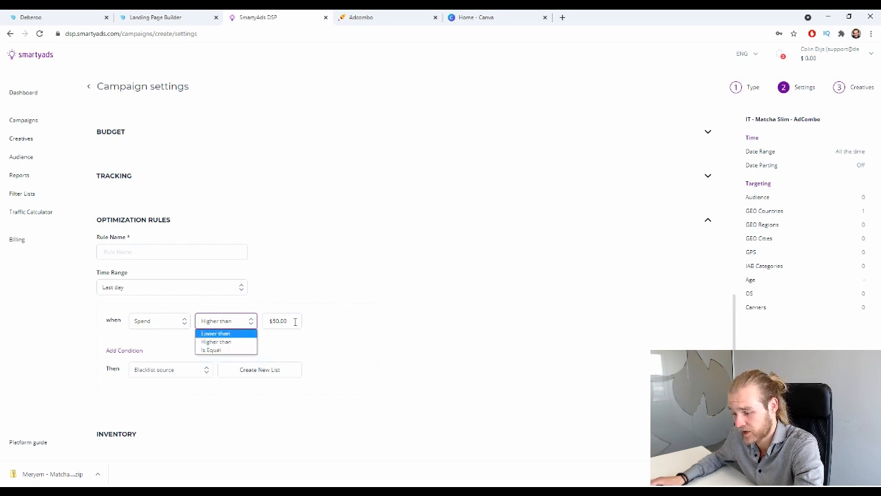
pyautogui.click(278, 321)
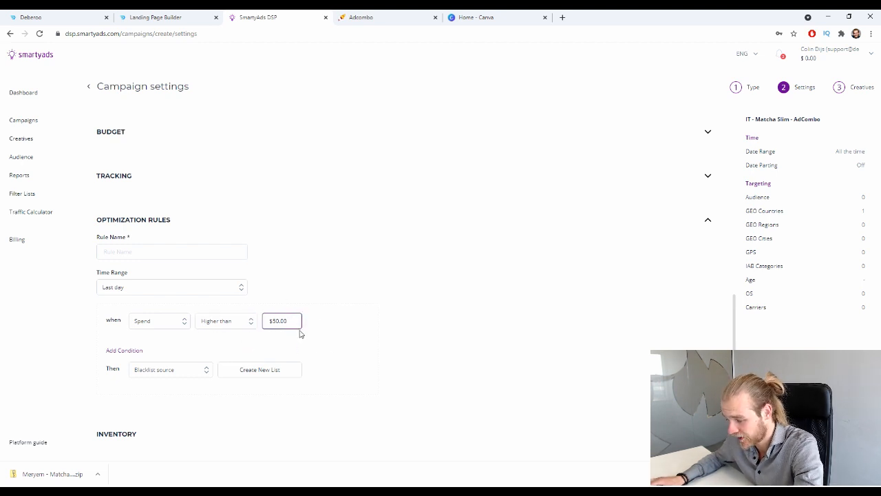
pyautogui.click(163, 371)
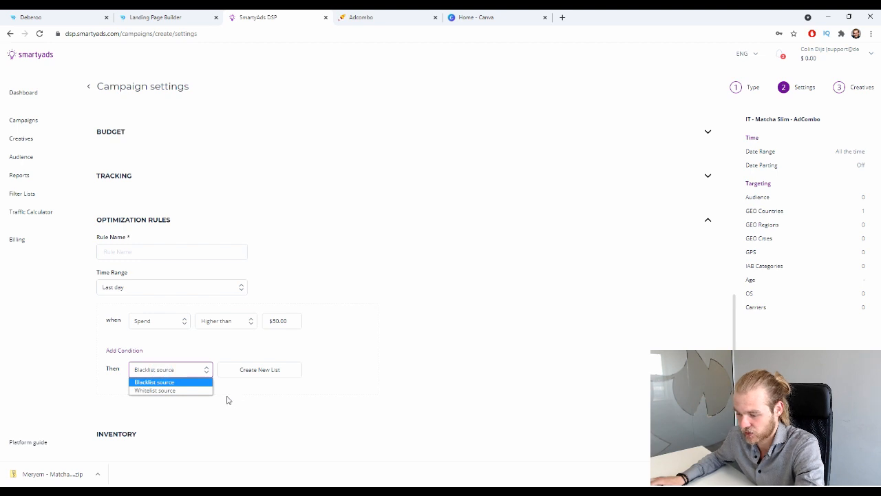
pyautogui.click(389, 365)
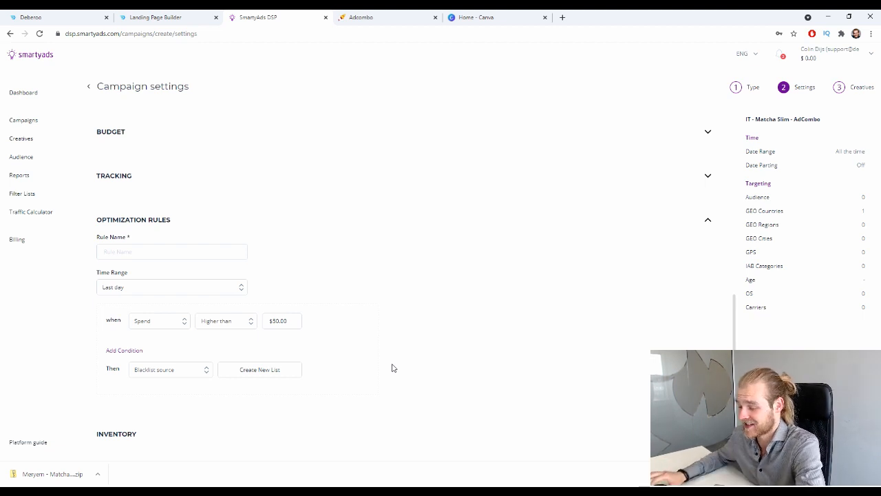
pyautogui.click(709, 219)
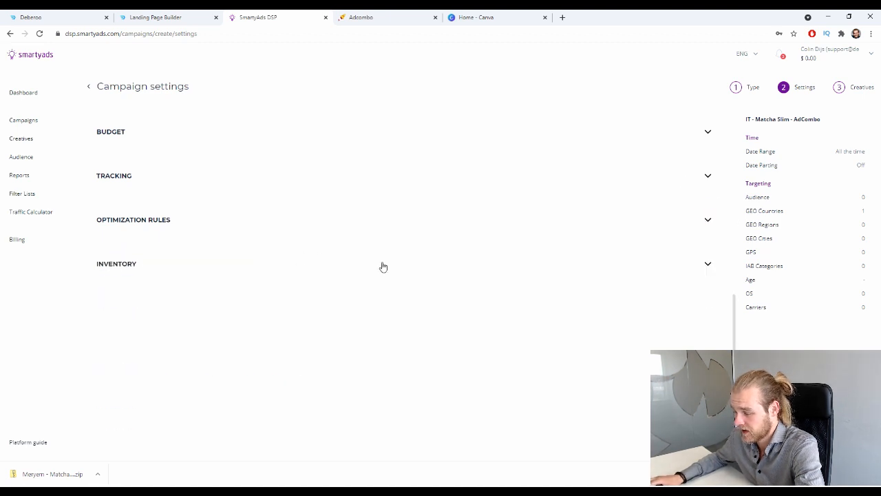
# Expand the Inventory section, examine the direct deals' Deal ID and bid price fields, and collapse the section.
pyautogui.click(708, 263)
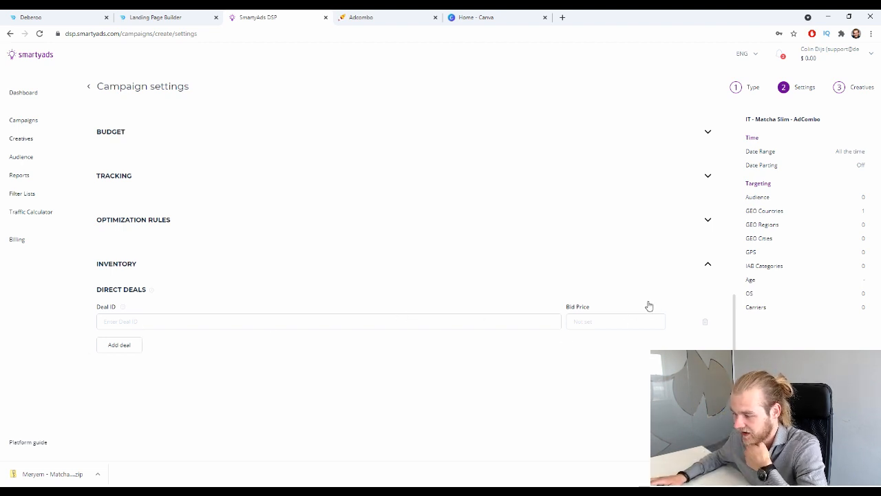
pyautogui.click(289, 319)
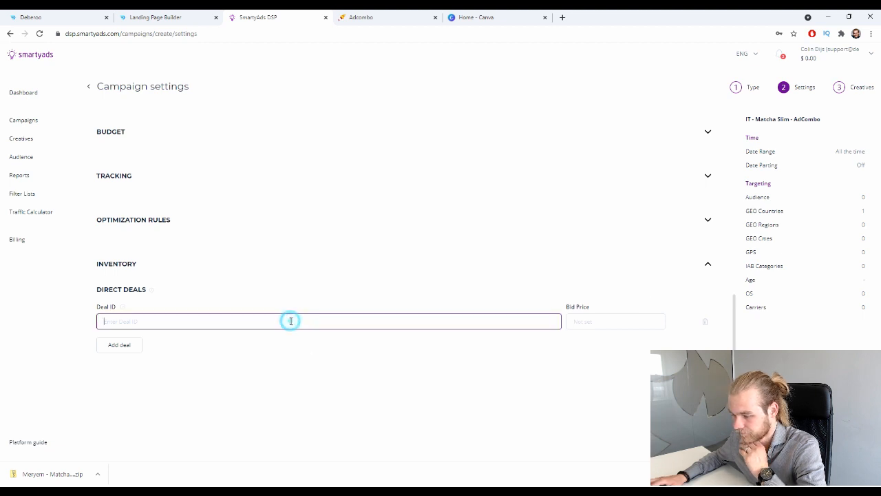
pyautogui.click(707, 263)
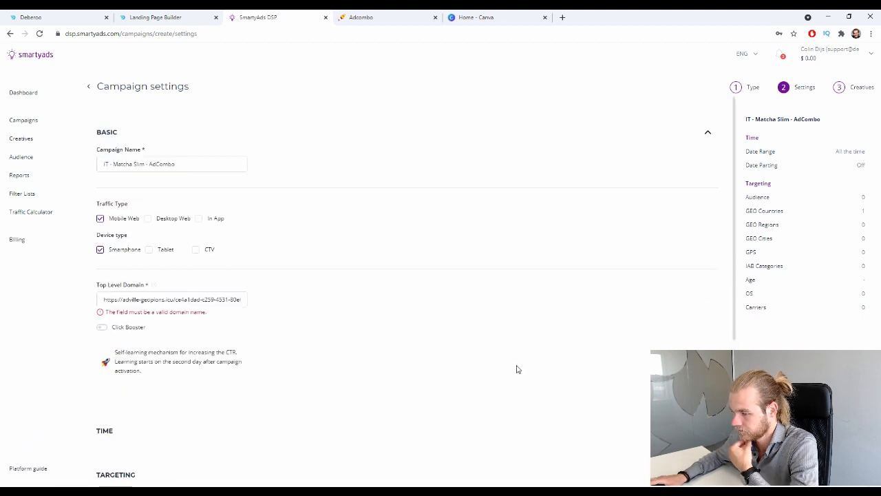
pyautogui.click(147, 297)
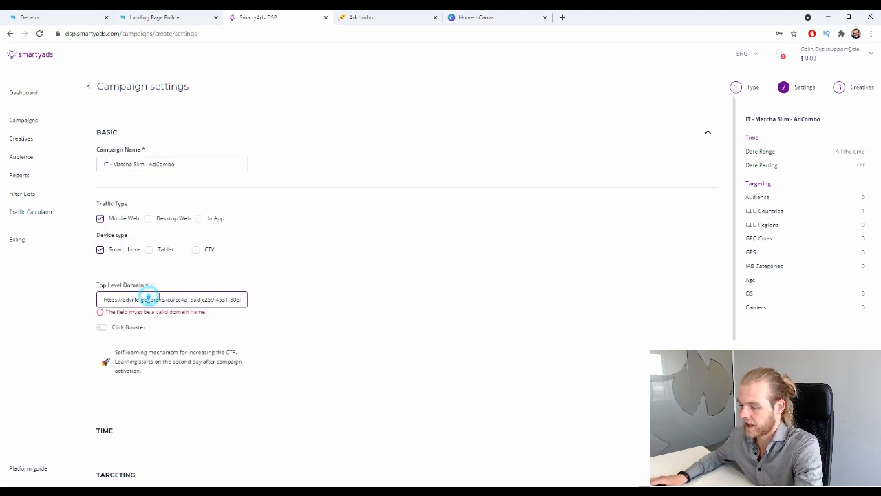
pyautogui.hotkey('ctrl', 'a')
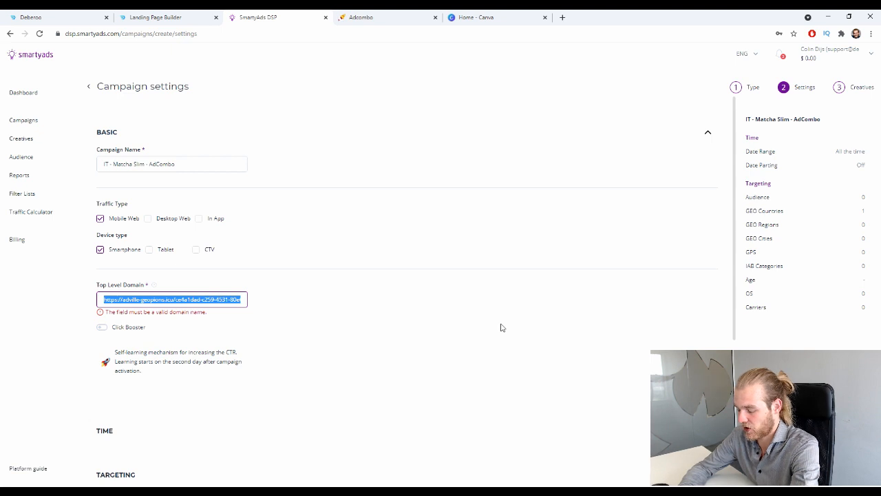
pyautogui.write('https:deberoo.com')
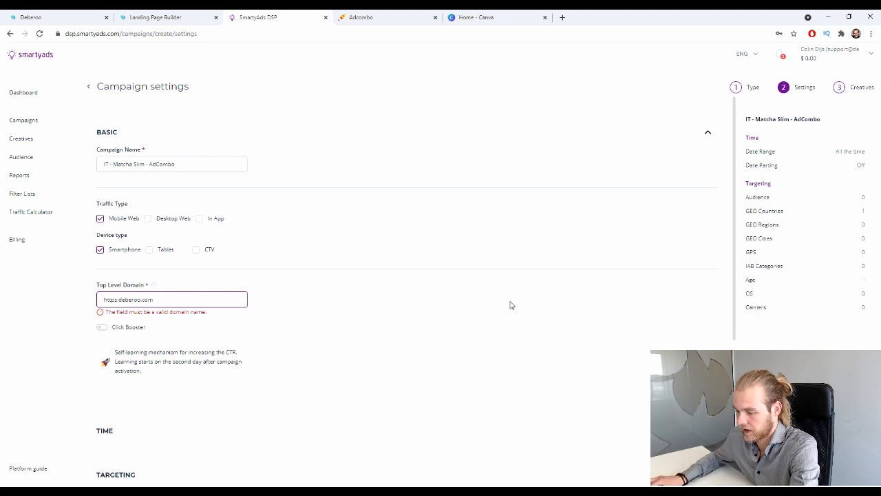
pyautogui.click(510, 301)
pyautogui.click(178, 298)
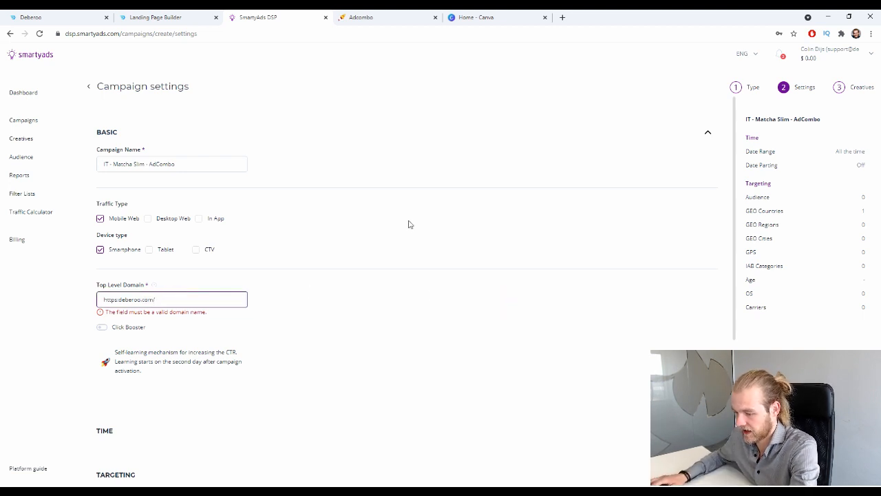
pyautogui.click(429, 294)
pyautogui.click(120, 299)
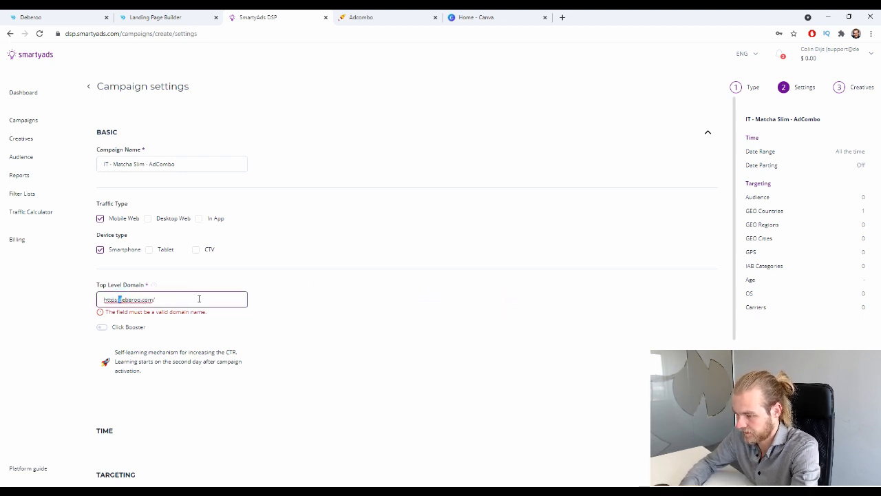
pyautogui.write('//d')
pyautogui.click(269, 305)
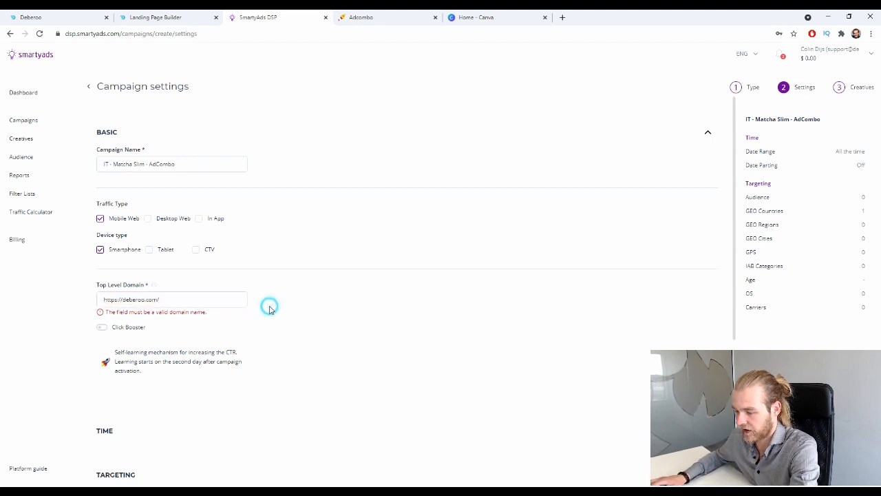
pyautogui.tripleClick(233, 298)
pyautogui.write('www.')
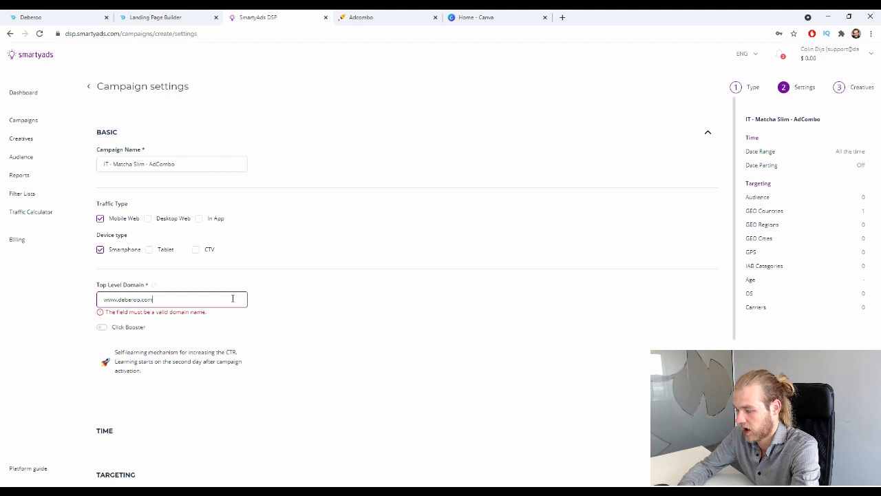
pyautogui.click(287, 316)
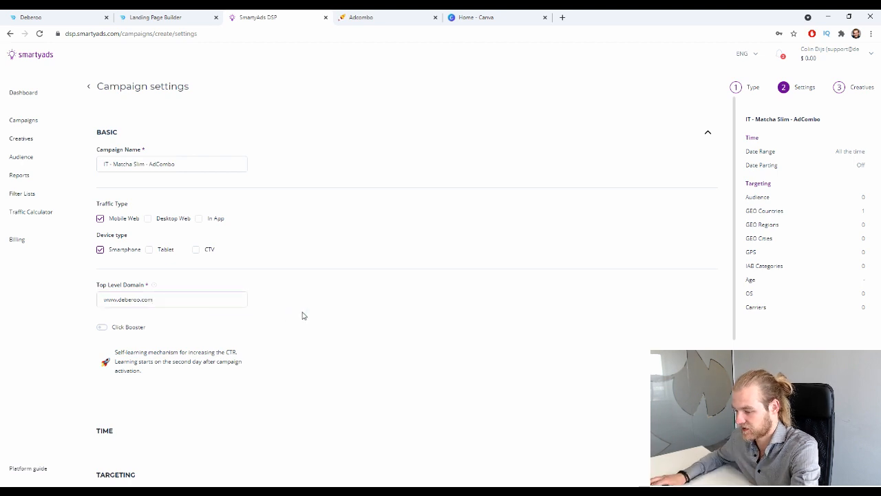
# Continue to the campaign's creatives stage and add a new creative using the Upload option.
pyautogui.scroll(-2, 289, 320)
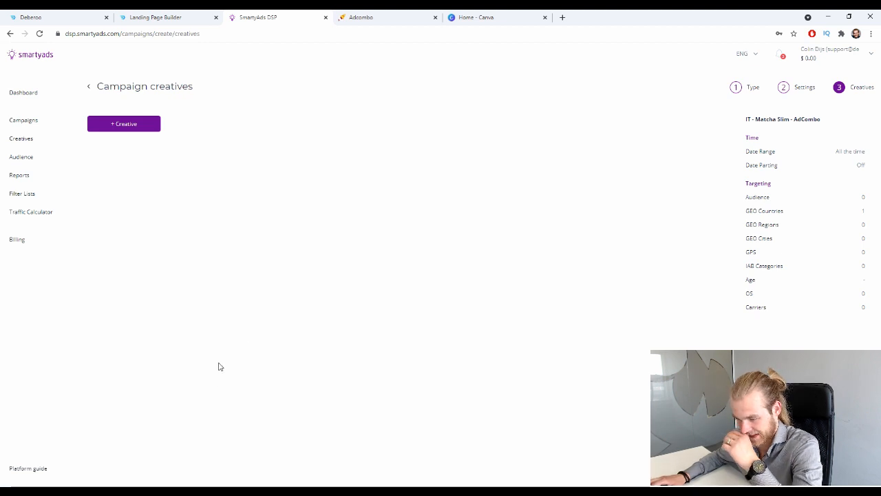
pyautogui.click(134, 128)
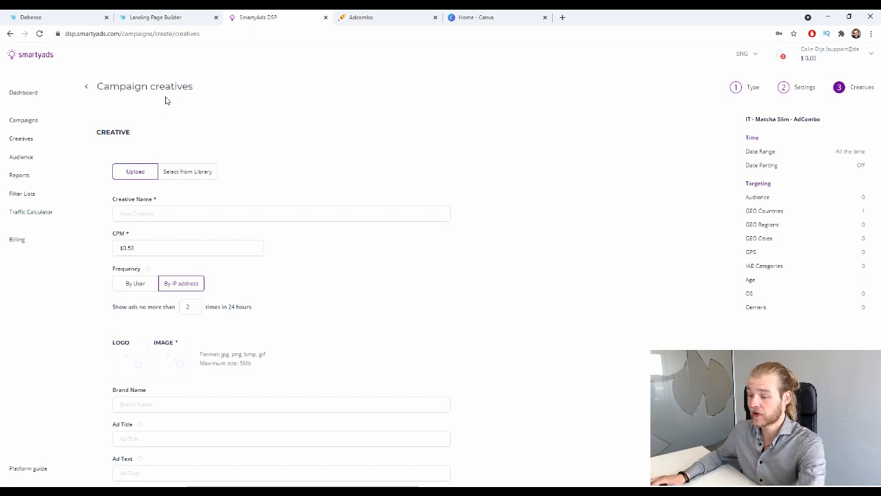
pyautogui.click(125, 171)
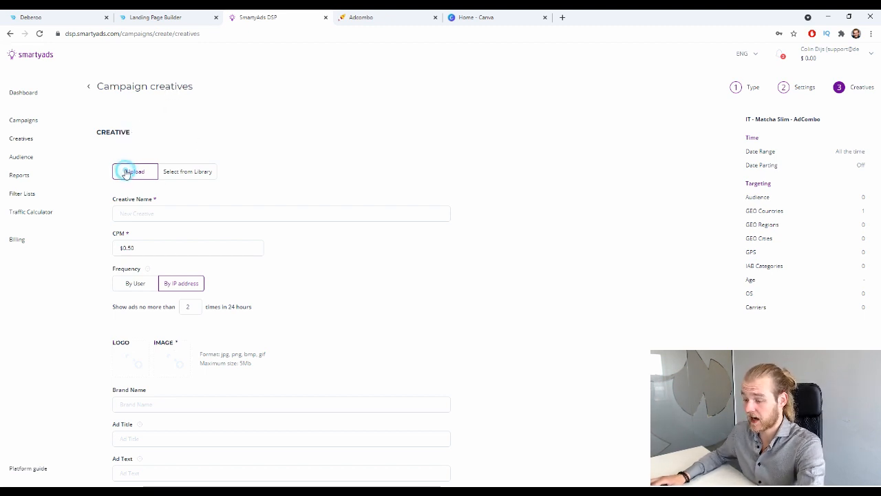
# Select the existing Deberooo creative from the library and examine its preview.
pyautogui.click(211, 180)
pyautogui.scroll(-4, 216, 182)
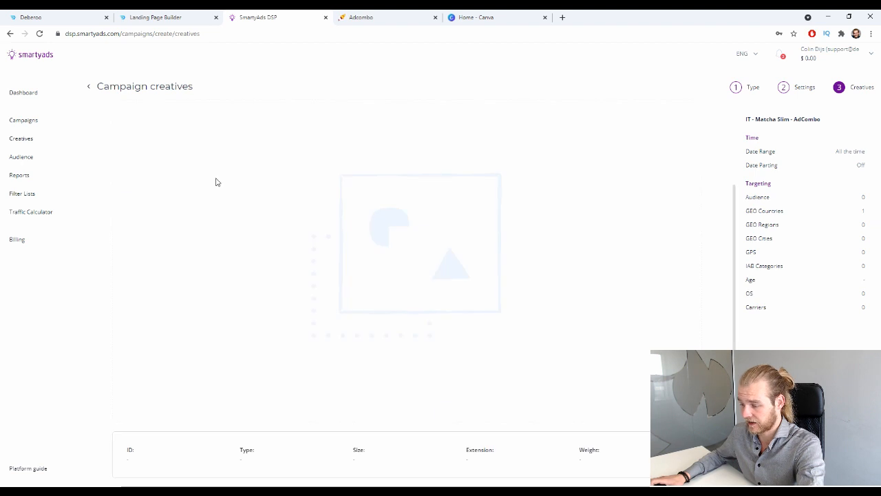
pyautogui.scroll(2, 372, 257)
pyautogui.scroll(-2, 305, 352)
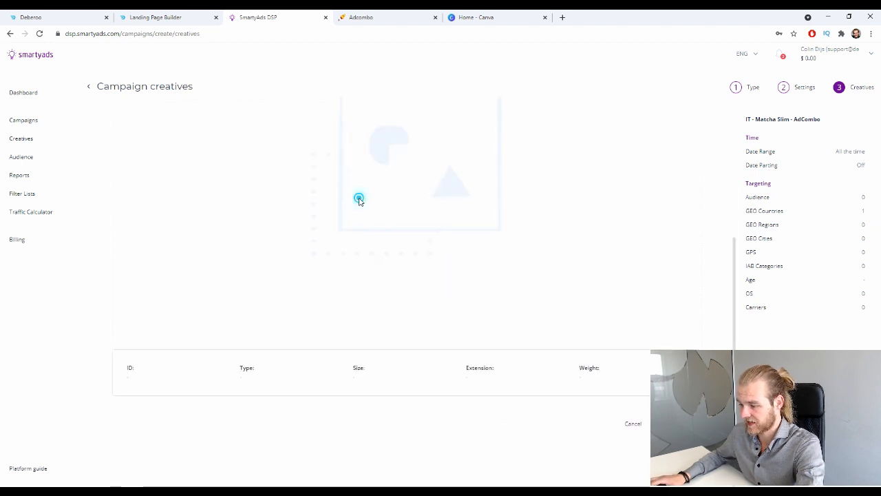
pyautogui.scroll(3, 359, 203)
pyautogui.scroll(-2, 358, 204)
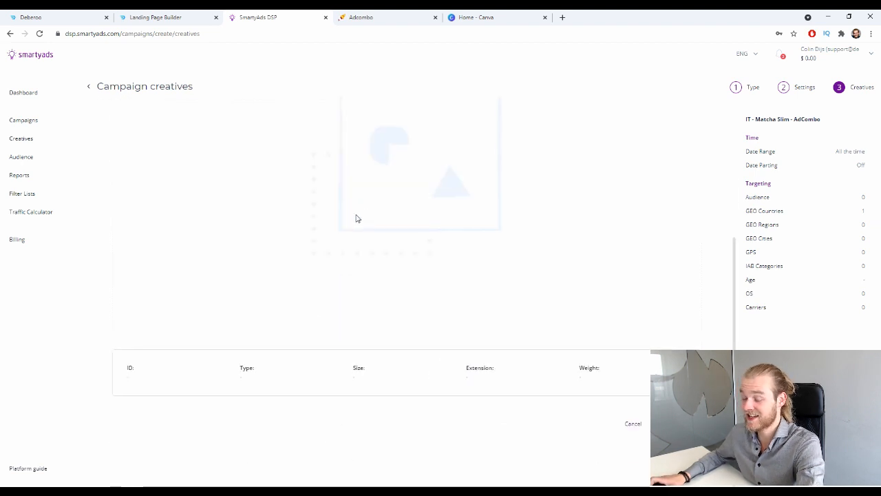
pyautogui.scroll(3, 357, 217)
pyautogui.click(240, 201)
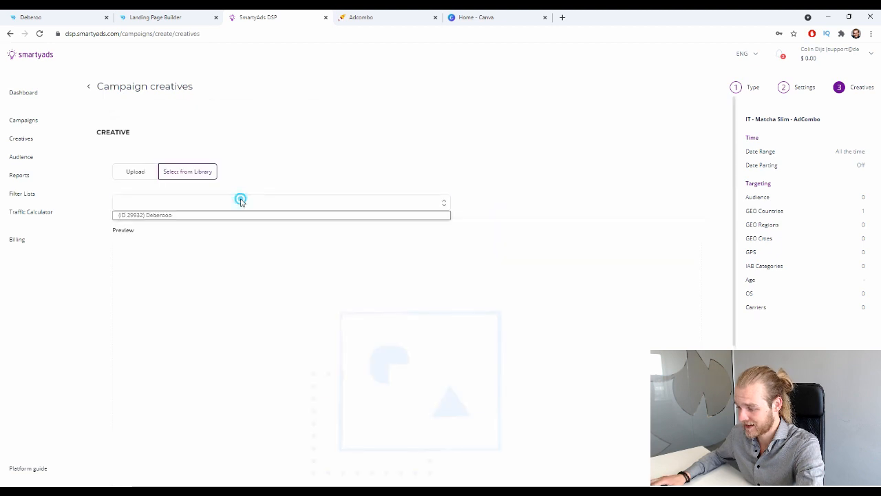
pyautogui.click(222, 214)
pyautogui.click(234, 198)
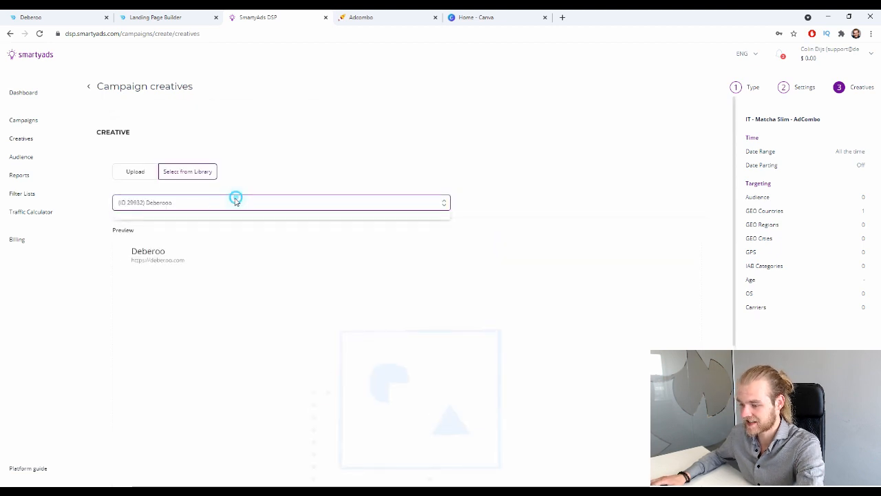
pyautogui.scroll(-4, 199, 187)
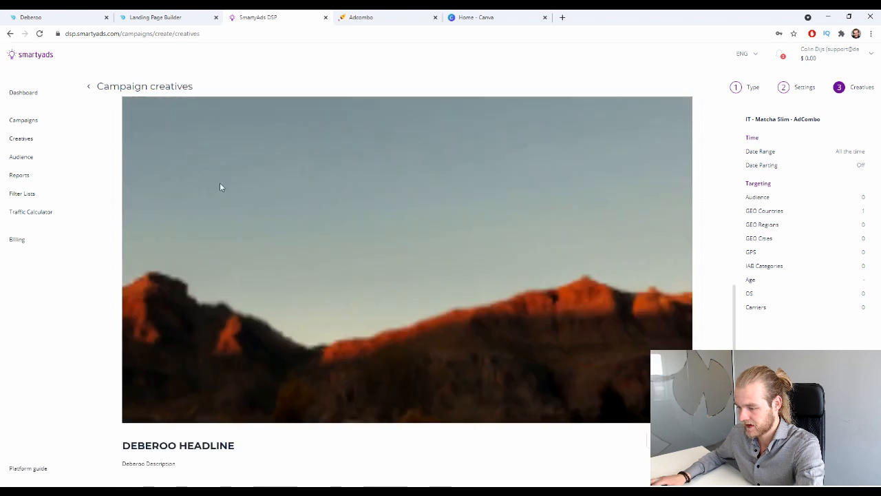
pyautogui.scroll(4, 224, 175)
# Return to uploading a new creative and name it Matcha Slim Italy.
pyautogui.click(138, 171)
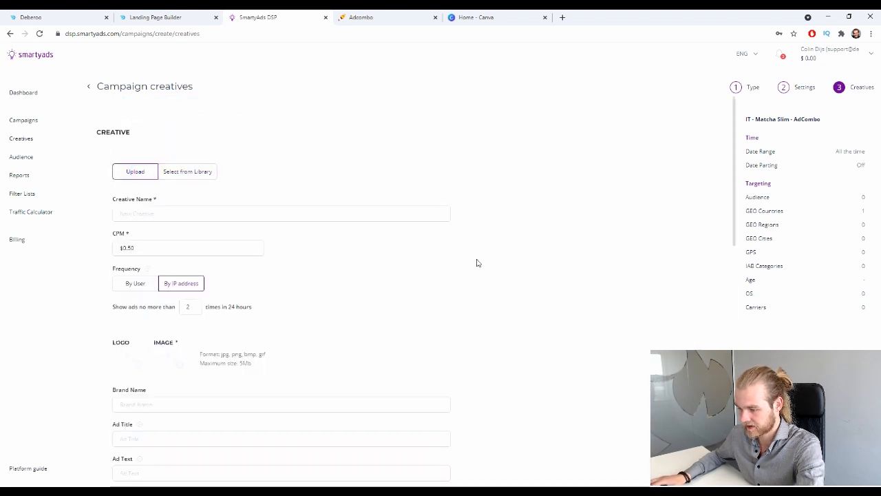
pyautogui.scroll(-1, 454, 241)
pyautogui.scroll(1, 413, 230)
pyautogui.click(315, 210)
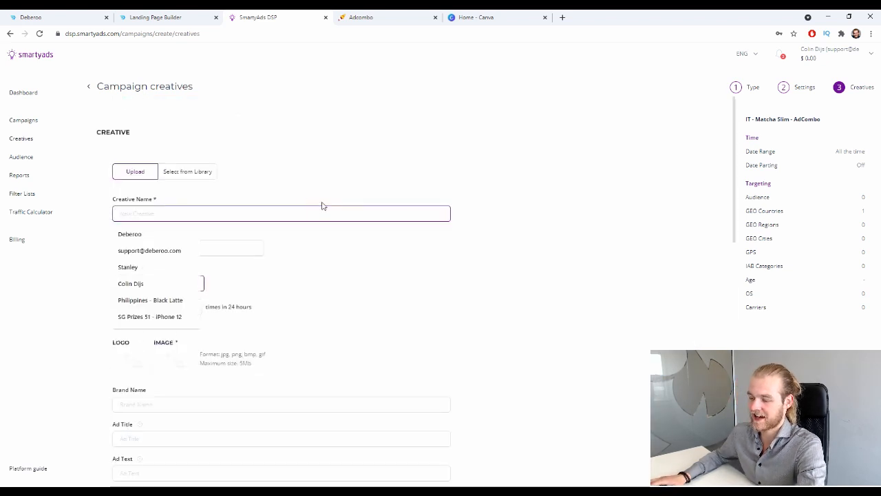
pyautogui.click(487, 227)
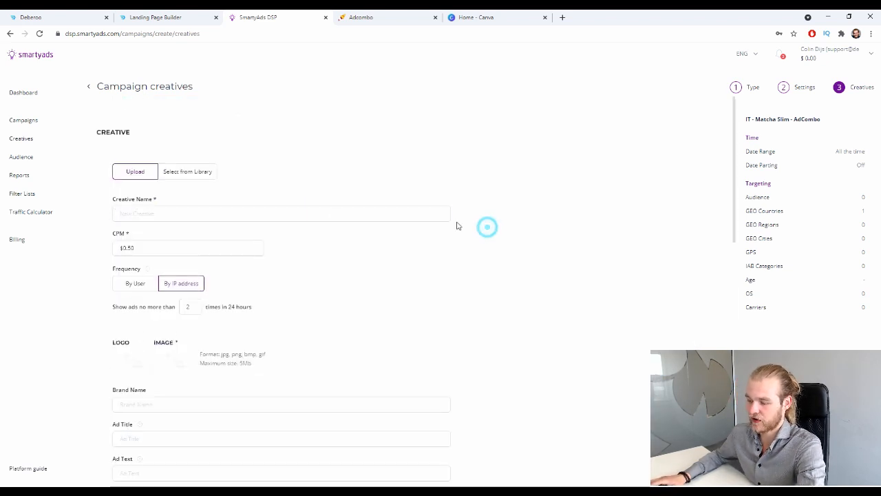
pyautogui.click(384, 216)
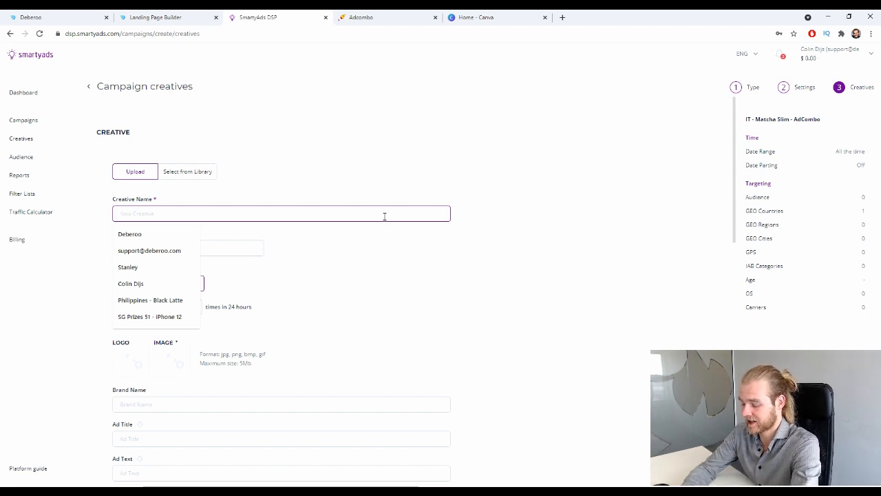
pyautogui.write('Matcha Sl')
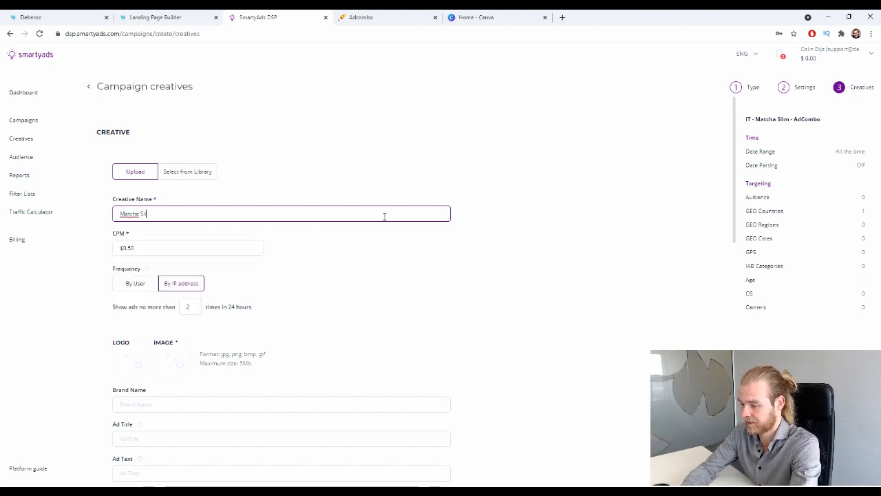
pyautogui.write('im It')
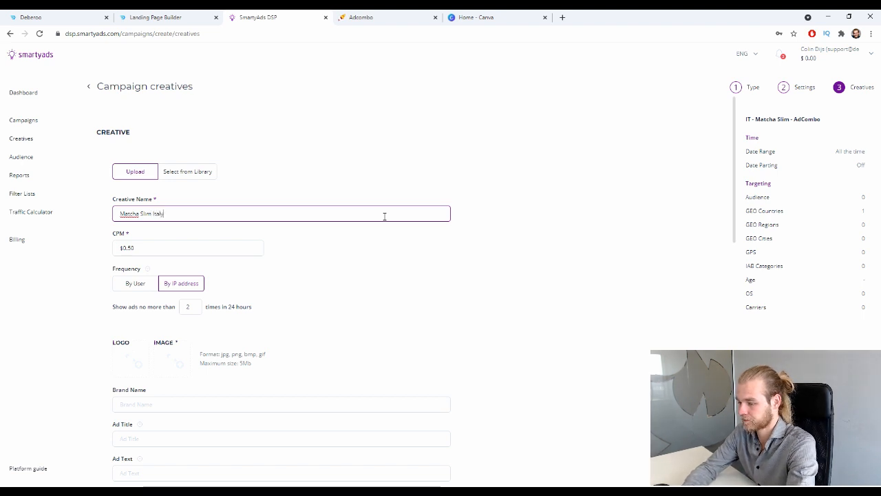
pyautogui.write('al')
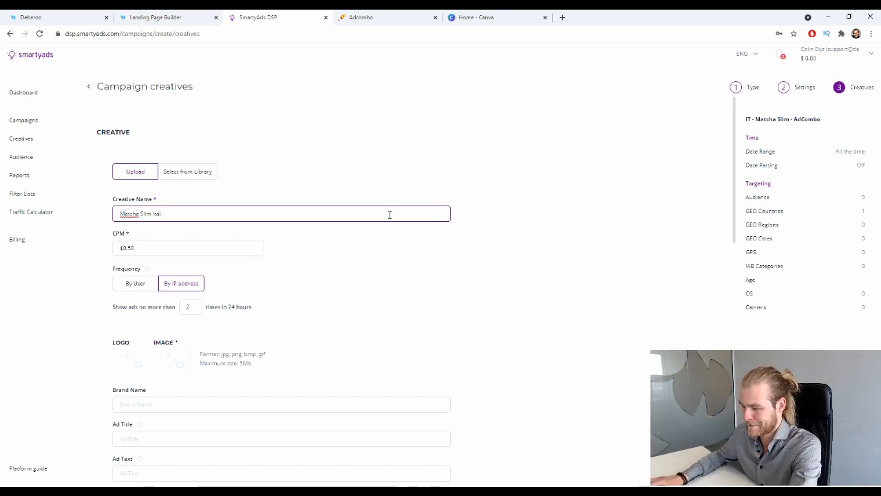
pyautogui.write('y')
# Examine the creative's CPM field without editing it.
pyautogui.click(199, 247)
pyautogui.scroll(-1, 350, 212)
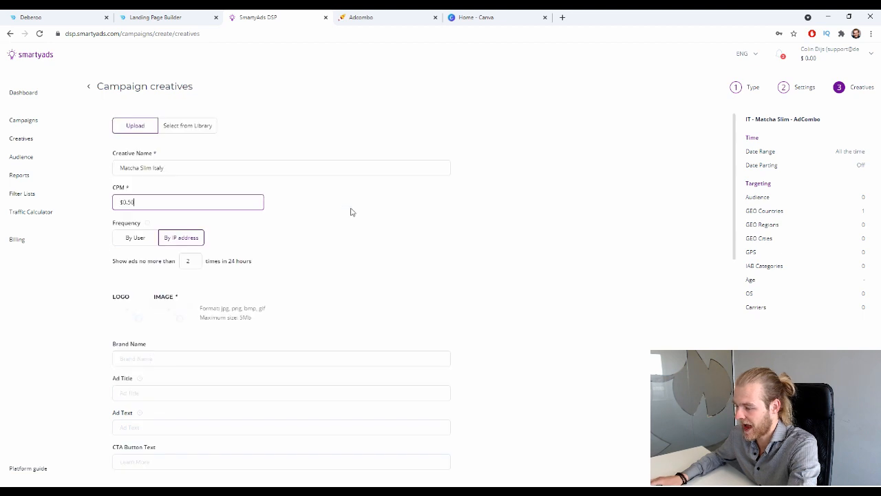
pyautogui.click(363, 222)
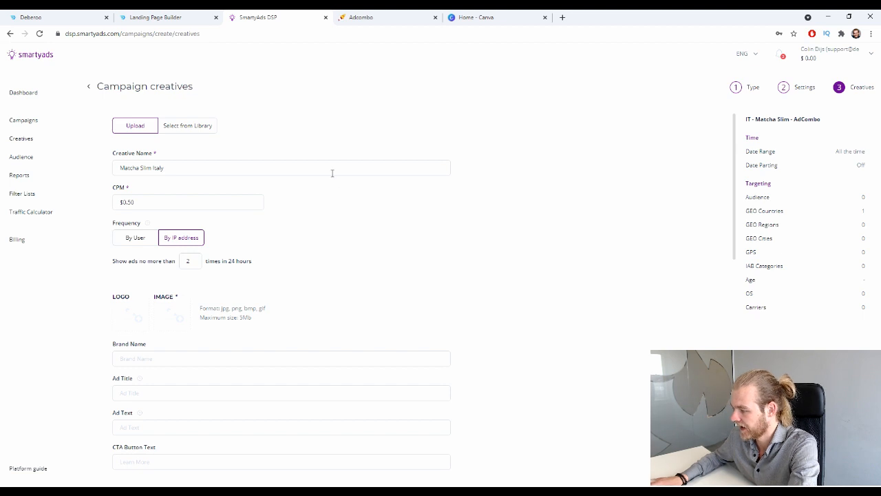
pyautogui.scroll(1, 501, 171)
pyautogui.scroll(-1, 449, 171)
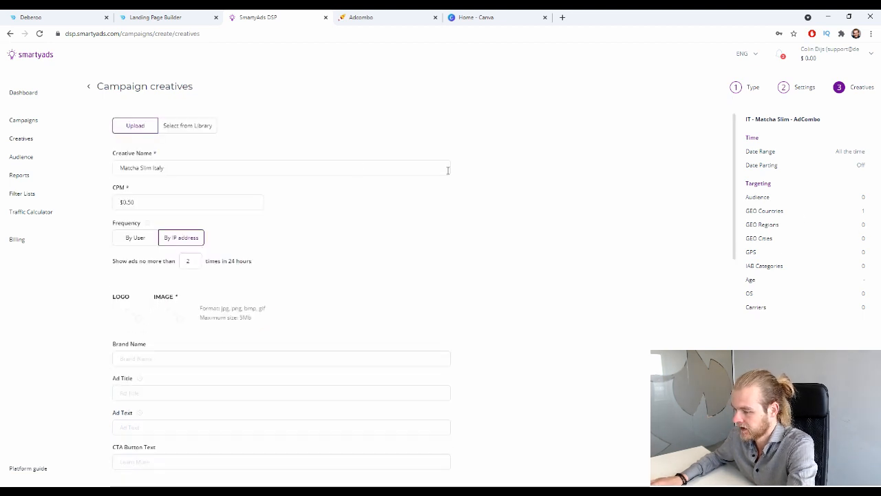
# Compare the creative's two frequency options, choose By User, and check the limit on how often ads are shown in 24 hours.
pyautogui.scroll(-1, 220, 192)
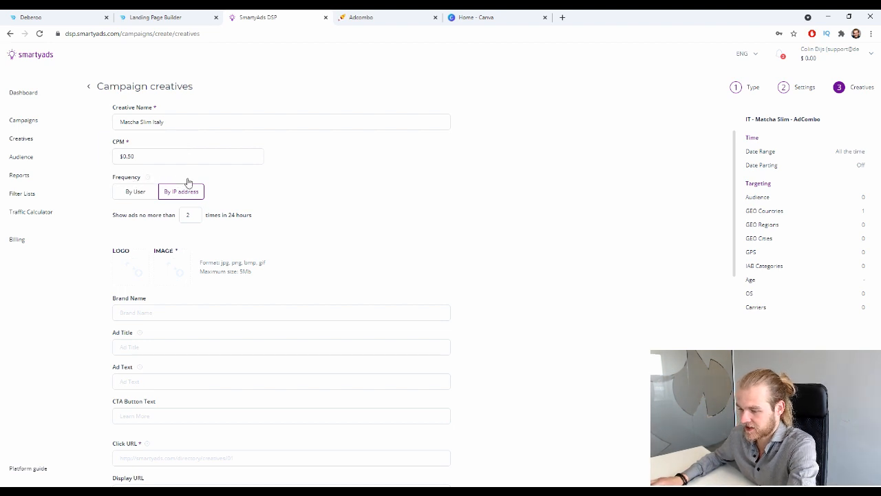
pyautogui.click(132, 194)
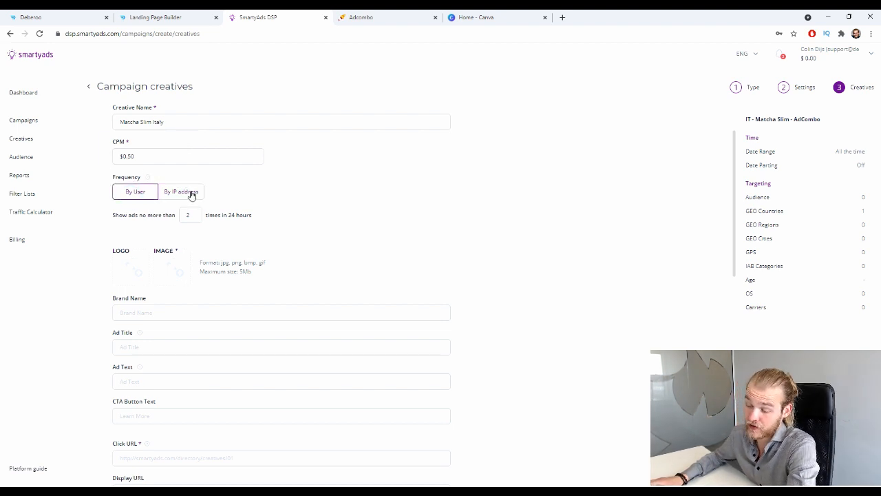
pyautogui.click(191, 194)
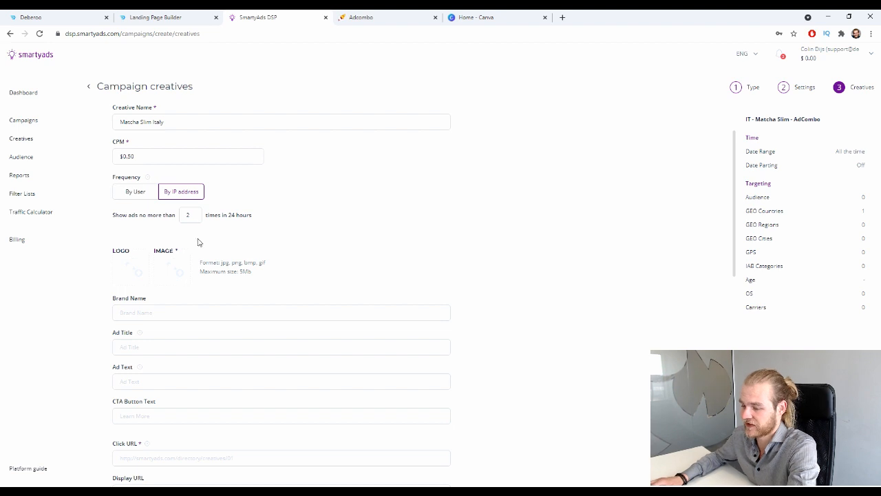
pyautogui.click(134, 191)
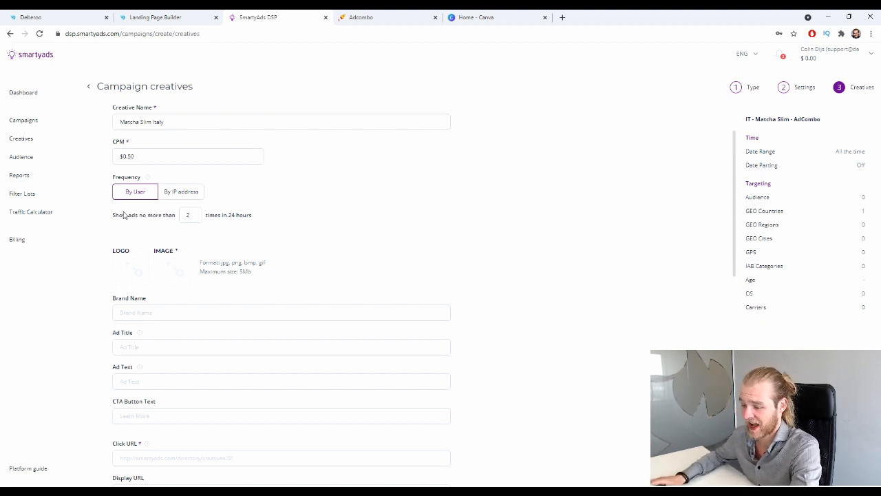
pyautogui.moveTo(223, 212); pyautogui.dragTo(235, 214)
pyautogui.click(250, 208)
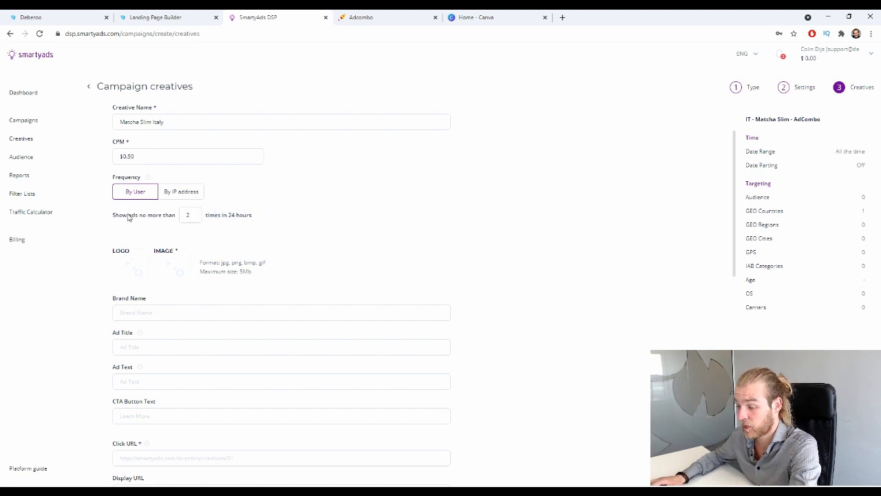
# Check the creative's logo and image upload slots, then switch to Canva and create a custom 94 × 94 px design.
pyautogui.scroll(-1, 219, 217)
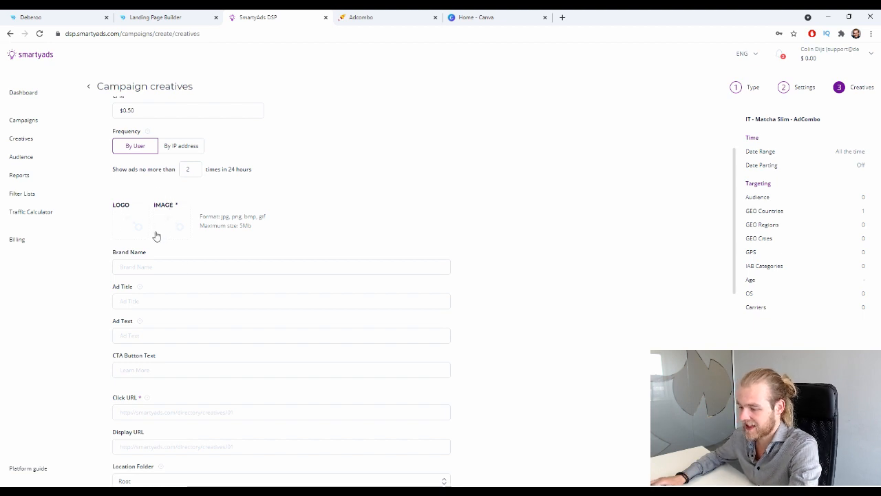
pyautogui.click(121, 218)
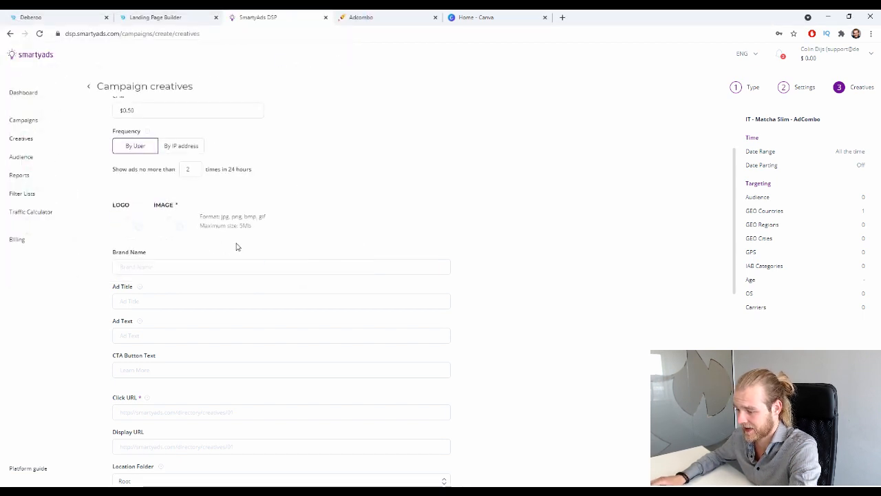
pyautogui.click(550, 19)
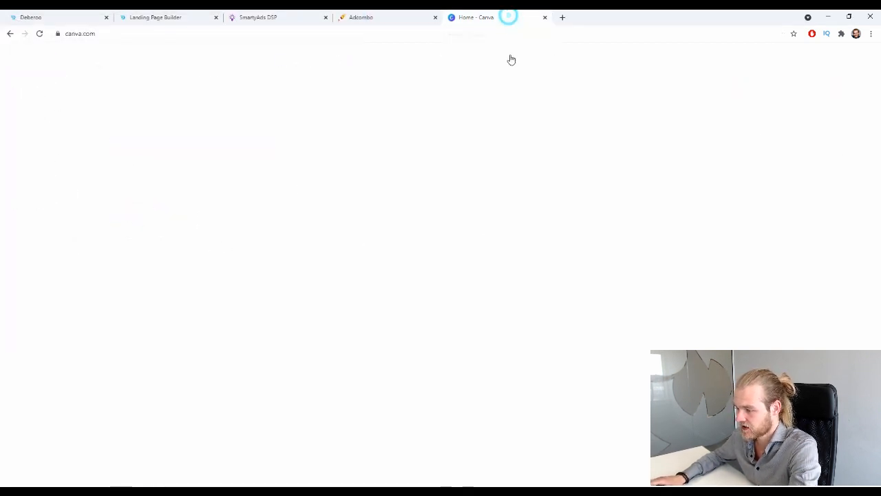
pyautogui.click(811, 58)
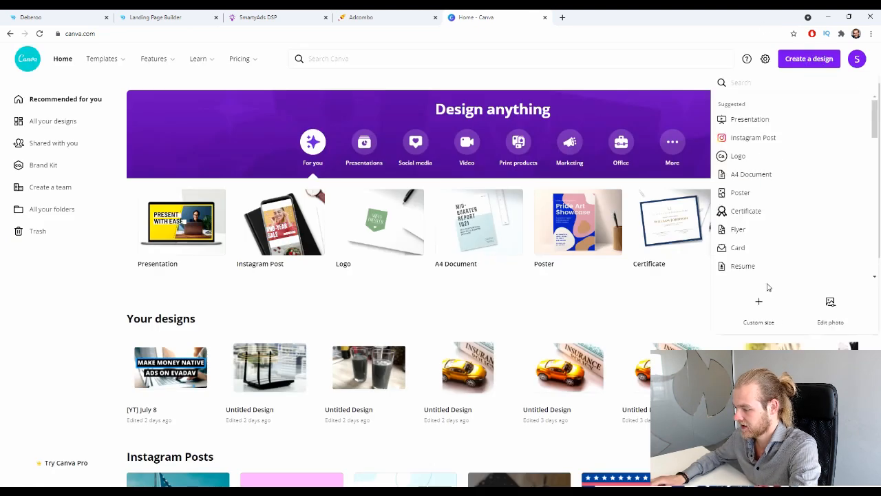
pyautogui.click(759, 303)
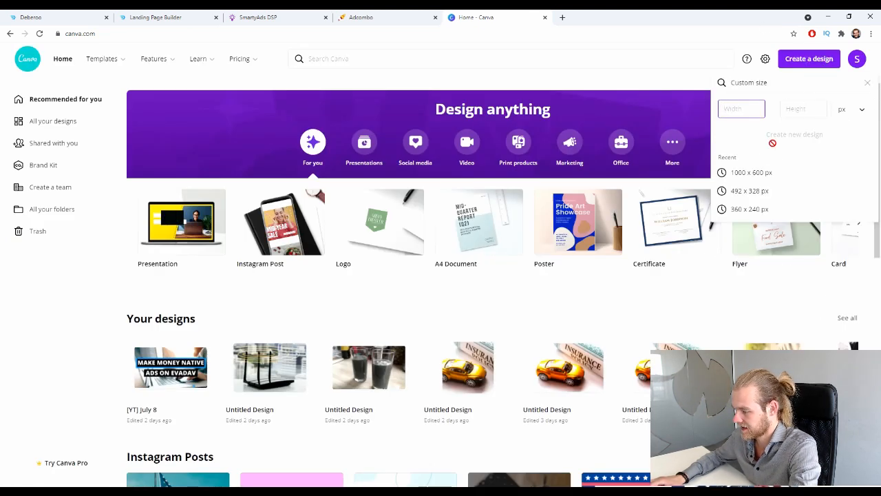
pyautogui.write('94')
pyautogui.press('Tab')
pyautogui.write('94')
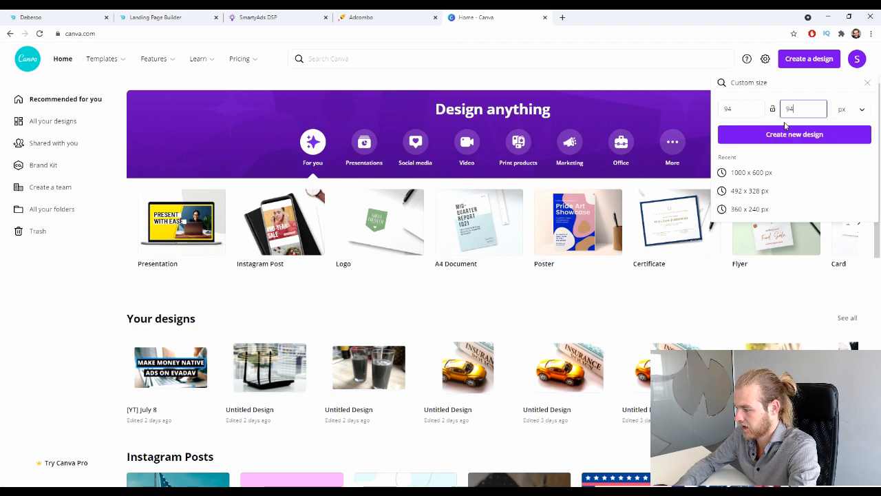
pyautogui.click(785, 128)
# Create another custom-size Canva design of 600 × 400 px and check it against the creative's image requirements.
pyautogui.click(523, 15)
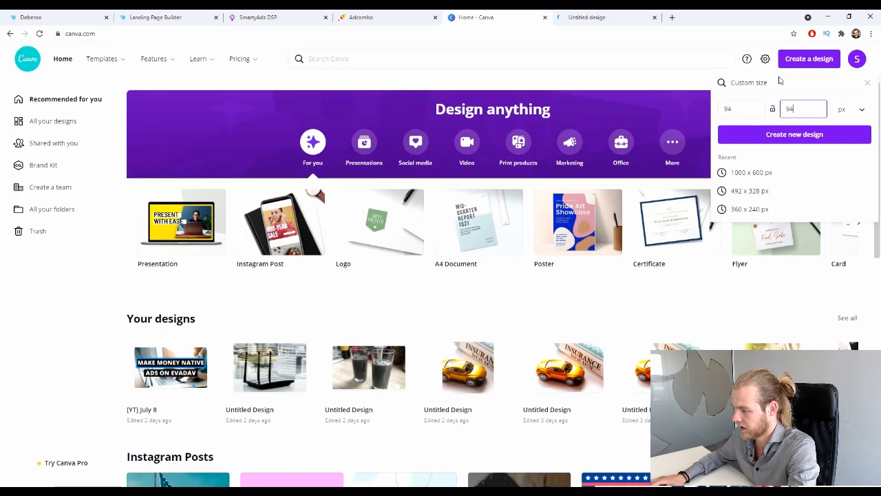
pyautogui.click(750, 110)
pyautogui.press('BackSpace')
pyautogui.press('BackSpace')
pyautogui.write('600')
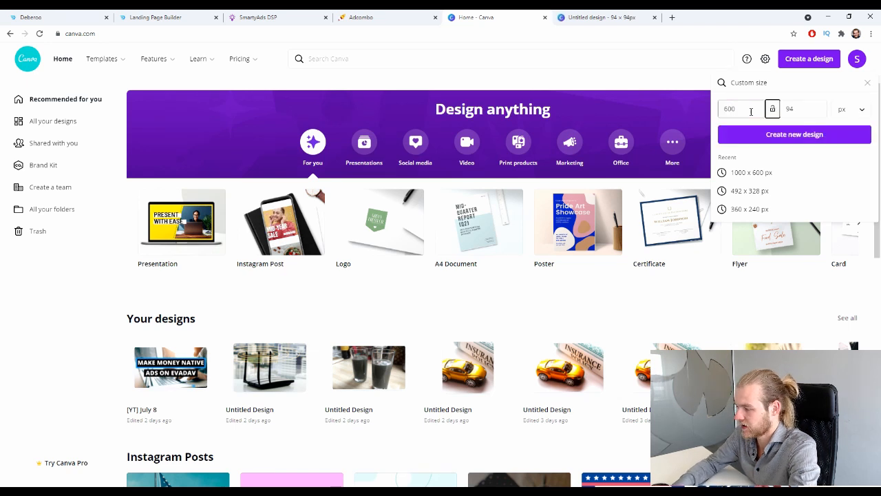
pyautogui.press('Tab')
pyautogui.press('BackSpace')
pyautogui.write('400')
pyautogui.press('Return')
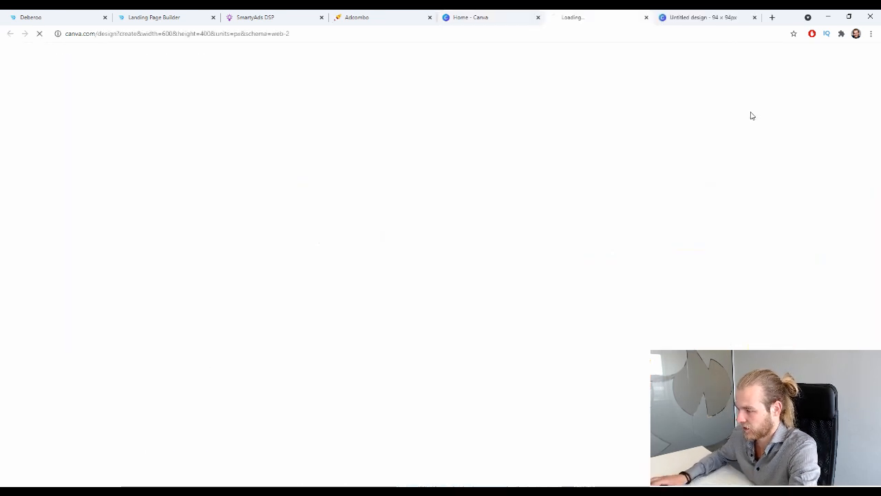
pyautogui.click(286, 15)
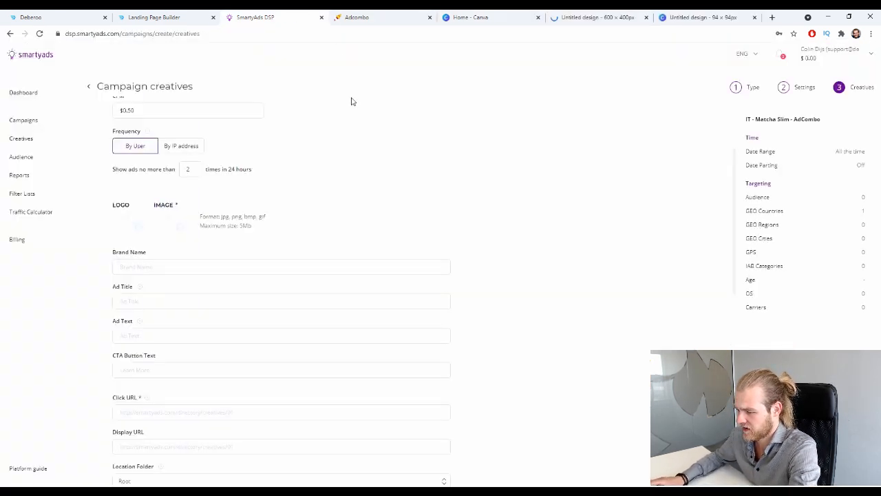
pyautogui.click(583, 15)
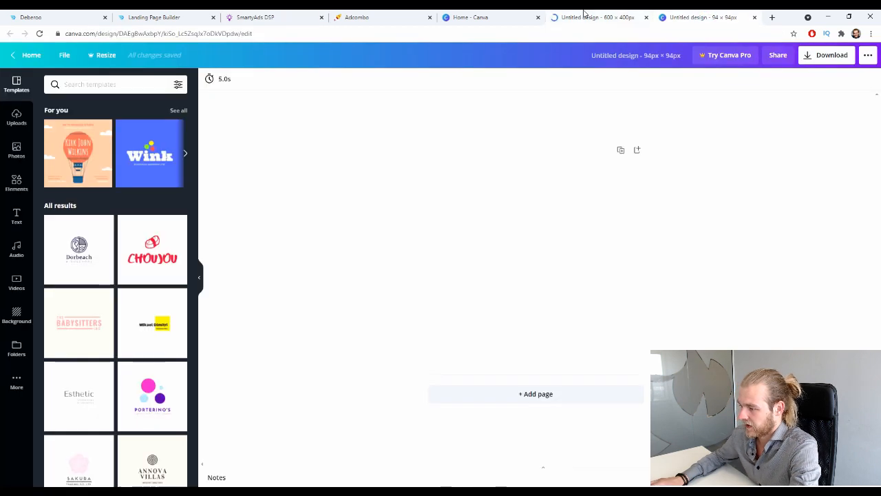
# Search Google Images for matcha in a new browser tab.
pyautogui.click(772, 17)
pyautogui.write('matcha')
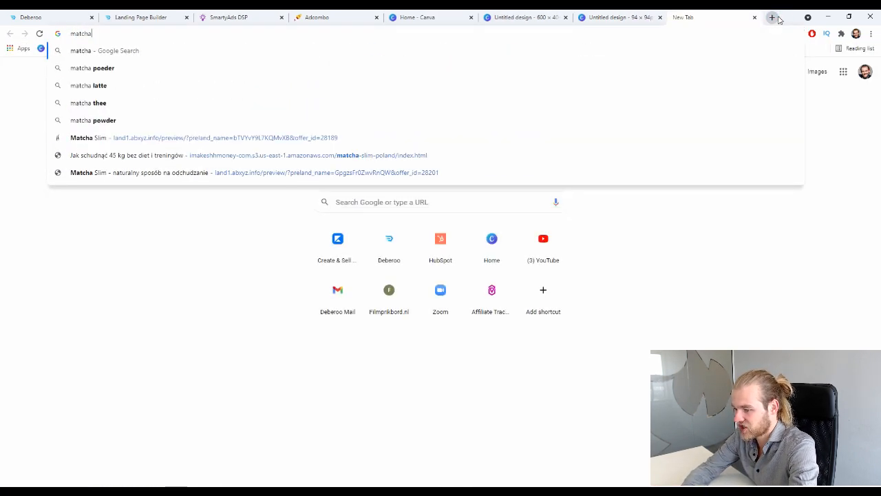
pyautogui.press('Return')
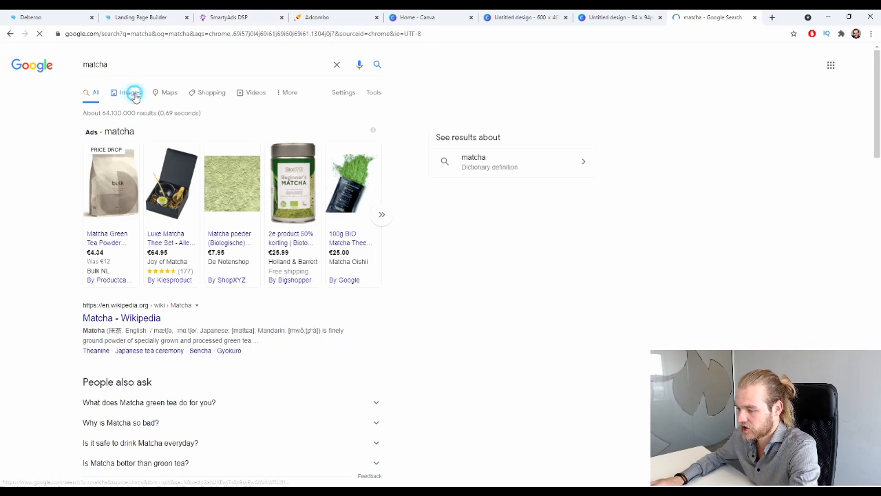
pyautogui.click(130, 92)
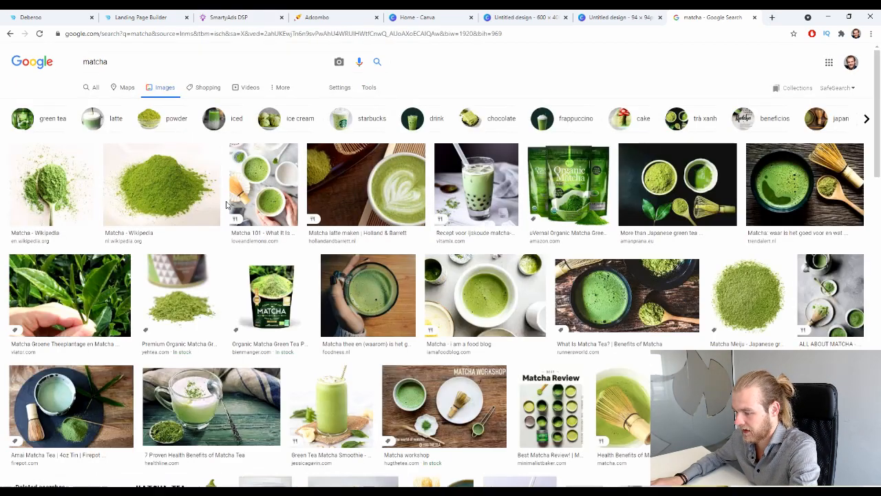
# Examine the matcha image results and the pictures related to the green tea plantation photo for a suitable ad image.
pyautogui.scroll(-3, 217, 207)
pyautogui.scroll(-2, 227, 206)
pyautogui.scroll(2, 227, 205)
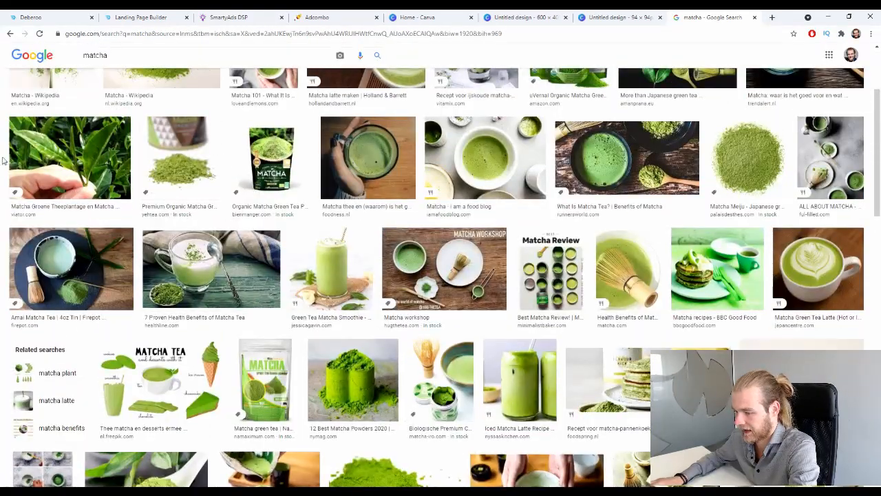
pyautogui.click(66, 138)
pyautogui.scroll(-8, 791, 199)
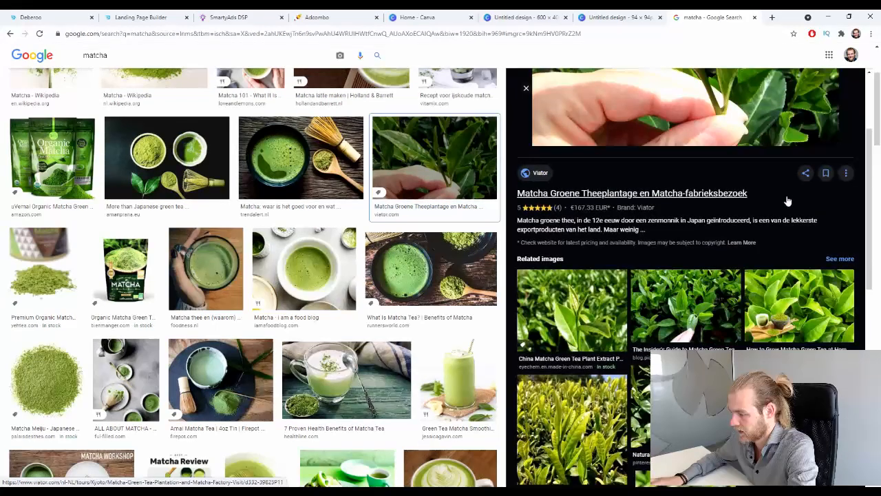
pyautogui.scroll(-2, 780, 195)
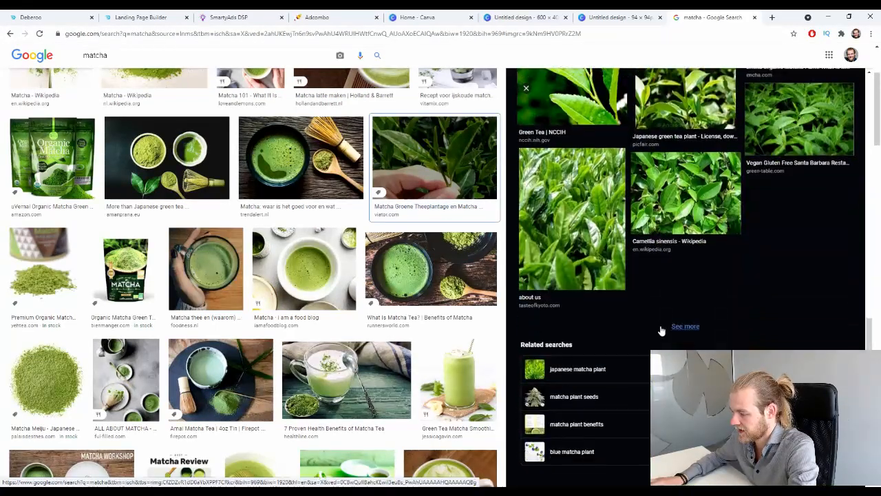
pyautogui.click(677, 327)
pyautogui.scroll(-5, 606, 338)
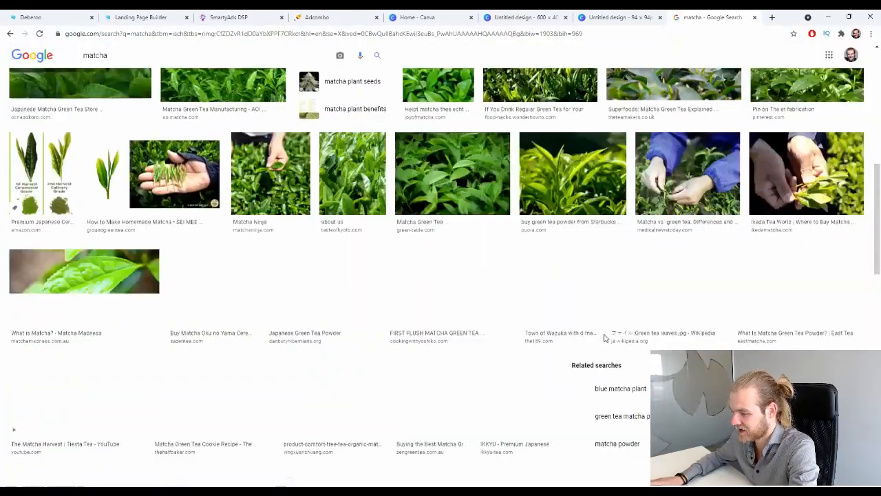
pyautogui.scroll(-10, 605, 336)
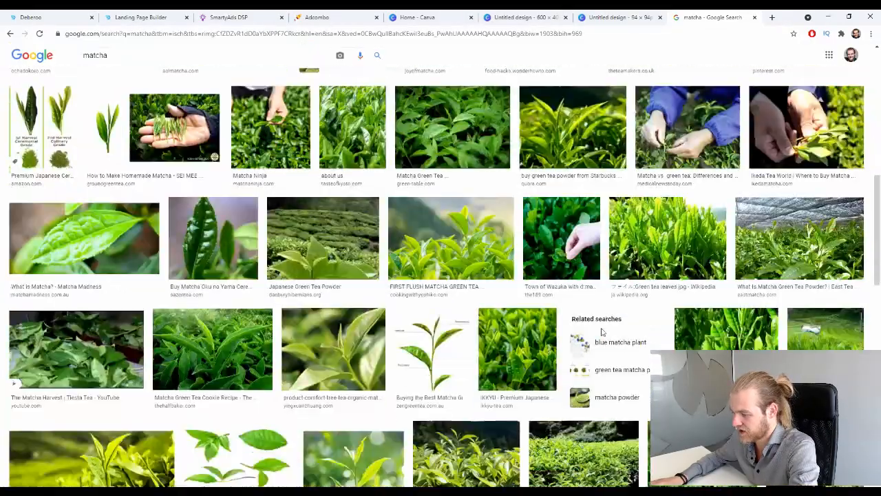
pyautogui.scroll(-10, 600, 332)
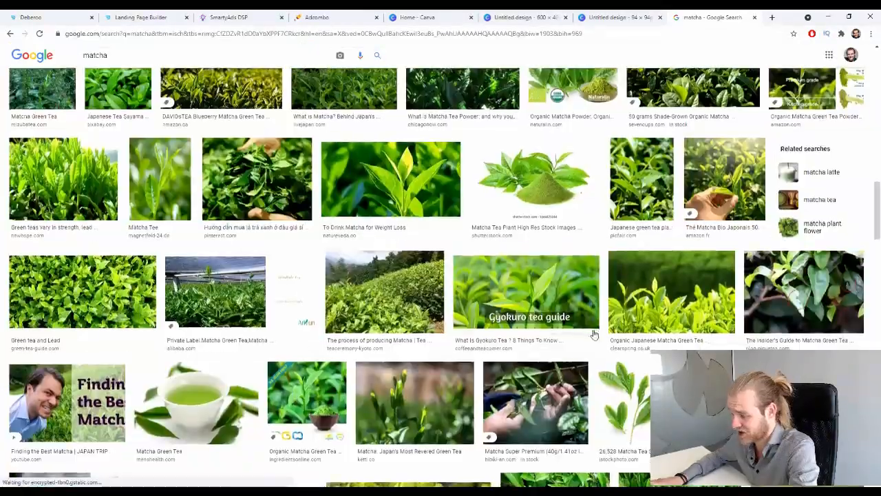
pyautogui.scroll(-6, 606, 331)
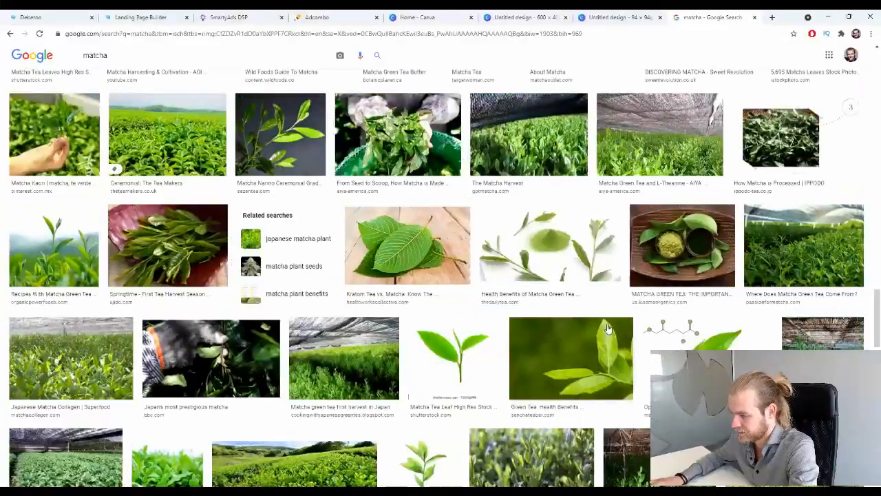
pyautogui.scroll(-4, 602, 334)
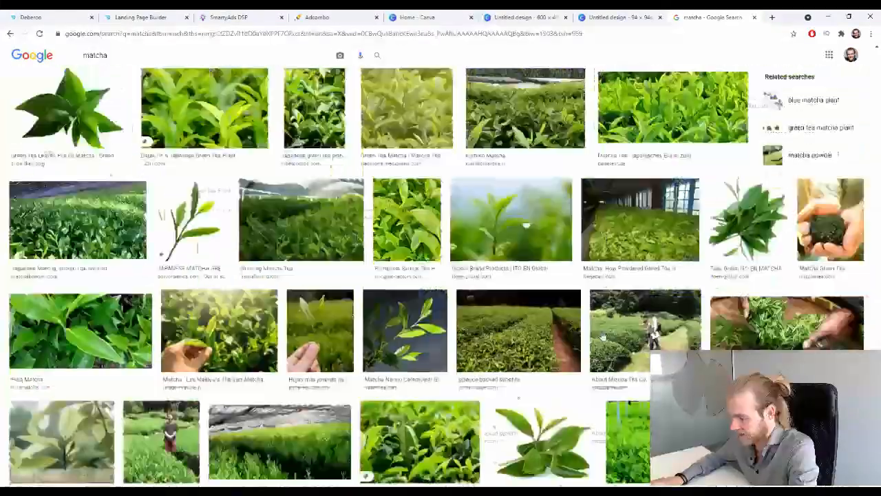
pyautogui.scroll(-10, 601, 334)
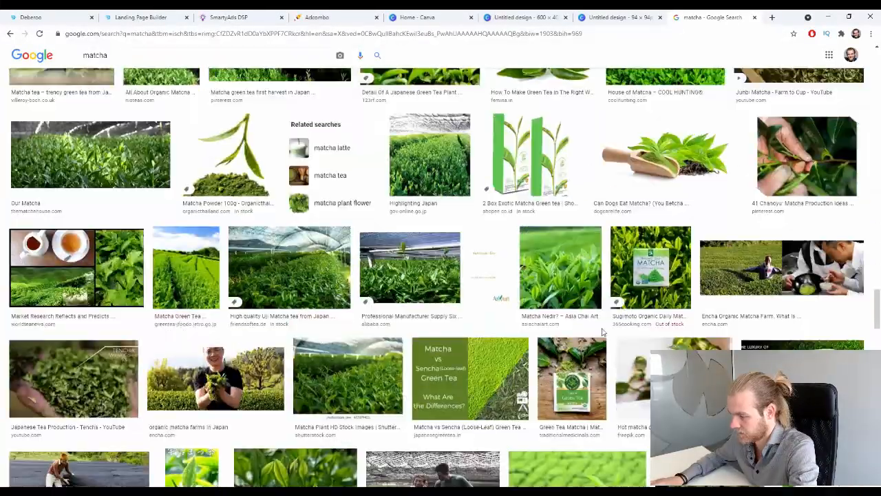
pyautogui.scroll(-6, 598, 328)
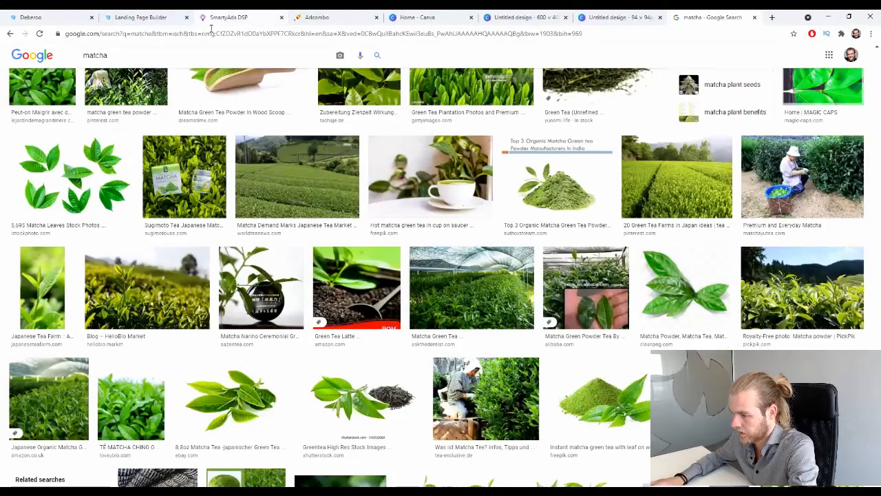
# Search Google Images for "fields of matcha".
pyautogui.tripleClick(195, 54)
pyautogui.write('f')
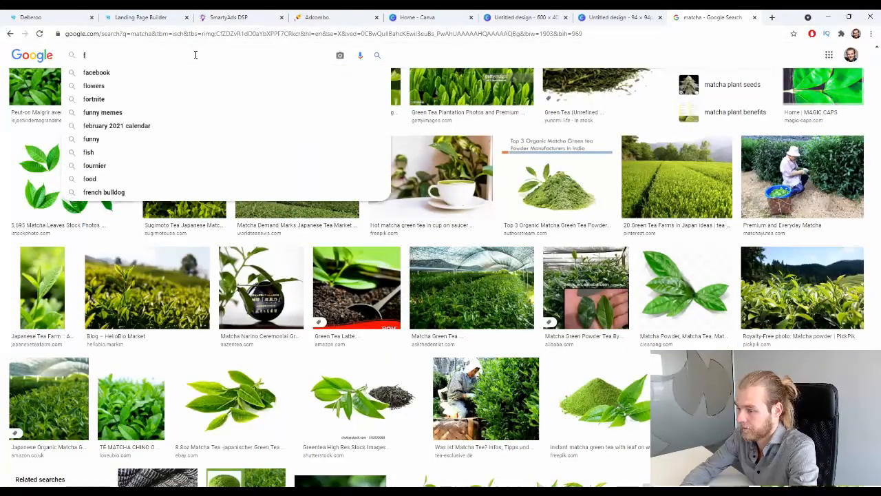
pyautogui.write('ields og')
pyautogui.press('BackSpace')
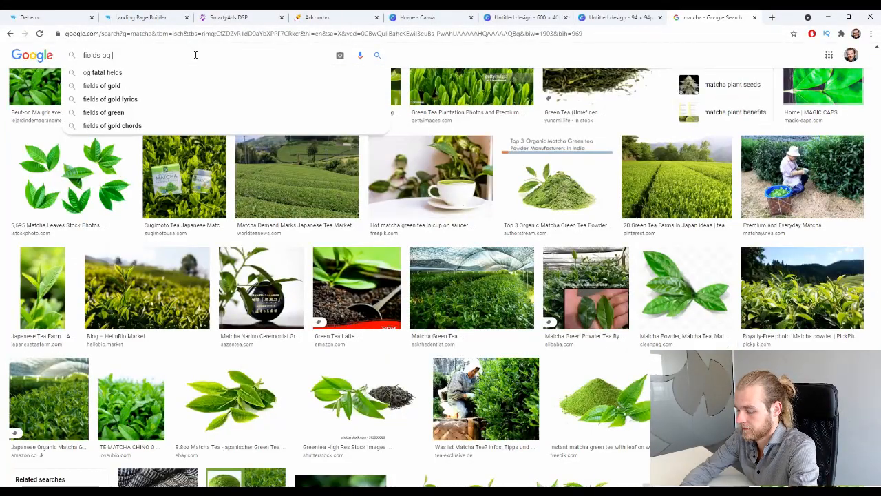
pyautogui.write('f matcha')
pyautogui.press('Return')
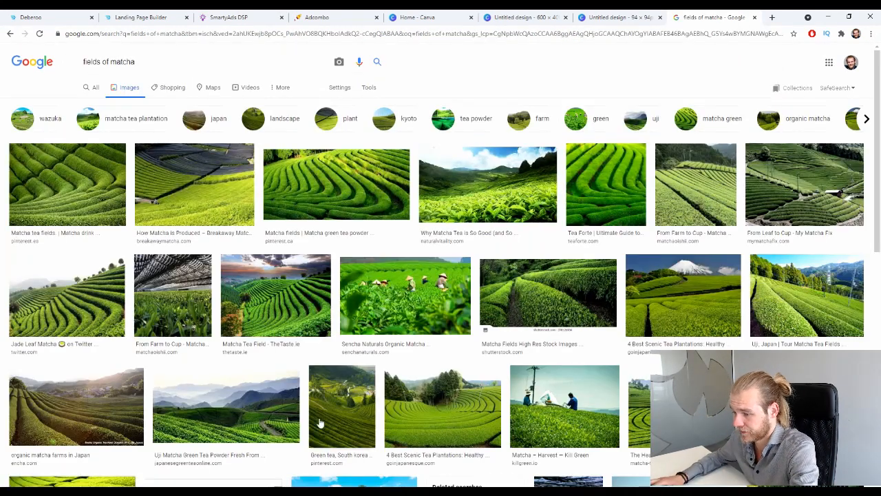
# Open the Jade Leaf Matcha photo of curved tea rows on a hillside and save the image to the computer.
pyautogui.scroll(-4, 536, 349)
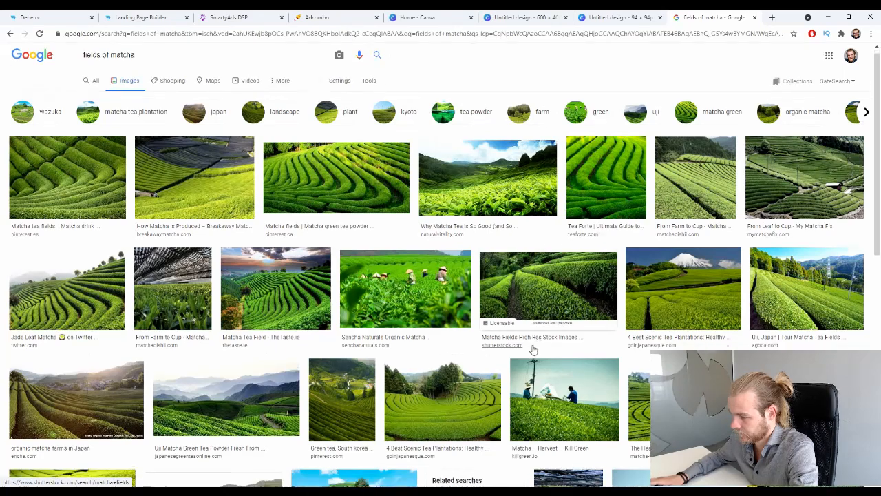
pyautogui.scroll(3, 434, 318)
pyautogui.click(66, 249)
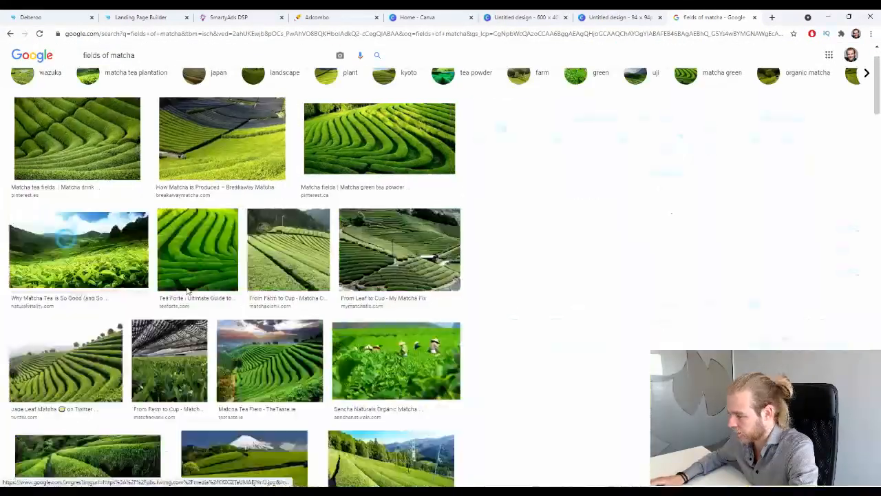
pyautogui.rightClick(651, 161)
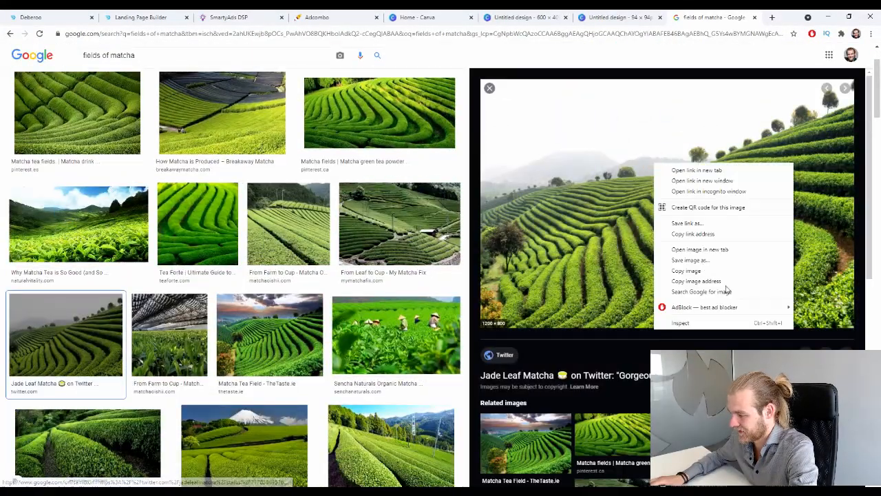
pyautogui.click(715, 266)
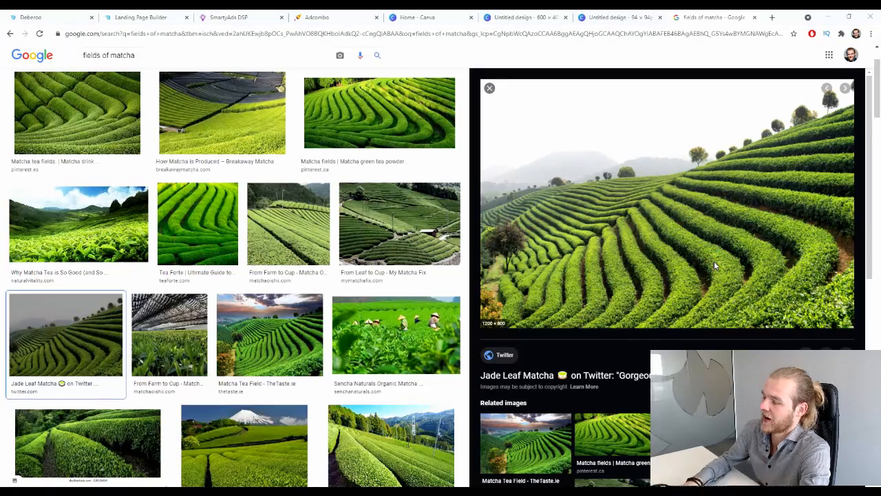
pyautogui.press('Return')
# Upload the downloaded tea field photo to the 600 × 400 px Canva design and place it so it fills the page.
pyautogui.click(558, 13)
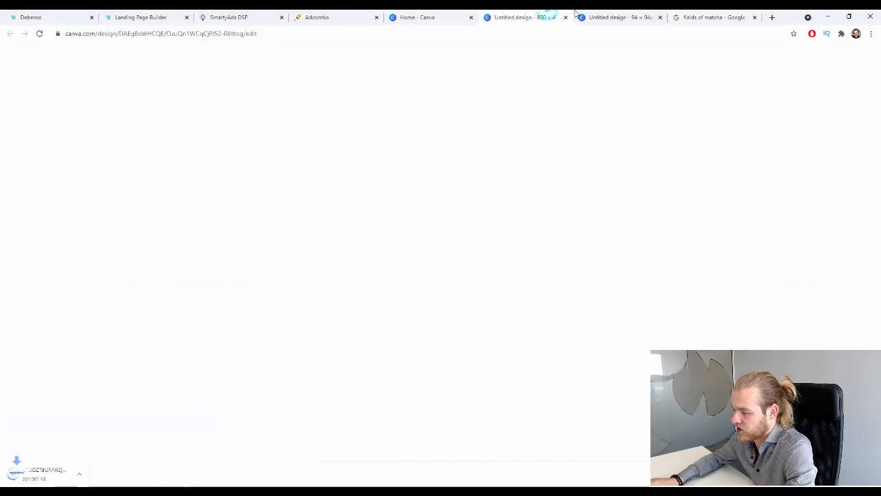
pyautogui.click(16, 117)
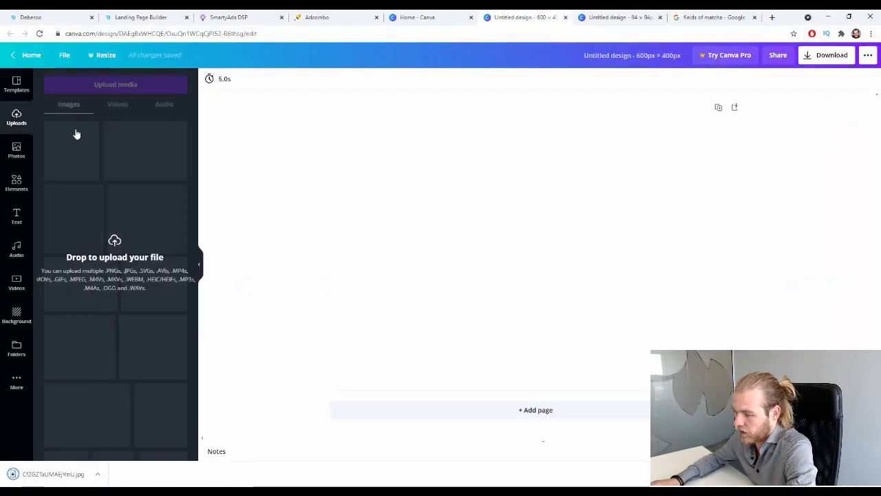
pyautogui.moveTo(75, 145); pyautogui.dragTo(38, 161)
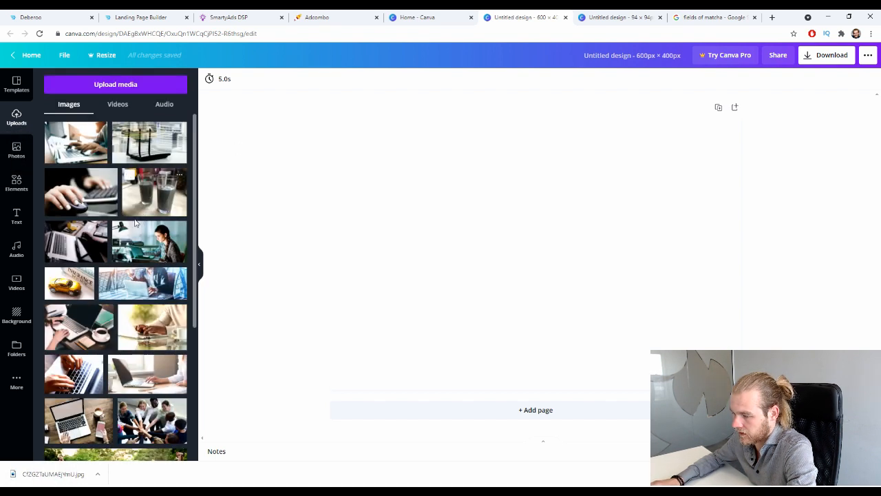
pyautogui.click(93, 141)
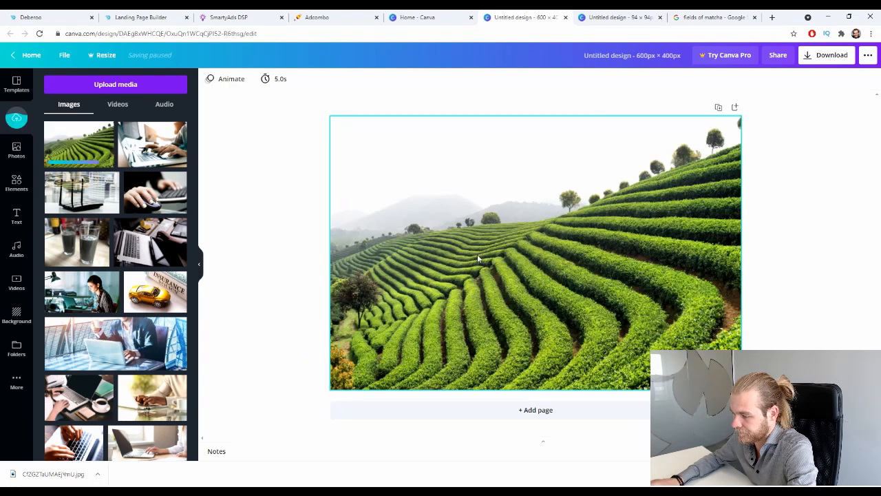
# Download the 600 × 400 px tea field design as a PNG.
pyautogui.click(828, 56)
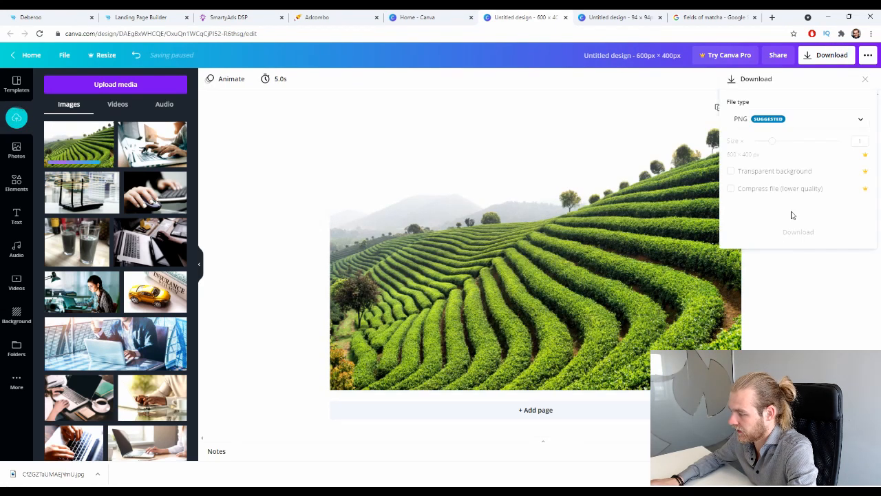
pyautogui.click(798, 213)
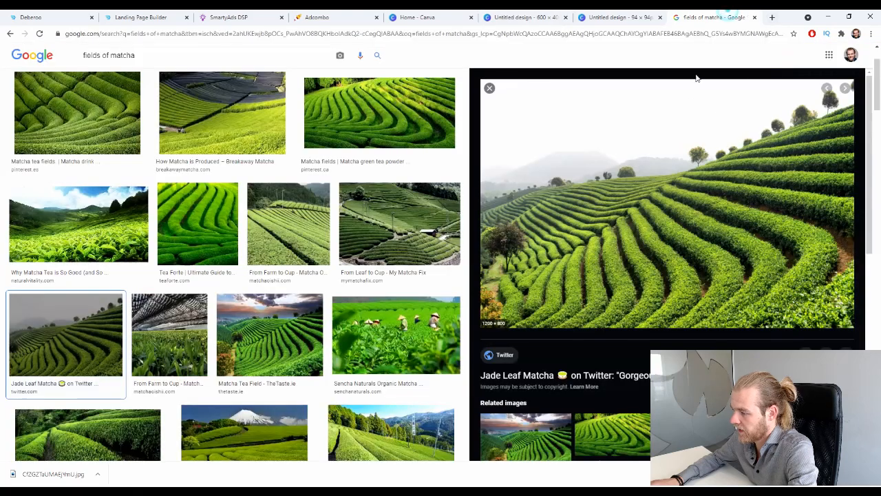
# Search Google Images for "matcha icon".
pyautogui.click(716, 18)
pyautogui.scroll(1, 251, 205)
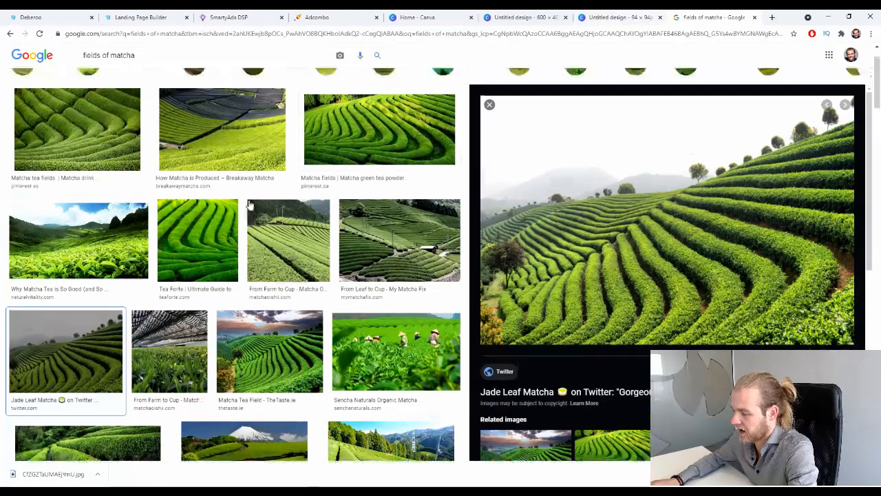
pyautogui.scroll(2, 251, 206)
pyautogui.tripleClick(228, 61)
pyautogui.write('m')
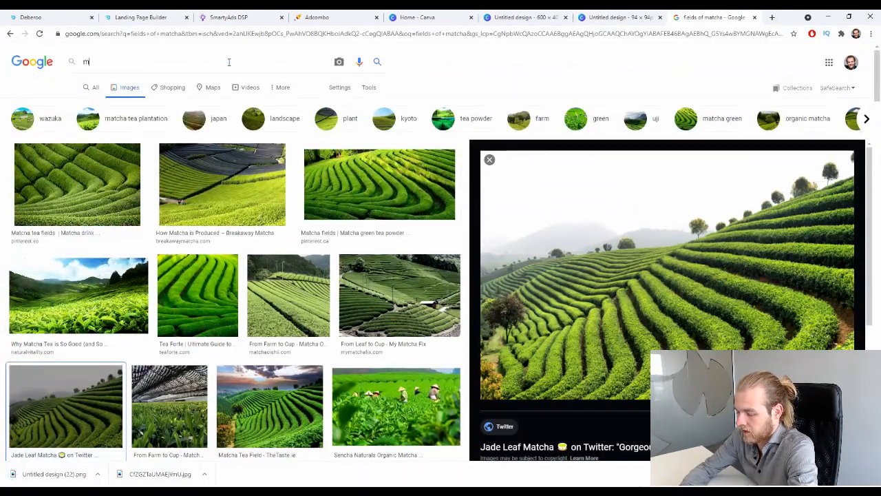
pyautogui.write('atcha icon')
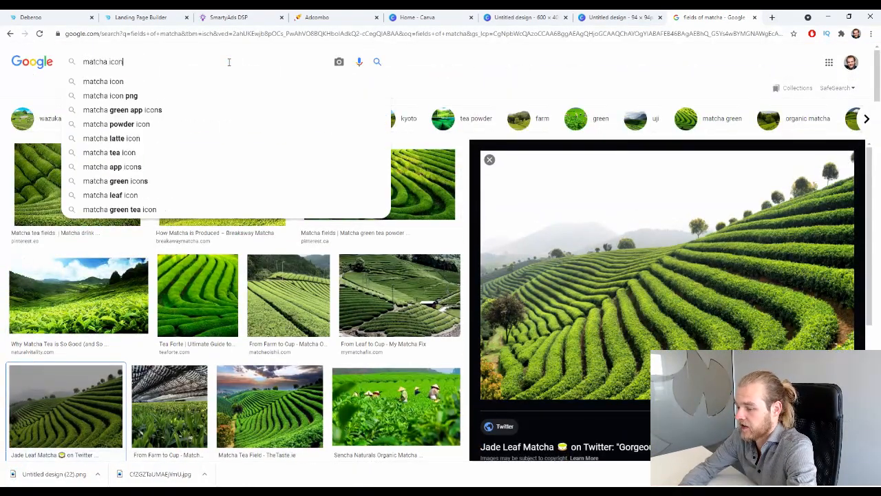
pyautogui.press('Return')
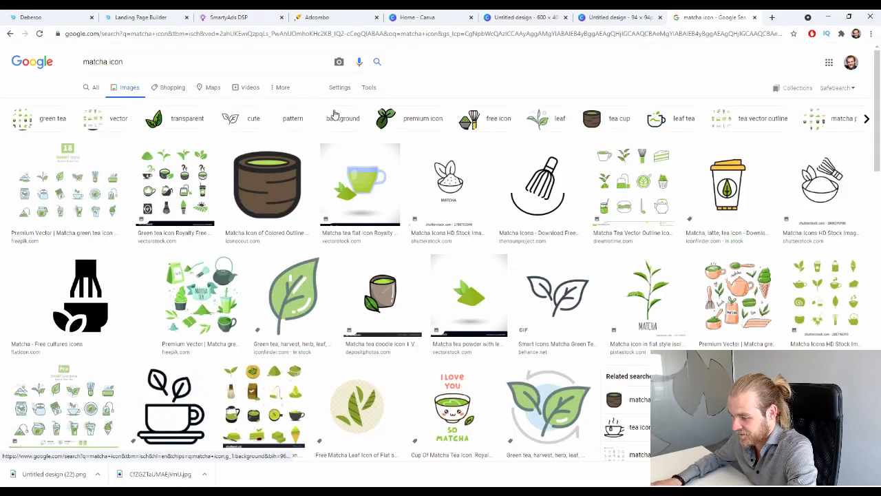
# Open the Iconfinder icon of a takeaway cup with a green leaf and save the image to the computer.
pyautogui.scroll(-2, 336, 112)
pyautogui.scroll(2, 338, 112)
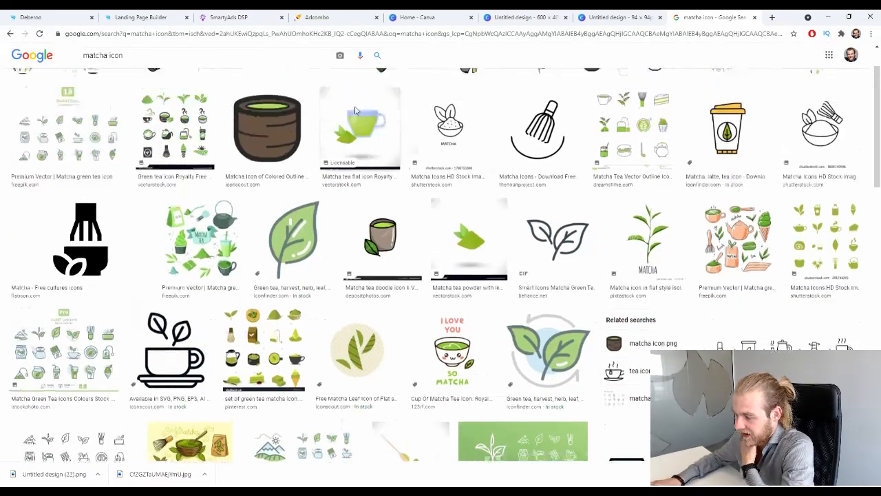
pyautogui.click(761, 181)
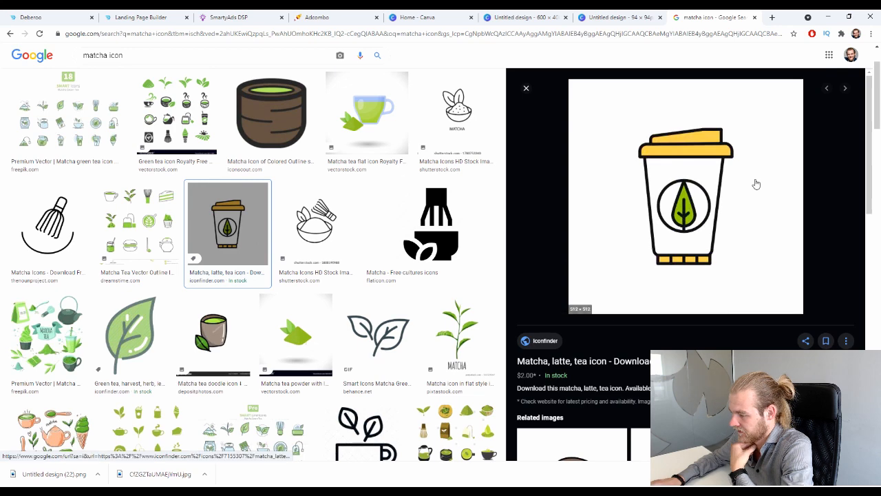
pyautogui.rightClick(720, 175)
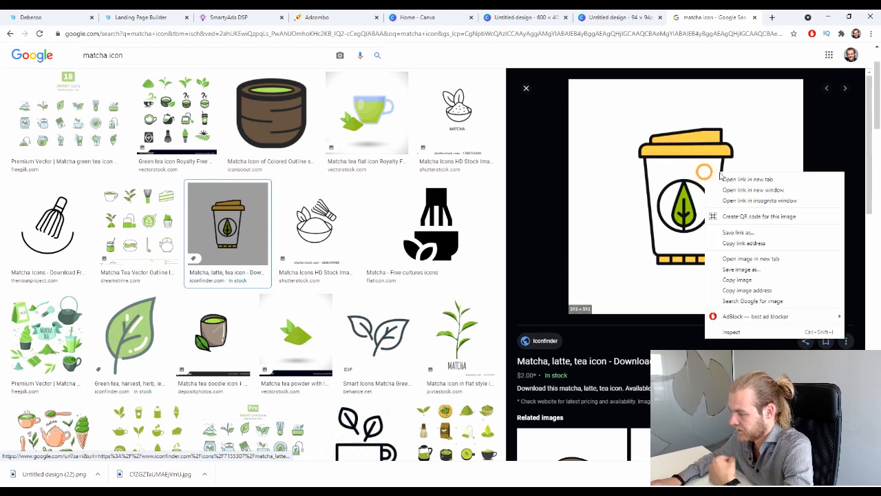
pyautogui.click(757, 269)
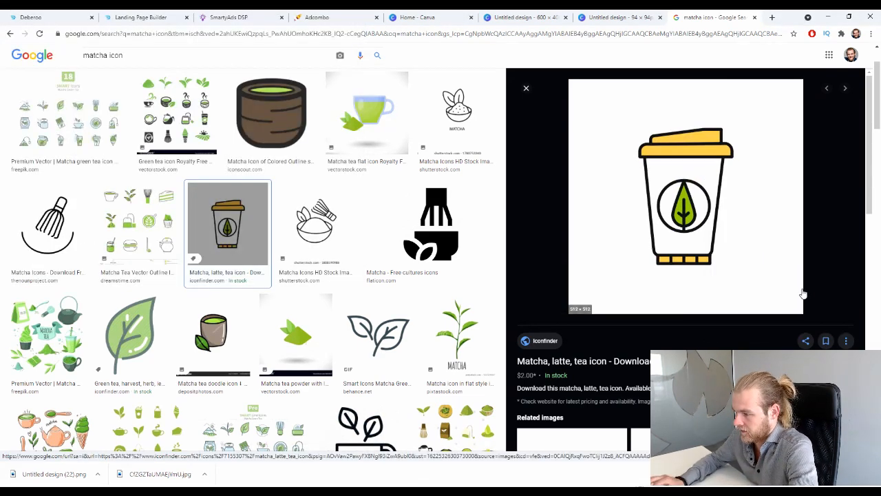
# Give the 94 × 94 px Canva design a black background, then upload the saved cup icon and place it on the page.
pyautogui.hotkey('ctrl', 'shift', 'Tab')
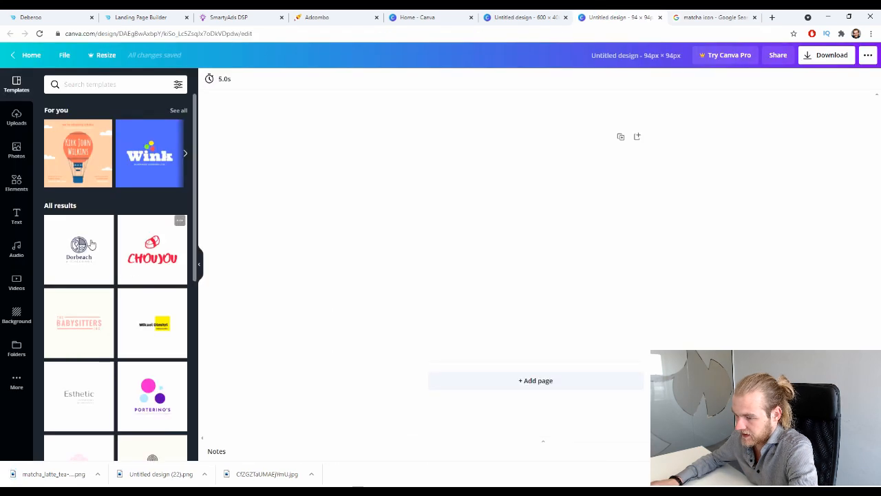
pyautogui.click(17, 314)
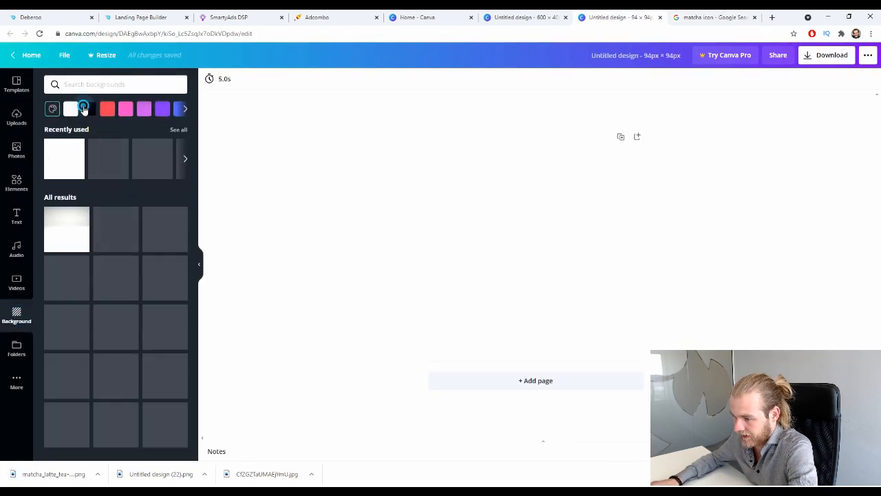
pyautogui.click(83, 109)
pyautogui.moveTo(59, 473); pyautogui.dragTo(51, 303)
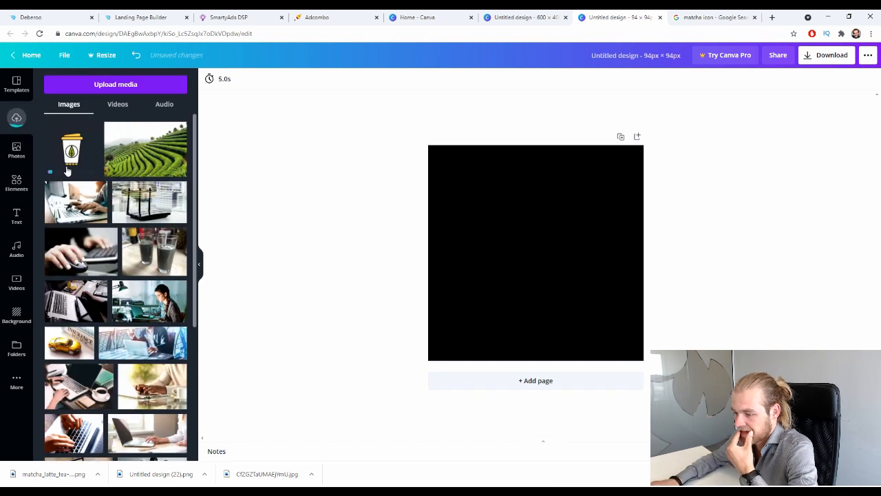
pyautogui.moveTo(66, 171); pyautogui.dragTo(452, 218)
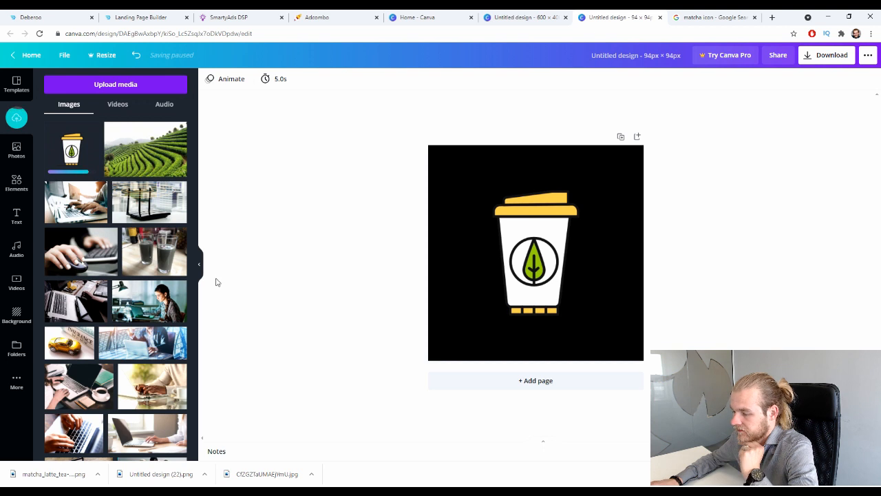
# Change the logo design's background to bright red and place the uploaded cup icon on it again.
pyautogui.click(16, 314)
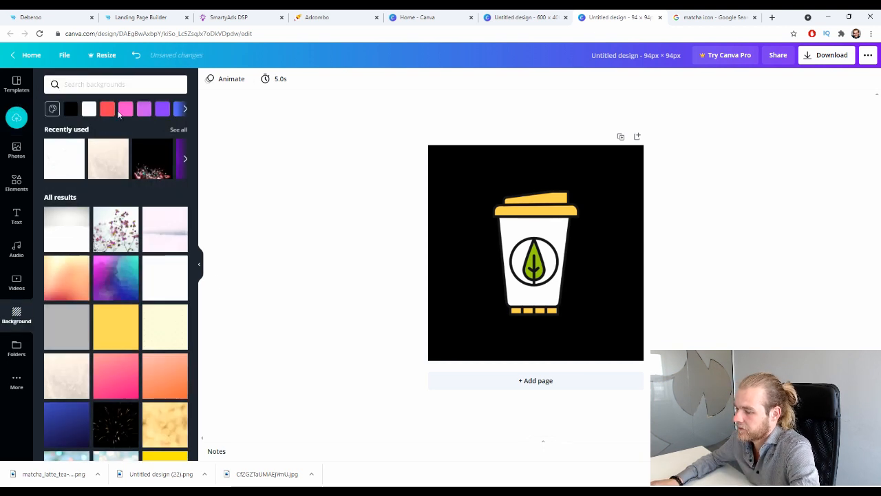
pyautogui.click(108, 109)
pyautogui.click(52, 109)
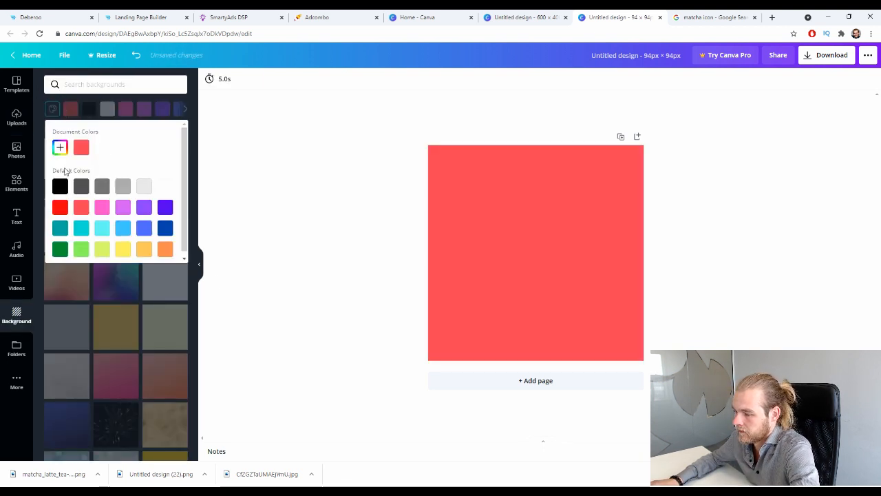
pyautogui.click(60, 207)
pyautogui.click(19, 120)
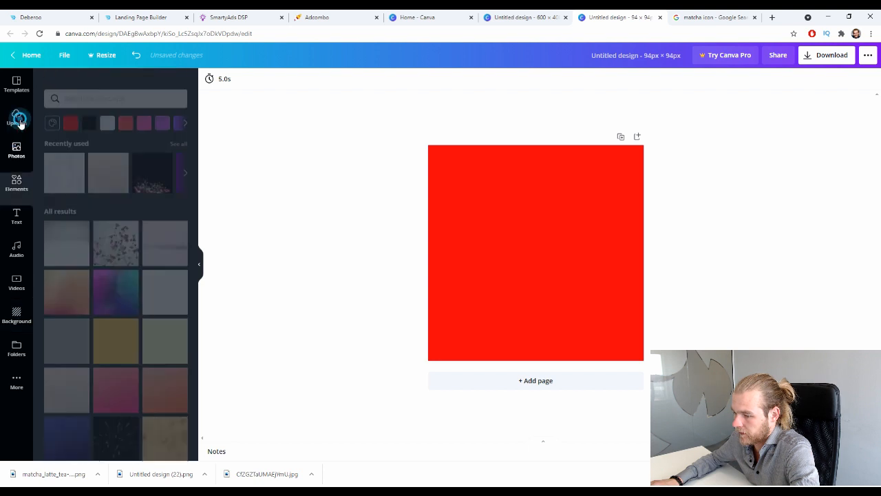
pyautogui.click(71, 149)
# Download the red 94 × 94 px logo design as a PNG.
pyautogui.click(839, 53)
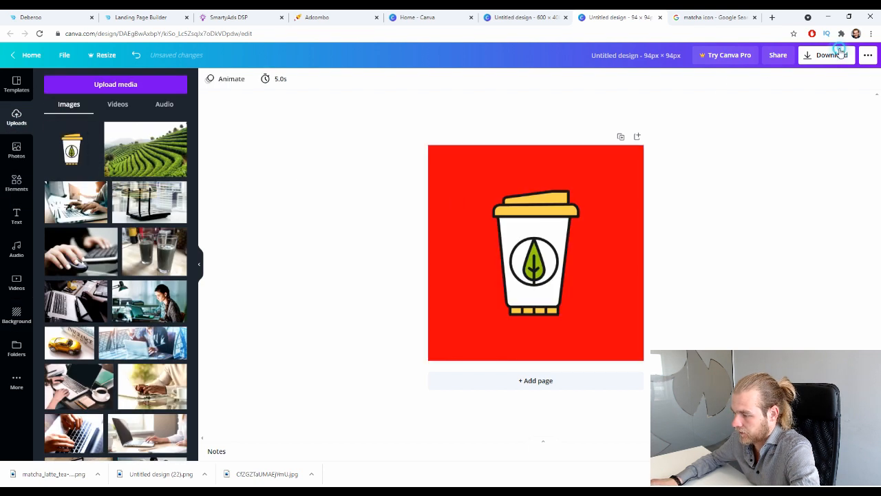
pyautogui.click(805, 210)
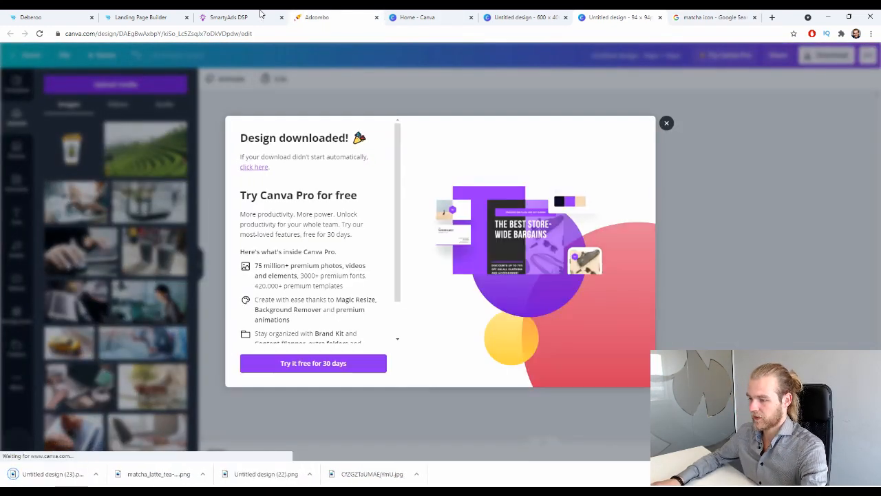
# Switch to the SmartyAds campaign creatives form and upload Untitled design (23).png as the logo.
pyautogui.click(237, 17)
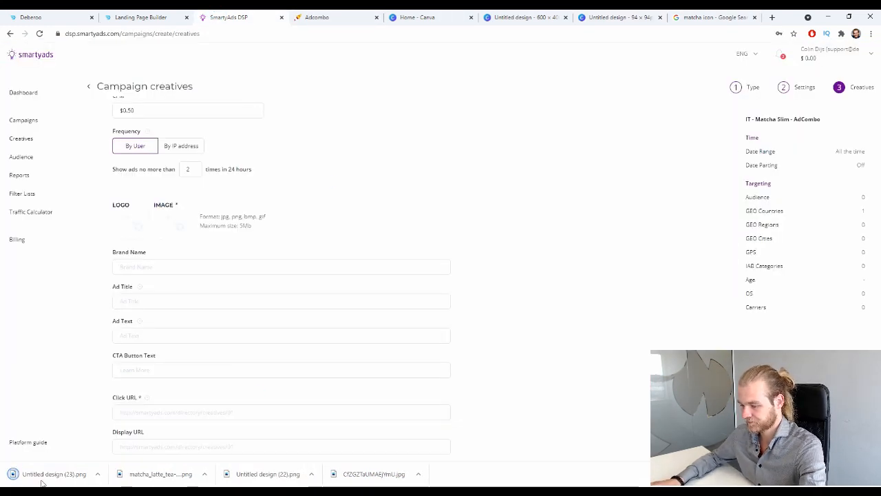
pyautogui.moveTo(43, 475); pyautogui.dragTo(126, 218)
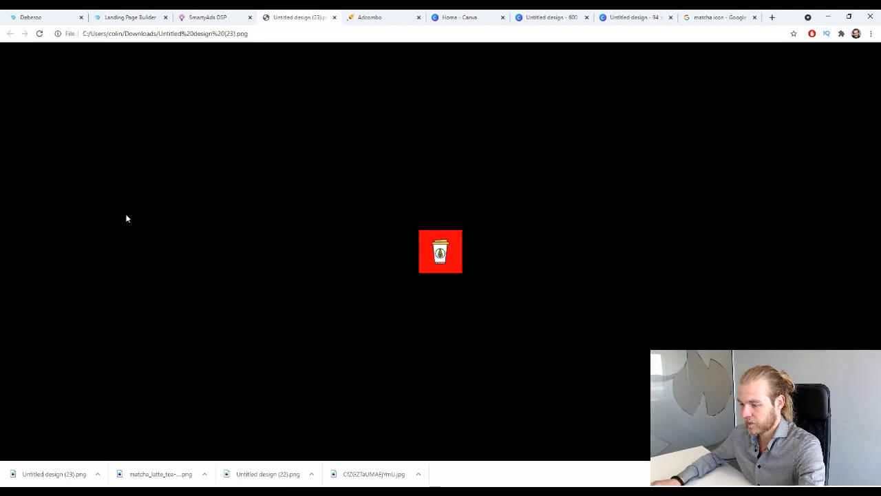
pyautogui.click(334, 17)
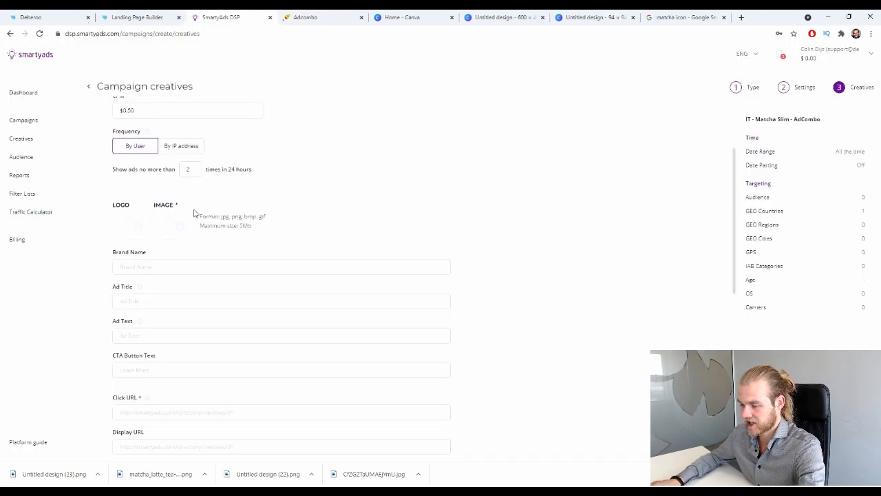
pyautogui.click(178, 225)
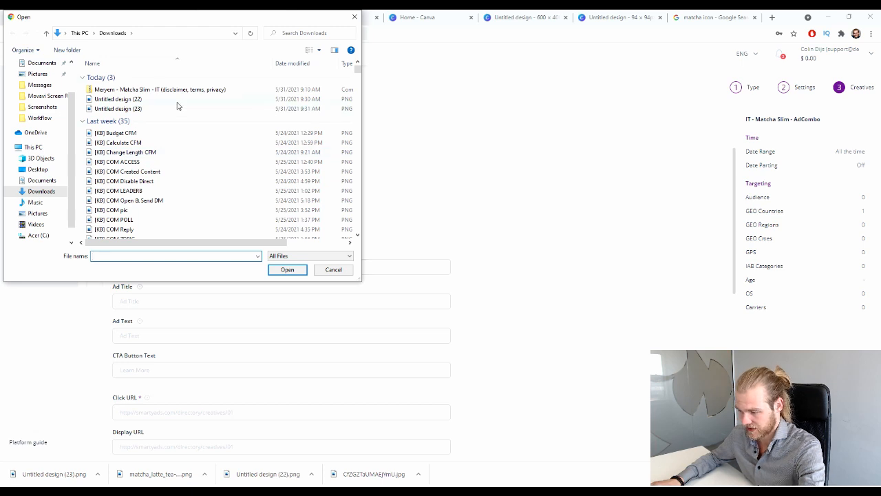
pyautogui.click(181, 109)
pyautogui.click(303, 269)
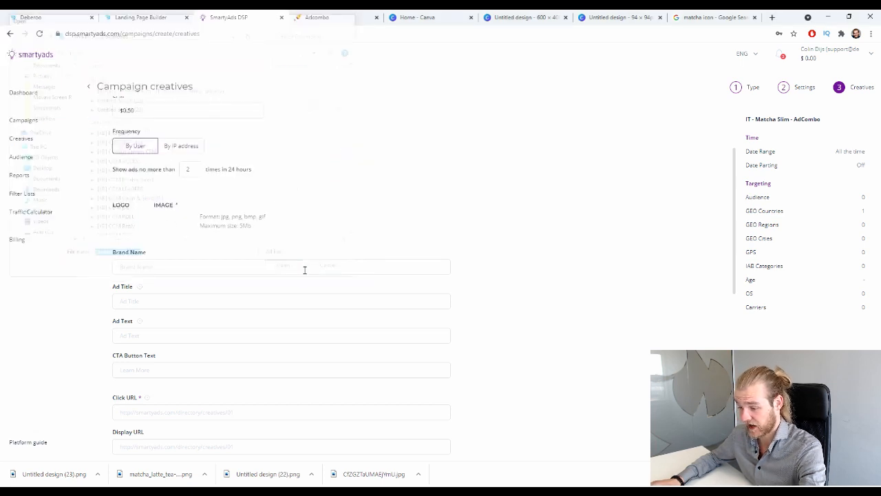
# Upload Untitled design (22).png as the creative's image.
pyautogui.click(176, 230)
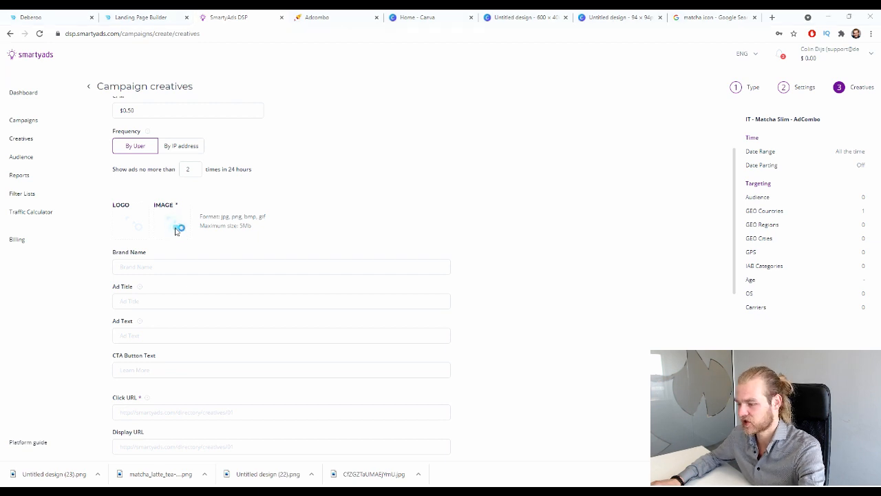
pyautogui.click(155, 98)
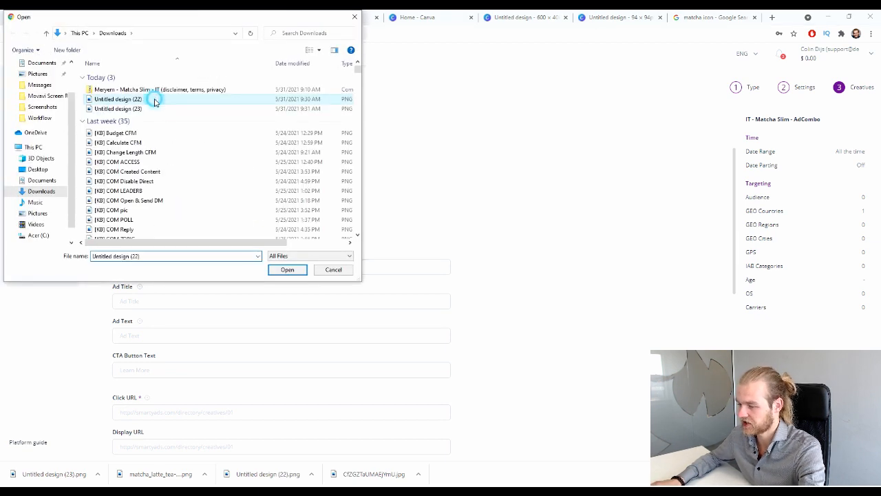
pyautogui.click(289, 270)
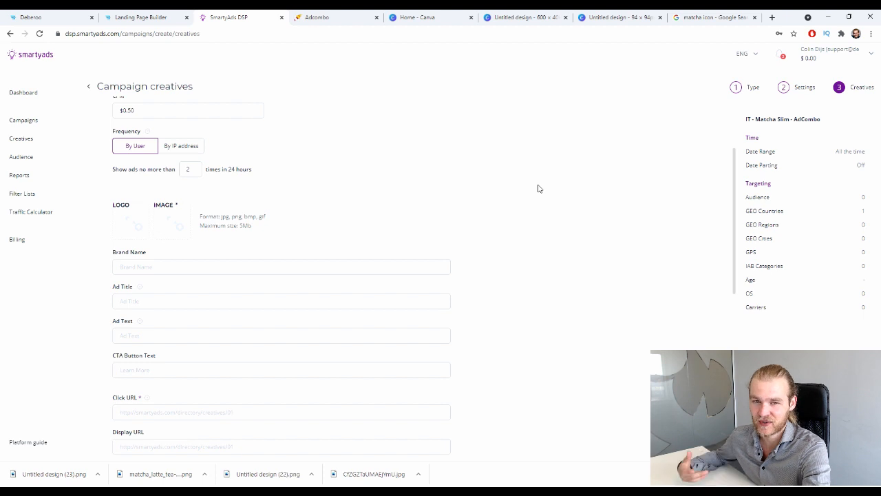
# Set the creative's brand name to "Matcha Power".
pyautogui.scroll(-1, 617, 178)
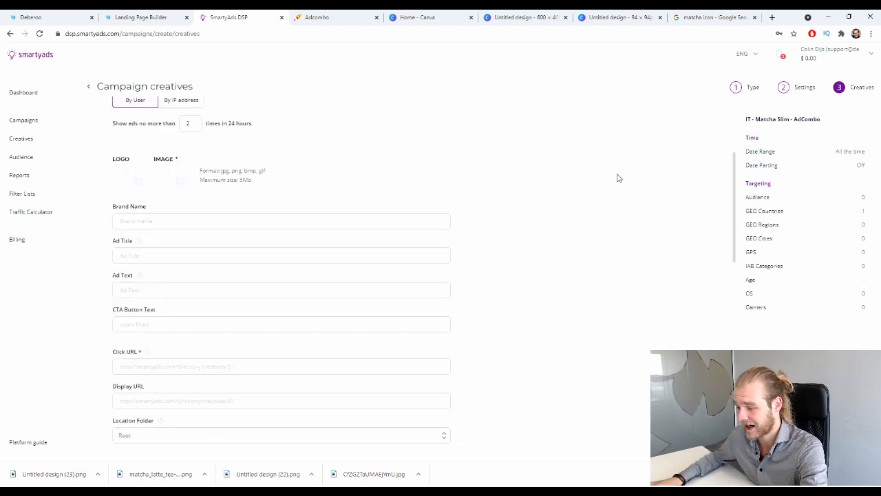
pyautogui.scroll(-2, 605, 179)
pyautogui.scroll(3, 213, 359)
pyautogui.click(145, 268)
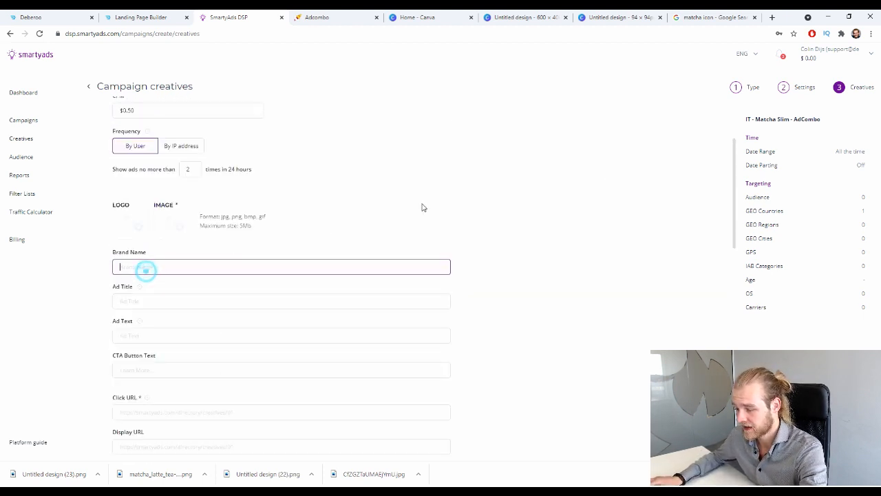
pyautogui.scroll(-2, 590, 197)
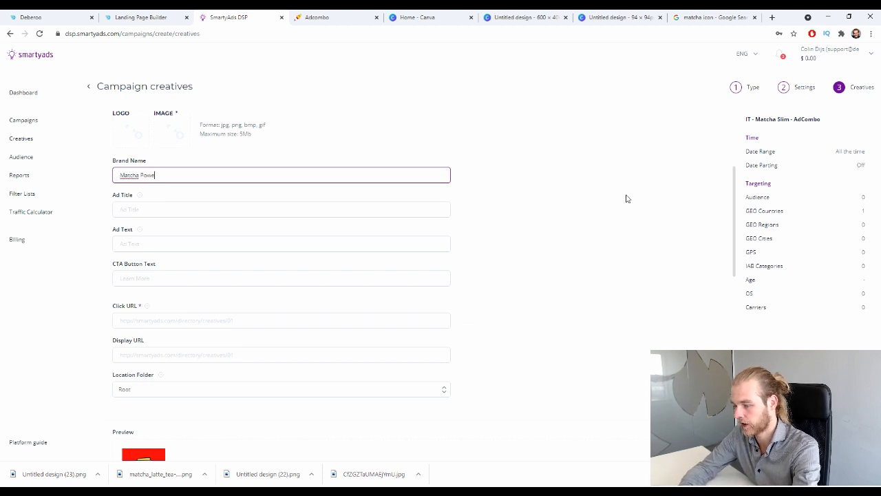
pyautogui.write('Matcha Power')
# Set the creative's ad title to "This Secret Plant Burns Away Your Belly Fat.".
pyautogui.click(149, 208)
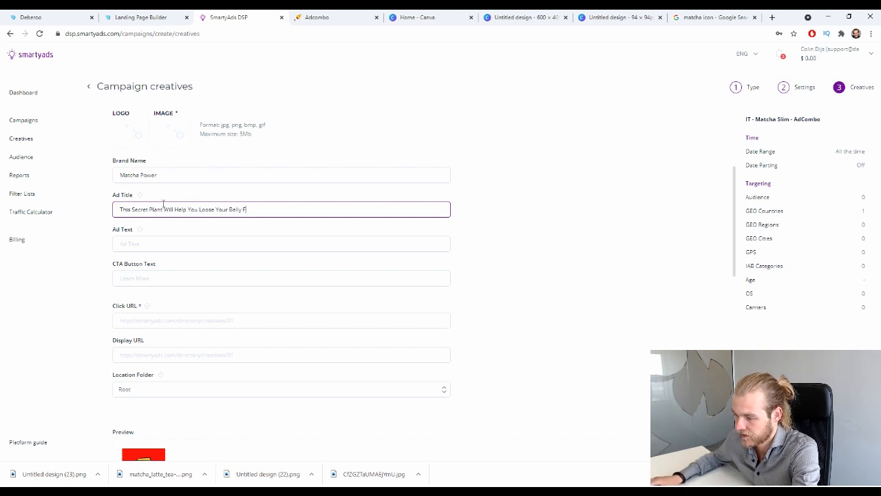
pyautogui.moveTo(164, 210); pyautogui.dragTo(212, 213)
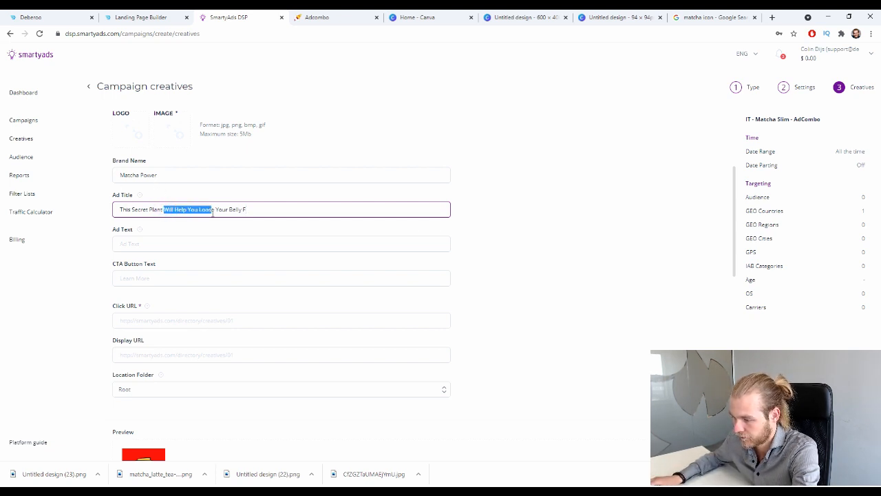
pyautogui.write('B')
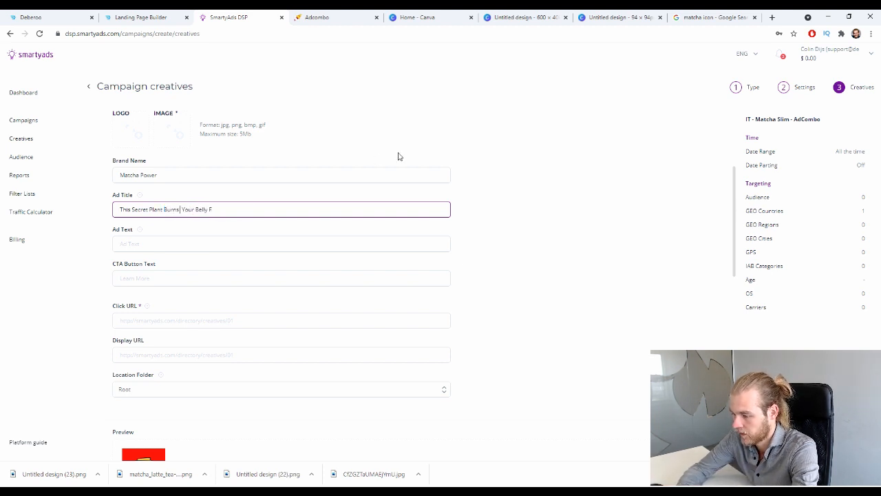
pyautogui.write('urns Away')
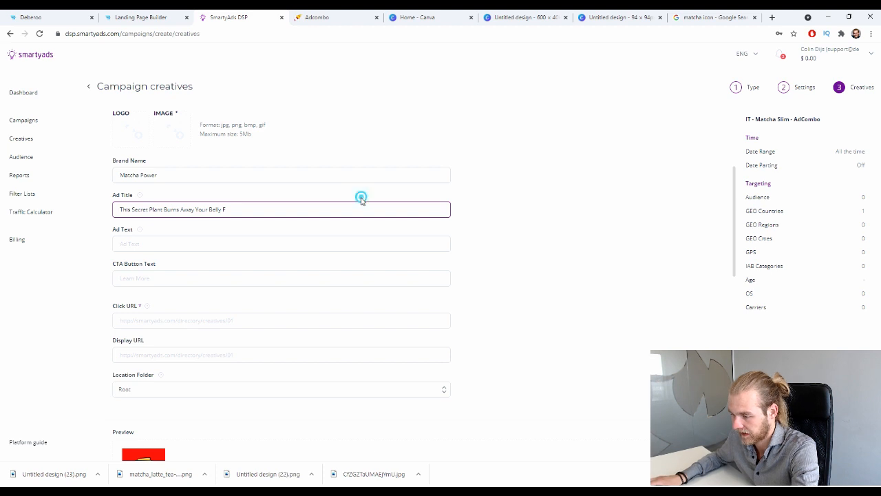
pyautogui.write('at Overni')
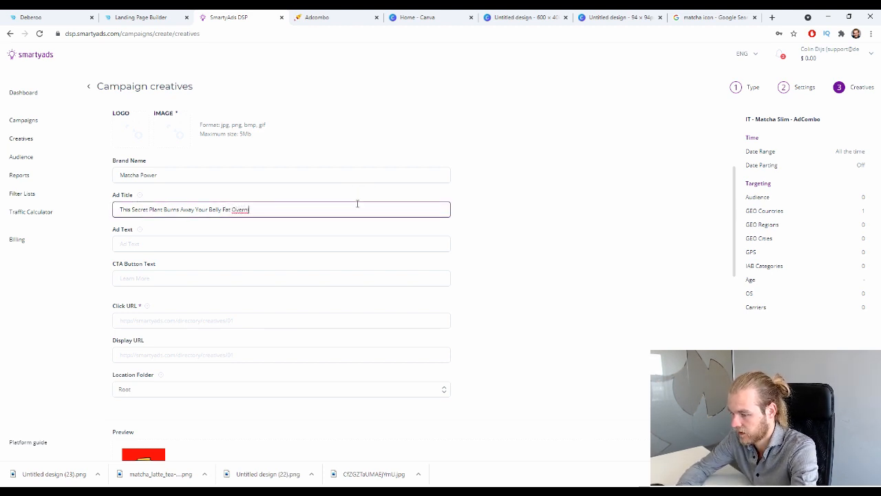
pyautogui.doubleClick(235, 208)
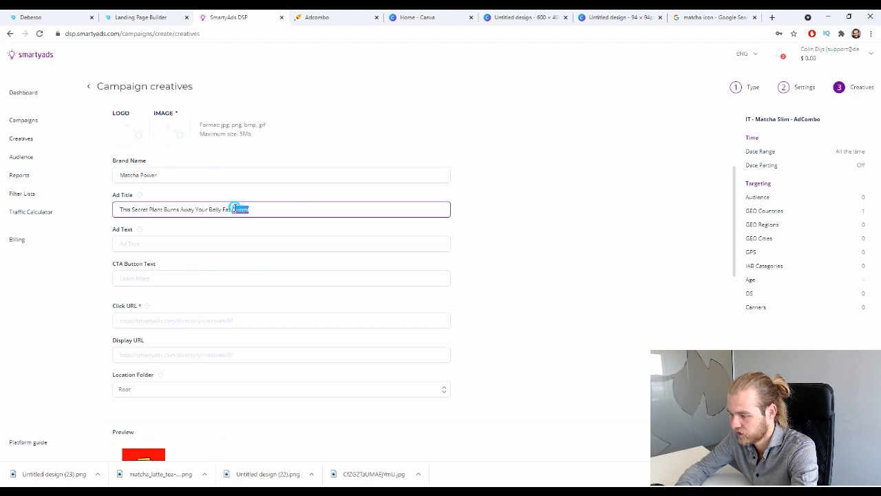
pyautogui.press('BackSpace')
pyautogui.press('BackSpace')
pyautogui.write('.')
pyautogui.press('Tab')
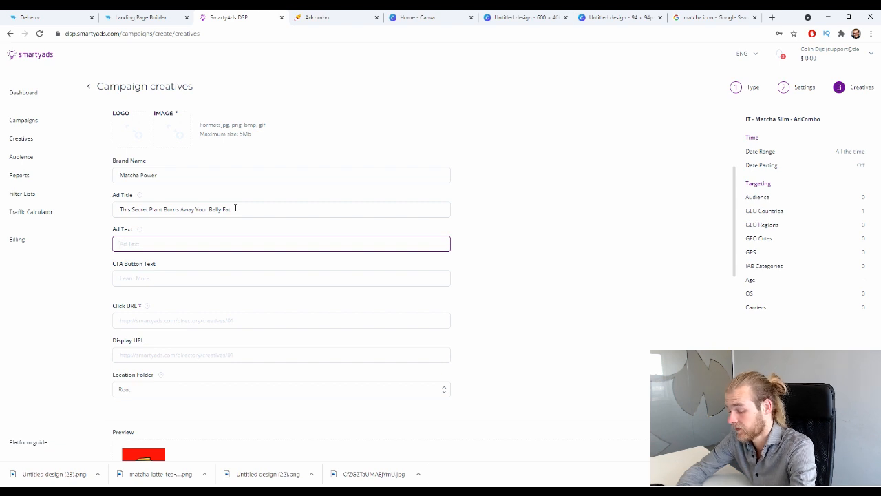
# Enter the ad text "New Research Reagarding Matcha Plant shows Increadible Fat Burning Symptoms".
pyautogui.write('New')
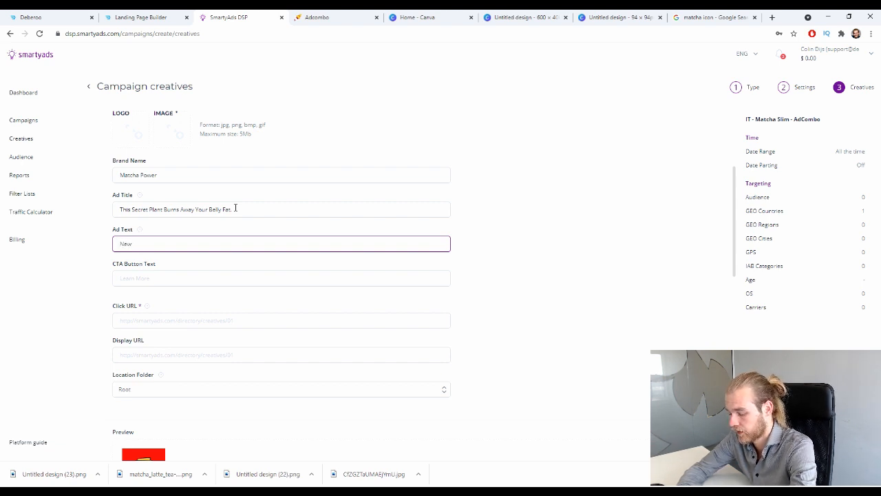
pyautogui.write(' Disc')
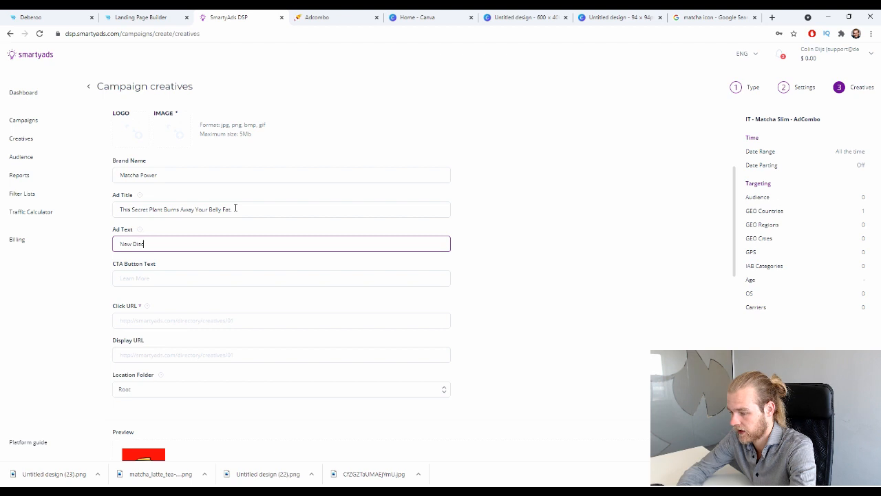
pyautogui.write('overy')
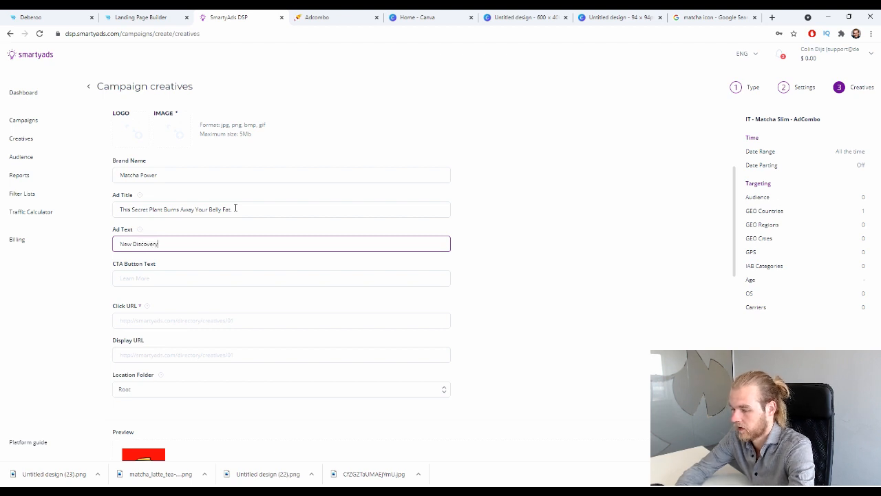
pyautogui.doubleClick(134, 248)
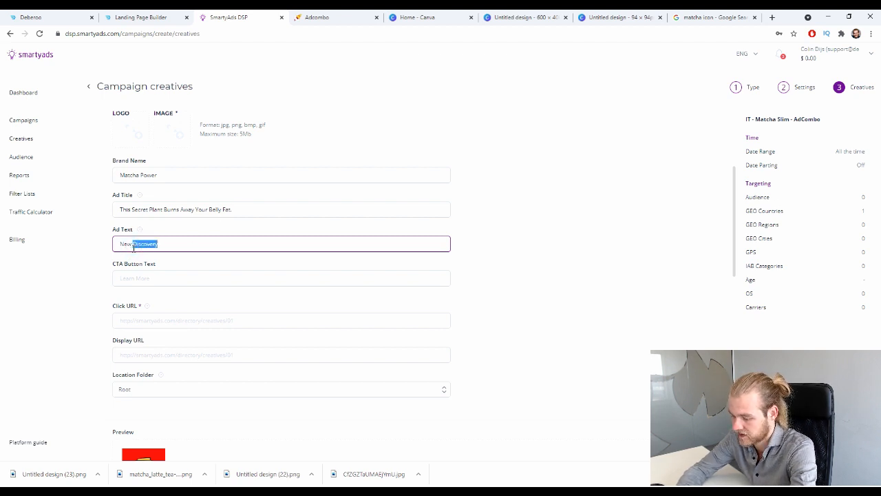
pyautogui.write('De')
pyautogui.write('search Reag')
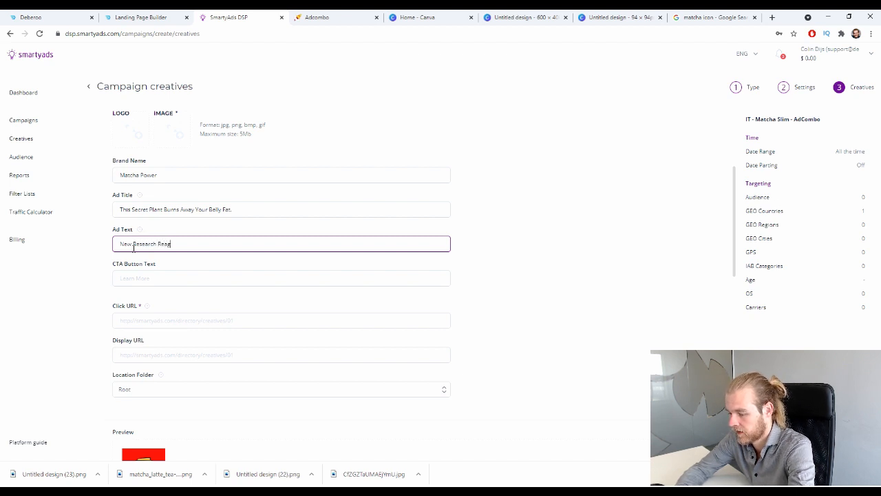
pyautogui.write('arding Mat')
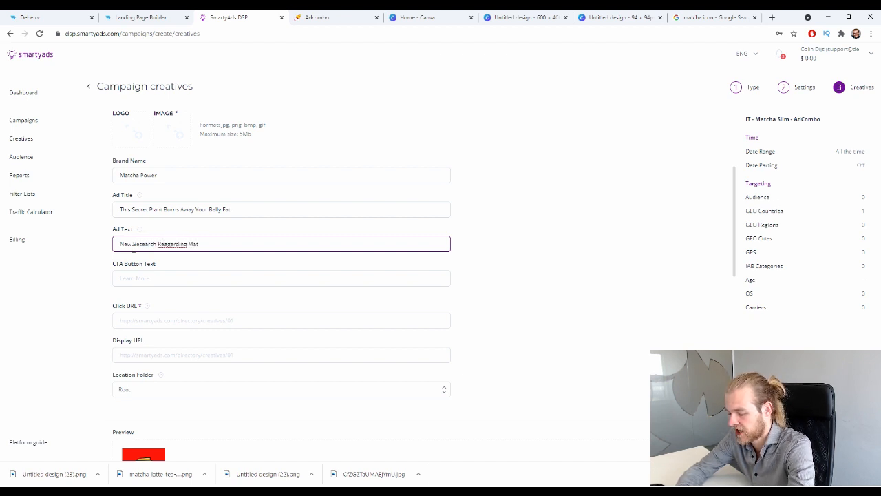
pyautogui.write('cha Plant')
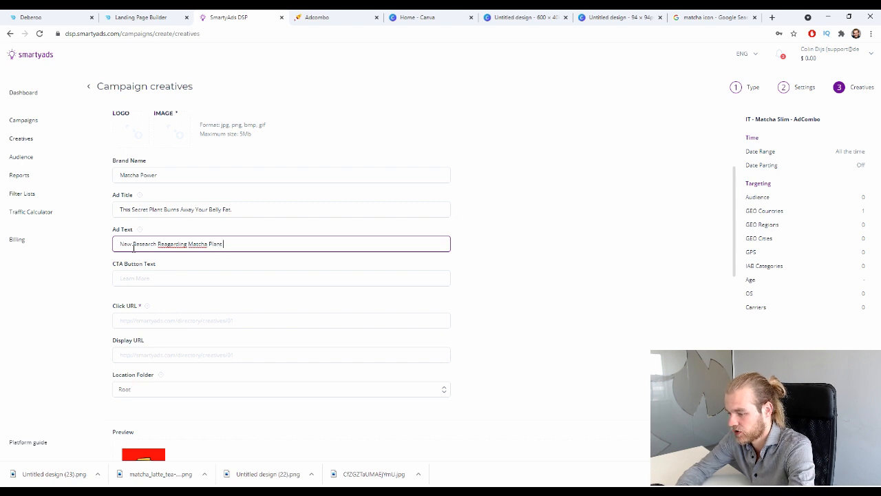
pyautogui.write(' shows In')
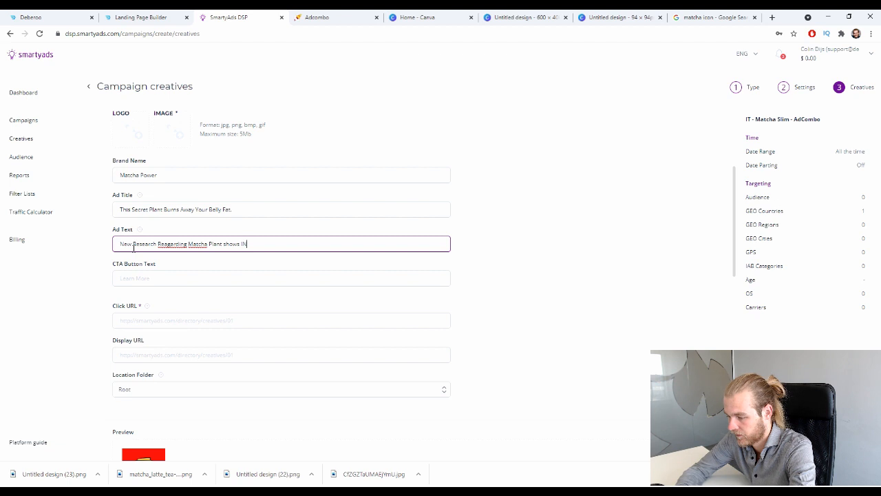
pyautogui.write('credible ')
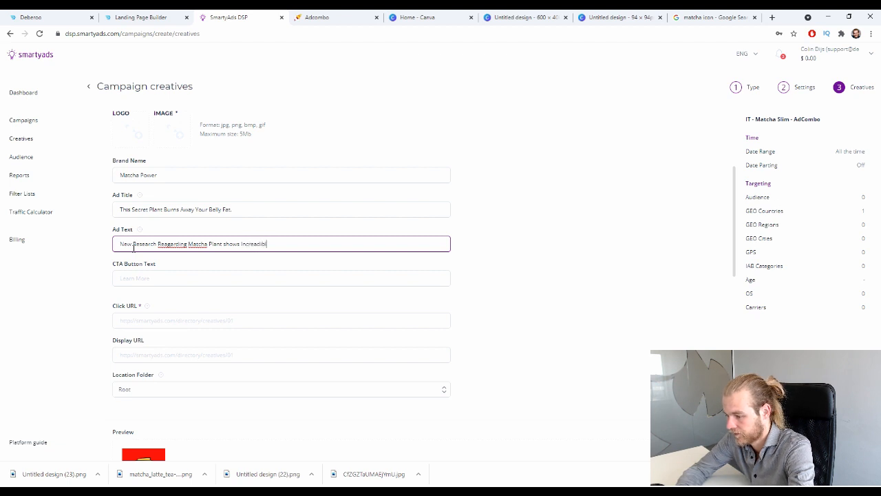
pyautogui.write('Fat ')
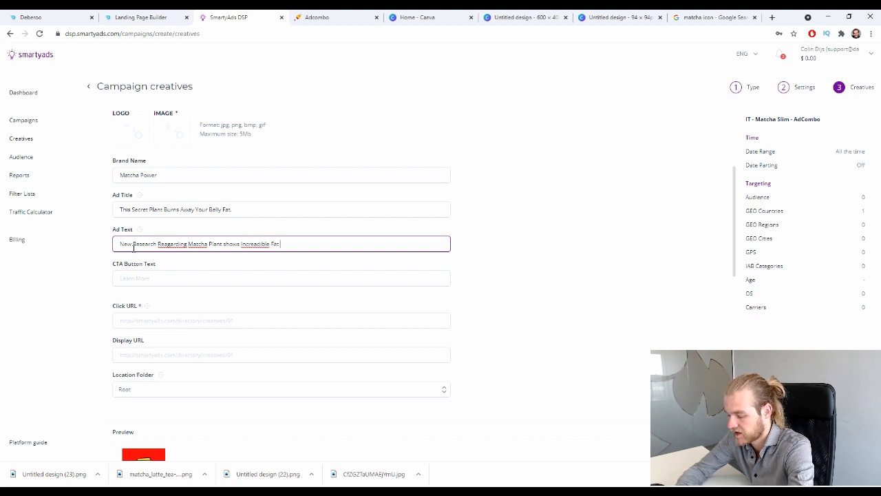
pyautogui.write('Burning S')
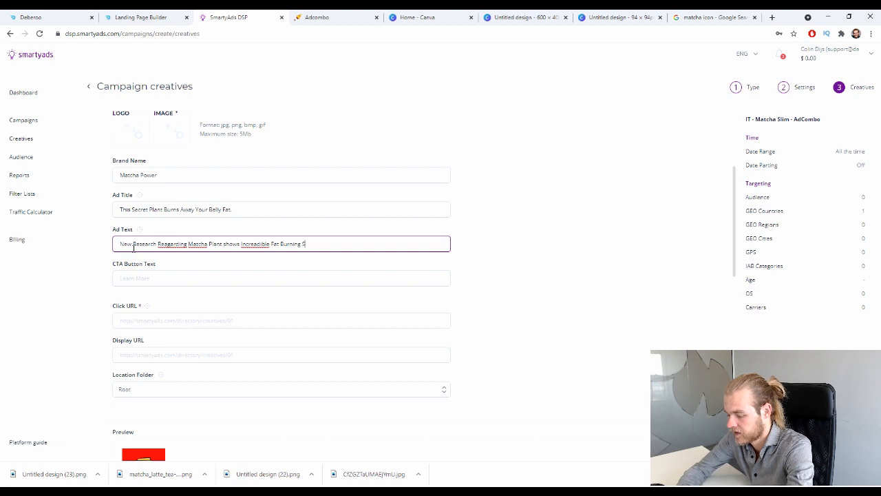
pyautogui.write('ymptoms')
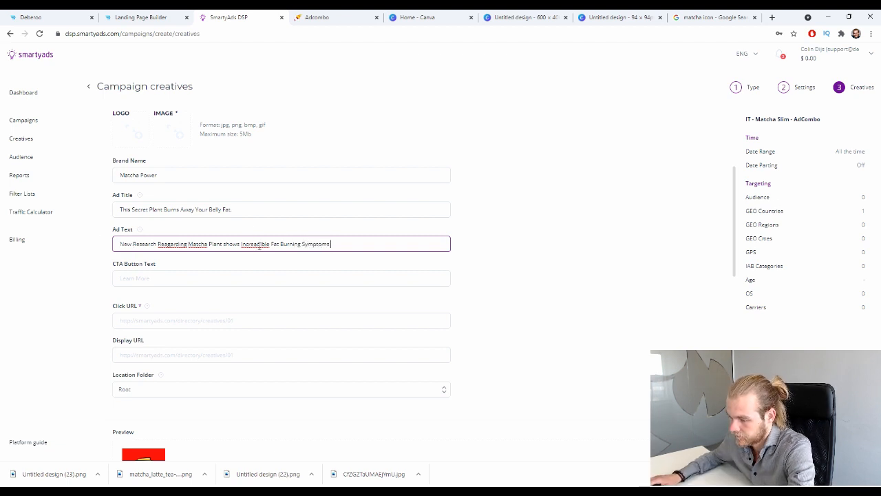
# Correct the ad text's misspelled words to "Incredible" and "Regarding", and end the sentence with a period.
pyautogui.rightClick(256, 244)
pyautogui.click(298, 265)
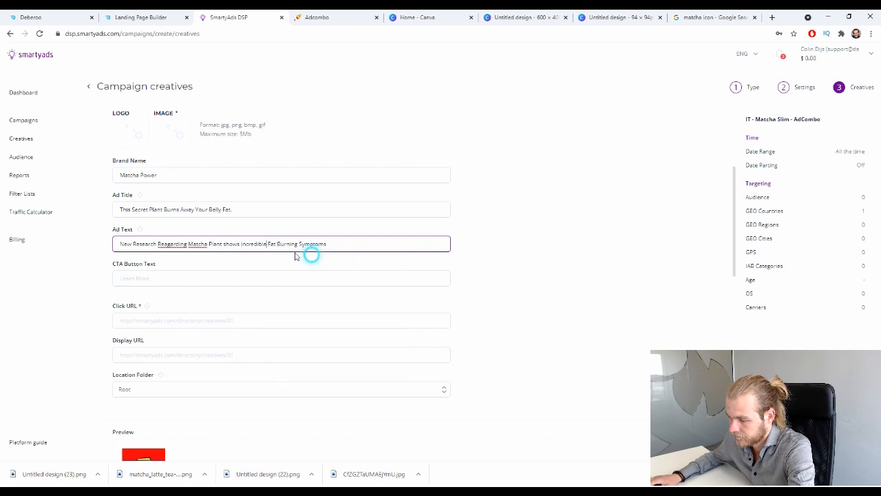
pyautogui.rightClick(178, 244)
pyautogui.click(240, 262)
pyautogui.rightClick(195, 244)
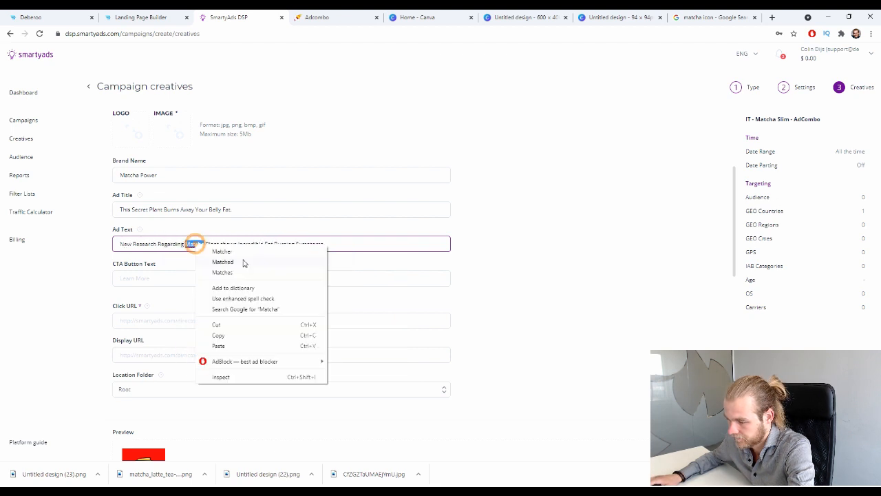
pyautogui.click(393, 242)
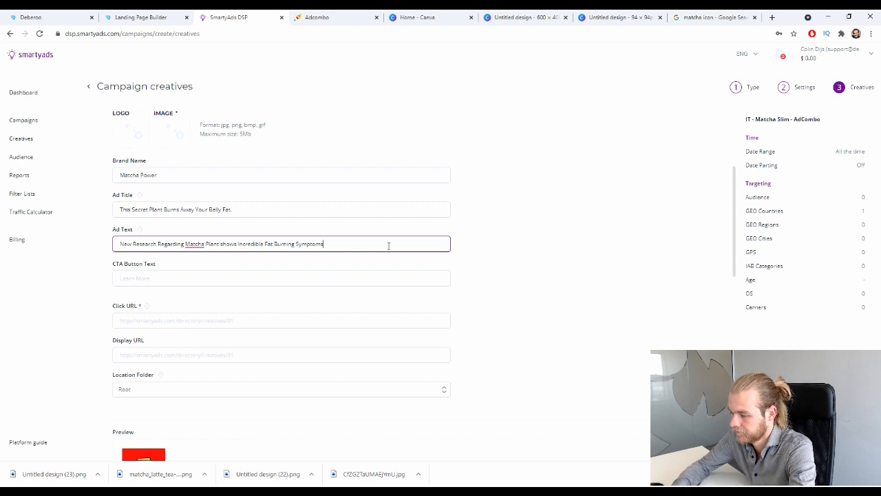
pyautogui.write('.')
pyautogui.click(275, 282)
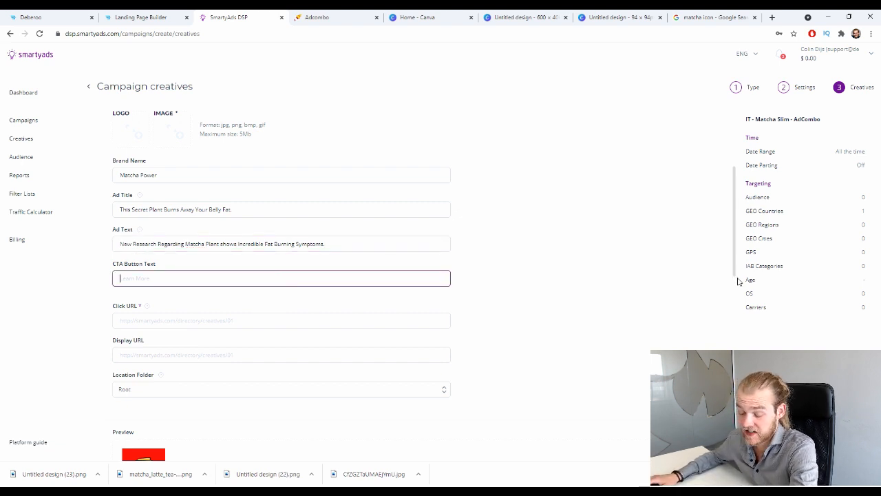
# Try "Learn More" and "Order Now" as the CTA button text.
pyautogui.write('Lea')
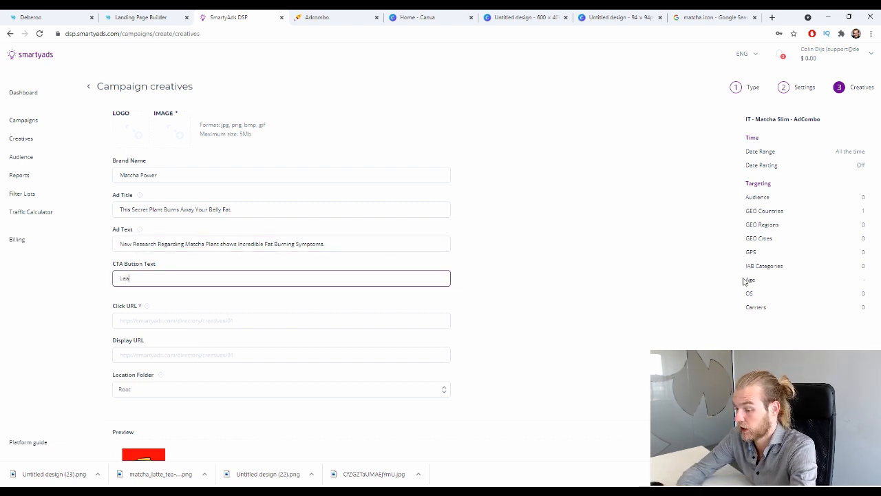
pyautogui.write('rn More')
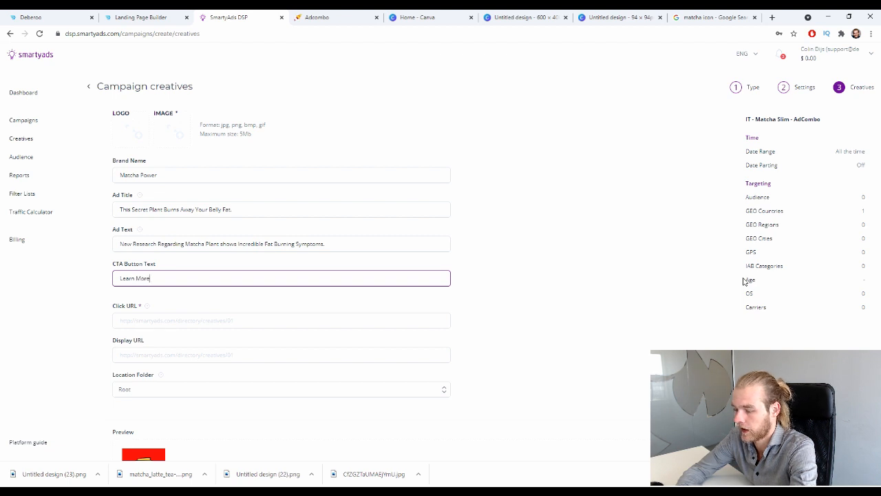
pyautogui.hotkey('ctrl', 'a')
pyautogui.write('Order')
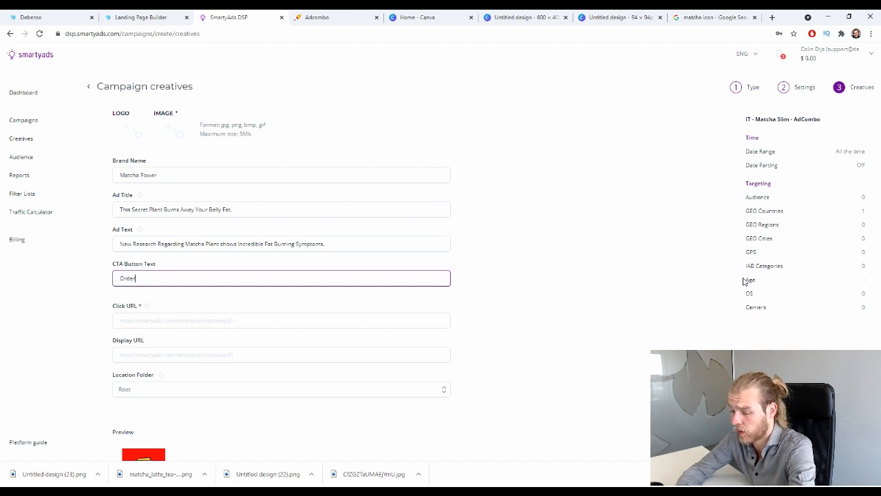
pyautogui.write(' Now')
# Set the CTA button text to "Read Research".
pyautogui.hotkey('ctrl', 'a')
pyautogui.write('R')
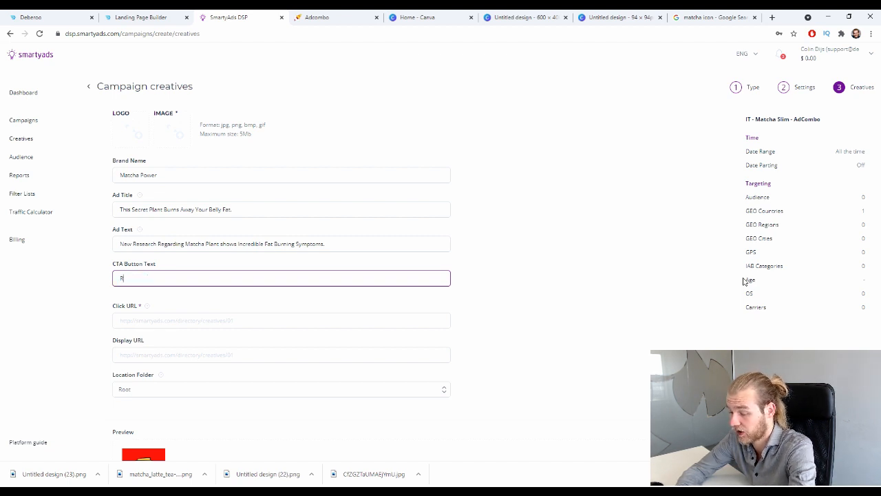
pyautogui.write('ead Re')
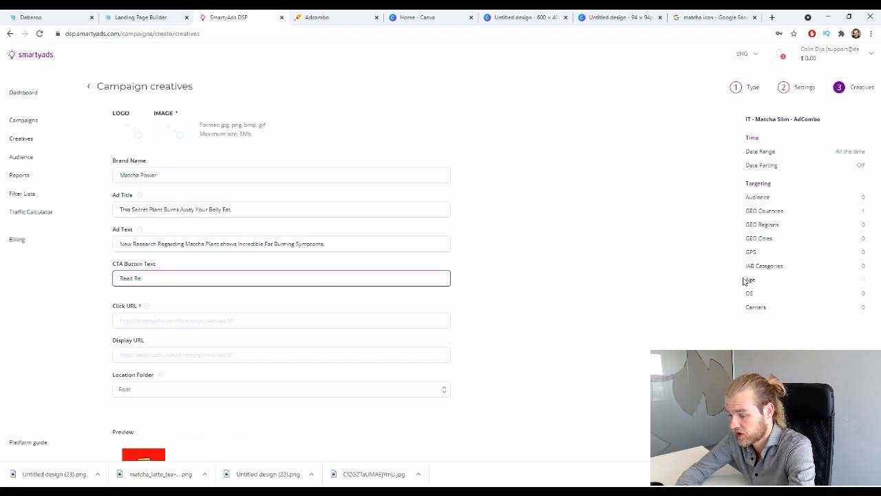
pyautogui.write('ase')
pyautogui.press('BackSpace')
pyautogui.press('BackSpace')
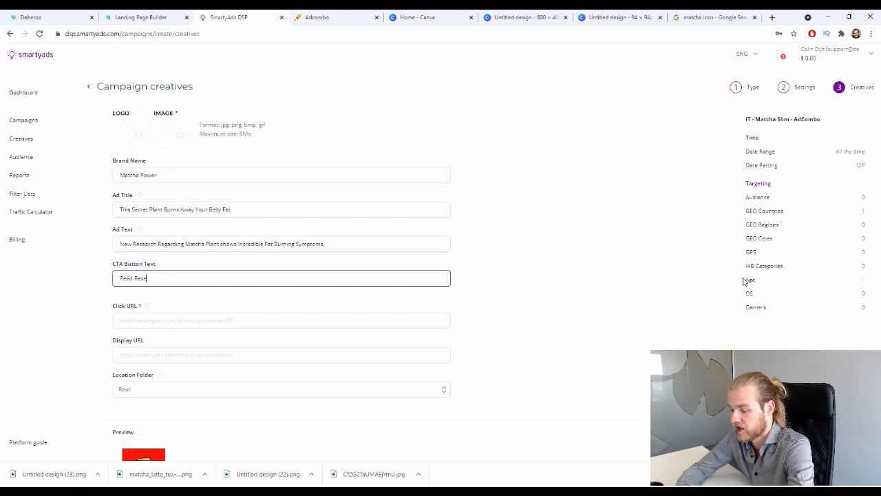
pyautogui.write('each')
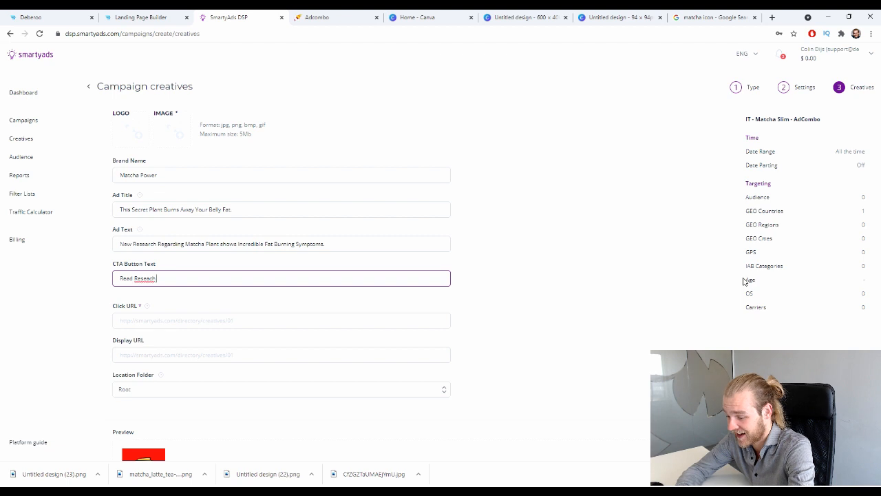
pyautogui.press('BackSpace')
pyautogui.press('BackSpace')
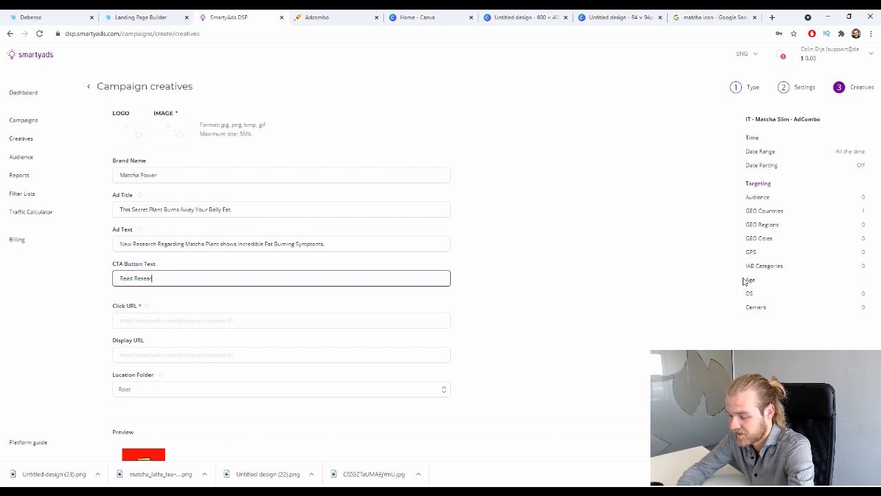
pyautogui.write('rch')
pyautogui.click(495, 280)
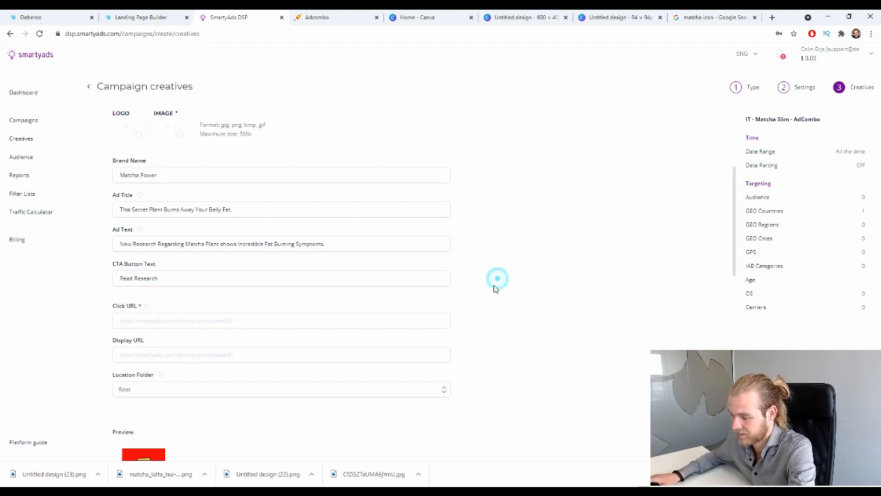
# Switch to the Deberoo tracker and copy the new campaign's URL for the creative's click URL.
pyautogui.scroll(-1, 475, 310)
pyautogui.click(248, 273)
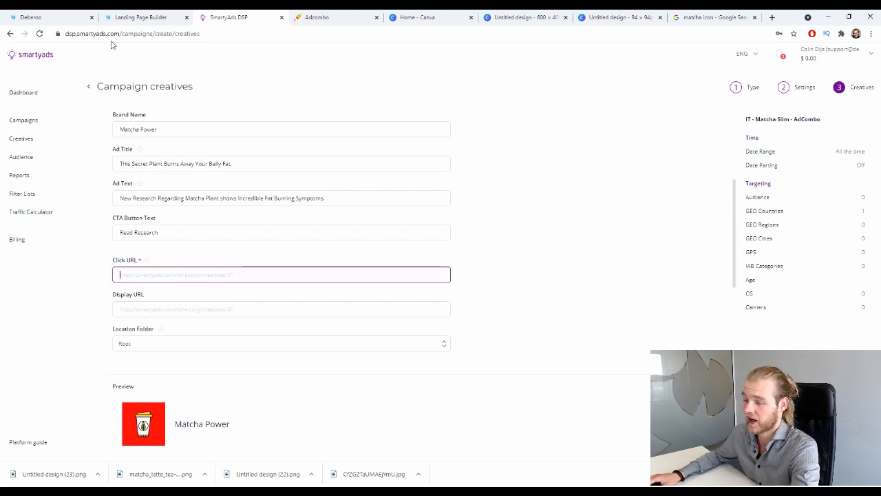
pyautogui.click(116, 17)
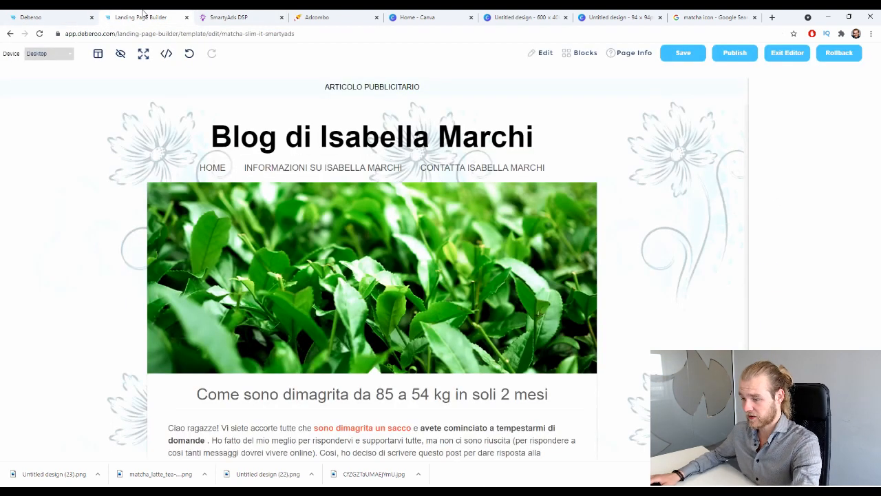
pyautogui.click(44, 16)
pyautogui.click(160, 220)
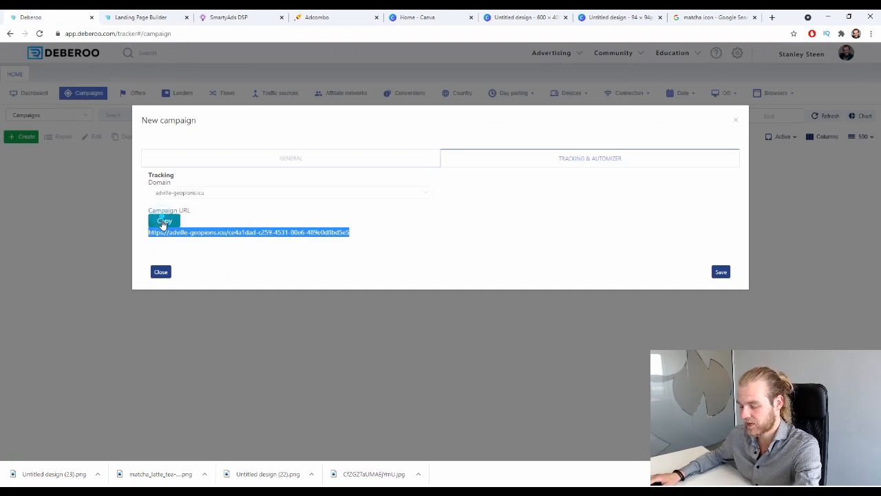
# Switch back to SmartyAds and paste the copied Deberoo campaign URL as the creative's click URL.
pyautogui.click(227, 16)
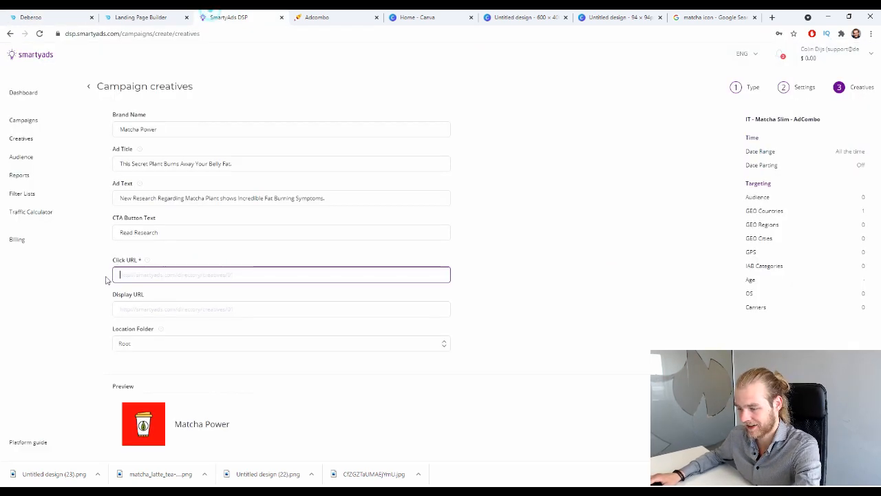
pyautogui.hotkey('ctrl', 'v')
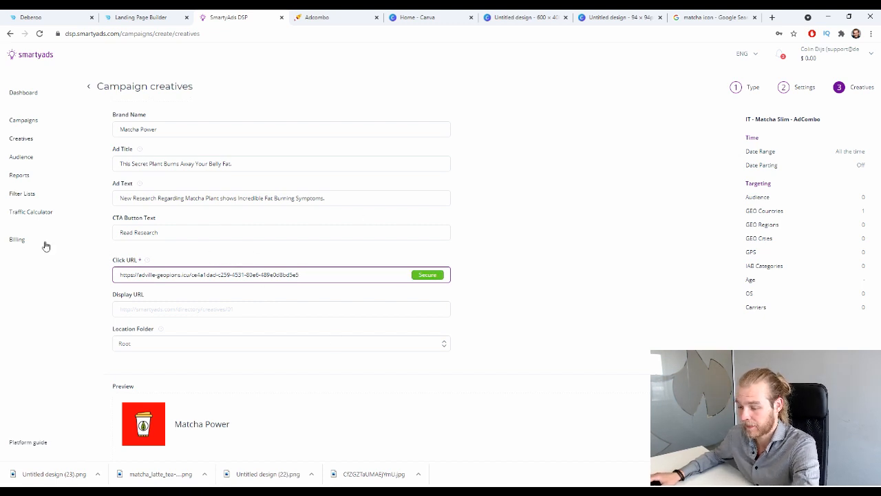
pyautogui.scroll(-1, 468, 206)
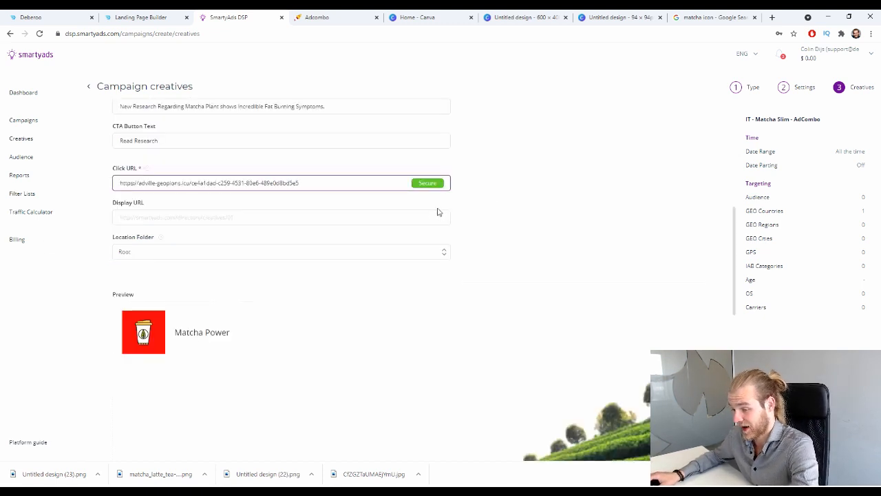
pyautogui.click(238, 215)
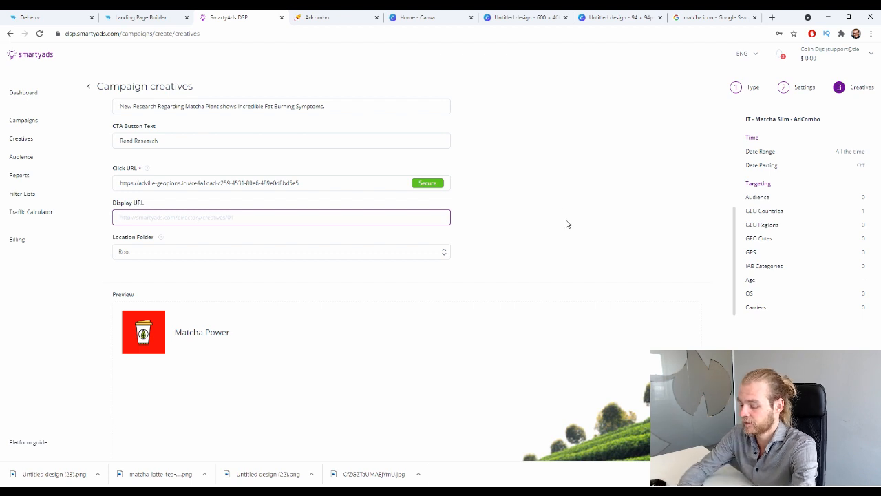
pyautogui.write('https')
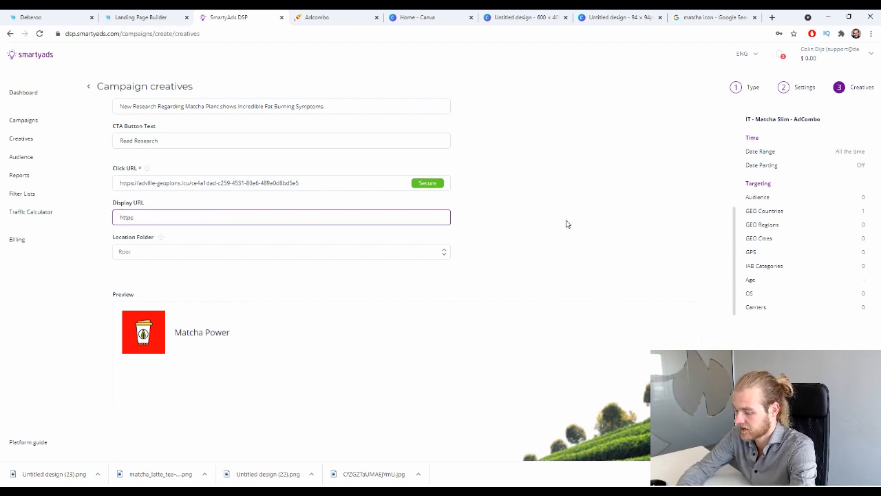
pyautogui.write('://')
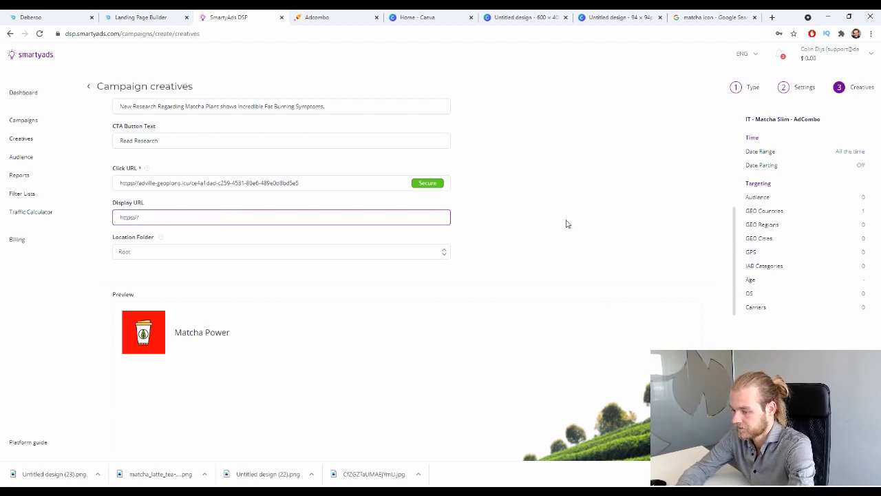
pyautogui.write('Match')
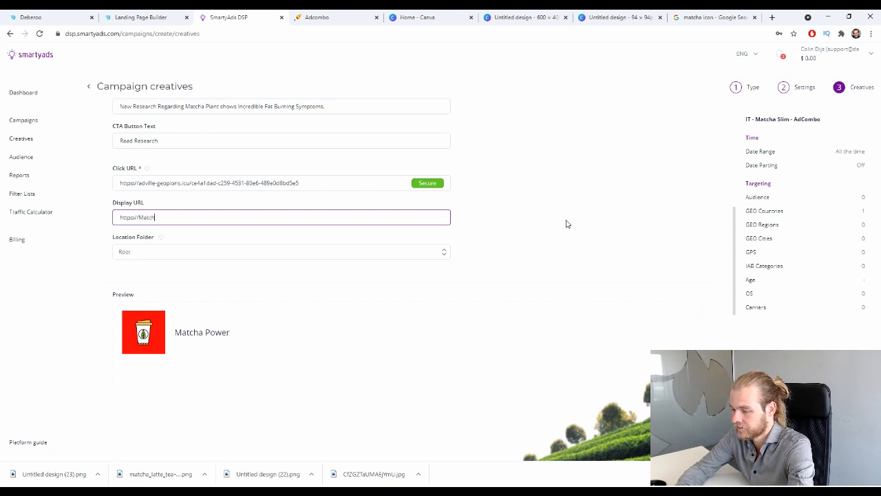
pyautogui.write('aPo')
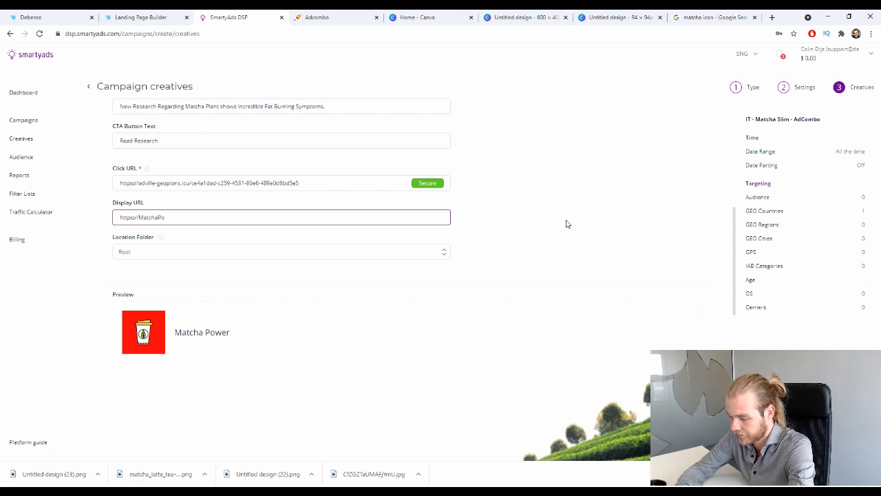
pyautogui.write('po')
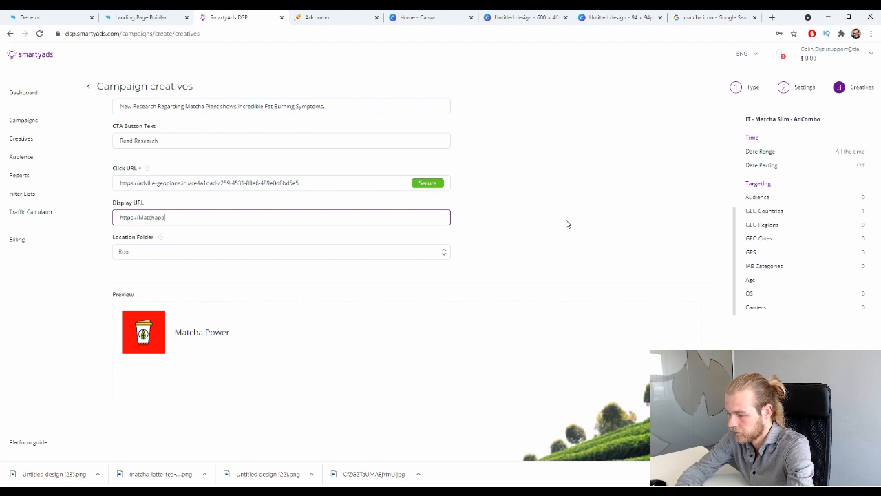
pyautogui.write('wer.com/')
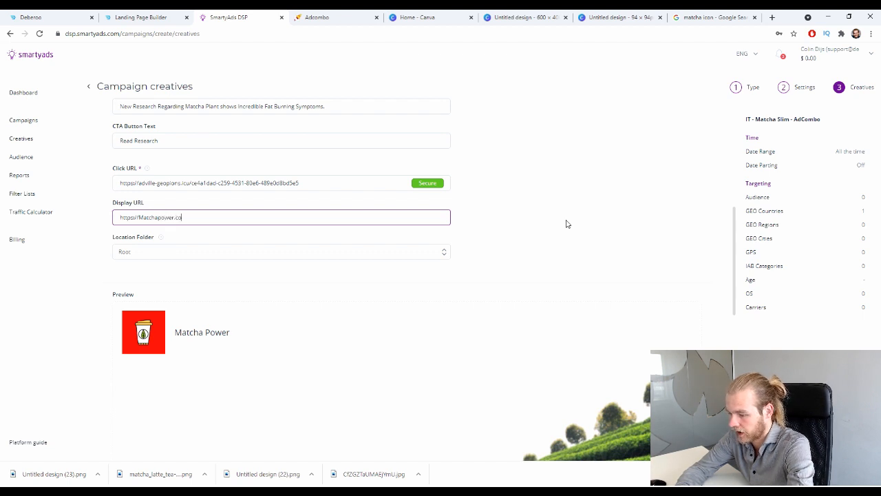
pyautogui.press('BackSpace')
pyautogui.press('BackSpace')
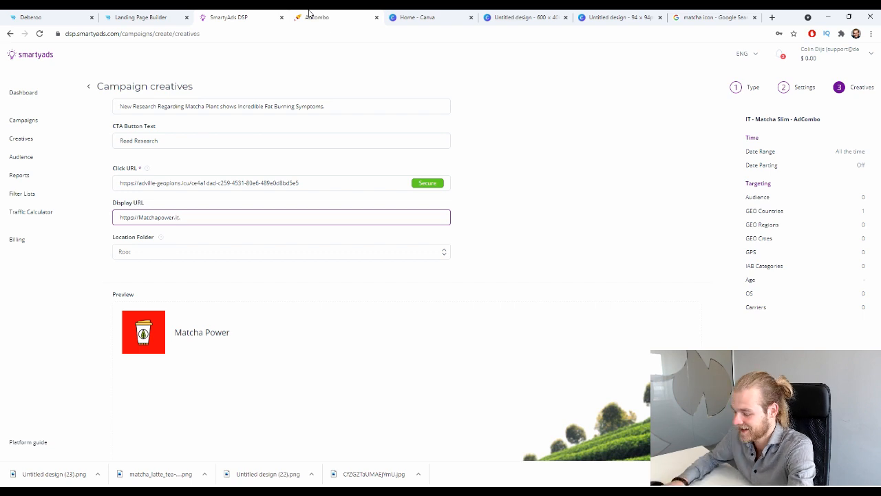
pyautogui.write('it/')
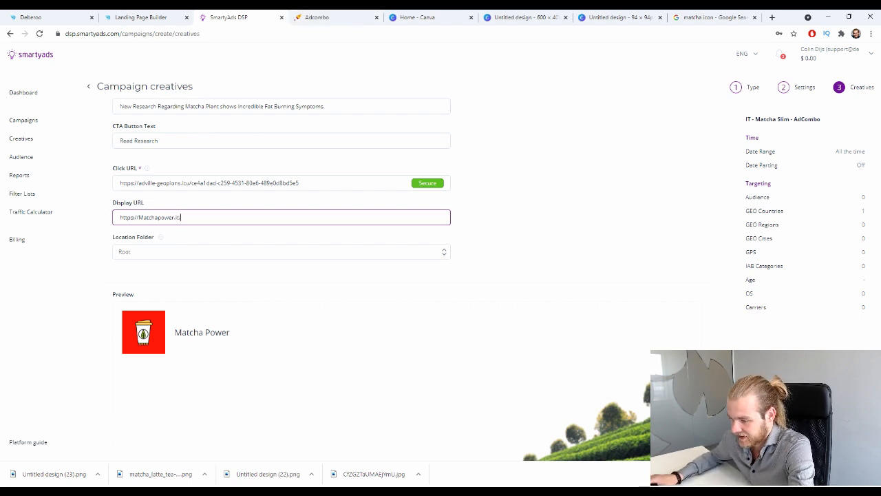
pyautogui.scroll(-1, 299, 256)
pyautogui.click(380, 217)
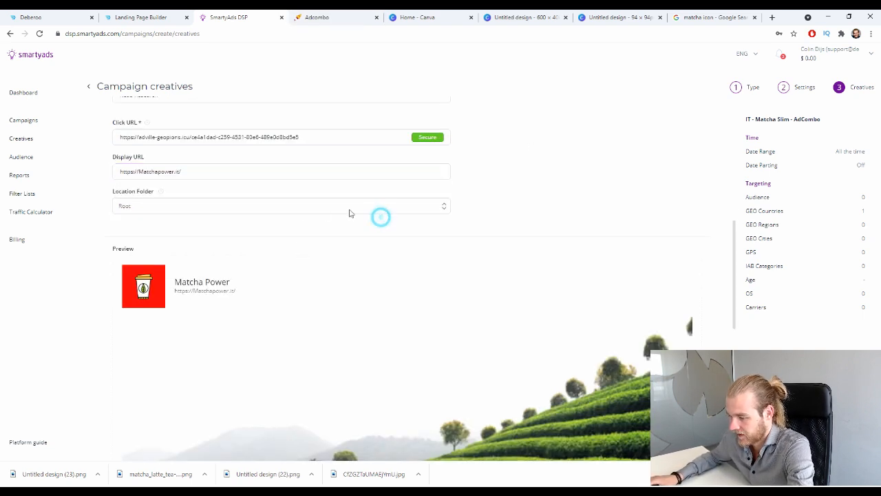
# Check the location folder setting and review the creative's preview, including logo, brand name, display URL, image, ad texts and CTA button.
pyautogui.click(296, 205)
pyautogui.click(482, 165)
pyautogui.scroll(-2, 543, 161)
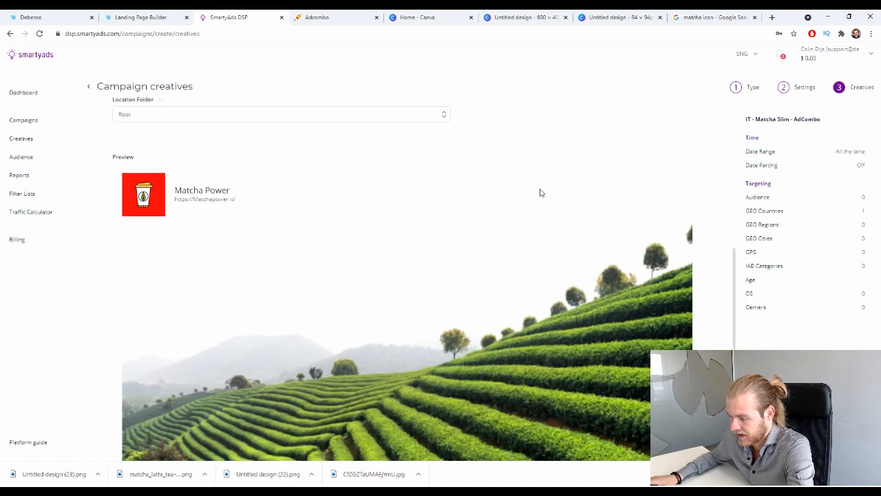
pyautogui.scroll(-5, 537, 196)
pyautogui.scroll(5, 534, 201)
pyautogui.scroll(-2, 533, 198)
pyautogui.scroll(2, 457, 180)
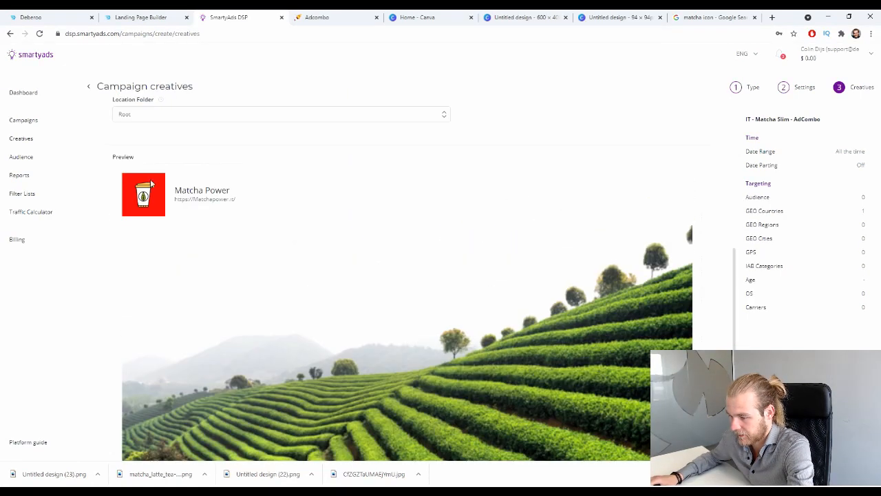
pyautogui.scroll(-4, 167, 220)
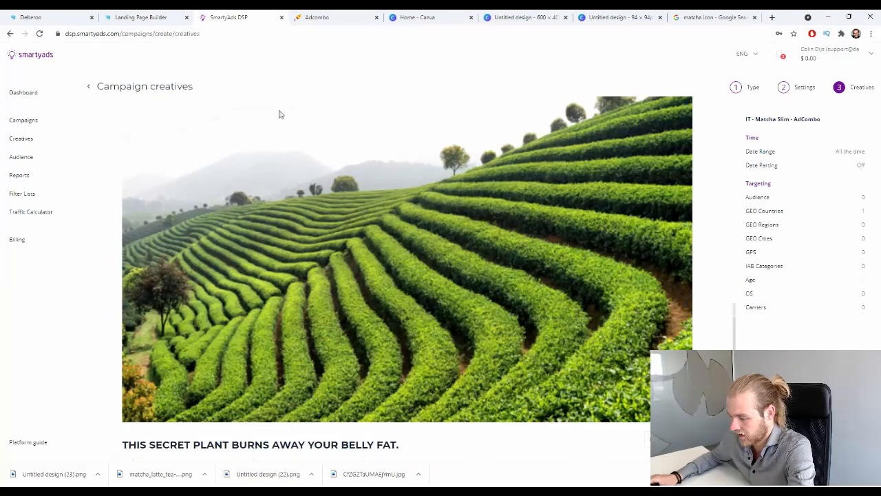
pyautogui.scroll(5, 256, 232)
pyautogui.scroll(-8, 236, 127)
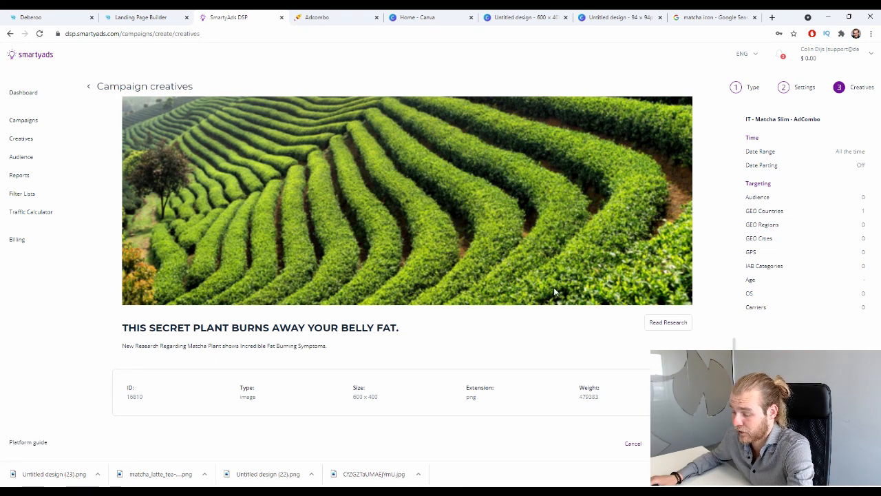
pyautogui.scroll(-1, 553, 291)
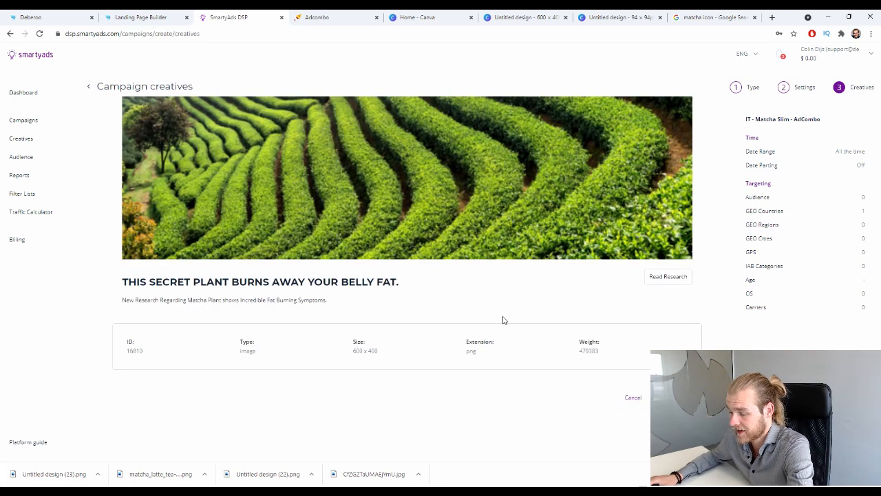
# Save the Matcha Slim Italy creative to the campaign, then open it from the creatives list and close its tab.
pyautogui.click(677, 397)
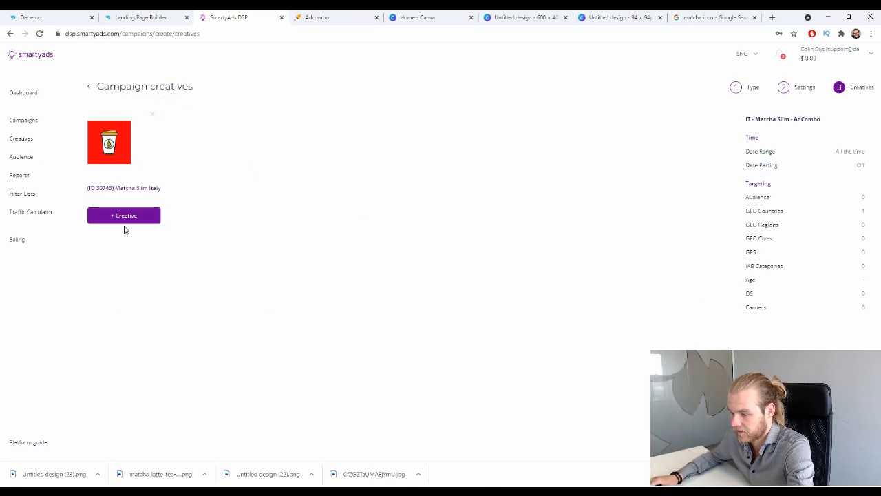
pyautogui.click(130, 188)
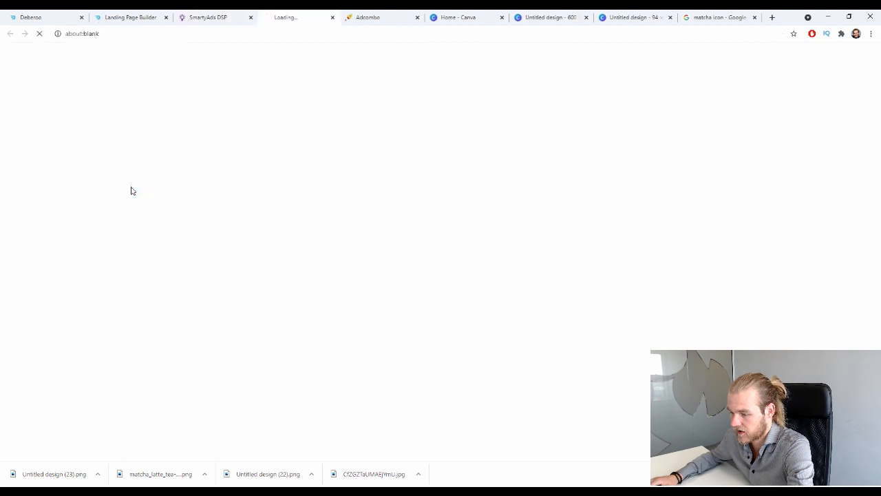
pyautogui.click(334, 18)
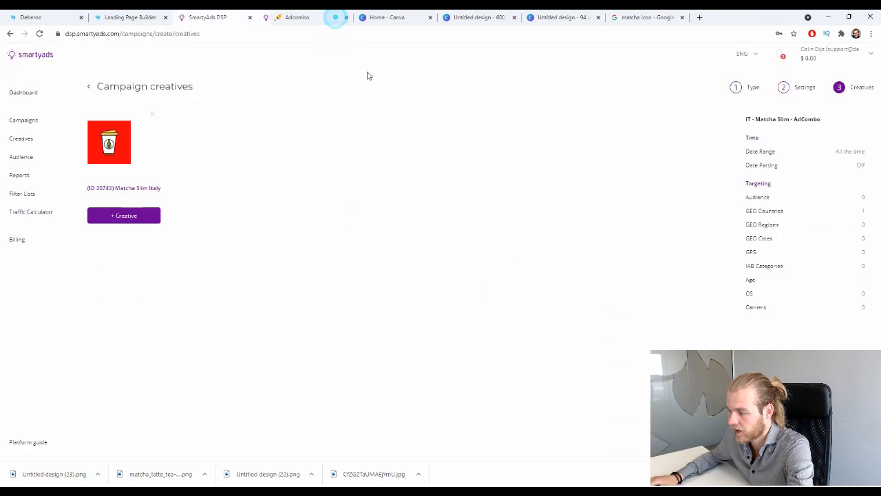